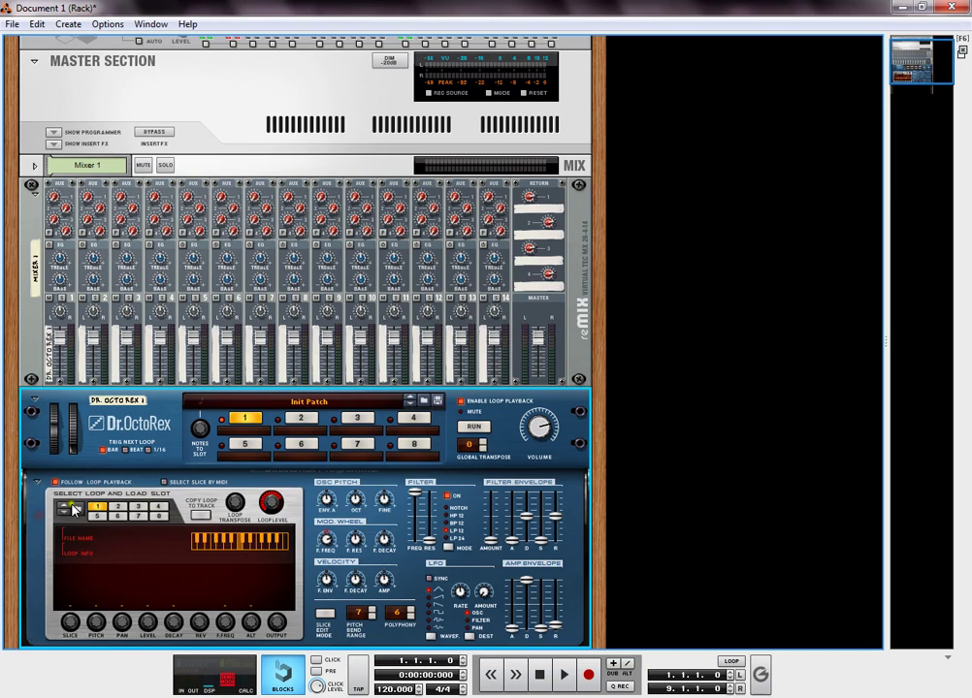
Step: Load the rek90 REX loop from the arabica folder into slot 1 of Dr. Octo Rex 1
{"action": "left_click", "coordinate": [74, 507]}
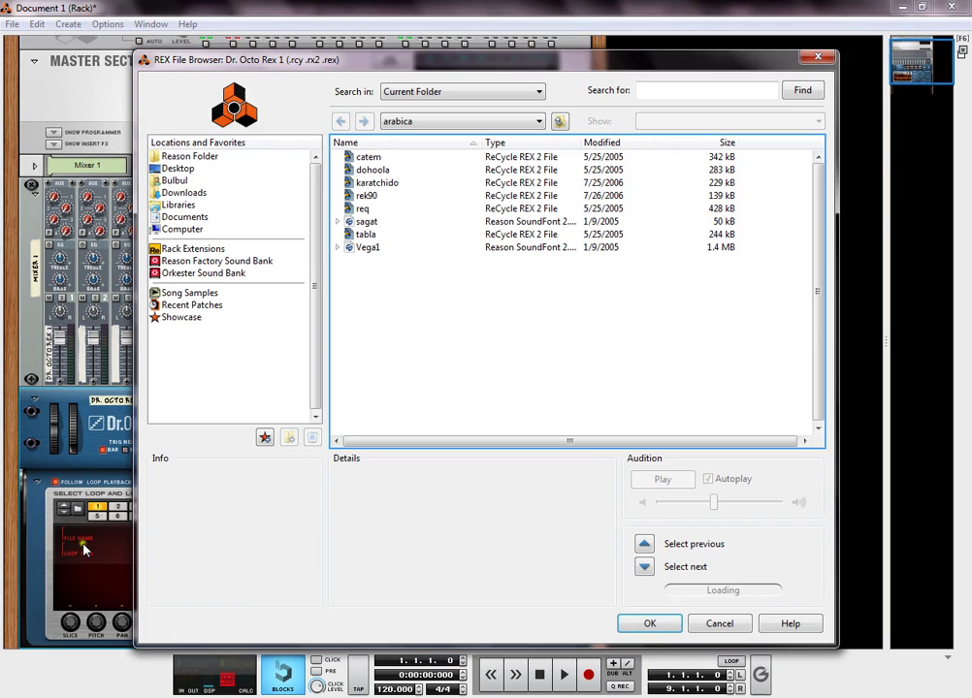
{"action": "left_click", "coordinate": [385, 209]}
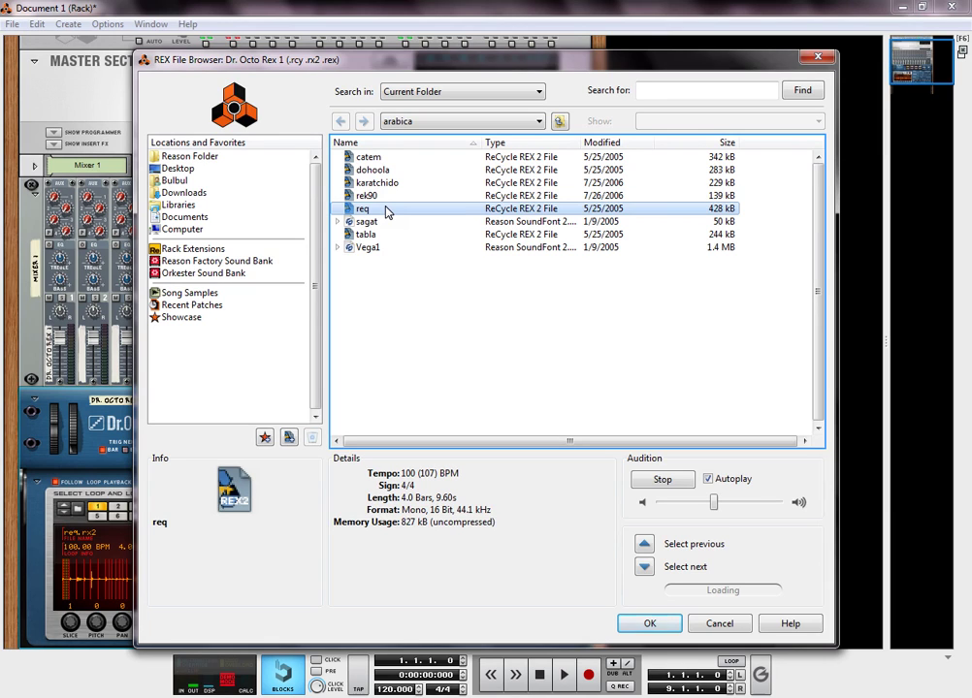
{"action": "left_click", "coordinate": [386, 196]}
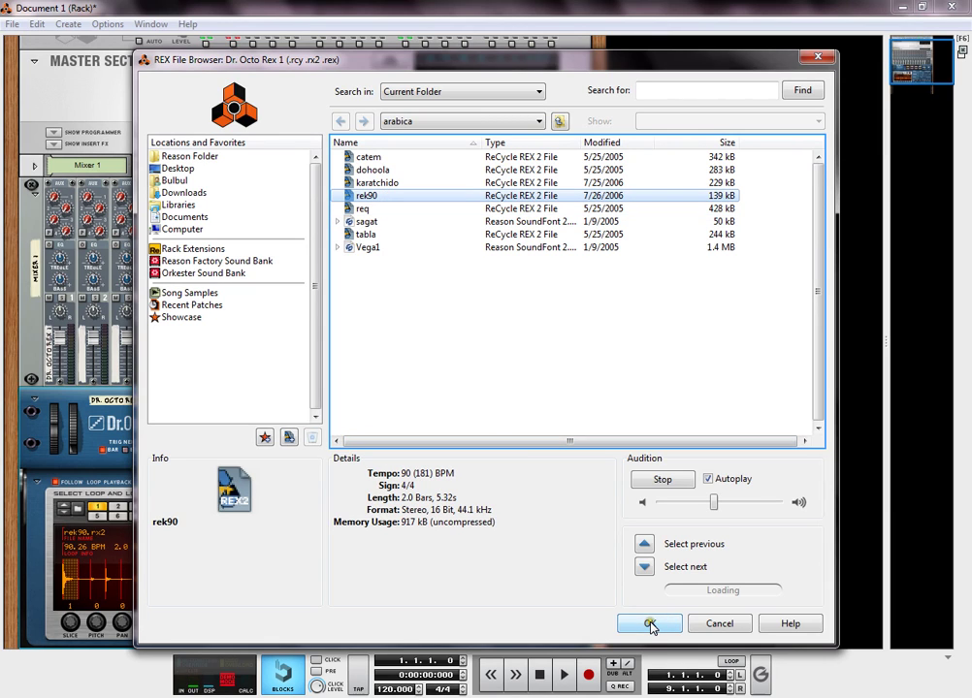
{"action": "left_click", "coordinate": [650, 626]}
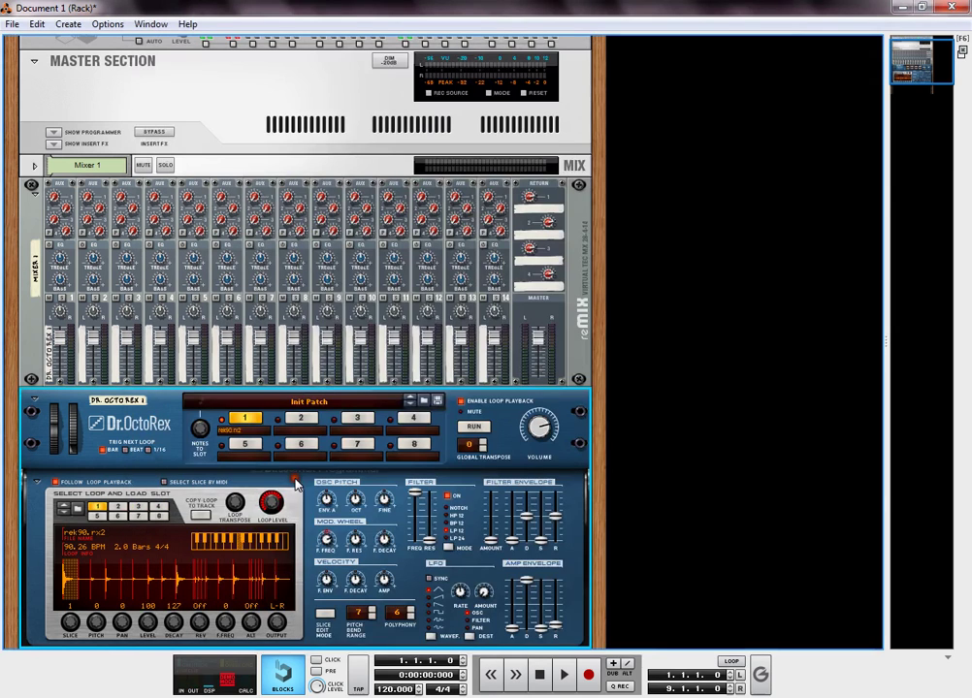
Step: Turn off loop playback on Dr. Octo Rex 1, copy its rek90 loop to the track and collapse the programmer
{"action": "left_click", "coordinate": [37, 484]}
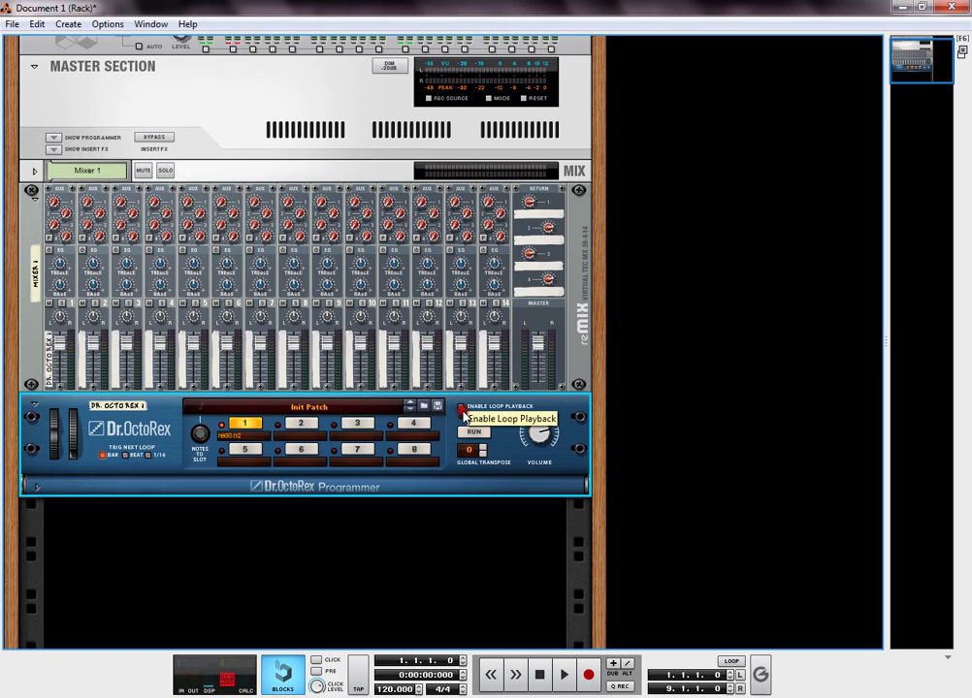
{"action": "left_click", "coordinate": [462, 409]}
{"action": "left_click", "coordinate": [36, 490]}
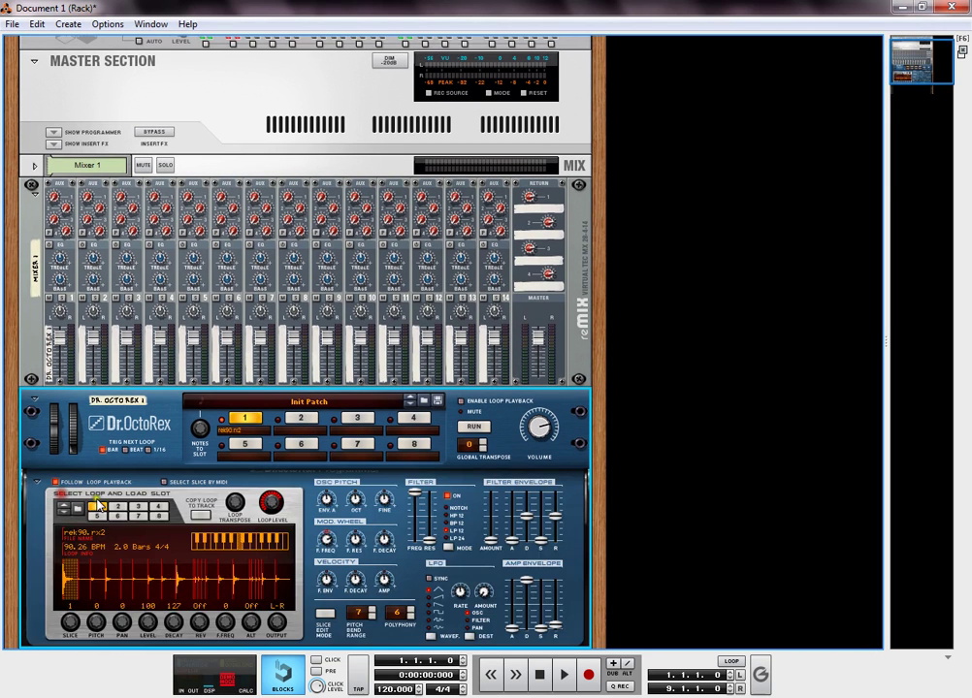
{"action": "left_click", "coordinate": [37, 482]}
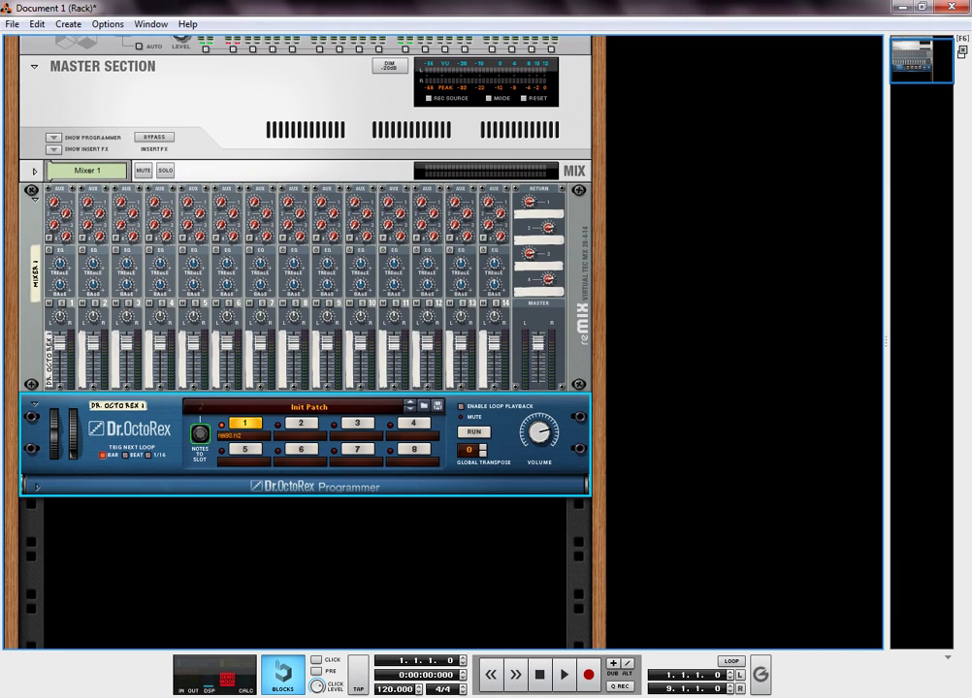
Step: Play the sequence in the sequencer window, set the tempo to 90 BPM, and stop playback with the song position reset to the start
{"action": "left_click", "coordinate": [154, 617]}
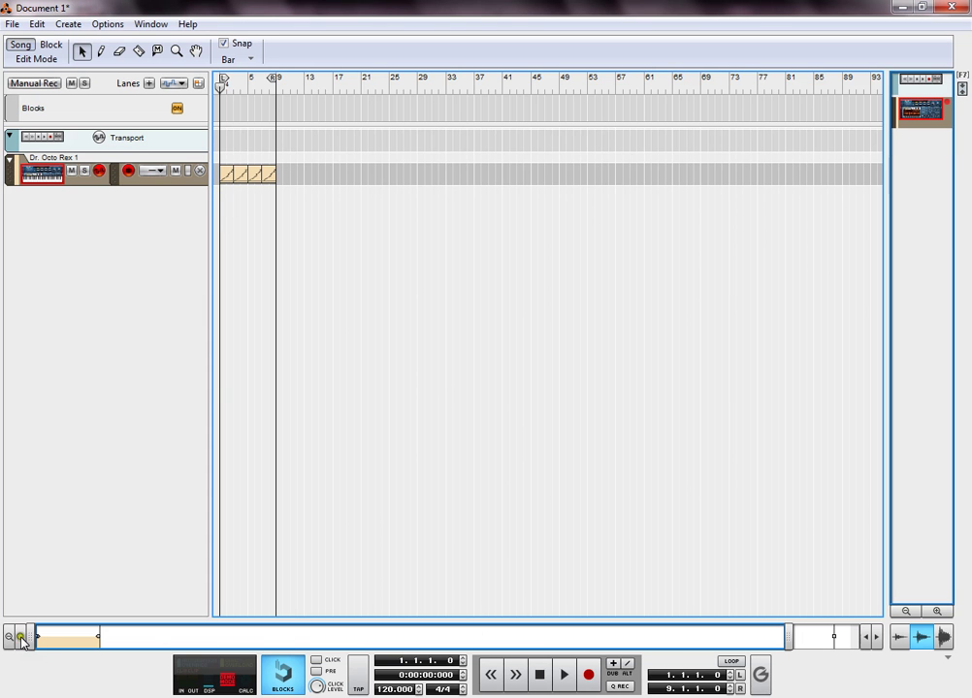
{"action": "left_click_drag", "start_coordinate": [22, 641], "coordinate": [21, 642]}
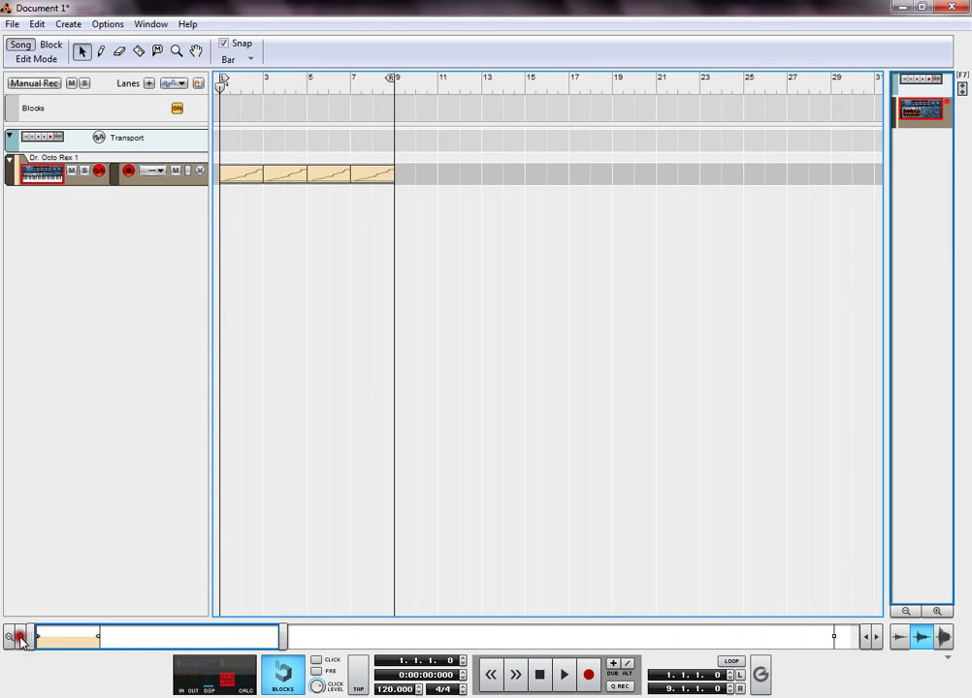
{"action": "key", "text": "space"}
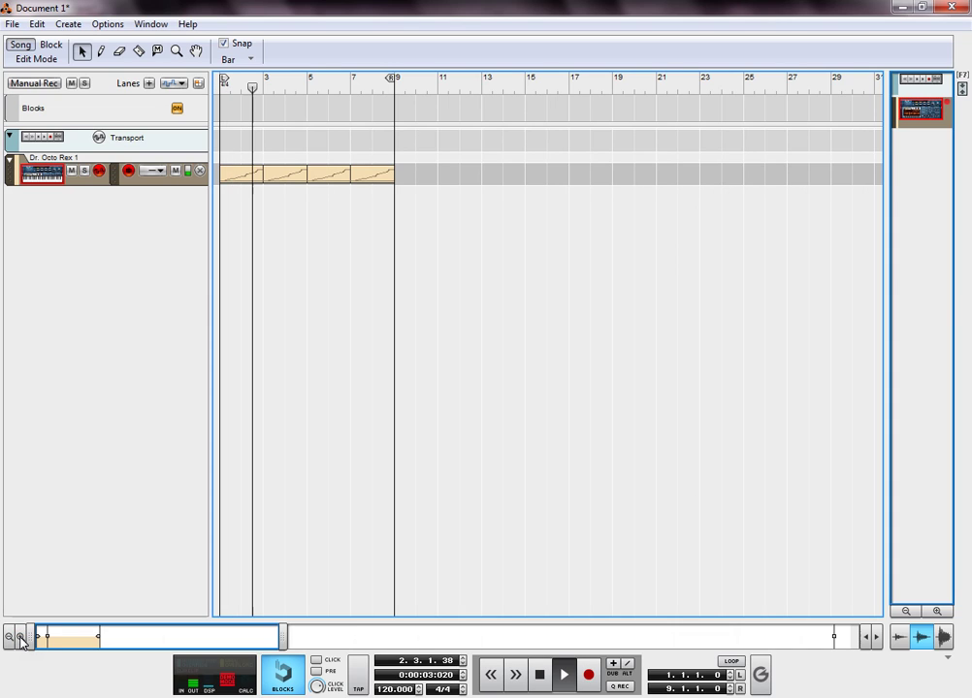
{"action": "left_click", "coordinate": [419, 693]}
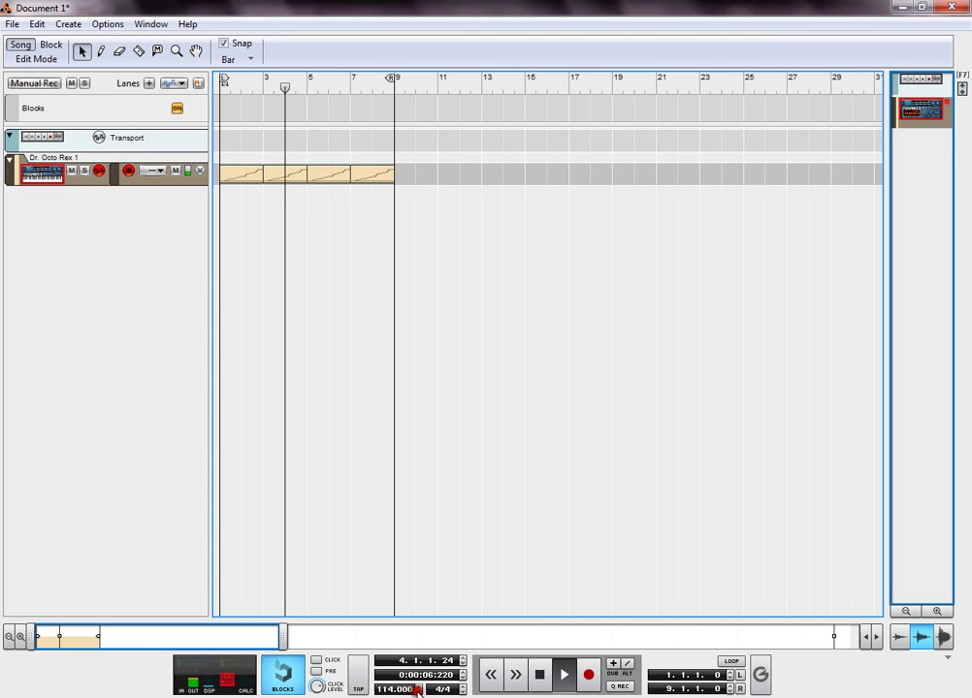
{"action": "left_click", "coordinate": [418, 692]}
{"action": "left_click", "coordinate": [418, 692]}
{"action": "left_click", "coordinate": [418, 692]}
{"action": "left_click", "coordinate": [418, 691]}
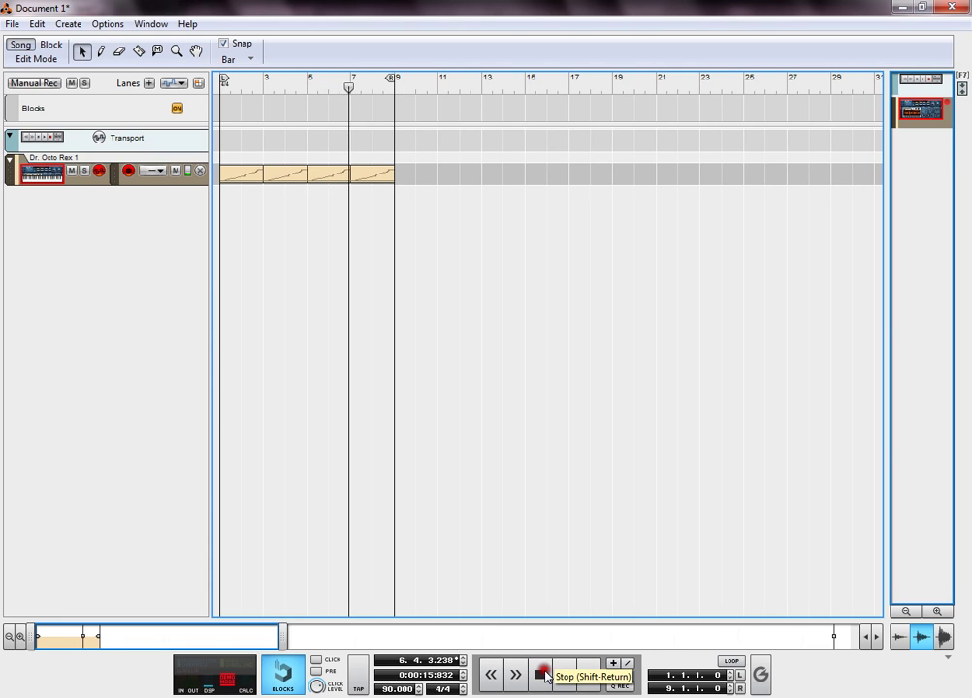
{"action": "double_click", "coordinate": [541, 674]}
Step: Add a second Dr. Octo Rex Loop Player to the rack and dismiss the missing default patch message
{"action": "left_click", "coordinate": [303, 697]}
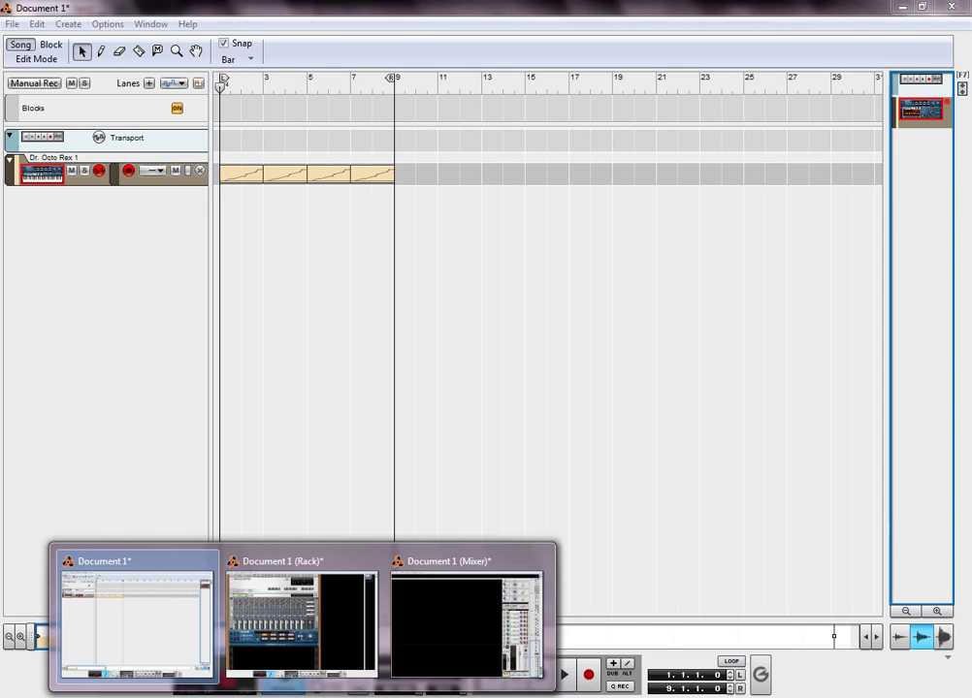
{"action": "left_click", "coordinate": [302, 624]}
{"action": "left_click", "coordinate": [301, 628]}
{"action": "right_click", "coordinate": [299, 545]}
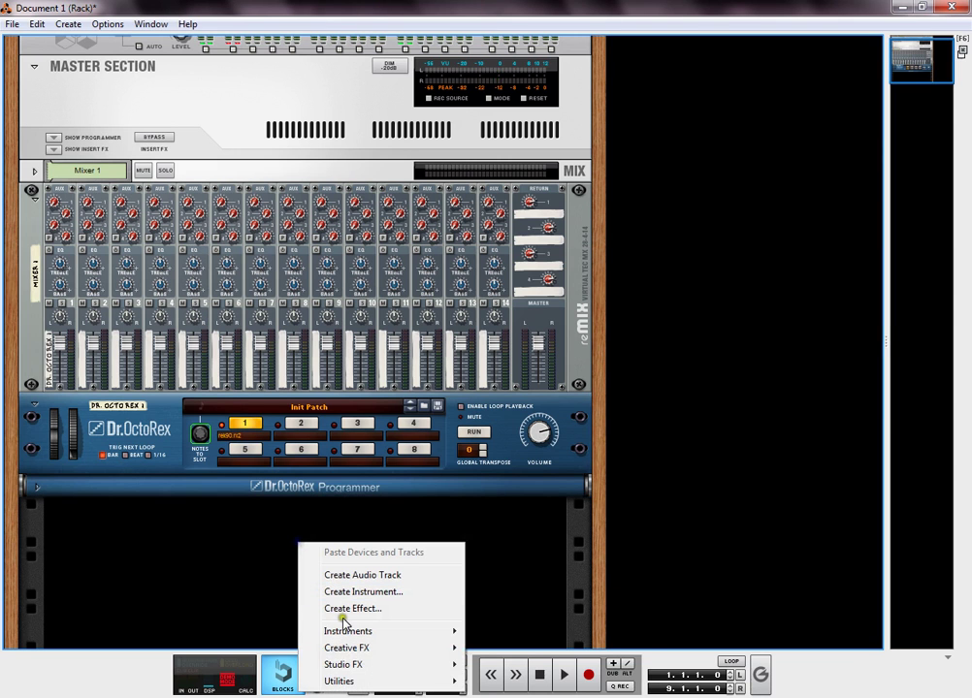
{"action": "mouse_move", "coordinate": [347, 630]}
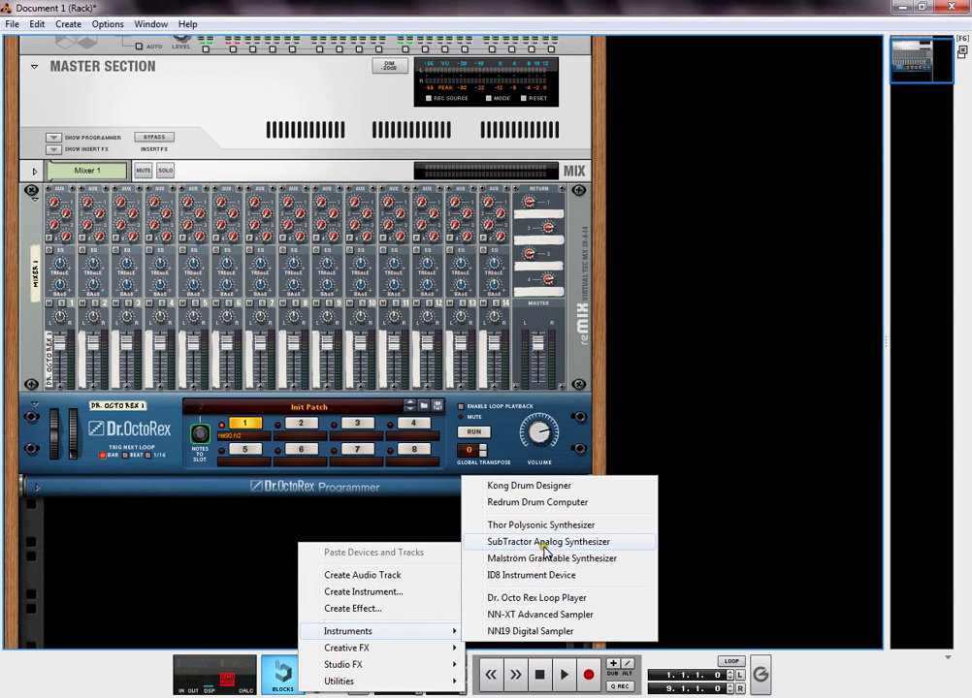
{"action": "left_click", "coordinate": [536, 597]}
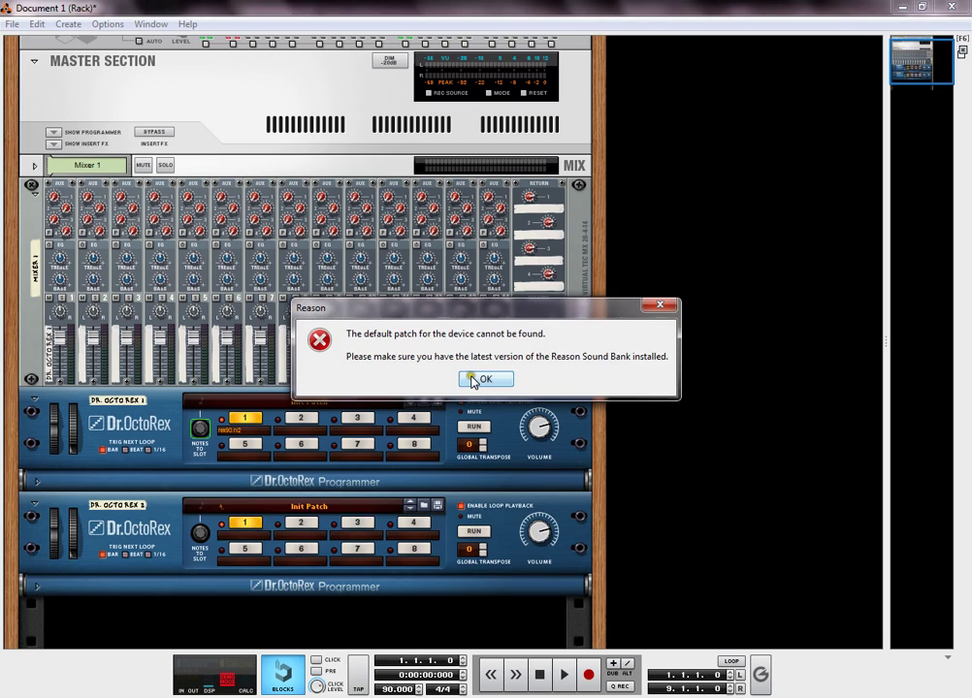
{"action": "left_click", "coordinate": [475, 379]}
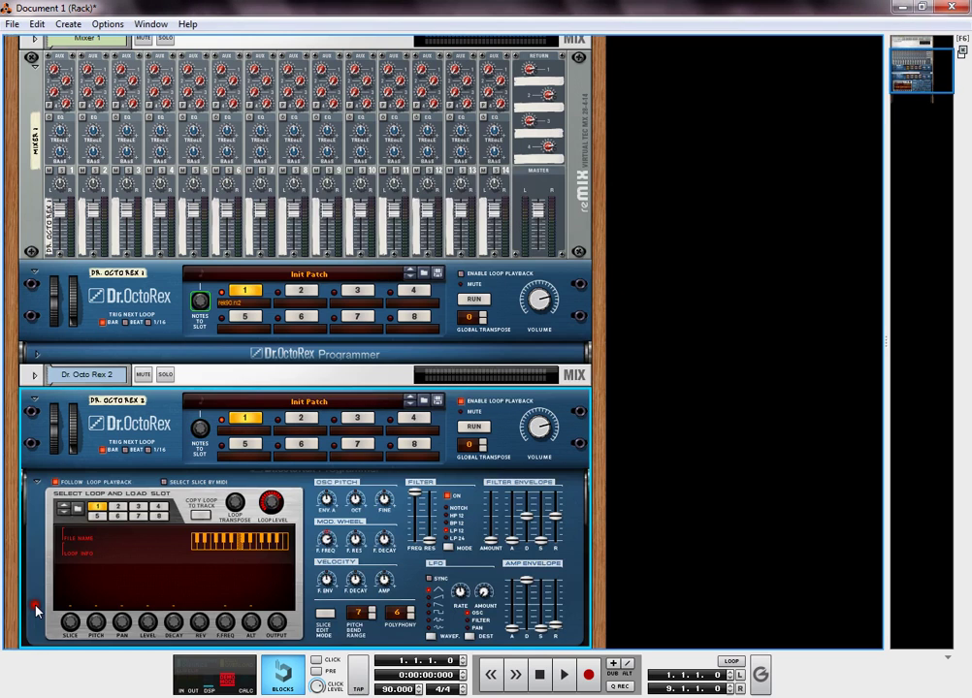
Step: Load the tabla REX loop into slot 1 of Dr. Octo Rex 2 and turn off its loop playback
{"action": "left_click", "coordinate": [76, 511]}
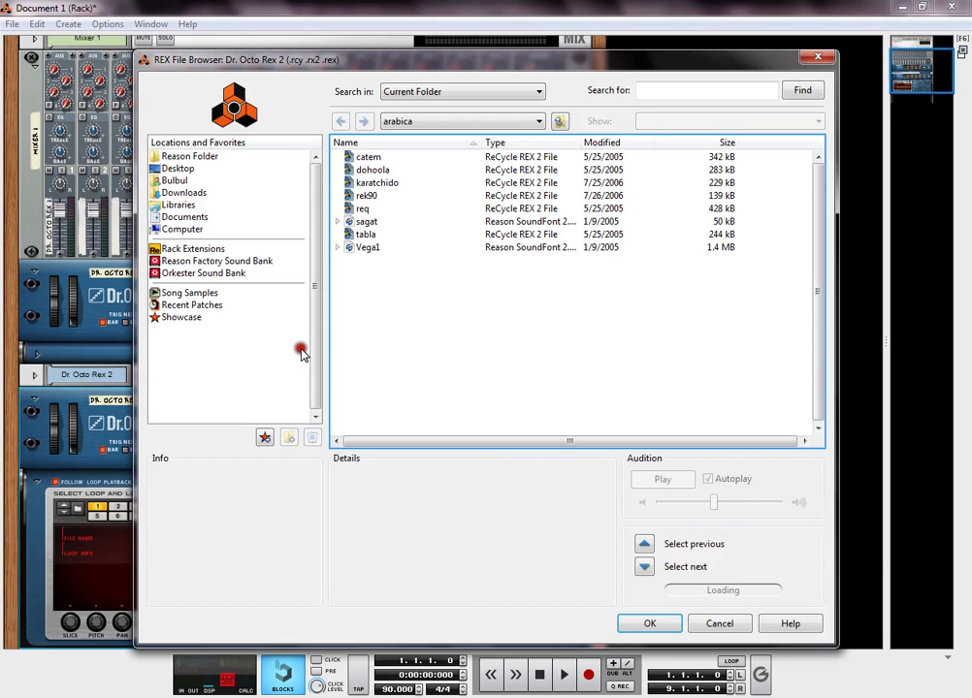
{"action": "double_click", "coordinate": [370, 237]}
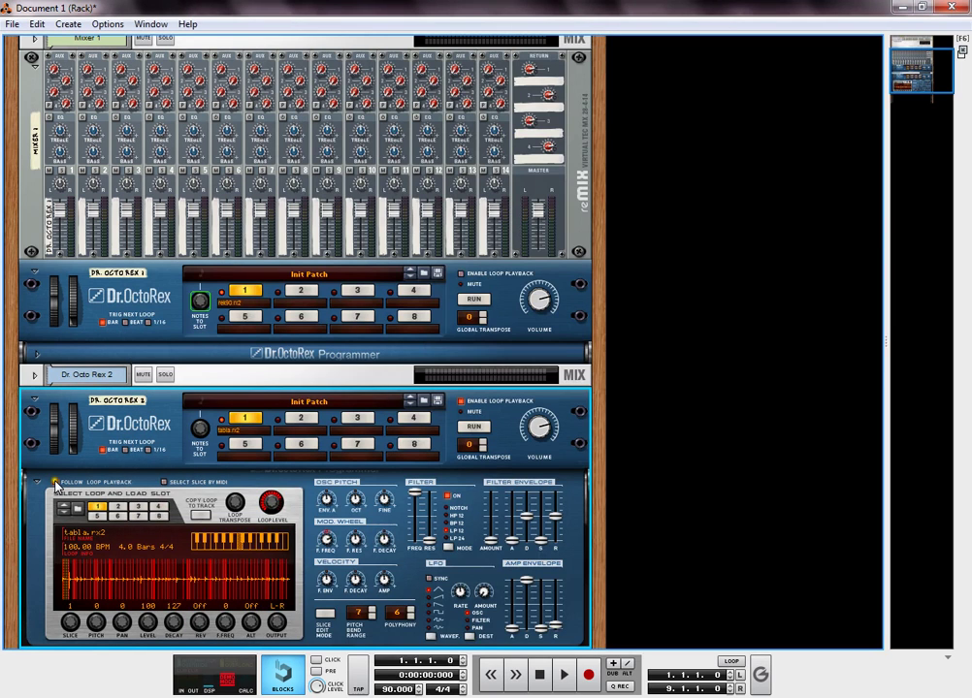
{"action": "left_click", "coordinate": [55, 483]}
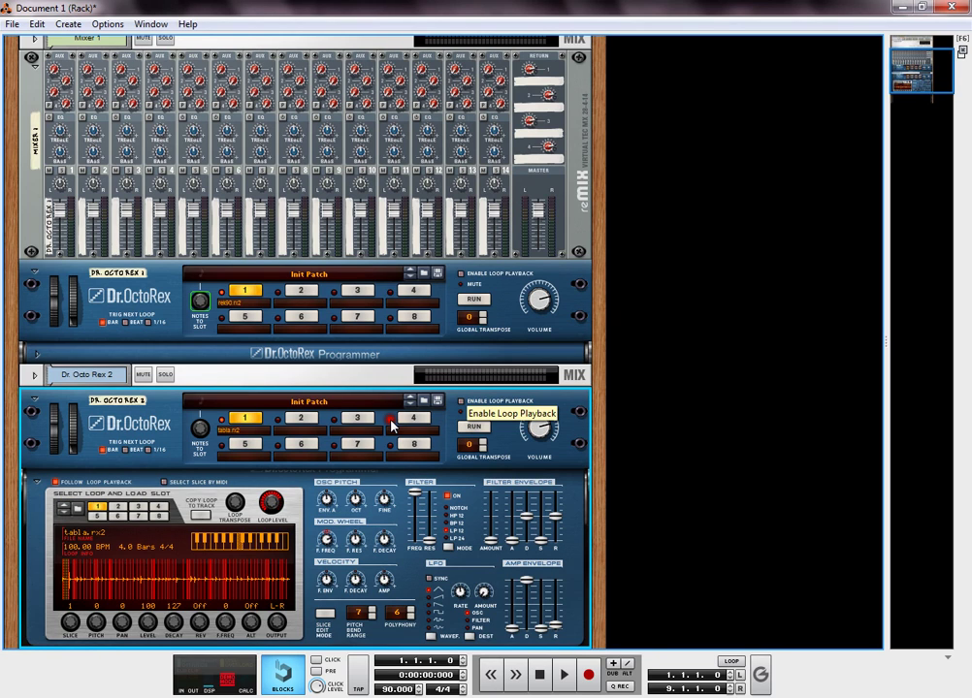
{"action": "left_click", "coordinate": [37, 482]}
Step: Copy all slice notes from the first Dr. Octo Rex 1 clip and open the Dr. Octo Rex 2 track for note editing
{"action": "left_click", "coordinate": [302, 697]}
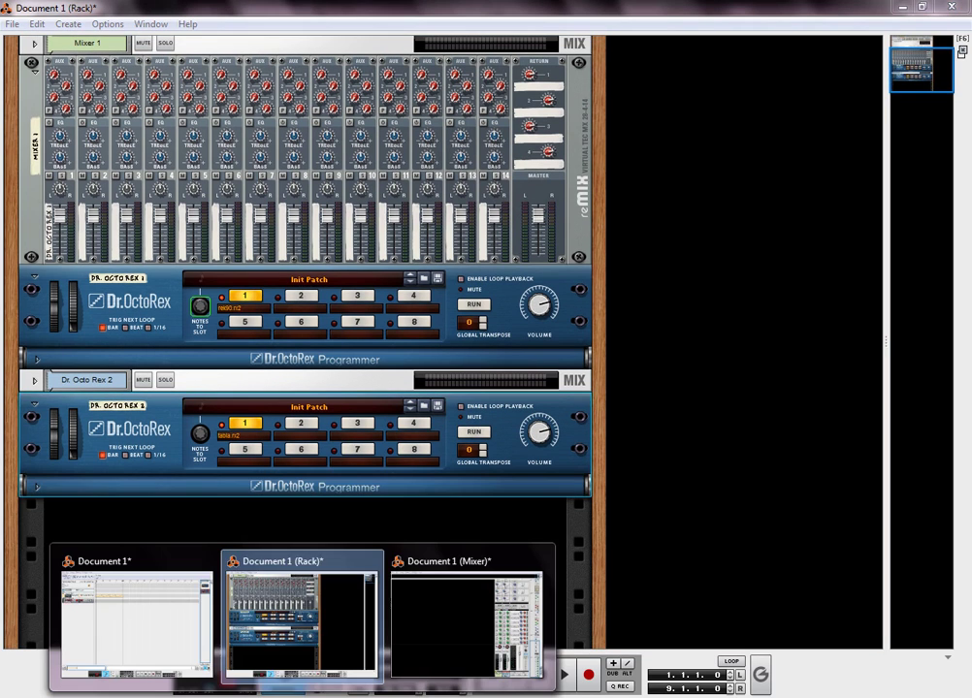
{"action": "left_click", "coordinate": [116, 577]}
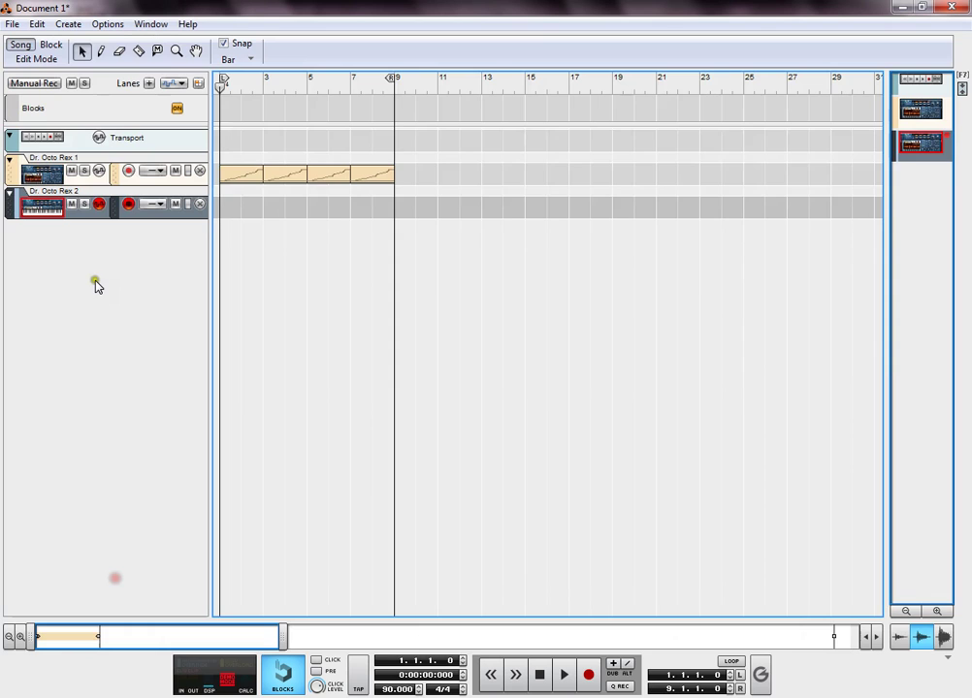
{"action": "double_click", "coordinate": [229, 177]}
{"action": "left_click", "coordinate": [284, 255]}
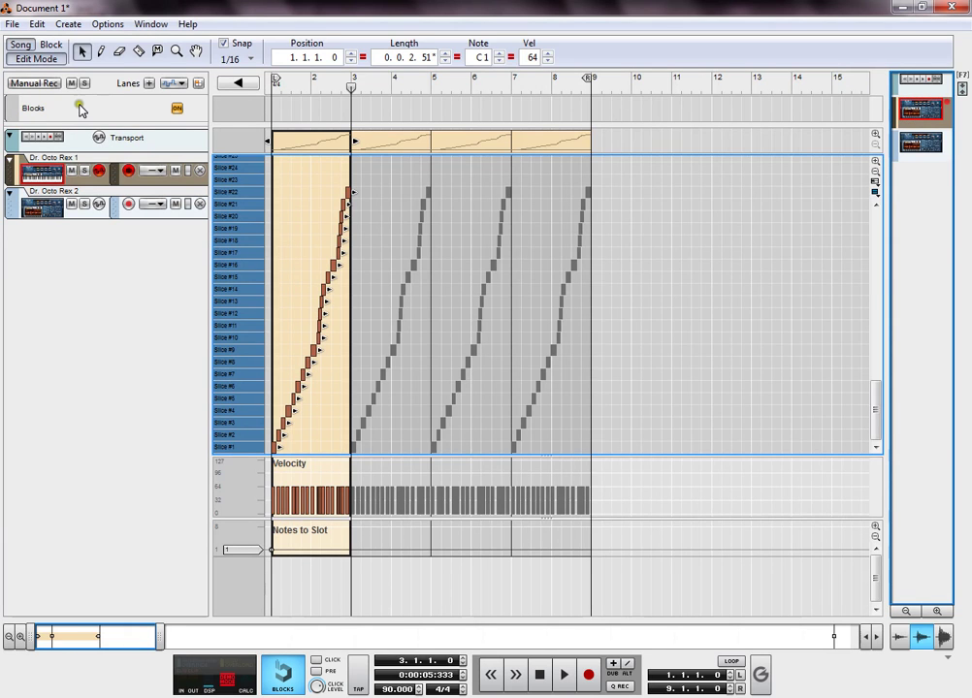
{"action": "left_click", "coordinate": [39, 59]}
{"action": "left_click", "coordinate": [58, 196]}
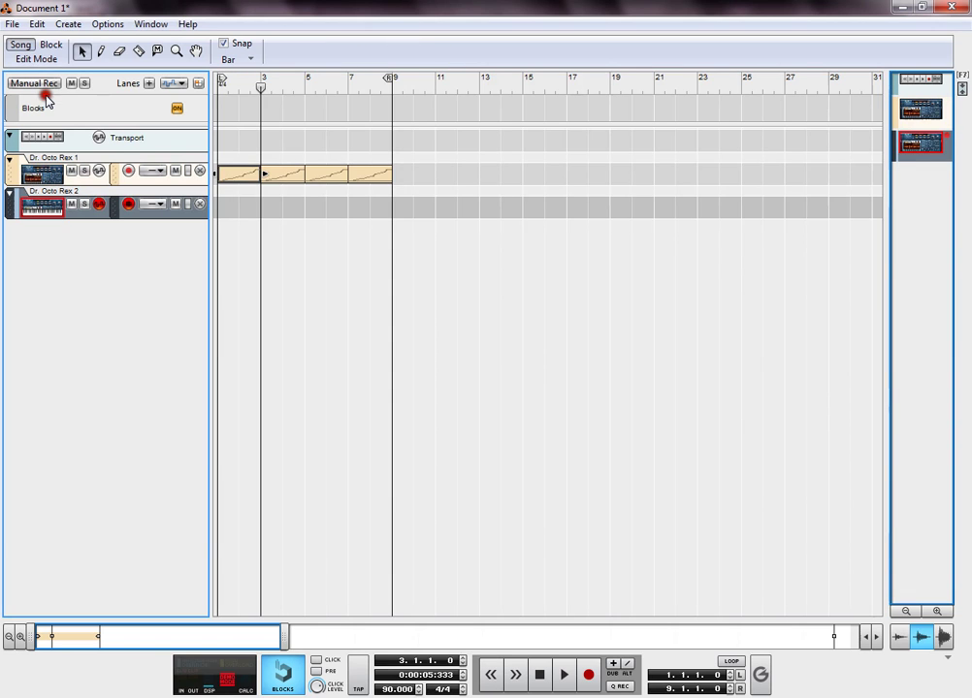
{"action": "key", "text": "ctrl+e"}
Step: Try pasting the copied slice notes into the Dr. Octo Rex 2 track at bar 3, and delete the pasted clip
{"action": "key", "text": "ctrl+v"}
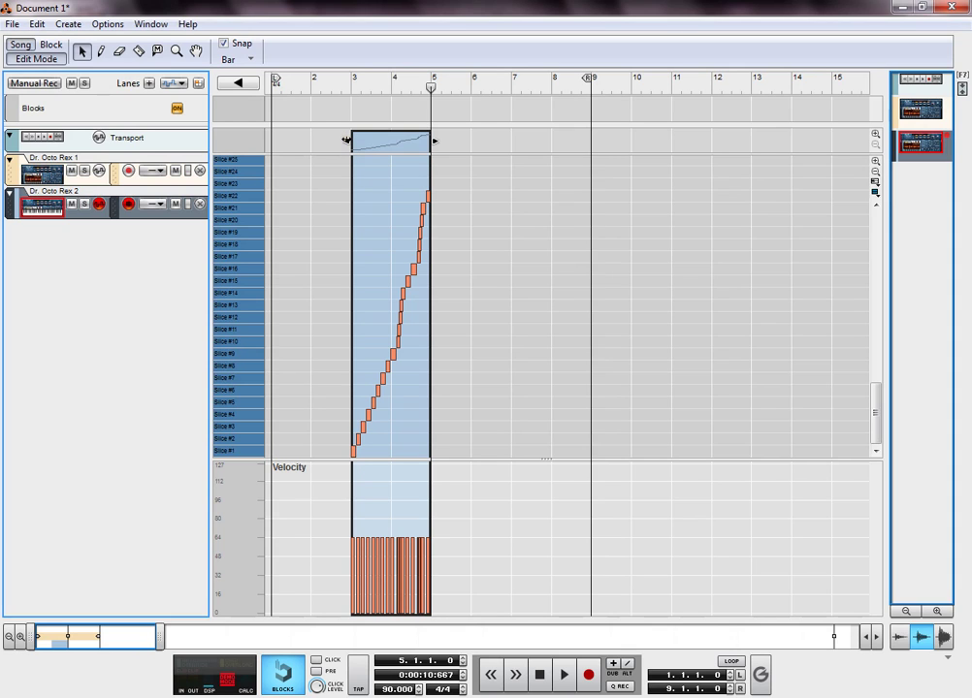
{"action": "key", "text": "Delete"}
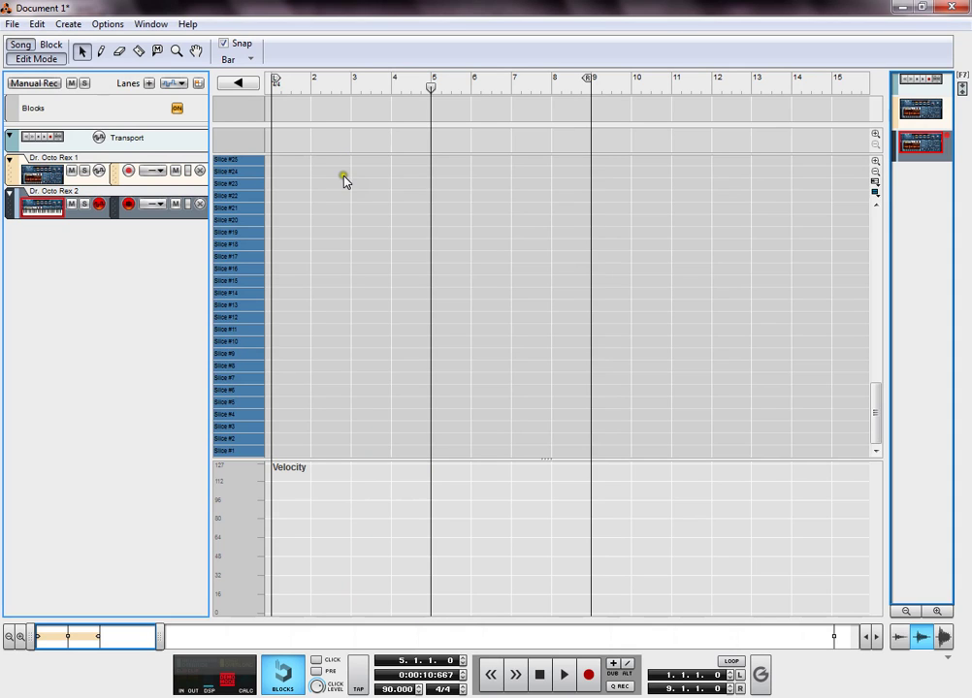
Step: Draw a 1/16 note on Slice #2 at position 1.1.1.0 in the Dr. Octo Rex 2 track to create a one-bar clip
{"action": "left_click", "coordinate": [21, 636]}
{"action": "left_click", "coordinate": [21, 636]}
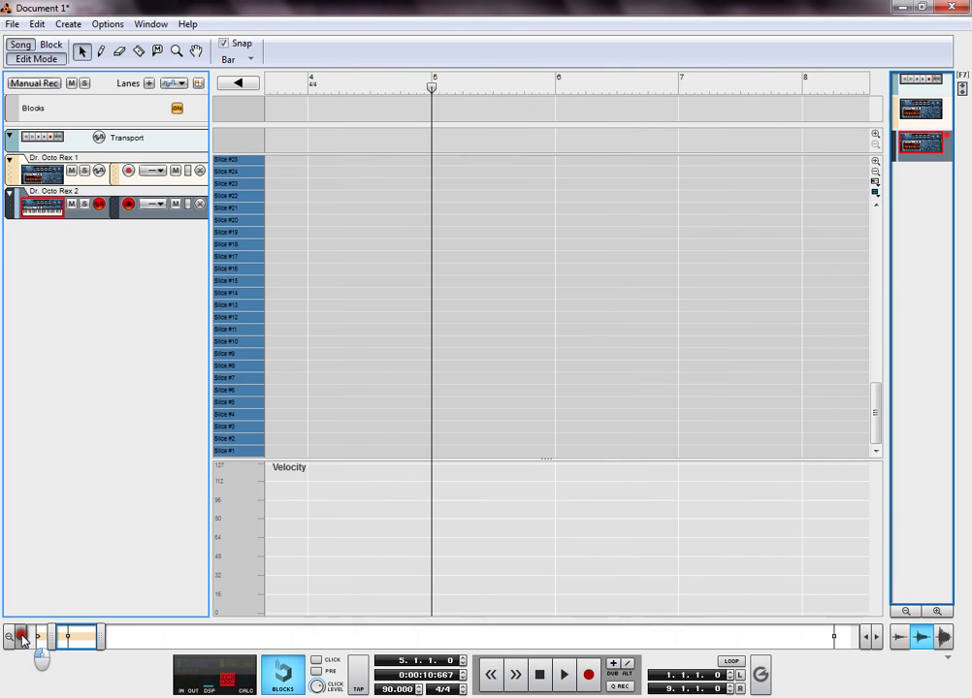
{"action": "left_click", "coordinate": [21, 637]}
{"action": "left_click", "coordinate": [21, 636]}
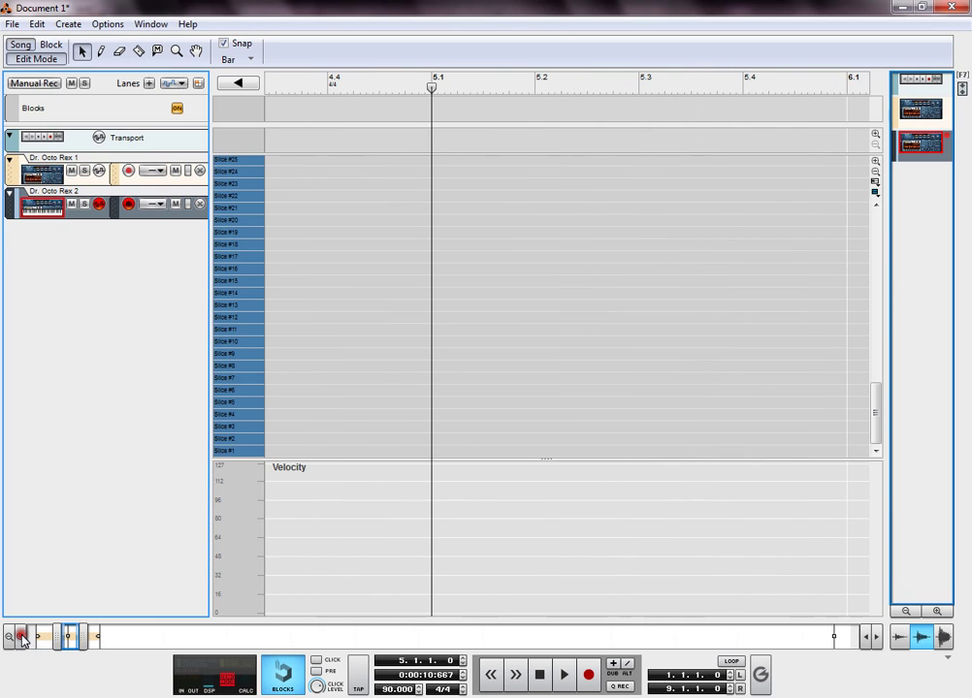
{"action": "left_click_drag", "start_coordinate": [64, 636], "coordinate": [41, 636]}
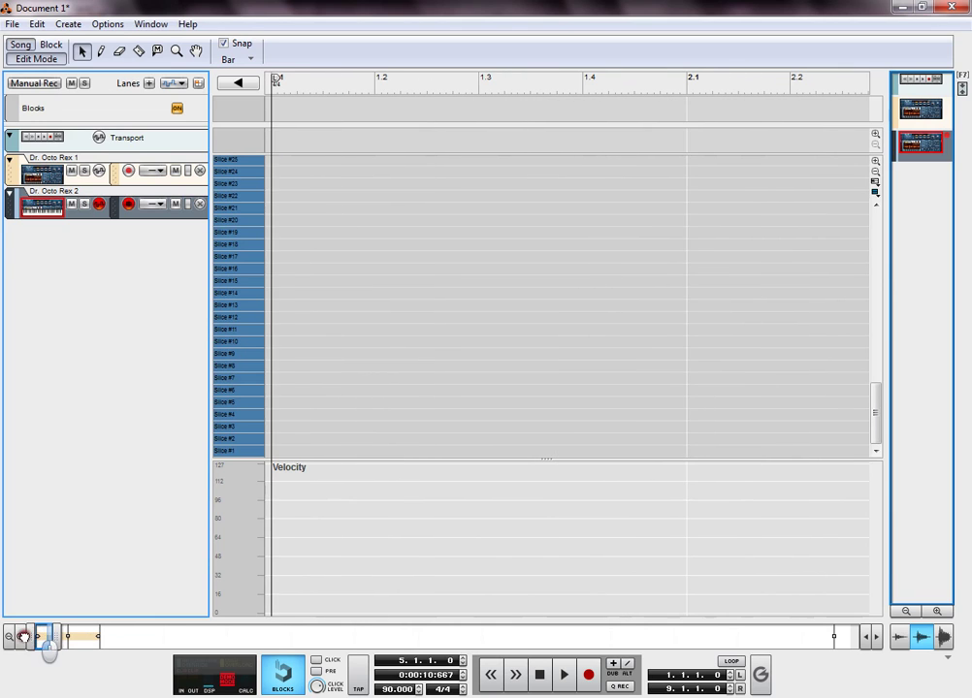
{"action": "left_click", "coordinate": [321, 224]}
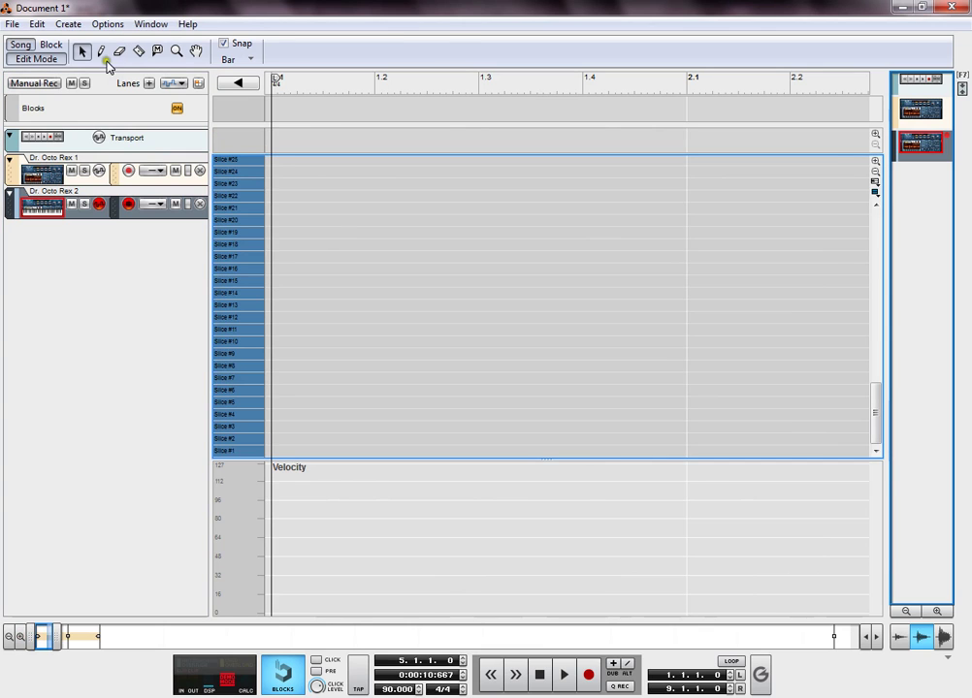
{"action": "left_click", "coordinate": [101, 50]}
{"action": "left_click", "coordinate": [288, 439]}
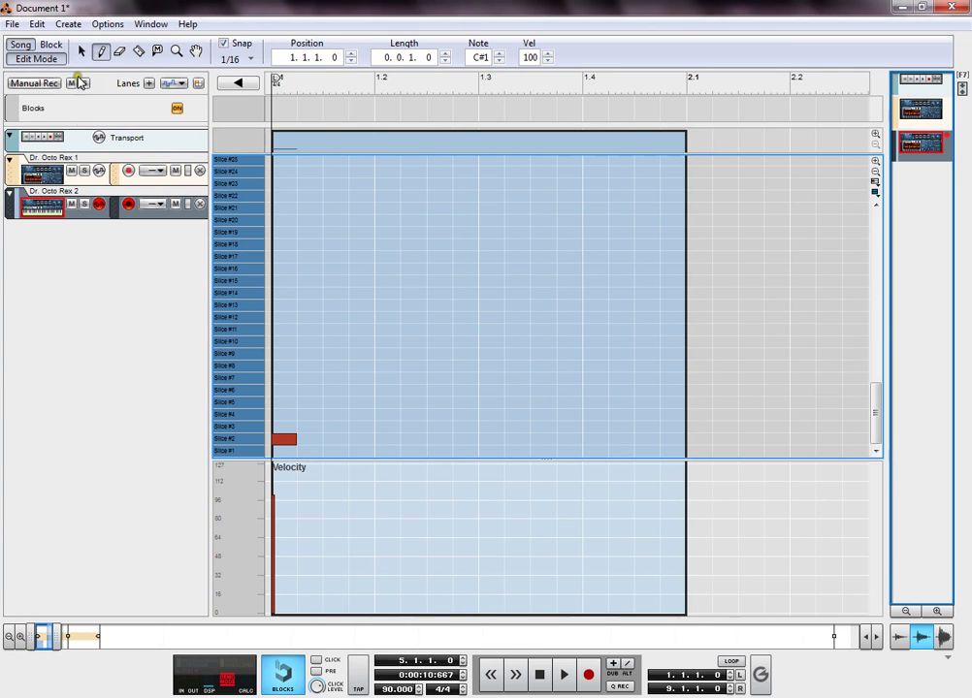
Step: Delete the drawn Slice #2 note and paste the copied slice notes into its clip at bar 5
{"action": "left_click", "coordinate": [82, 51]}
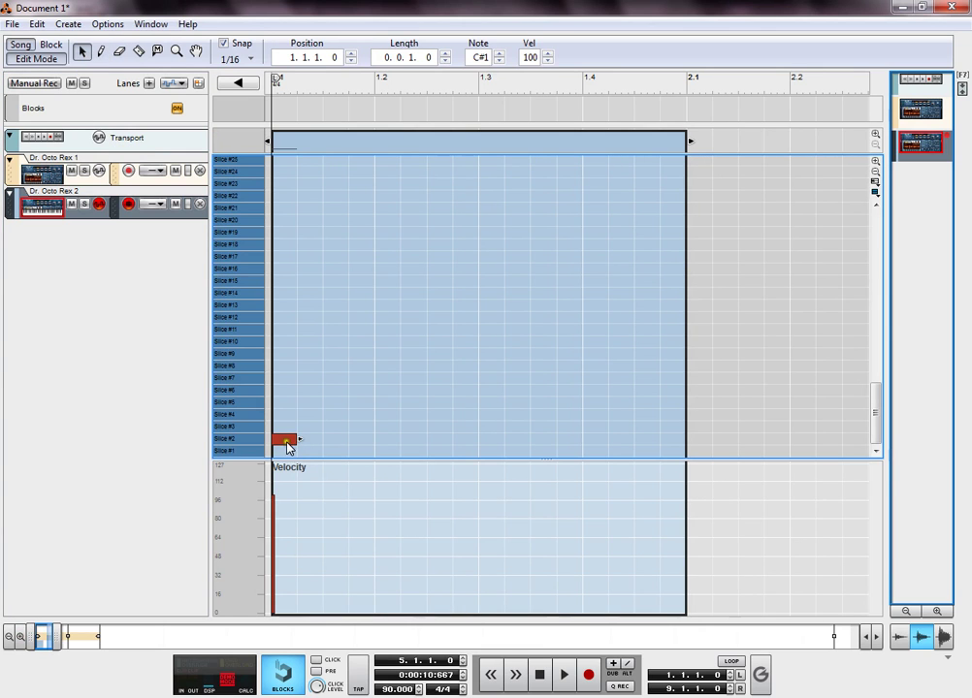
{"action": "key", "text": "Delete"}
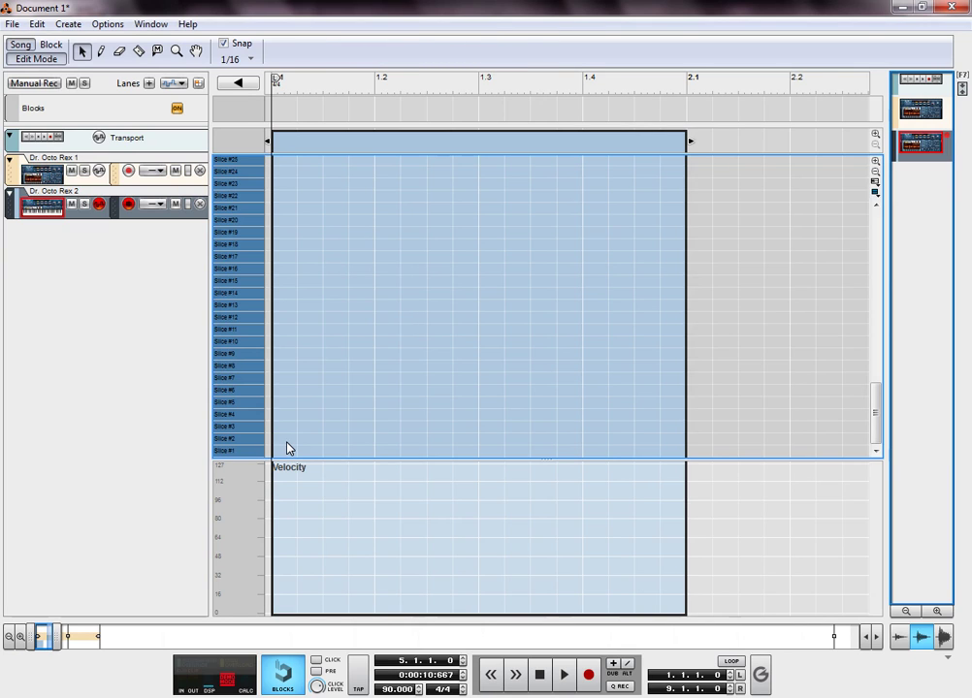
{"action": "key", "text": "ctrl+v"}
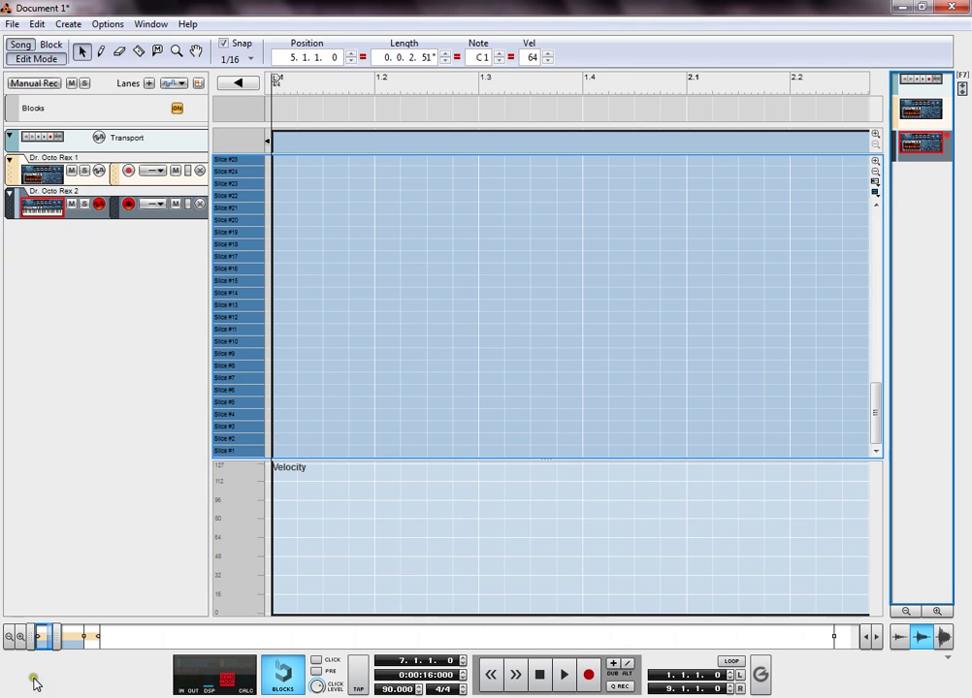
{"action": "left_click_drag", "start_coordinate": [42, 635], "coordinate": [68, 642]}
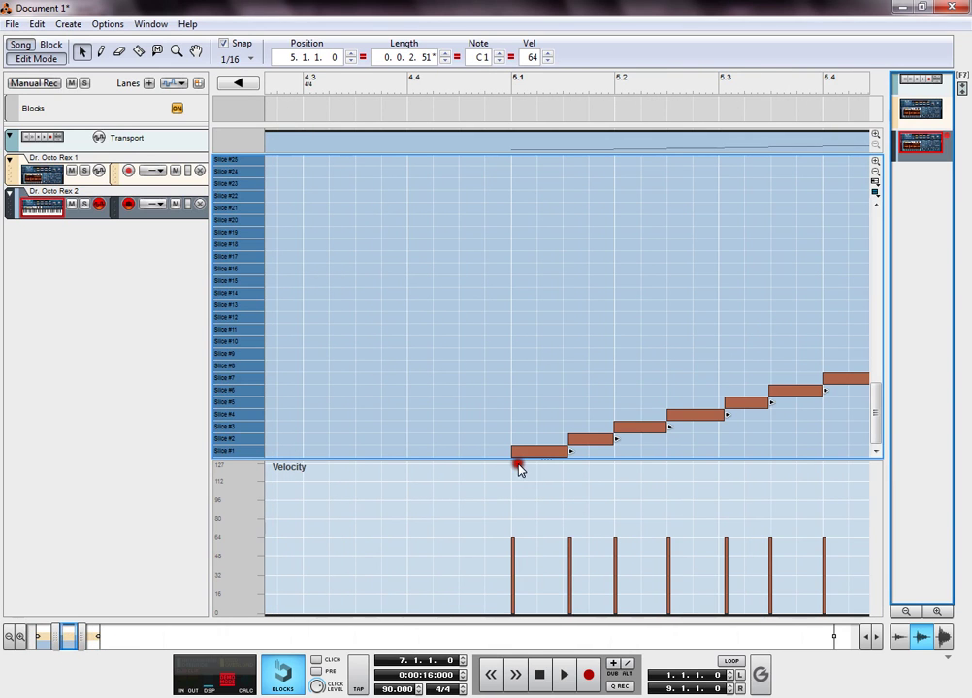
Step: Move the pasted slice notes to position 1.1.1.0 and shorten the Dr. Octo Rex 2 clip to two bars
{"action": "left_click_drag", "start_coordinate": [525, 457], "coordinate": [87, 665]}
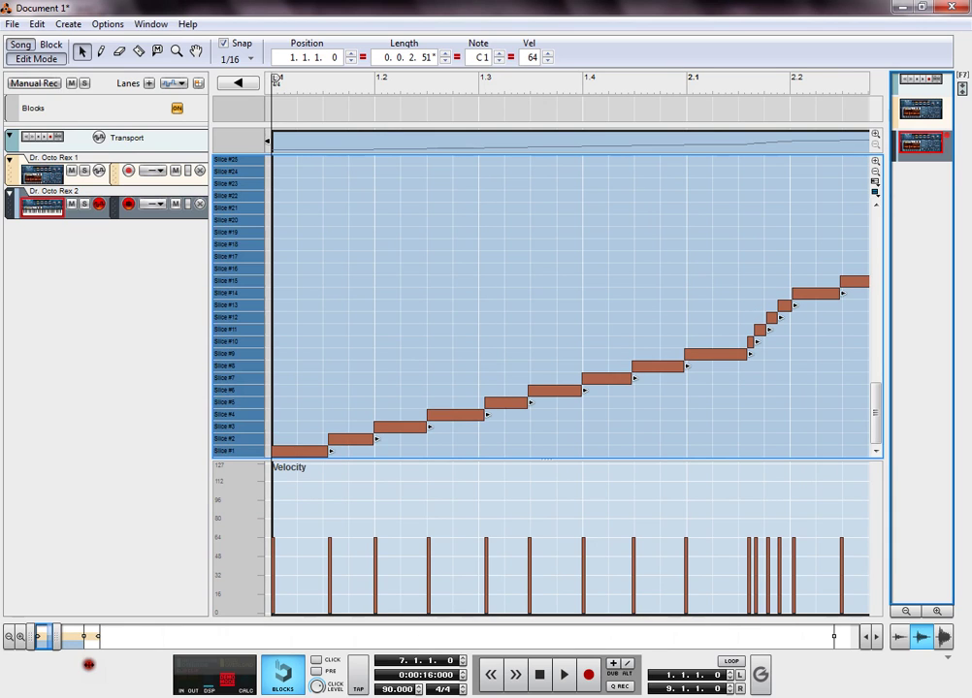
{"action": "left_click_drag", "start_coordinate": [38, 638], "coordinate": [83, 637]}
{"action": "left_click_drag", "start_coordinate": [557, 140], "coordinate": [262, 167]}
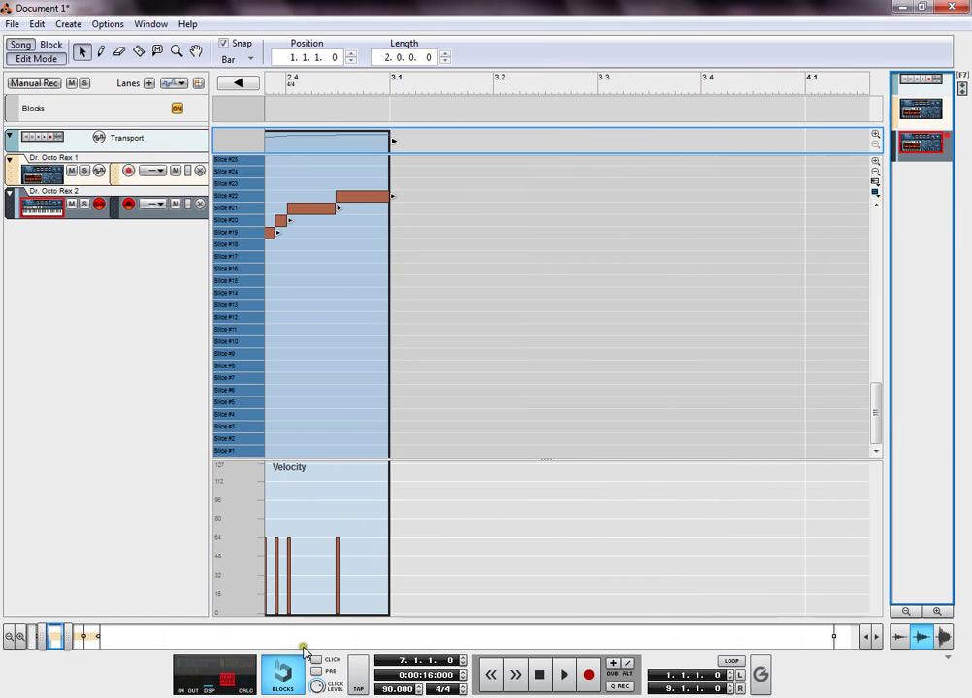
{"action": "left_click_drag", "start_coordinate": [51, 641], "coordinate": [22, 648]}
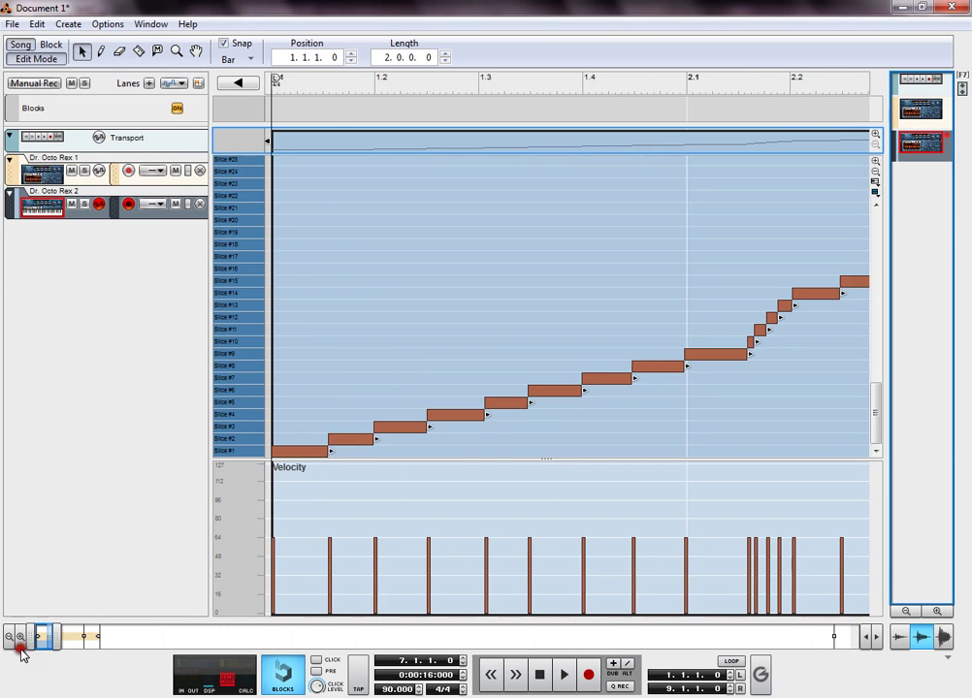
Step: Solo the Dr. Octo Rex 2 track, play it from the start of the song and return to the beginning
{"action": "key", "text": "space"}
{"action": "key", "text": "space"}
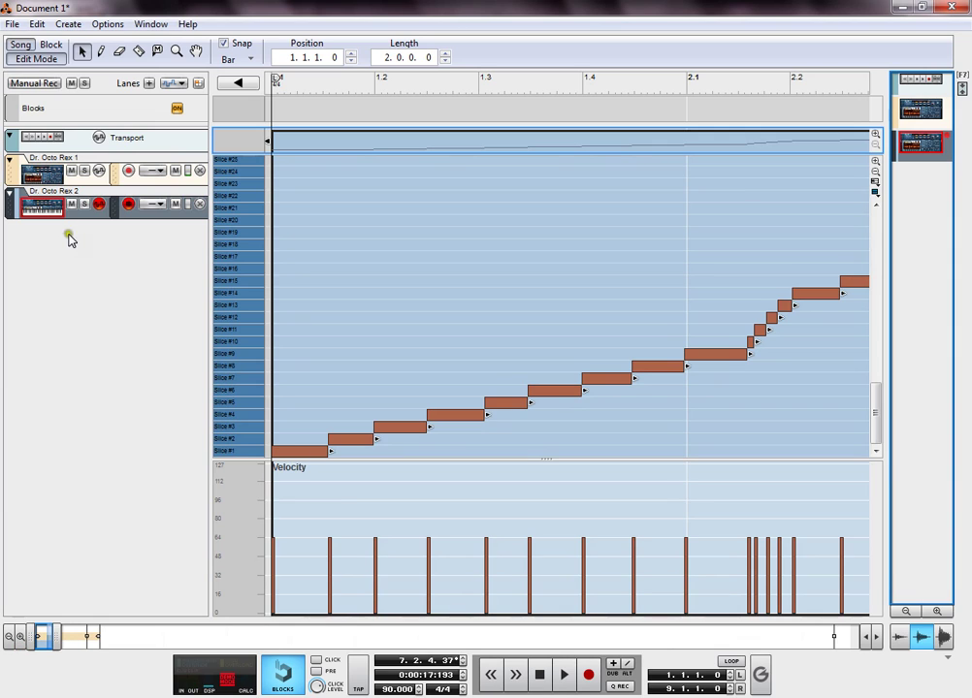
{"action": "left_click", "coordinate": [87, 205]}
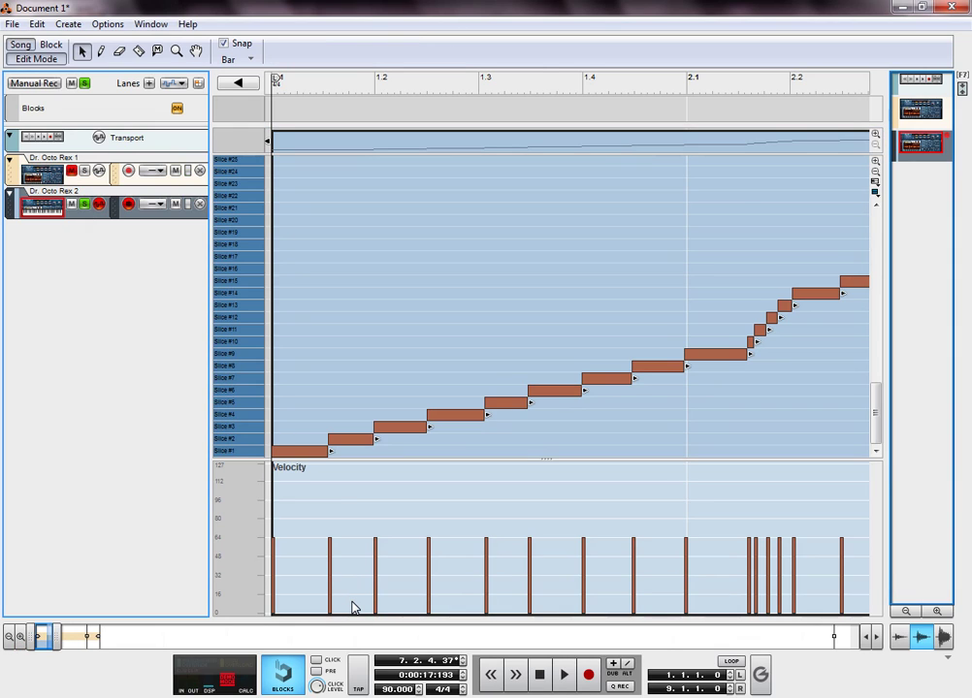
{"action": "key", "text": "shift+Return"}
{"action": "key", "text": "space"}
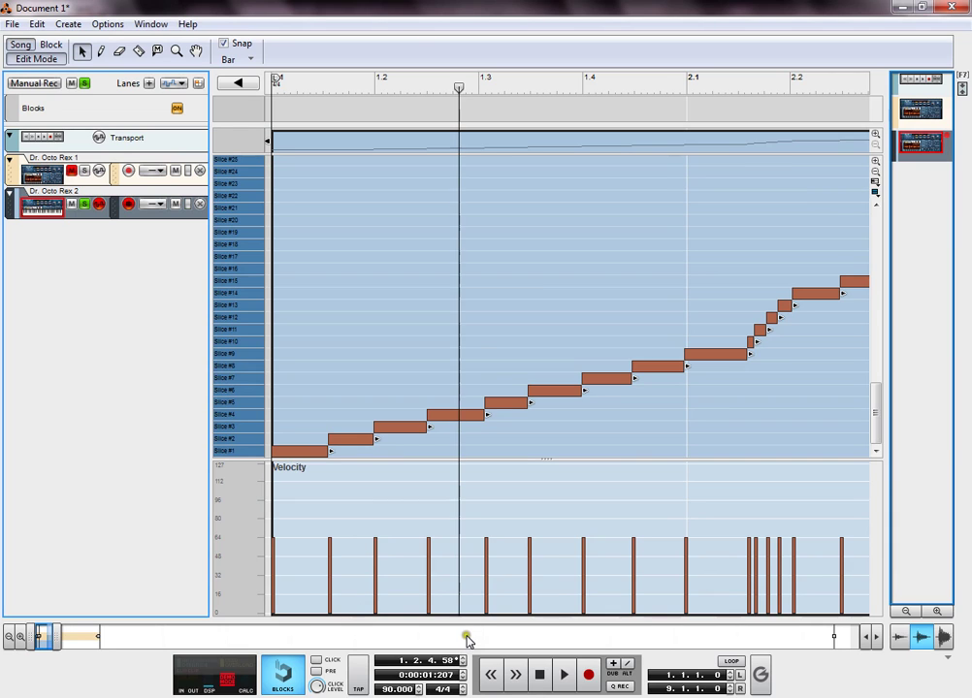
{"action": "key", "text": "shift+Return"}
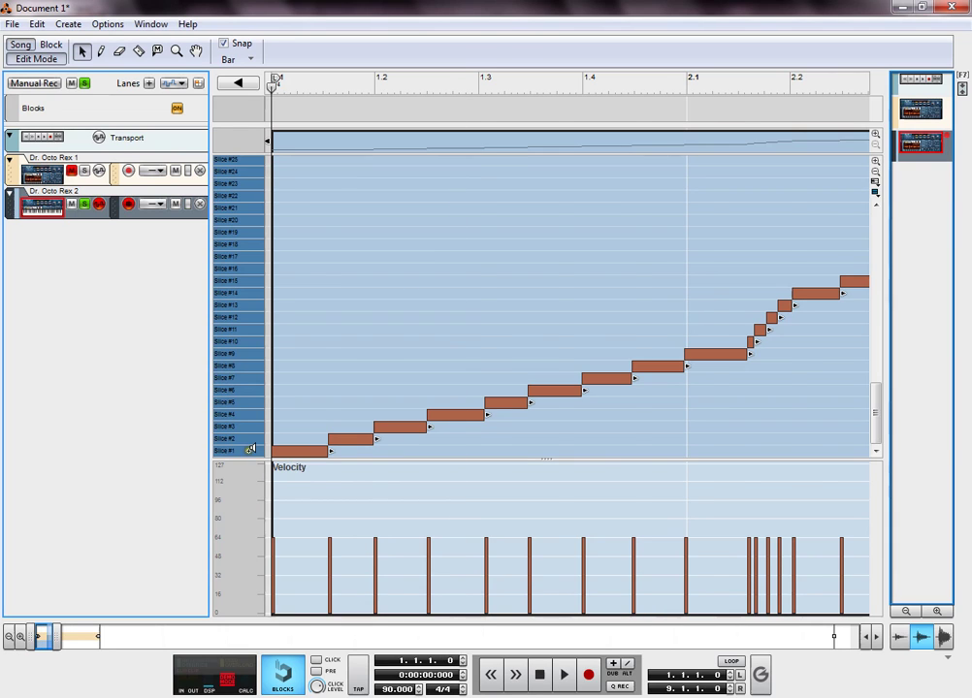
Step: Move the Slice #4 note near 1.2.3 down to Slice #1 and play back the changed pattern
{"action": "left_click", "coordinate": [250, 449]}
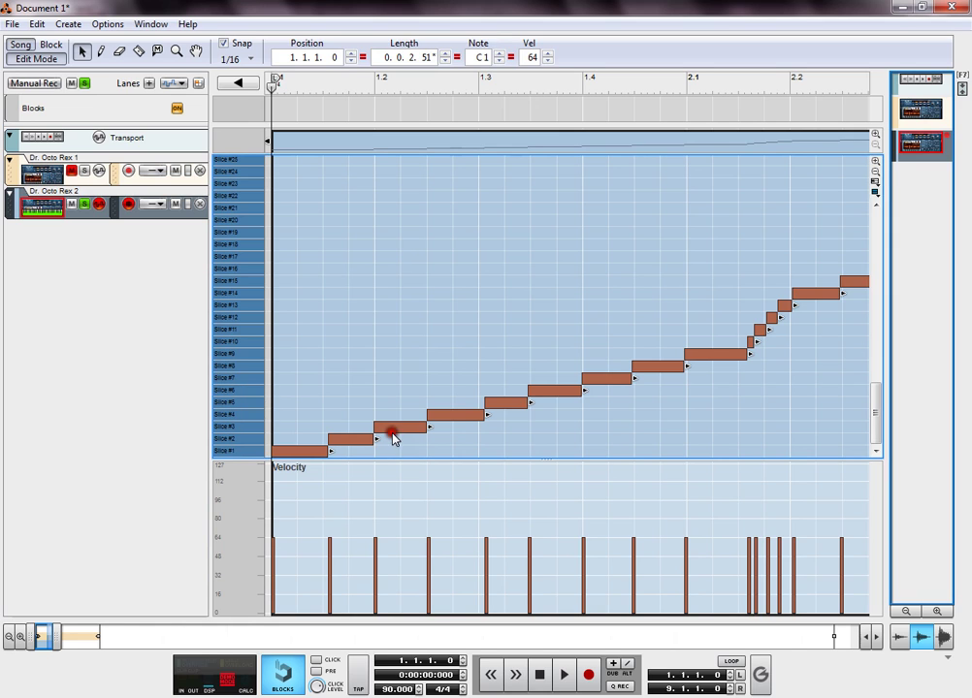
{"action": "left_click", "coordinate": [456, 440]}
{"action": "left_click_drag", "start_coordinate": [456, 421], "coordinate": [453, 449]}
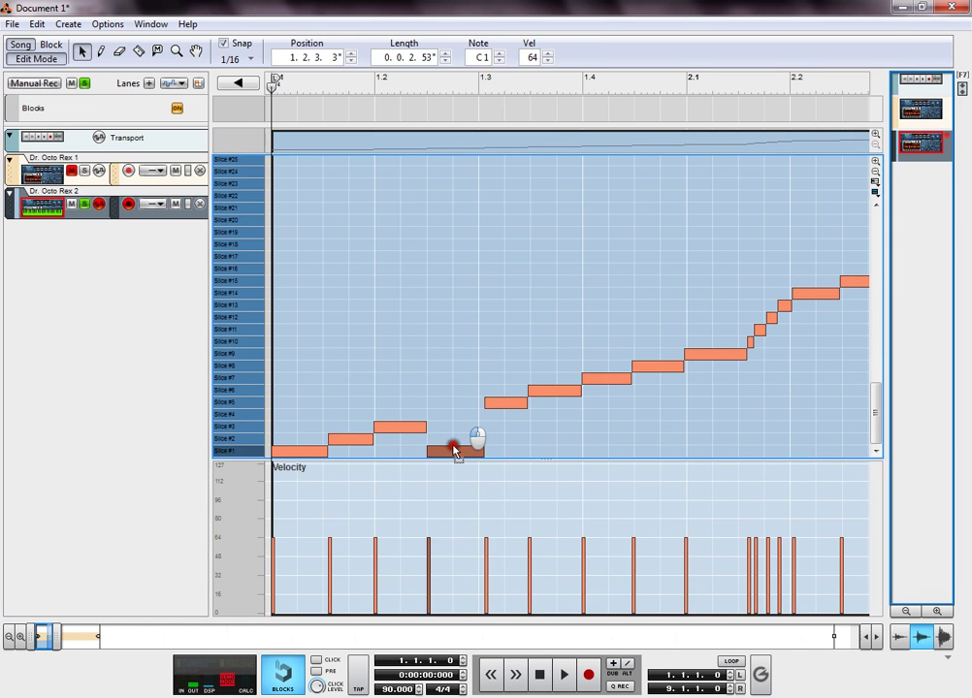
{"action": "key", "text": "space"}
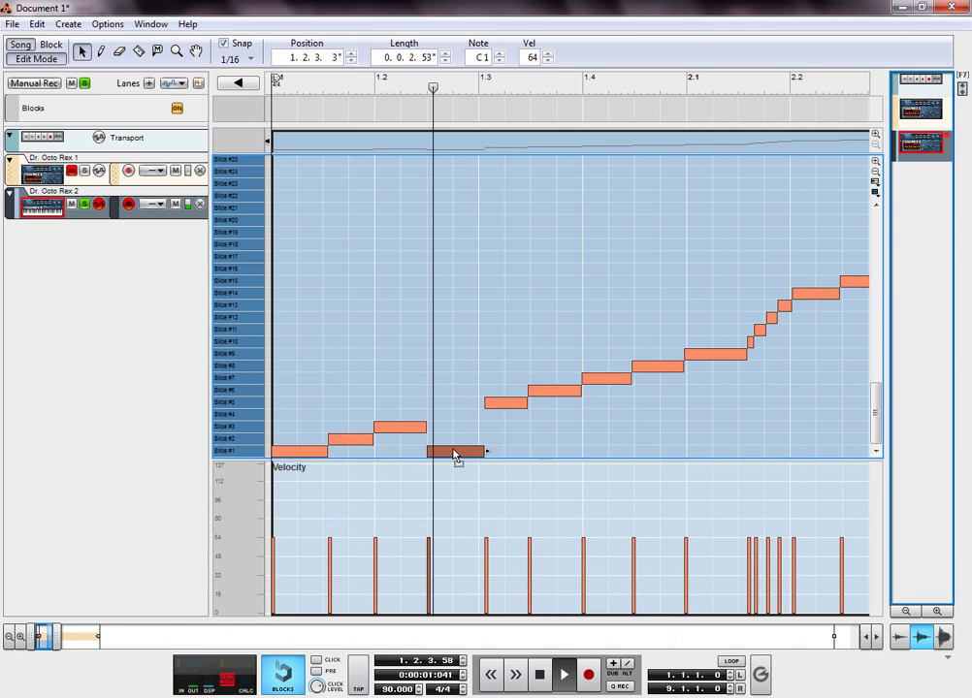
{"action": "key", "text": "space"}
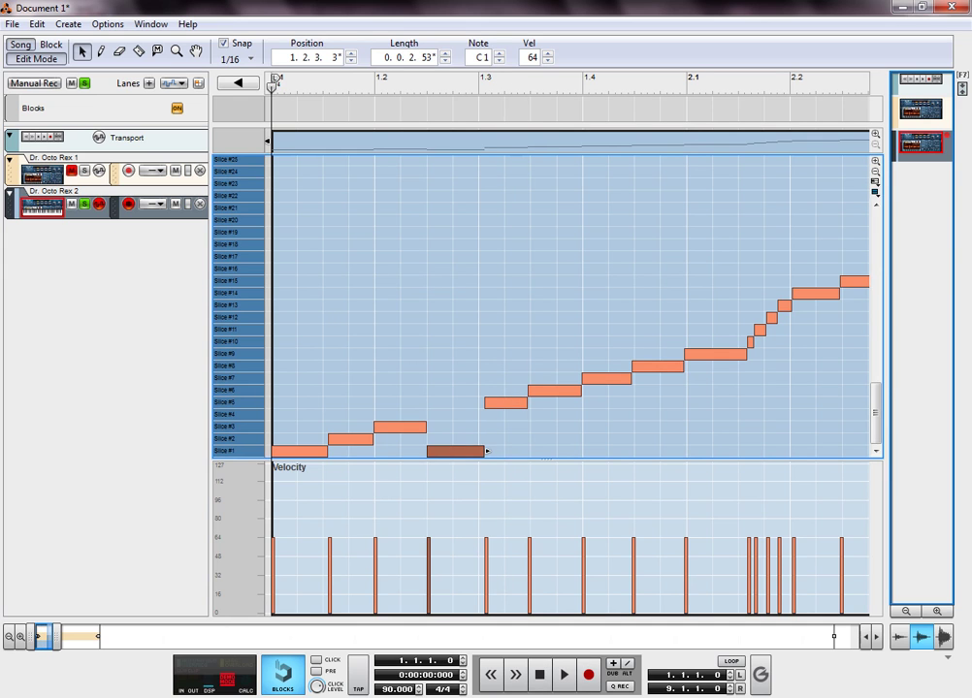
Step: Raise the input gain of the Dr. Octo Rex 2 mixer channel to 18.00 dB and return to the sequencer
{"action": "left_click", "coordinate": [318, 646]}
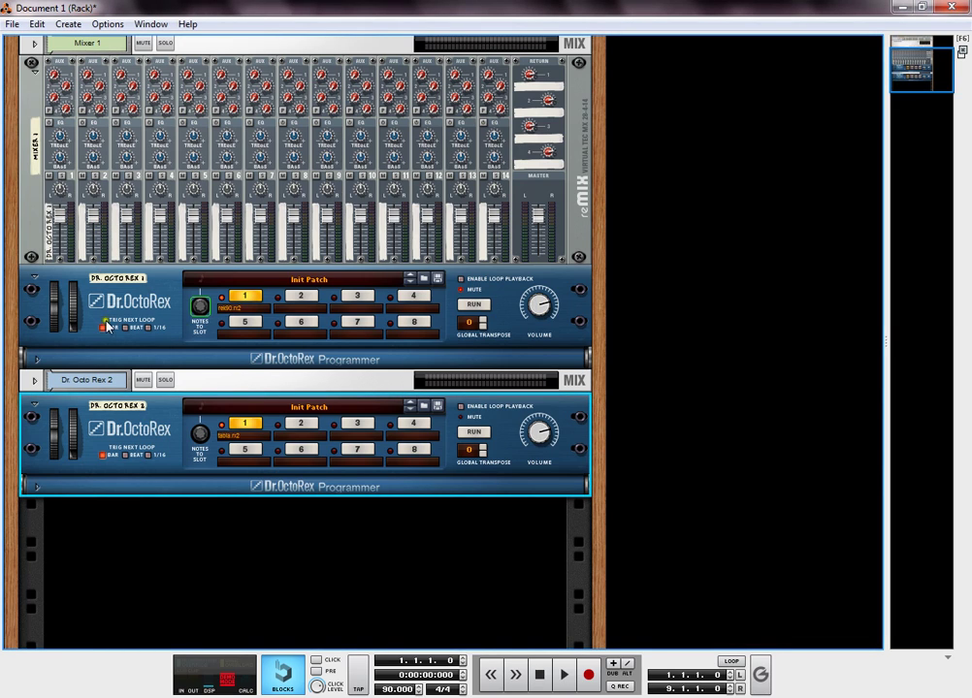
{"action": "mouse_move", "coordinate": [293, 690]}
{"action": "left_click", "coordinate": [447, 628]}
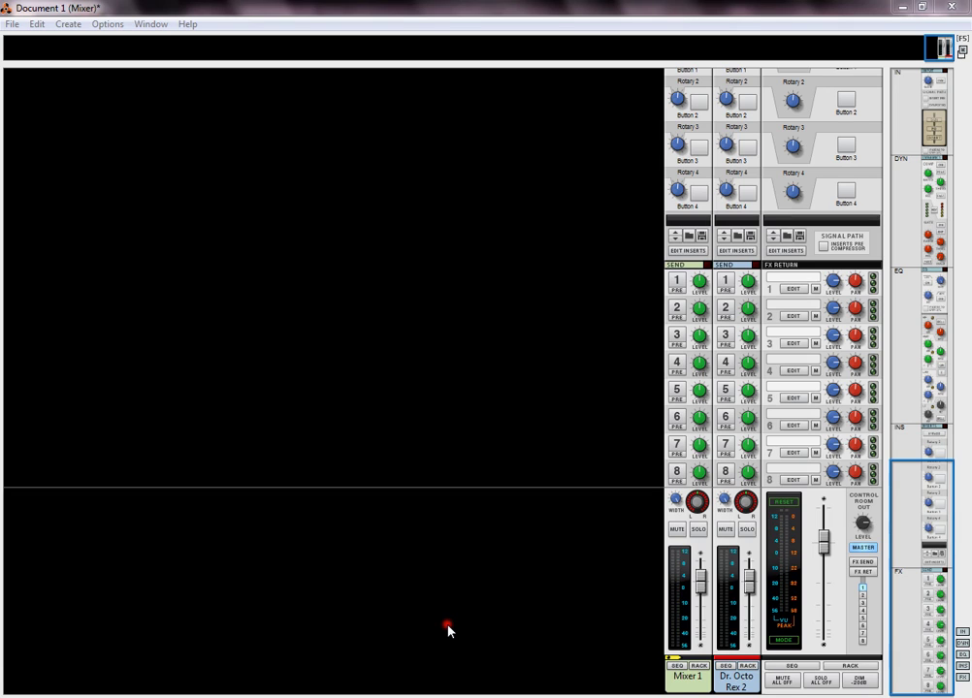
{"action": "left_click_drag", "start_coordinate": [919, 486], "coordinate": [919, 93]}
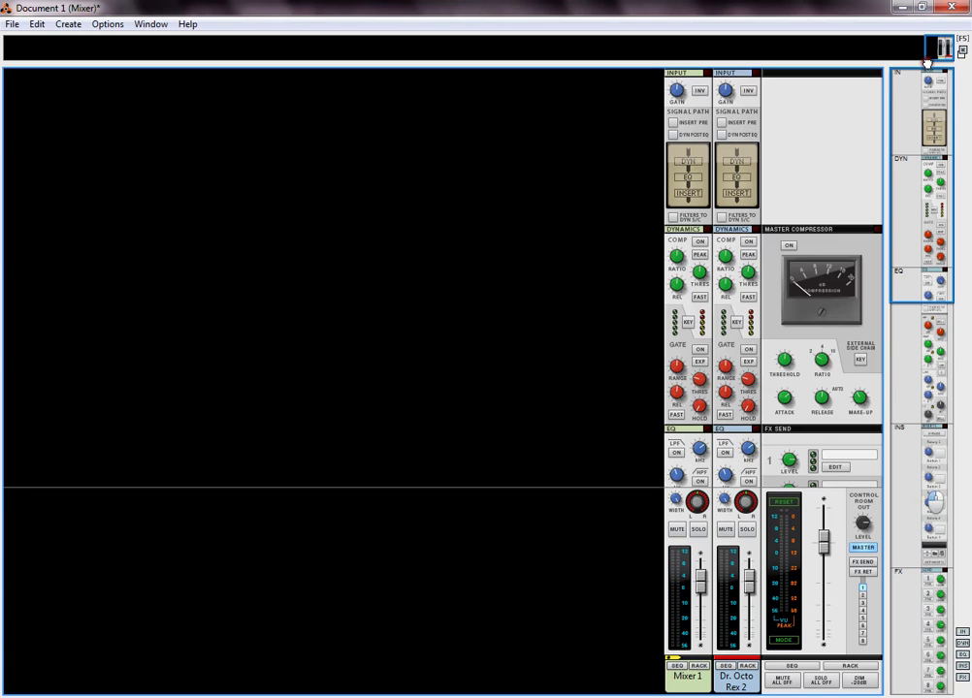
{"action": "left_click_drag", "start_coordinate": [721, 74], "coordinate": [721, 45]}
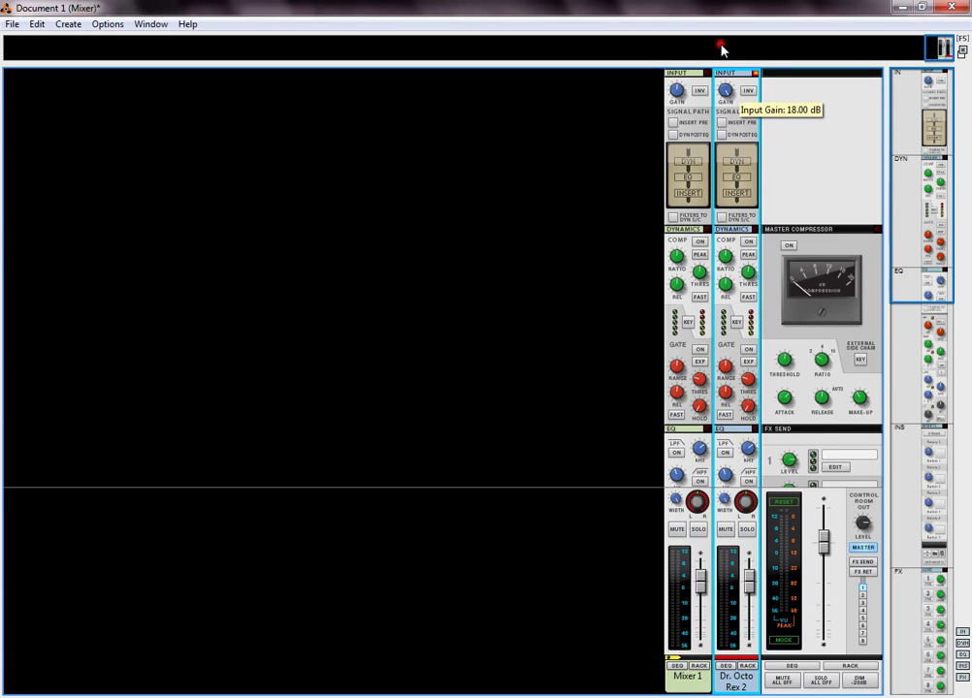
{"action": "left_click", "coordinate": [293, 693]}
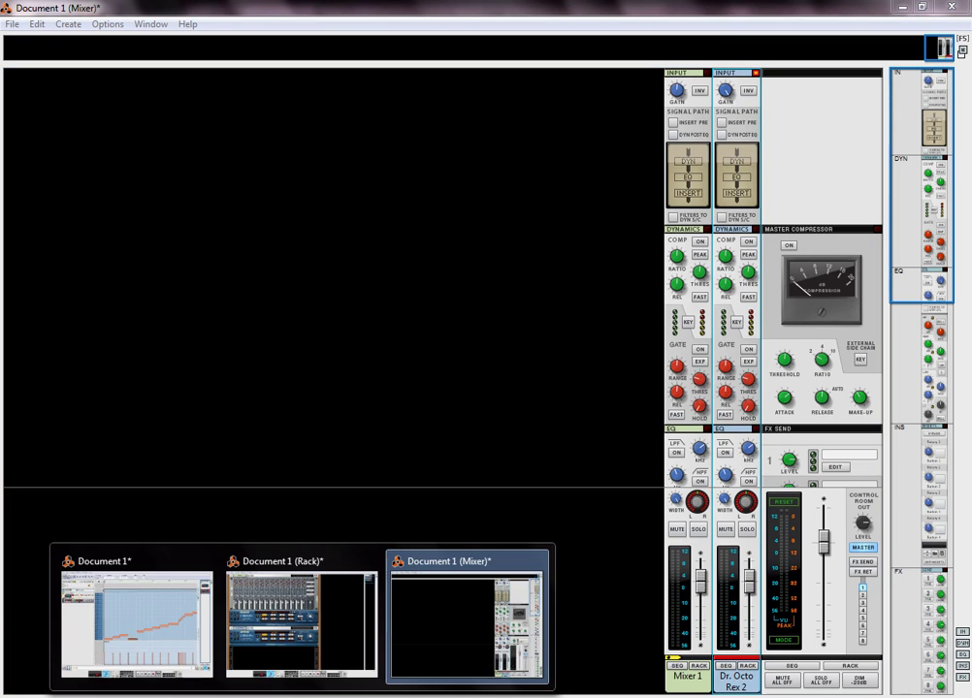
{"action": "left_click", "coordinate": [112, 570]}
Step: Play the Dr. Octo Rex 2 pattern from the start and audition Slices #1 to #4 individually
{"action": "key", "text": "space"}
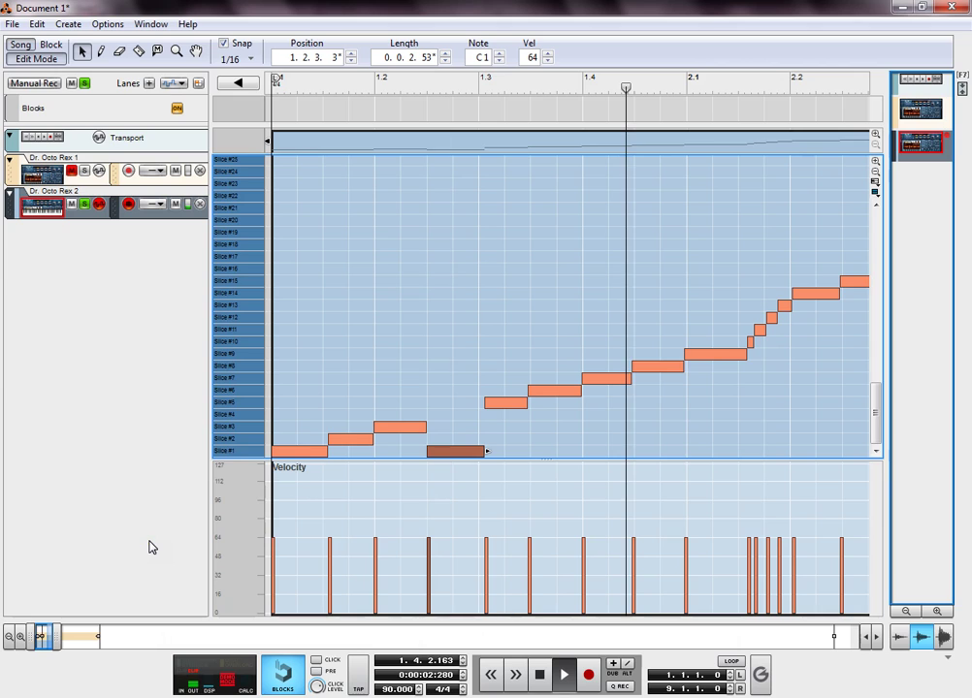
{"action": "key", "text": "space"}
{"action": "key", "text": "KP_0"}
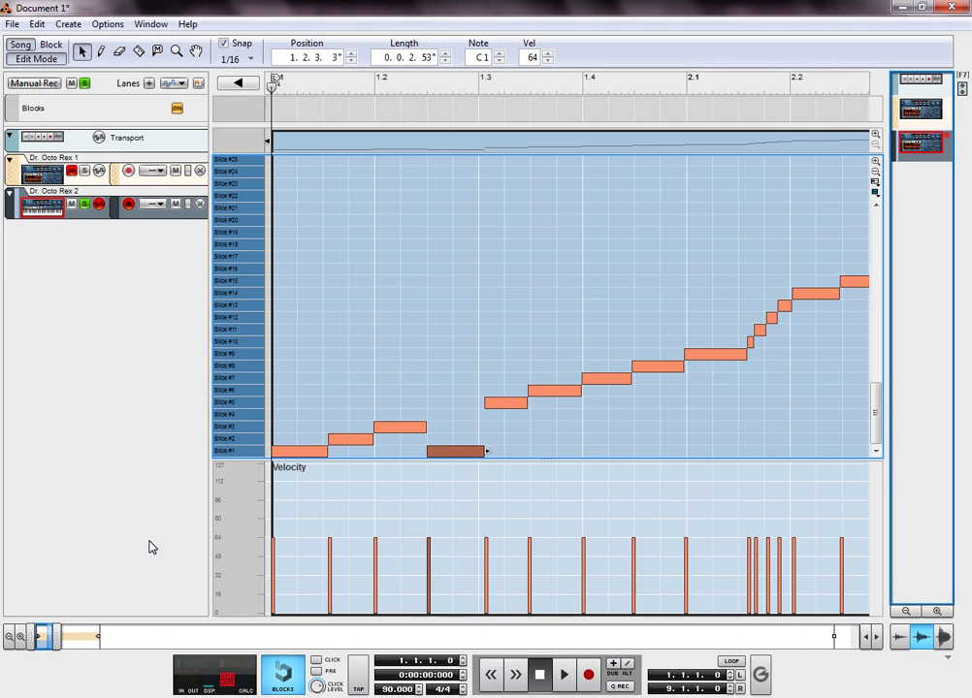
{"action": "left_click", "coordinate": [254, 448]}
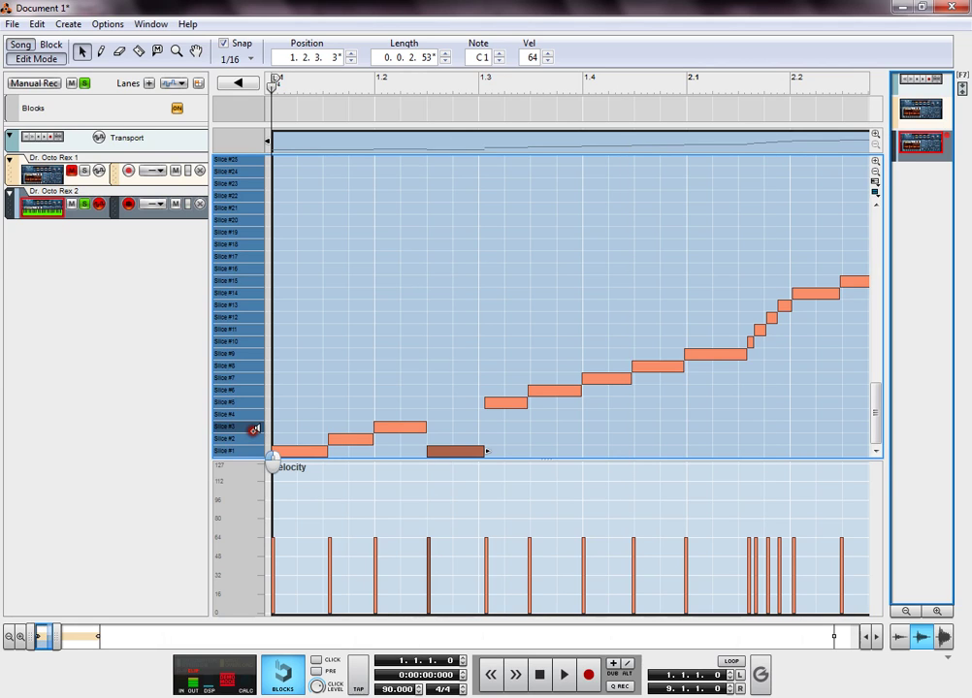
{"action": "left_click", "coordinate": [252, 438]}
{"action": "left_click", "coordinate": [252, 427]}
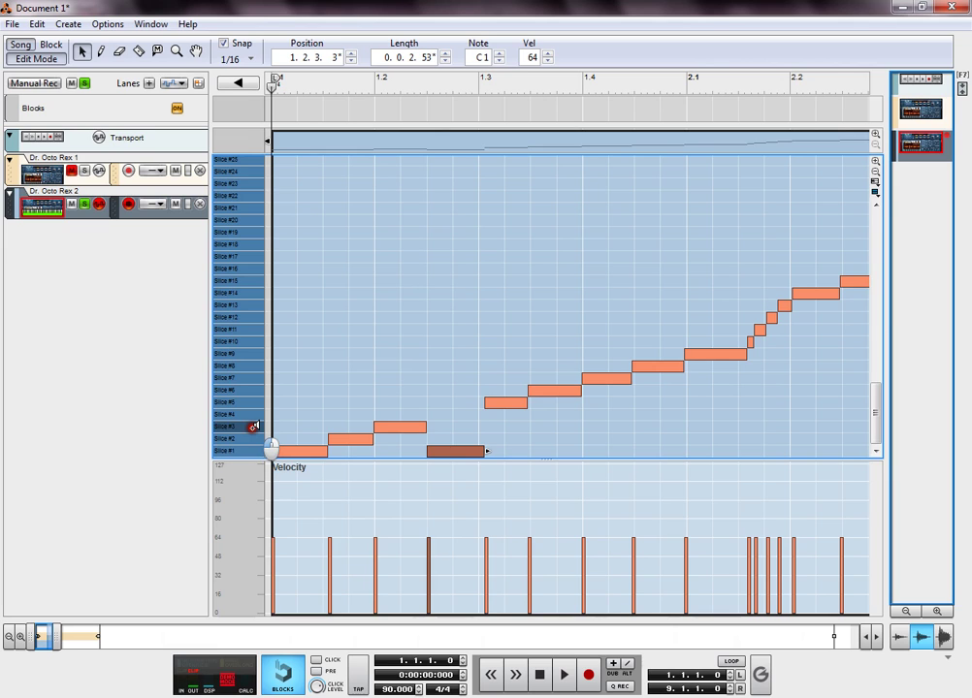
{"action": "left_click", "coordinate": [252, 416]}
Step: Shorten the Slice #3 note to end at 1.2.2.0, draw a 1/16 Slice #4 note there and play the pattern
{"action": "left_click", "coordinate": [424, 427]}
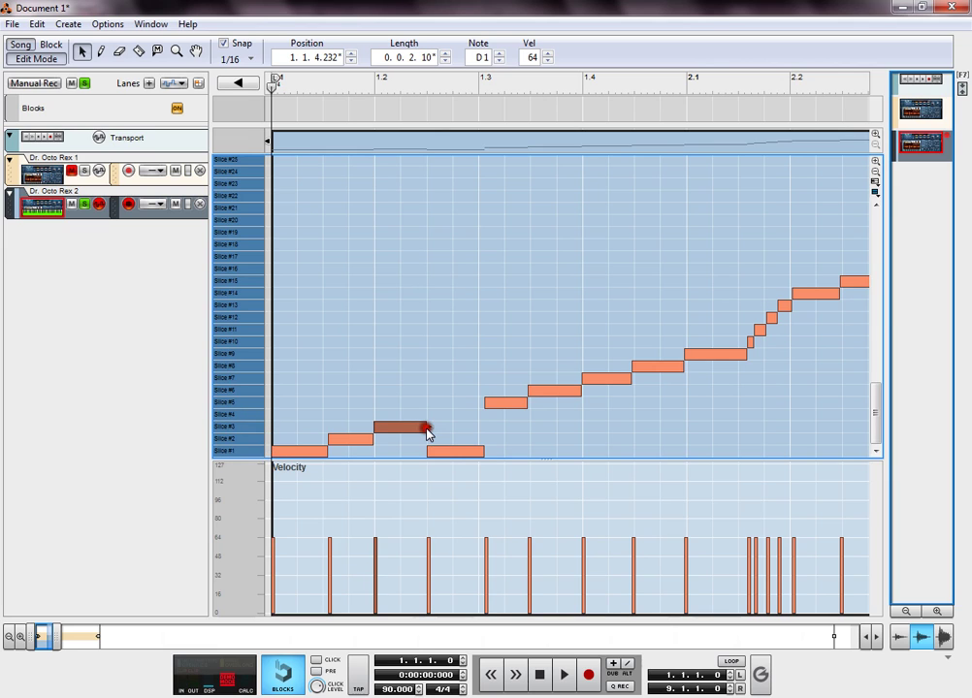
{"action": "left_click_drag", "start_coordinate": [426, 427], "coordinate": [400, 428]}
{"action": "left_click", "coordinate": [395, 416]}
{"action": "left_click", "coordinate": [100, 50]}
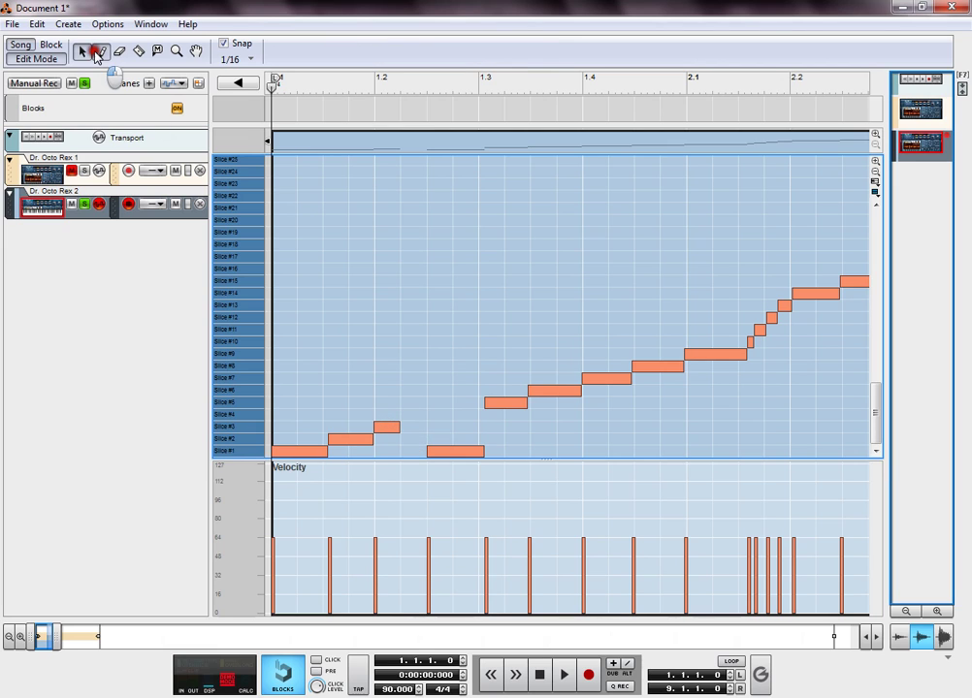
{"action": "left_click", "coordinate": [402, 415]}
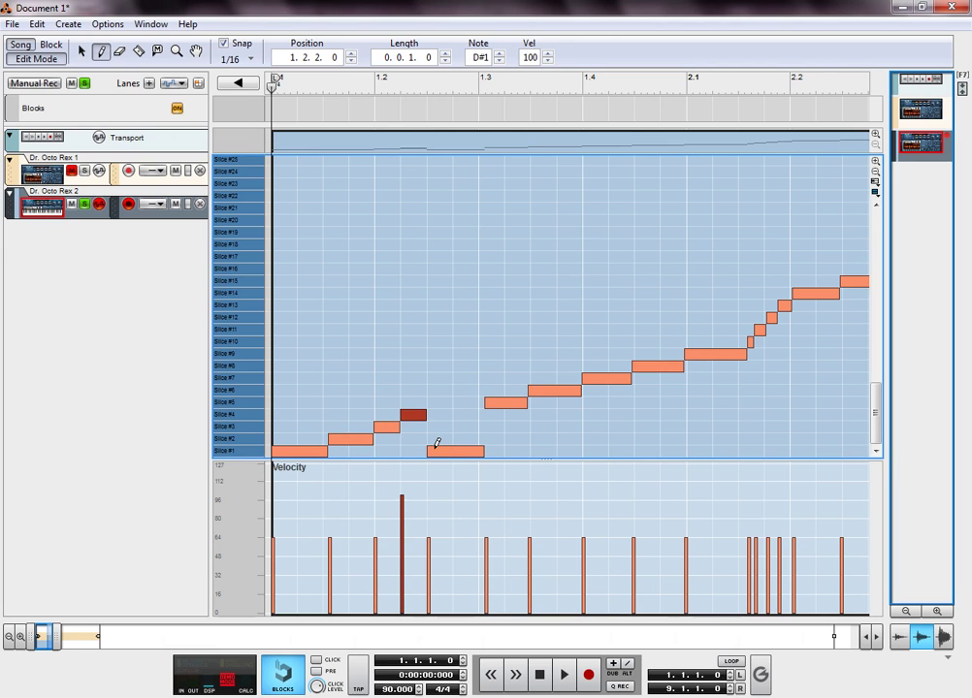
{"action": "key", "text": "space"}
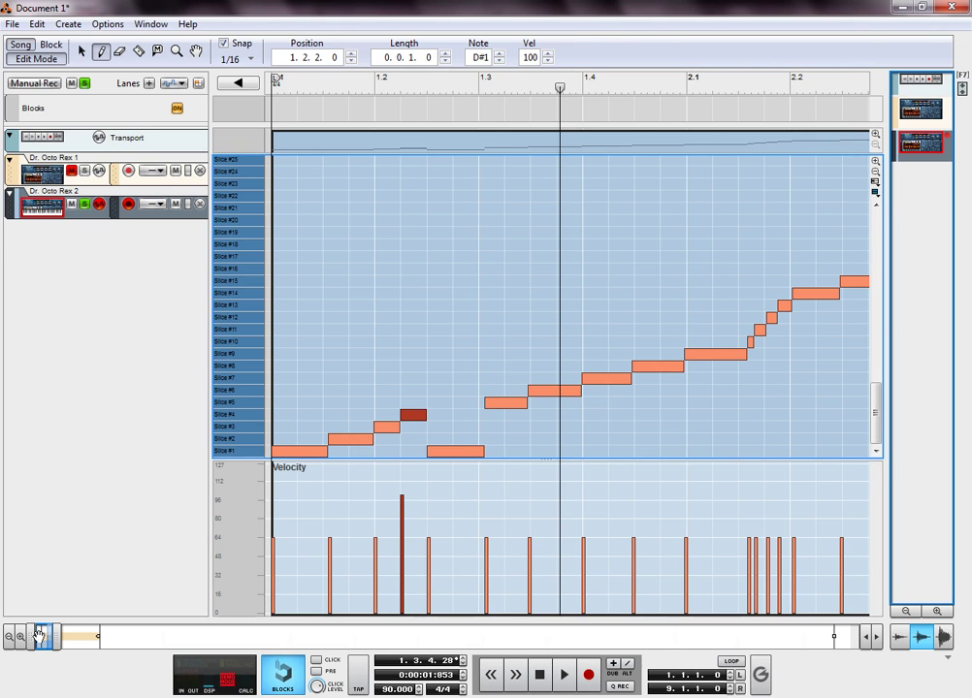
{"action": "key", "text": "shift+Return"}
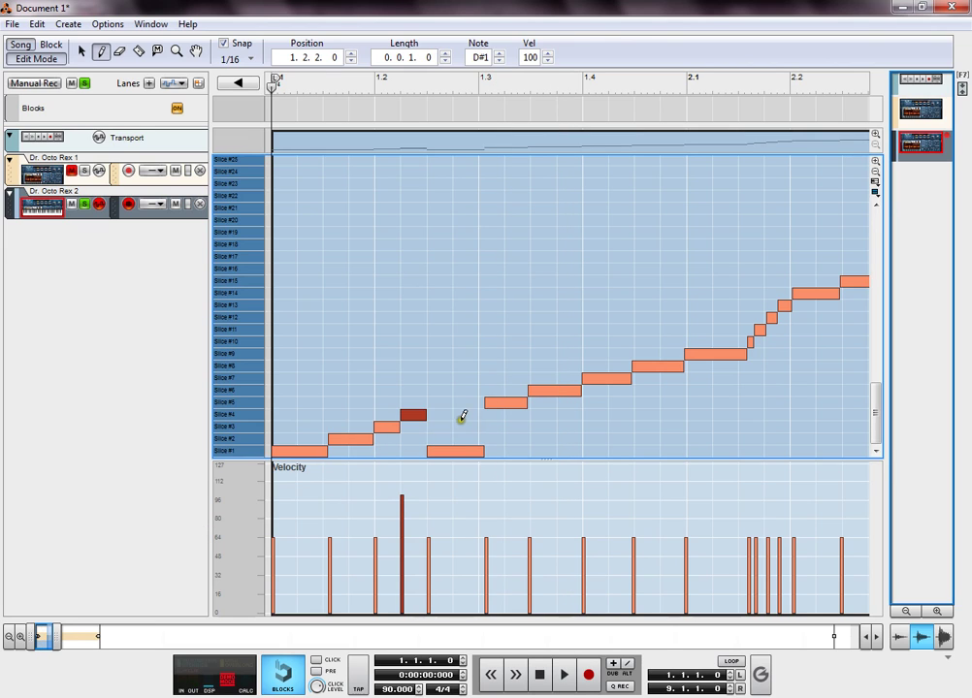
Step: Try deleting the Slice #5 note just after beat 1.3
{"action": "left_click", "coordinate": [83, 54]}
{"action": "left_click", "coordinate": [493, 403]}
{"action": "key", "text": "Delete"}
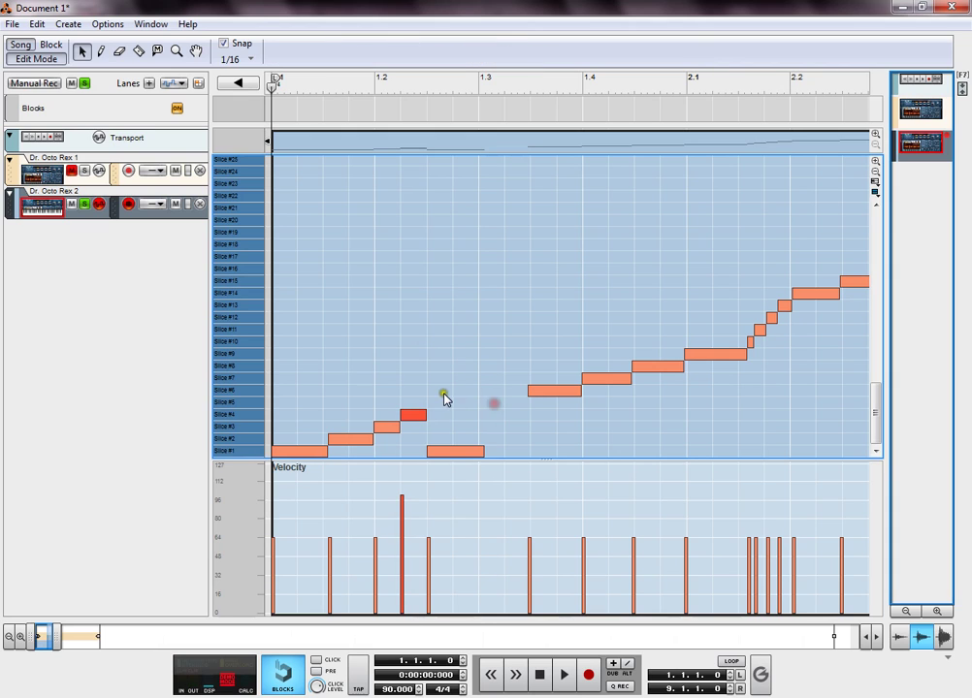
{"action": "left_click", "coordinate": [101, 50]}
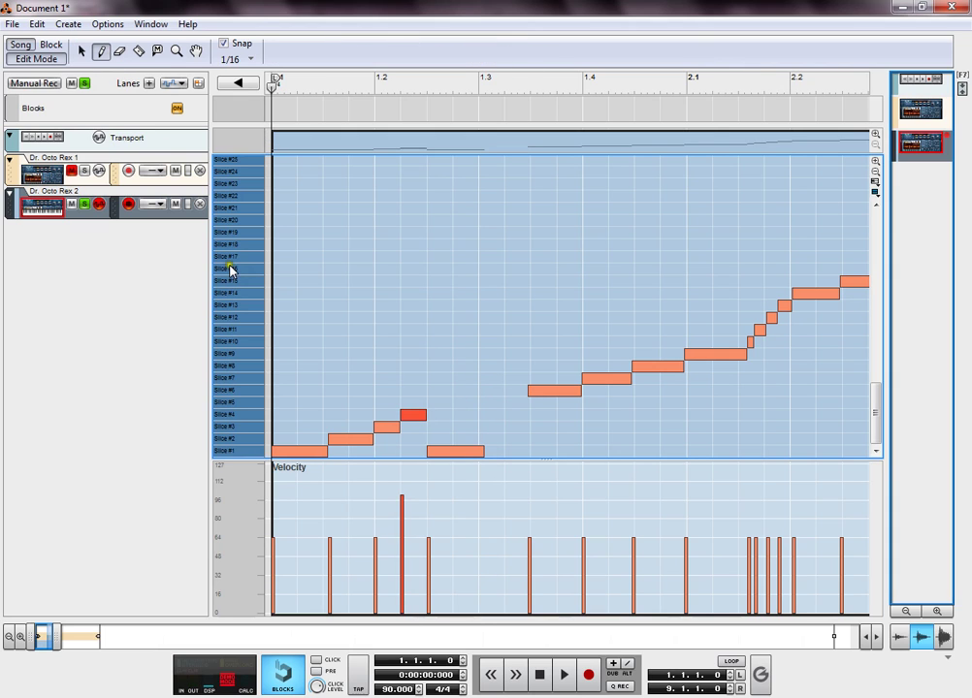
{"action": "left_click", "coordinate": [85, 53]}
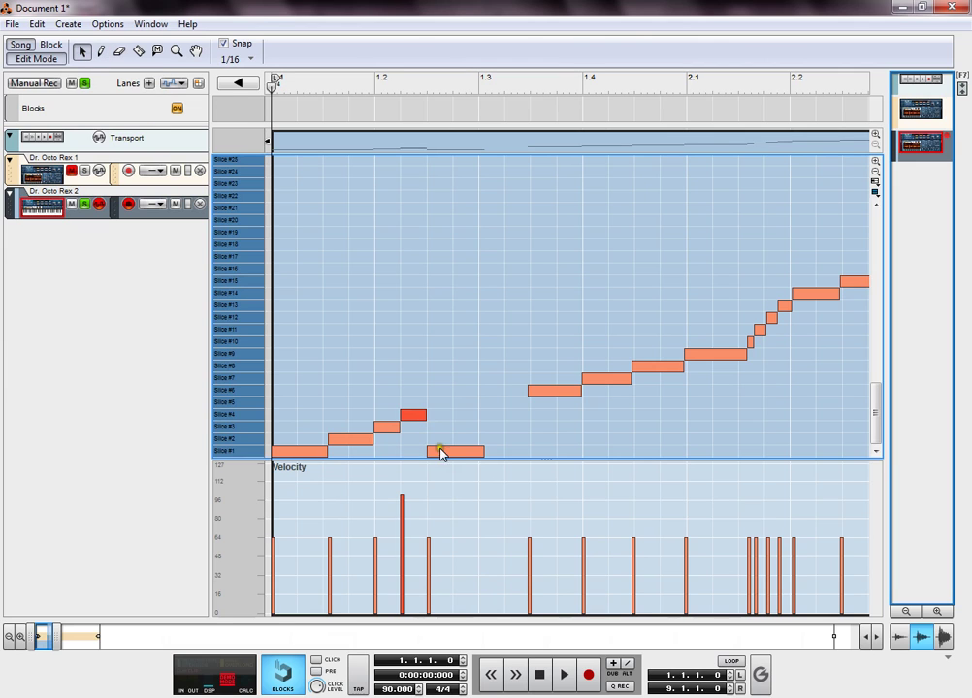
{"action": "left_click", "coordinate": [472, 453]}
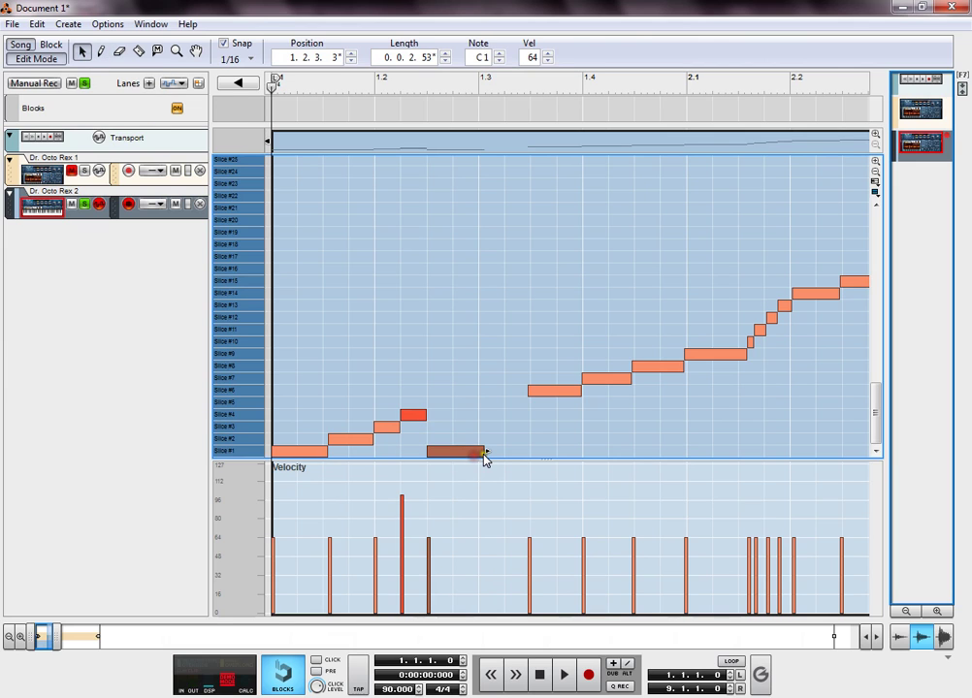
Step: Undo the Slice #5 deletion and the drawn Slice #4 note, and play the pattern
{"action": "key", "text": "ctrl+z"}
{"action": "key", "text": "ctrl+z"}
{"action": "key", "text": "space"}
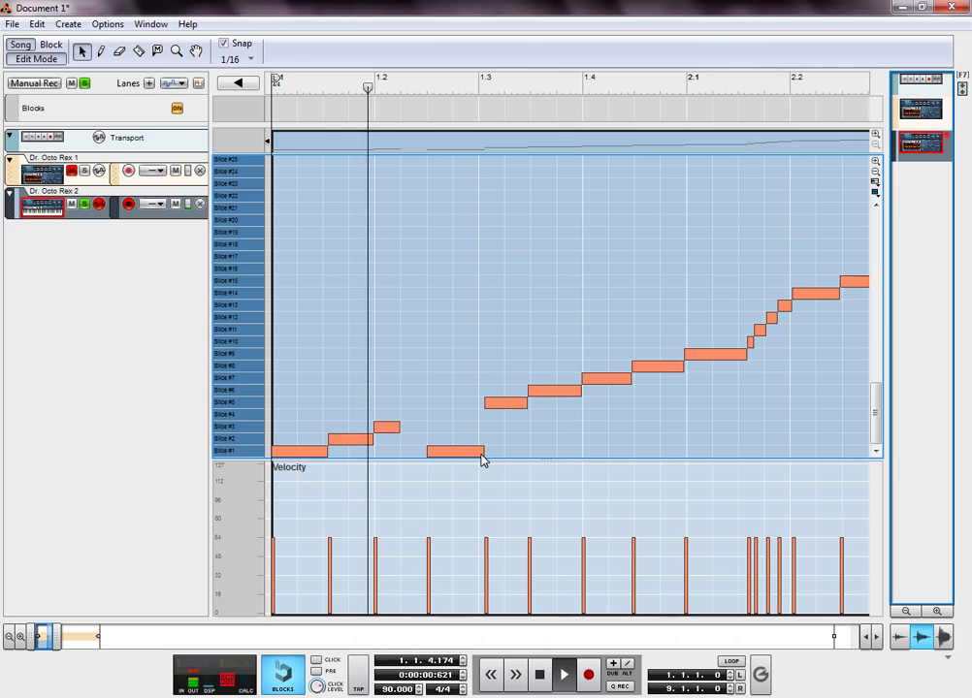
{"action": "key", "text": "space"}
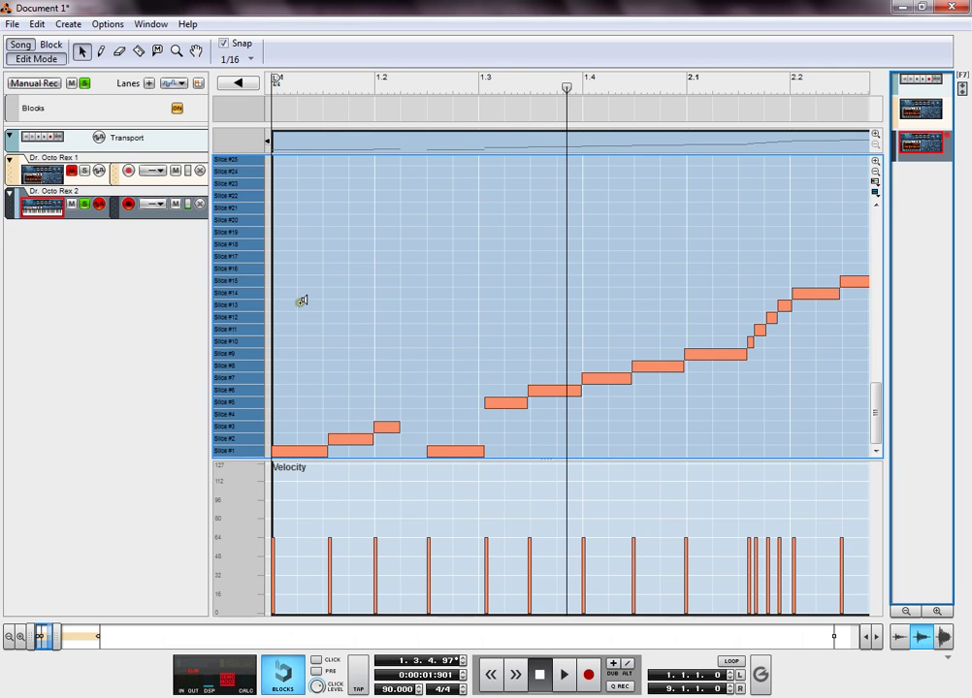
Step: Delete the Slice #3 and Slice #2 notes in the first bar and play back the remaining pattern
{"action": "left_click", "coordinate": [101, 51]}
{"action": "left_click", "coordinate": [81, 51]}
{"action": "left_click", "coordinate": [386, 428]}
{"action": "key", "text": "Delete"}
{"action": "left_click", "coordinate": [361, 439]}
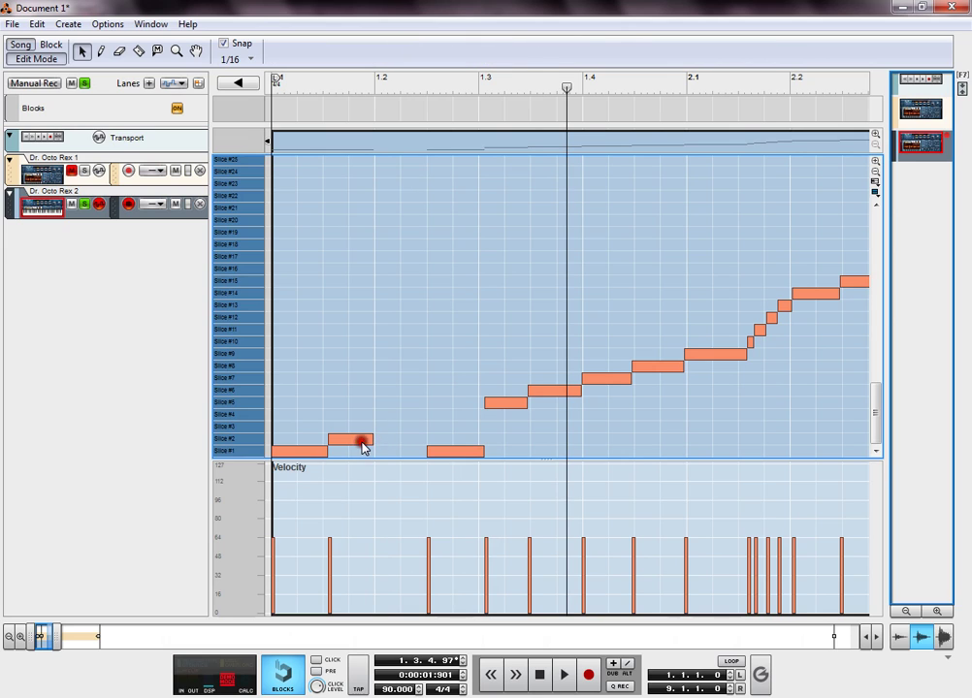
{"action": "key", "text": "Delete"}
{"action": "key", "text": "space"}
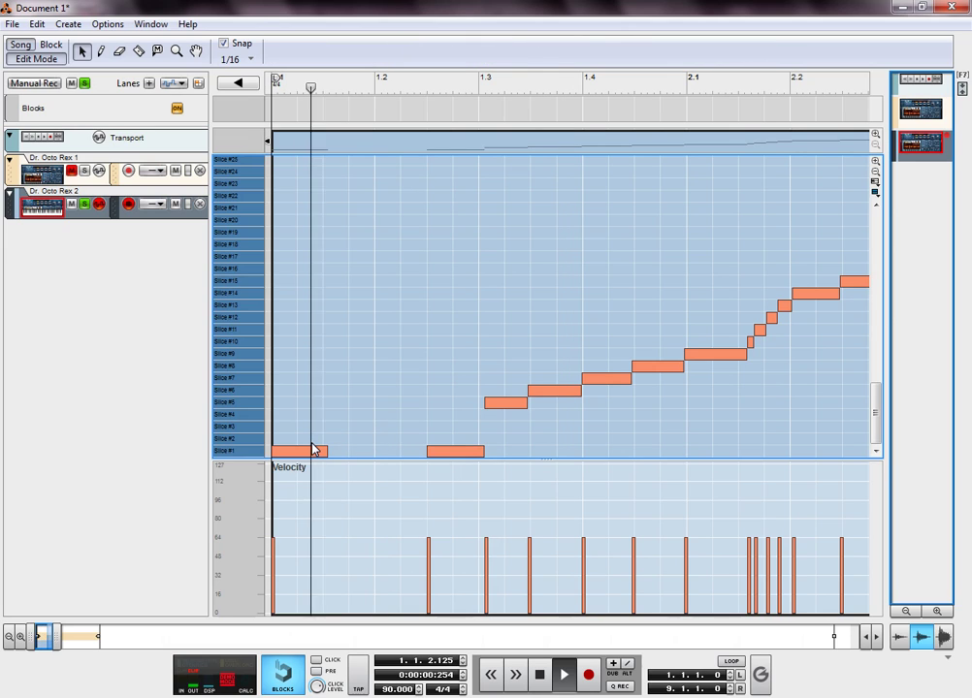
{"action": "key", "text": "space"}
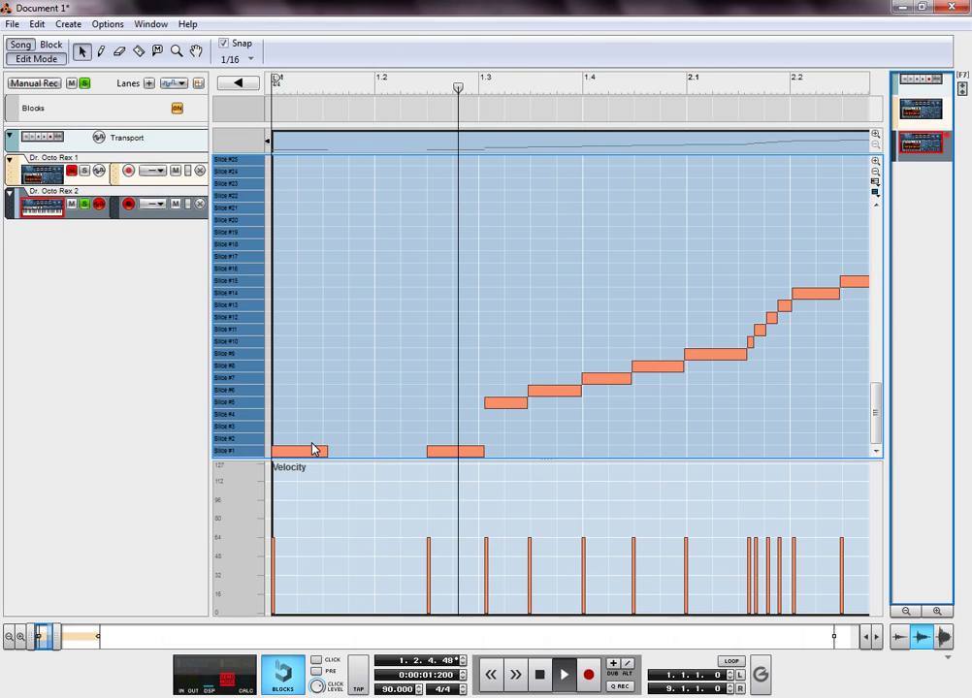
{"action": "key", "text": "space"}
{"action": "key", "text": "shift+Return"}
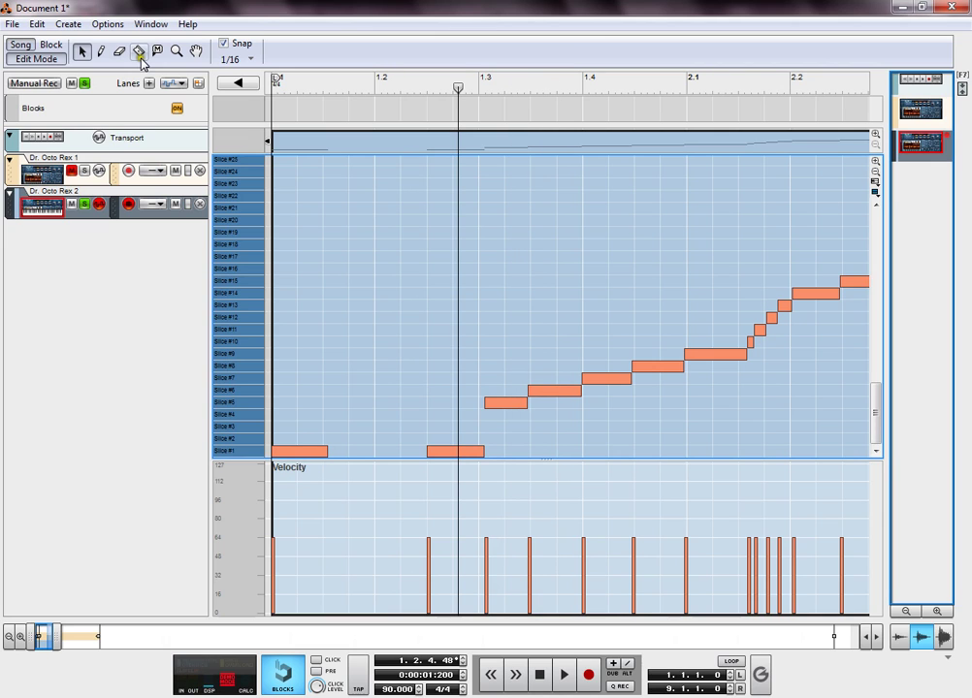
Step: Delete the Slice #1 note between beats 1.2 and 1.3 and play back the remaining pattern
{"action": "left_click", "coordinate": [433, 451]}
{"action": "left_click", "coordinate": [101, 54]}
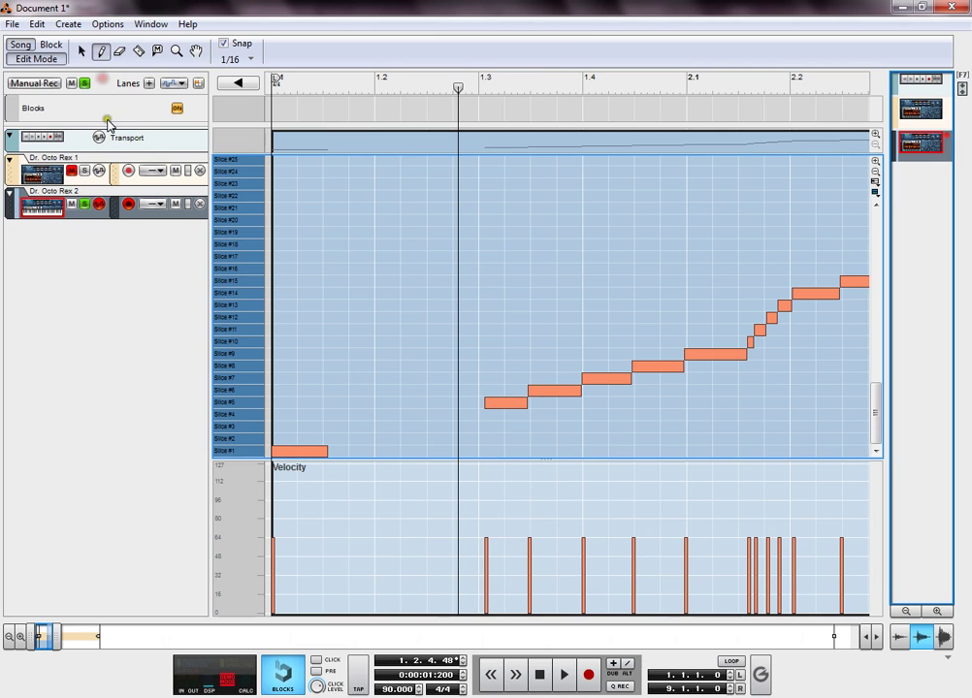
{"action": "key", "text": "shift+Return"}
{"action": "key", "text": "space"}
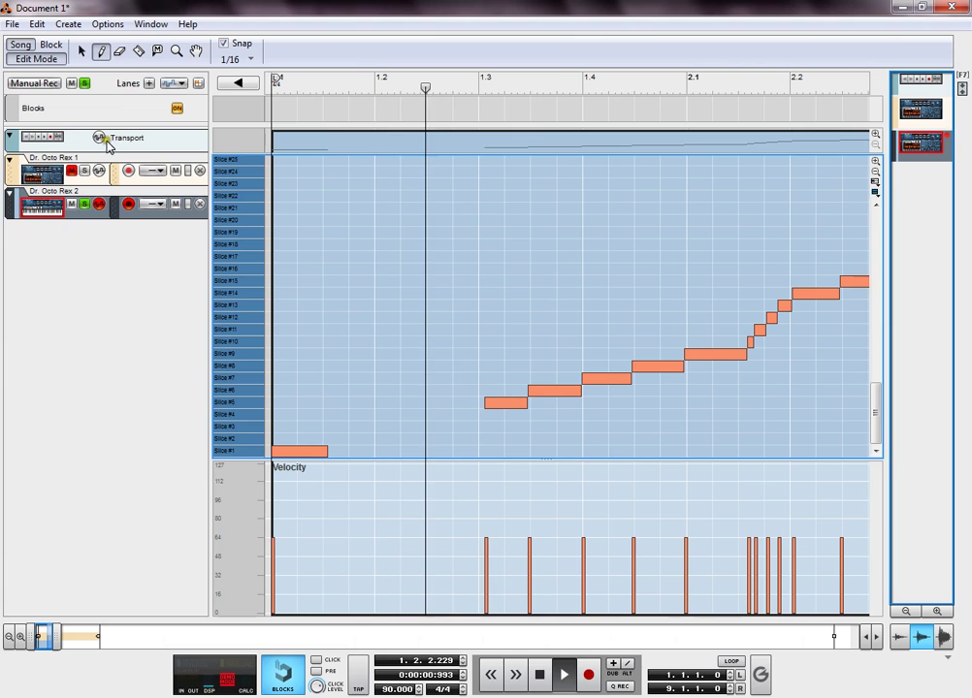
{"action": "key", "text": "space"}
Step: Solo Dr. Octo Rex 1 together with Dr. Octo Rex 2 and play both from the start
{"action": "key", "text": "shift+Return"}
{"action": "left_click", "coordinate": [84, 172]}
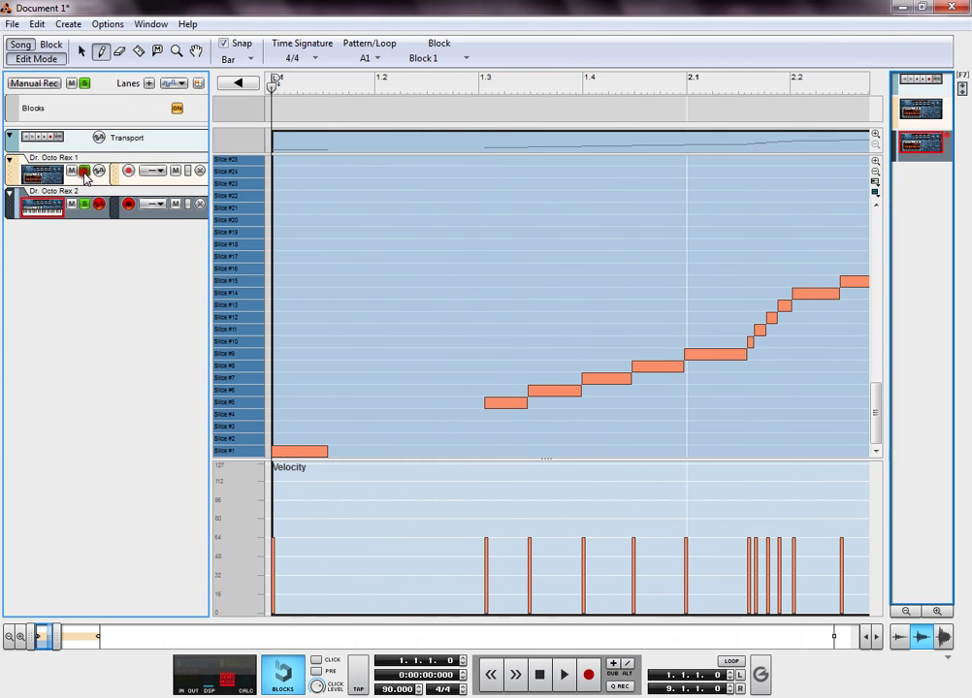
{"action": "key", "text": "space"}
{"action": "key", "text": "space"}
Step: Add a Slice #2 note at 1.2.3.0 with a length of 0.0.2.0 and play the pattern
{"action": "left_click", "coordinate": [439, 402]}
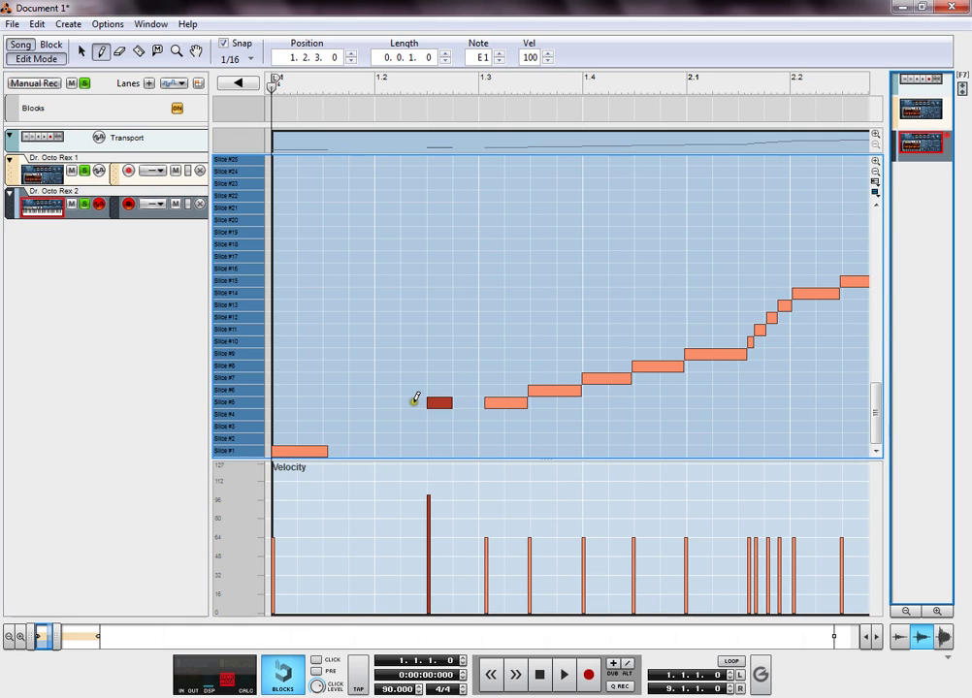
{"action": "left_click", "coordinate": [82, 50]}
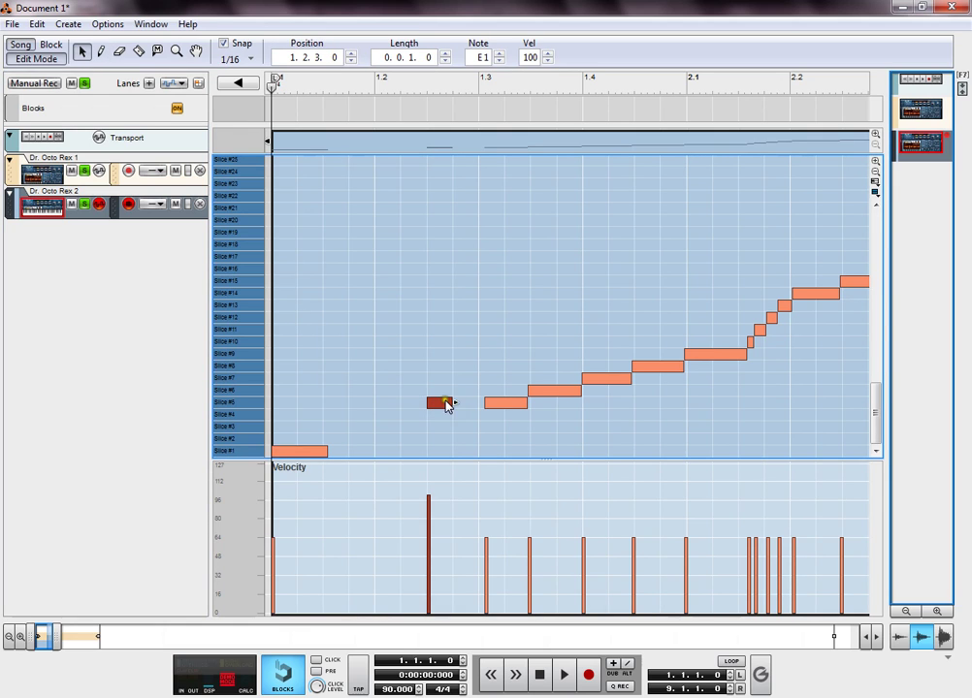
{"action": "mouse_move", "coordinate": [450, 404]}
{"action": "left_mouse_down"}
{"action": "mouse_move", "coordinate": [473, 405]}
{"action": "mouse_move", "coordinate": [479, 424]}
{"action": "mouse_move", "coordinate": [466, 444]}
{"action": "left_mouse_up"}
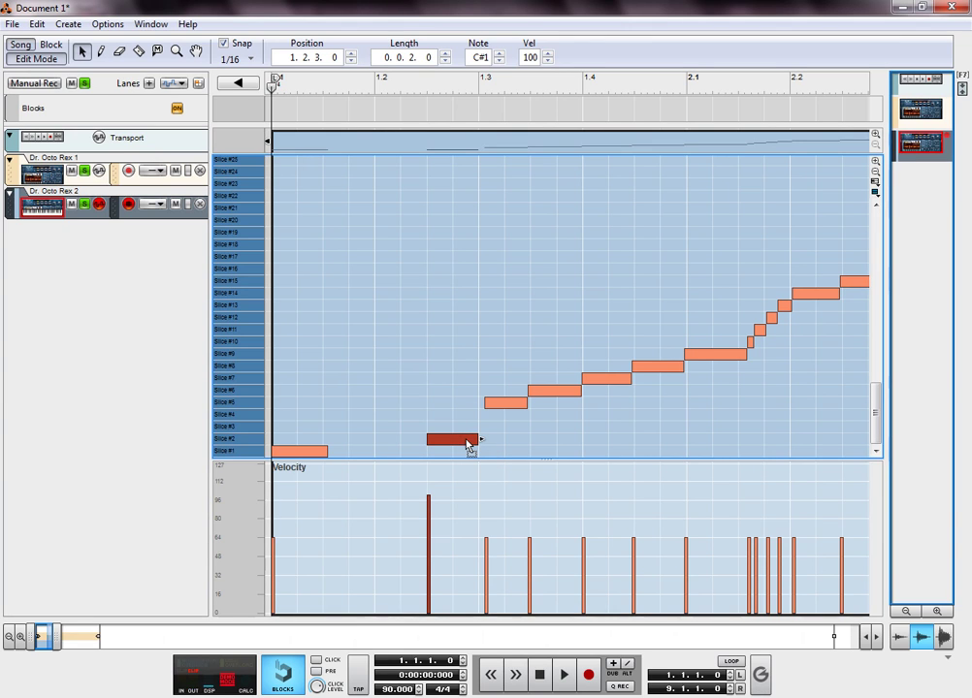
{"action": "key", "text": "space"}
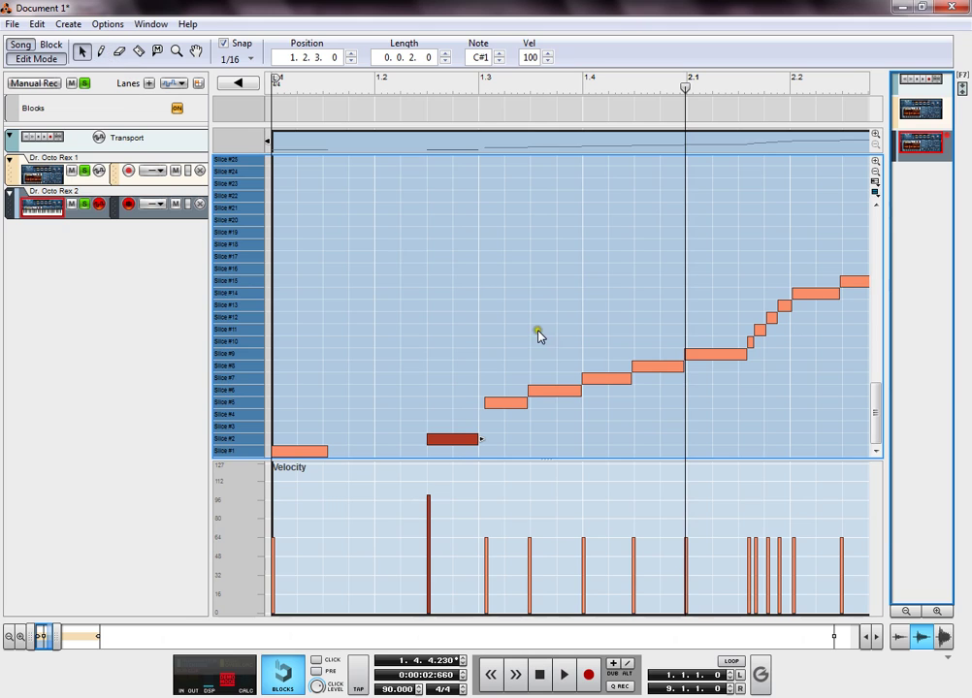
Step: Move the Slice #7 note at beat 1.4 to Slice #2, keeping its timing, and play the pattern
{"action": "left_click", "coordinate": [601, 380]}
{"action": "left_click_drag", "start_coordinate": [602, 385], "coordinate": [601, 443]}
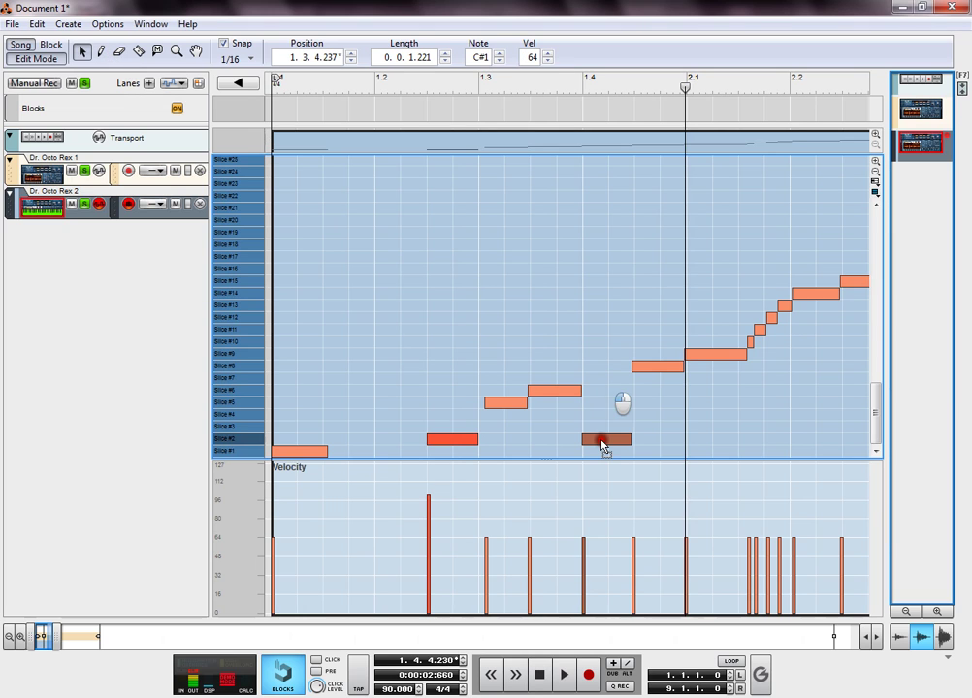
{"action": "key", "text": "space"}
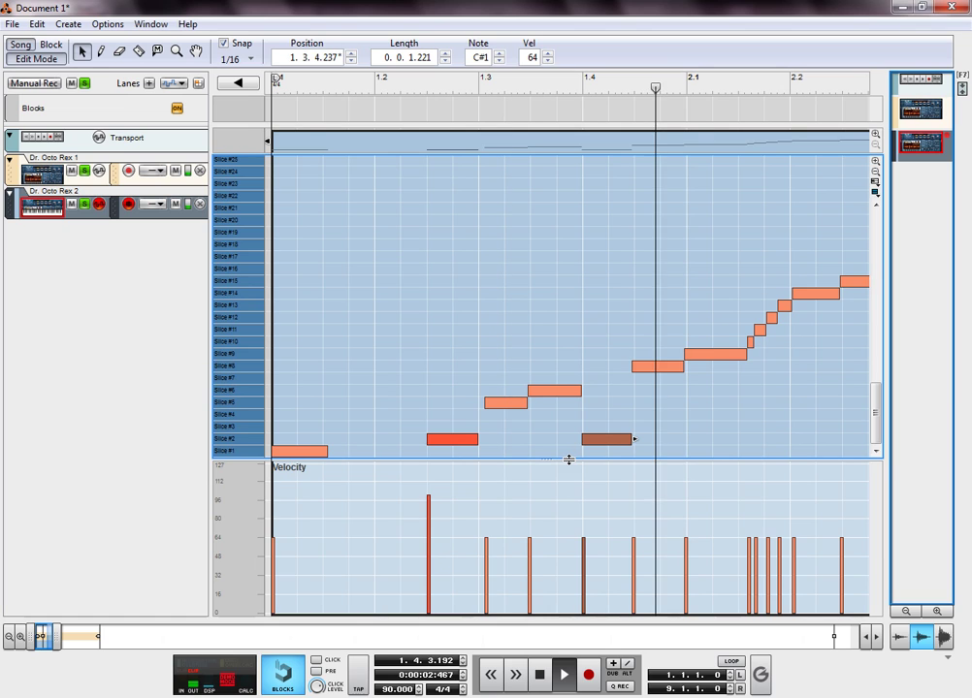
Step: Move the Slice #8 note just before bar 2 to Slice #1 and play the pattern from the start
{"action": "left_click", "coordinate": [621, 366]}
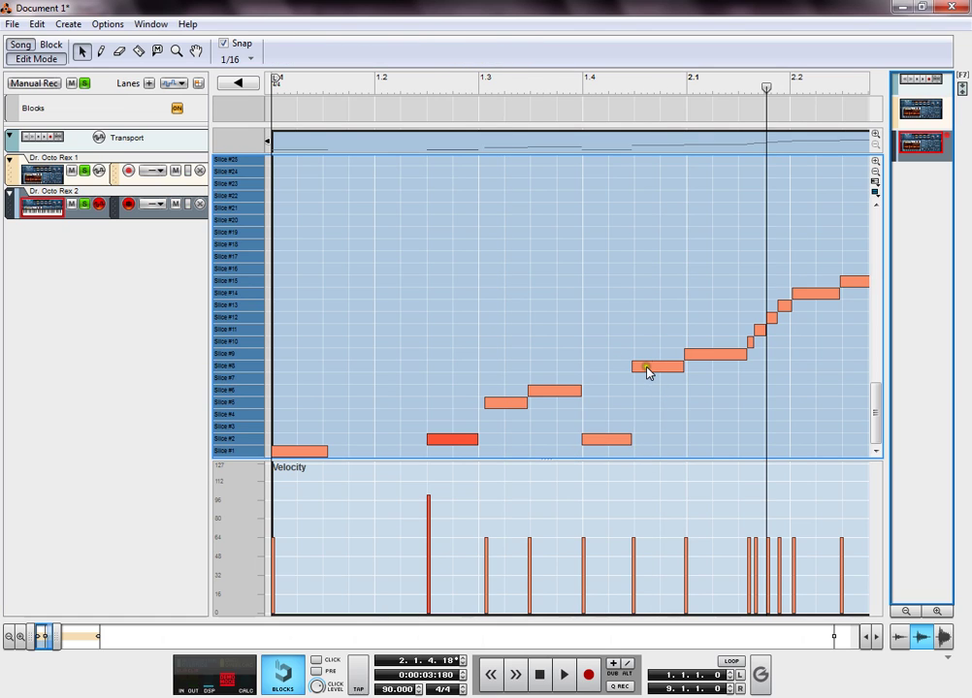
{"action": "left_click_drag", "start_coordinate": [648, 373], "coordinate": [669, 464]}
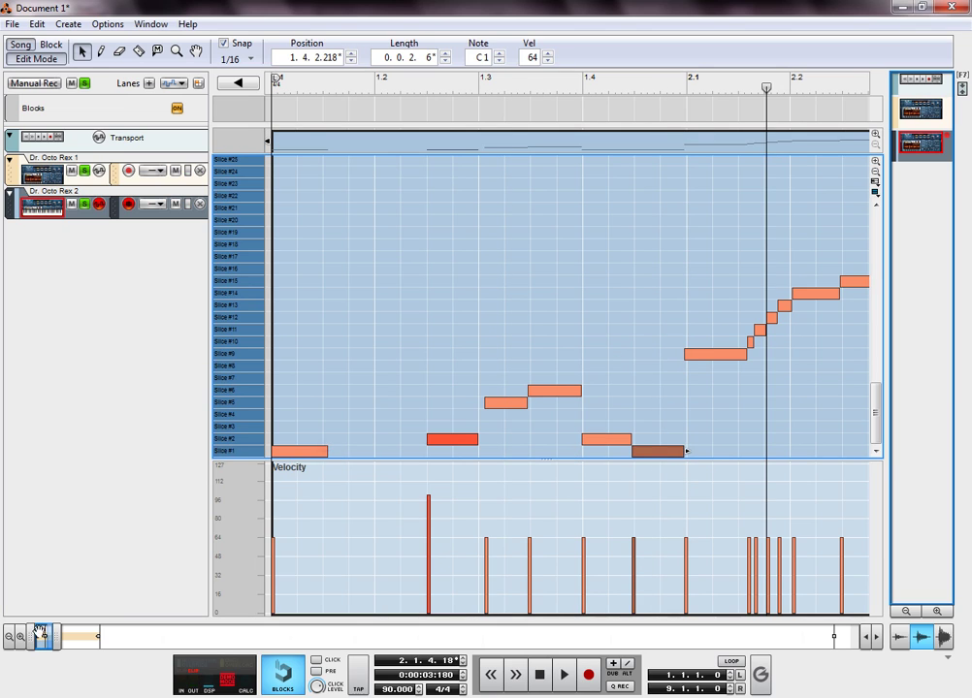
{"action": "mouse_move", "coordinate": [39, 637]}
{"action": "left_mouse_down"}
{"action": "mouse_move", "coordinate": [59, 649]}
{"action": "mouse_move", "coordinate": [37, 637]}
{"action": "left_mouse_up"}
{"action": "key", "text": "shift+Return"}
{"action": "key", "text": "space"}
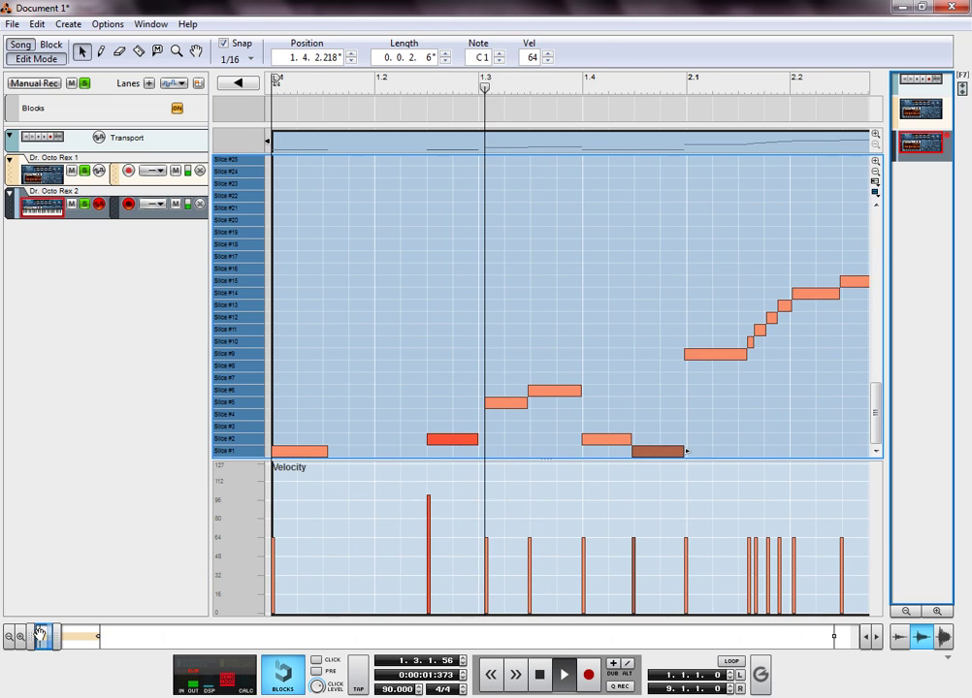
{"action": "mouse_move", "coordinate": [39, 636]}
{"action": "left_mouse_down"}
{"action": "mouse_move", "coordinate": [56, 640]}
{"action": "mouse_move", "coordinate": [44, 640]}
{"action": "mouse_move", "coordinate": [58, 655]}
{"action": "mouse_move", "coordinate": [56, 640]}
{"action": "mouse_move", "coordinate": [36, 637]}
{"action": "left_mouse_up"}
{"action": "key", "text": "space"}
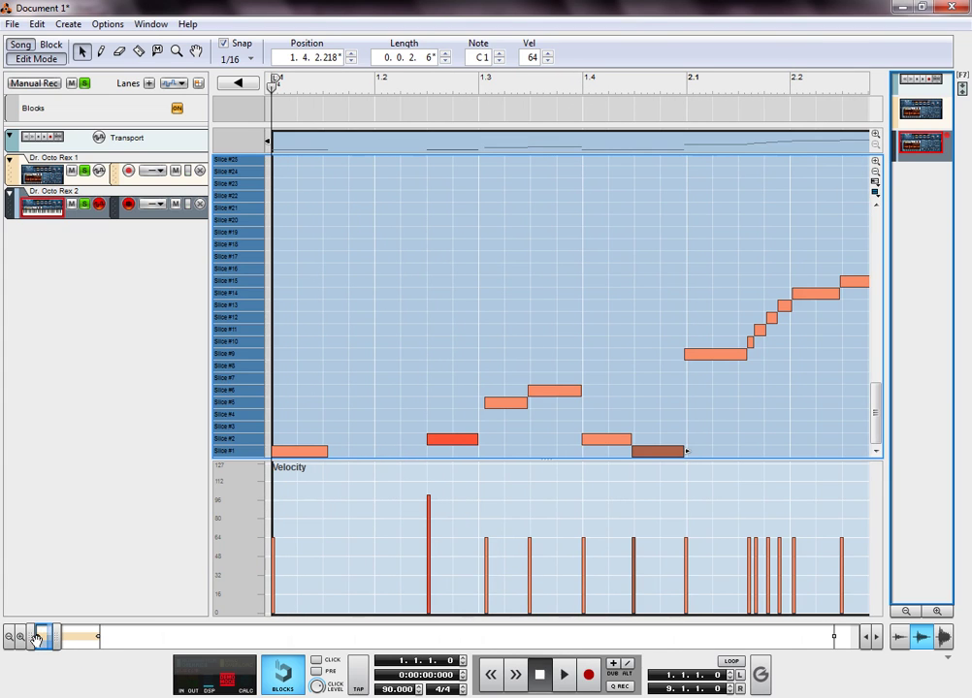
{"action": "key", "text": "space"}
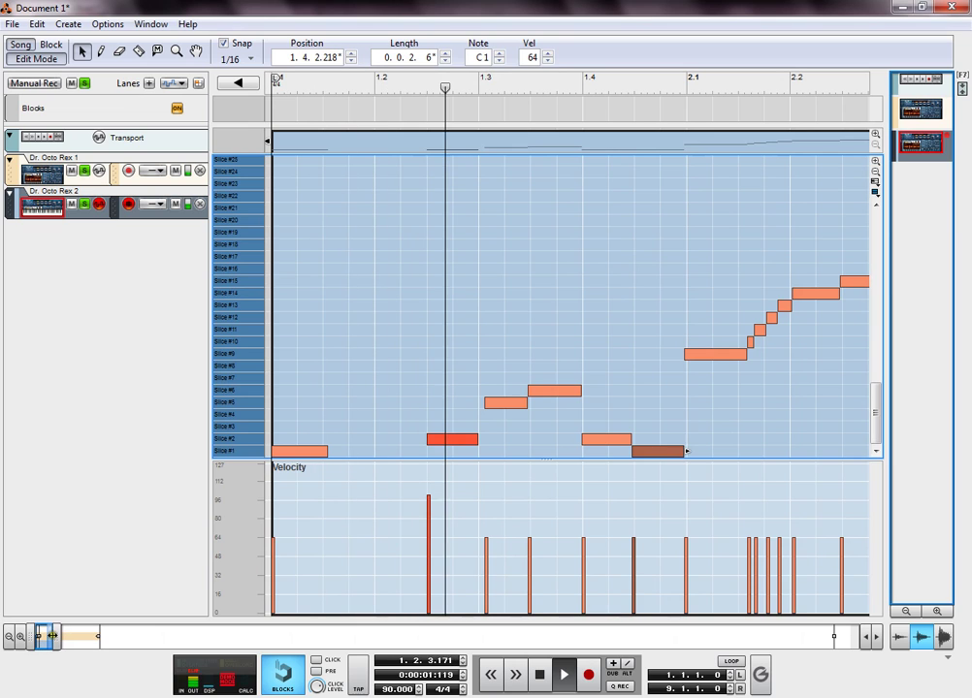
{"action": "key", "text": "space"}
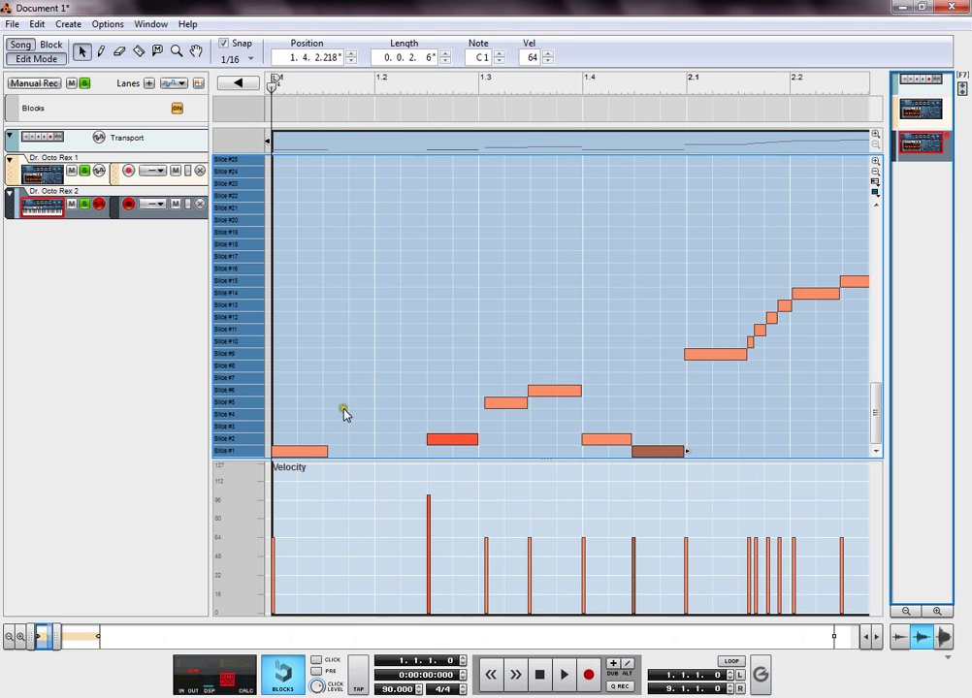
Step: Try a Slice #2 note at 1.1.3.0, once at length 0.0.1.0 and once at 0.0.2.0, deleting each one
{"action": "left_click", "coordinate": [100, 52]}
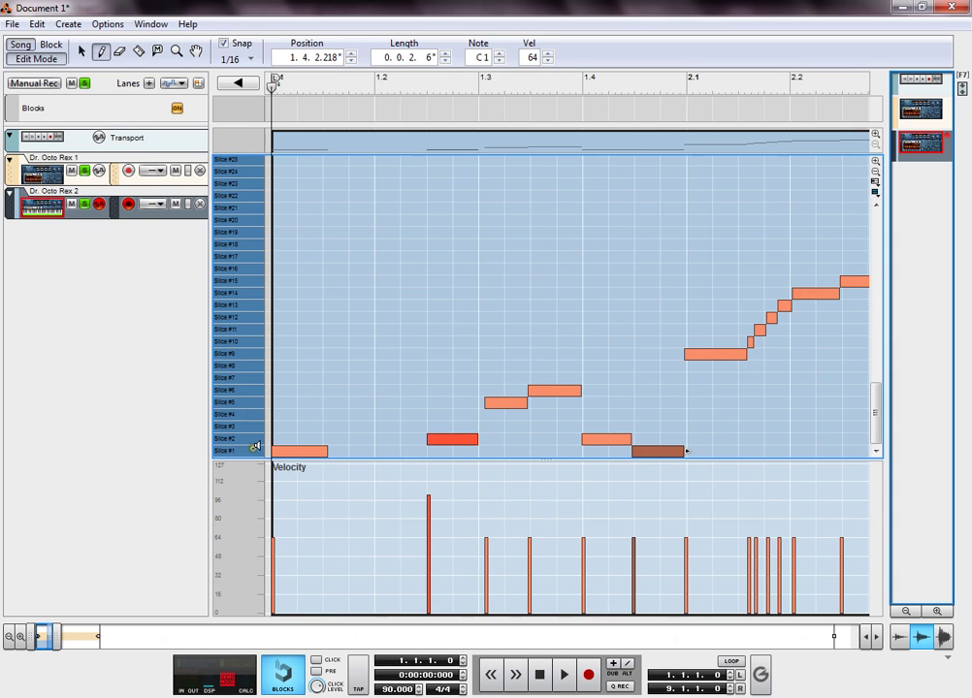
{"action": "left_click", "coordinate": [254, 448]}
{"action": "left_click", "coordinate": [335, 438]}
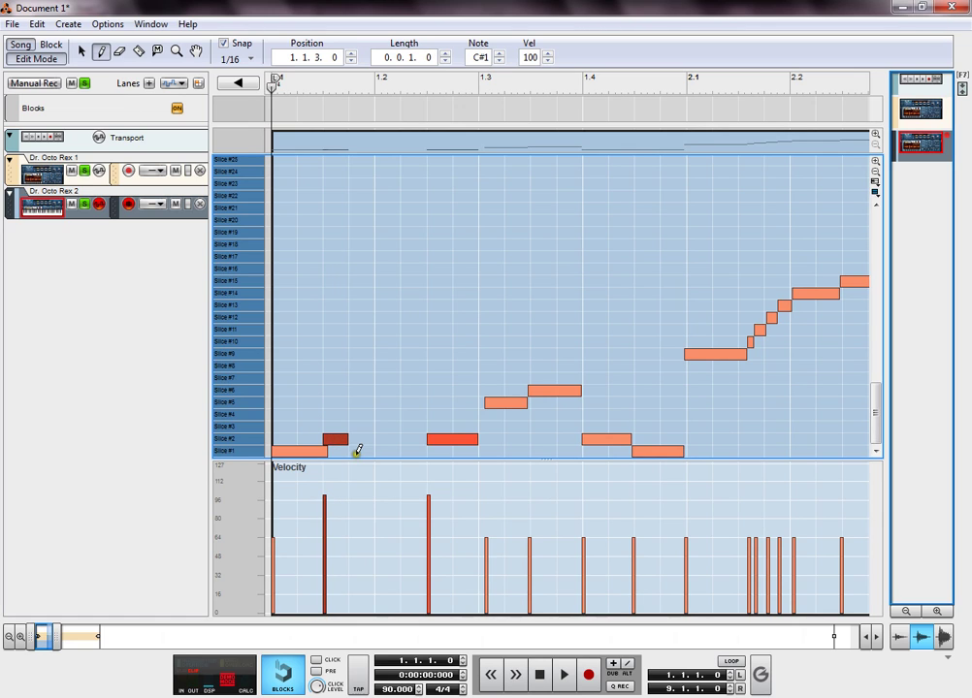
{"action": "left_click", "coordinate": [332, 436]}
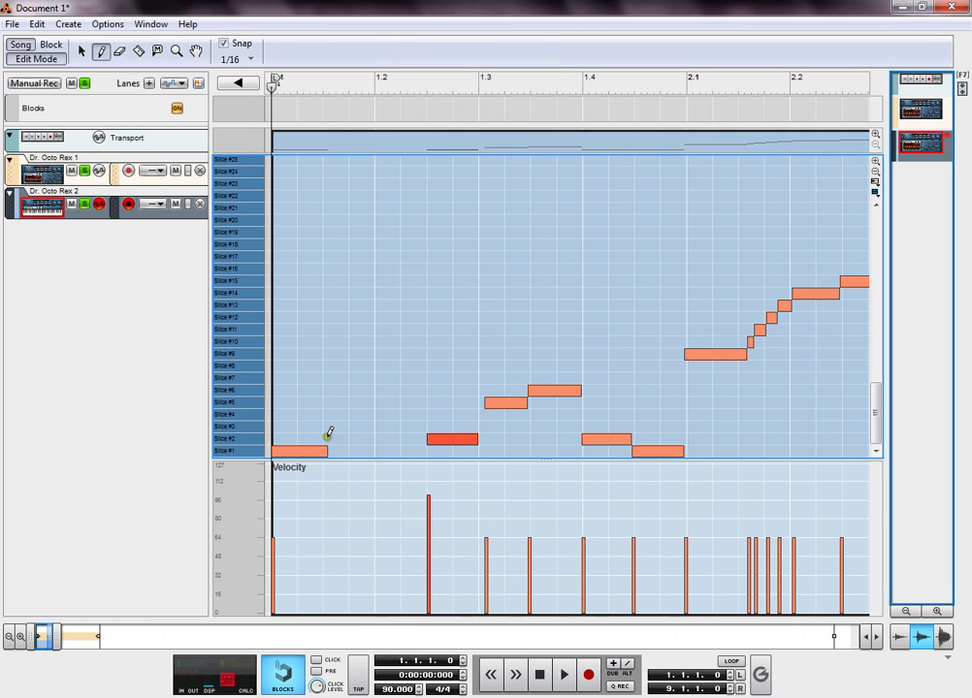
{"action": "left_click_drag", "start_coordinate": [327, 439], "coordinate": [375, 432]}
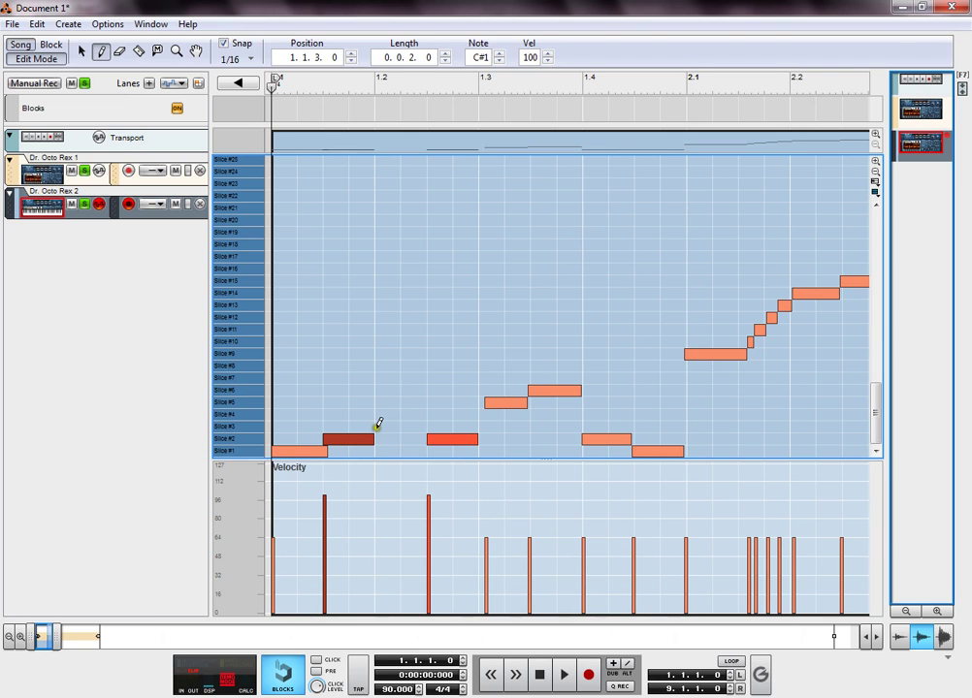
{"action": "key", "text": "Delete"}
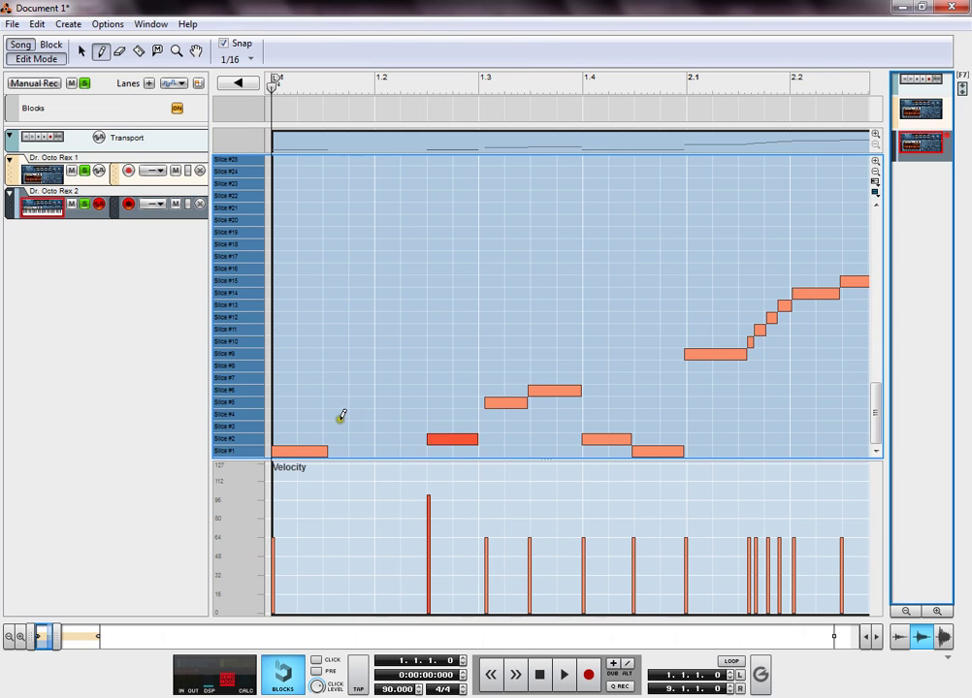
Step: Draw a Slice #3 note at 1.1.3.0 and a Slice #4 note at 1.2.1.0, each 0.0.2.0 long, and play the pattern
{"action": "left_click_drag", "start_coordinate": [326, 423], "coordinate": [413, 409]}
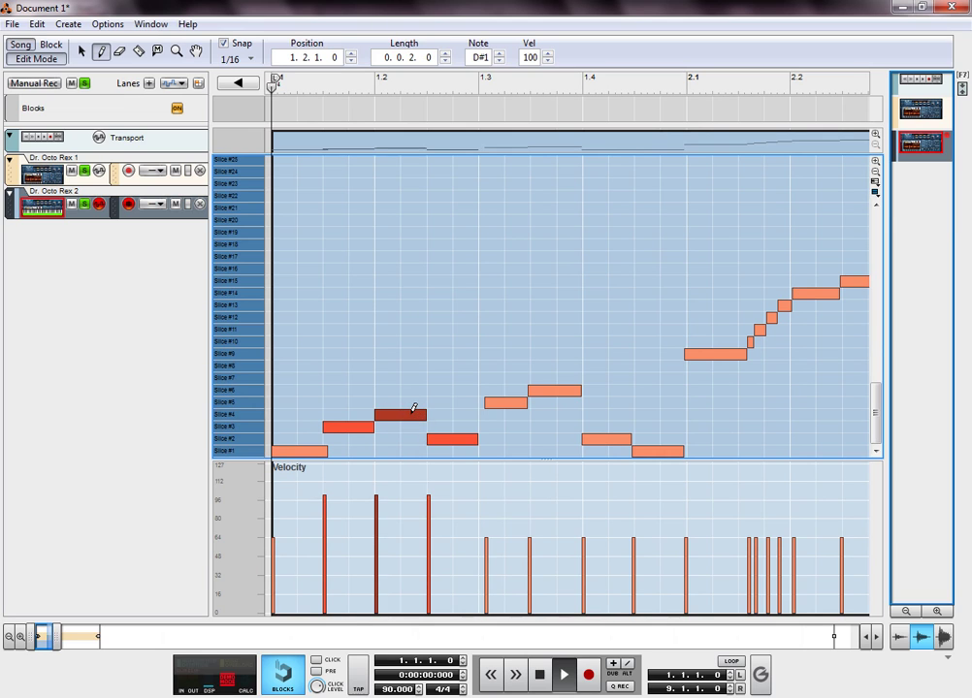
{"action": "key", "text": "space"}
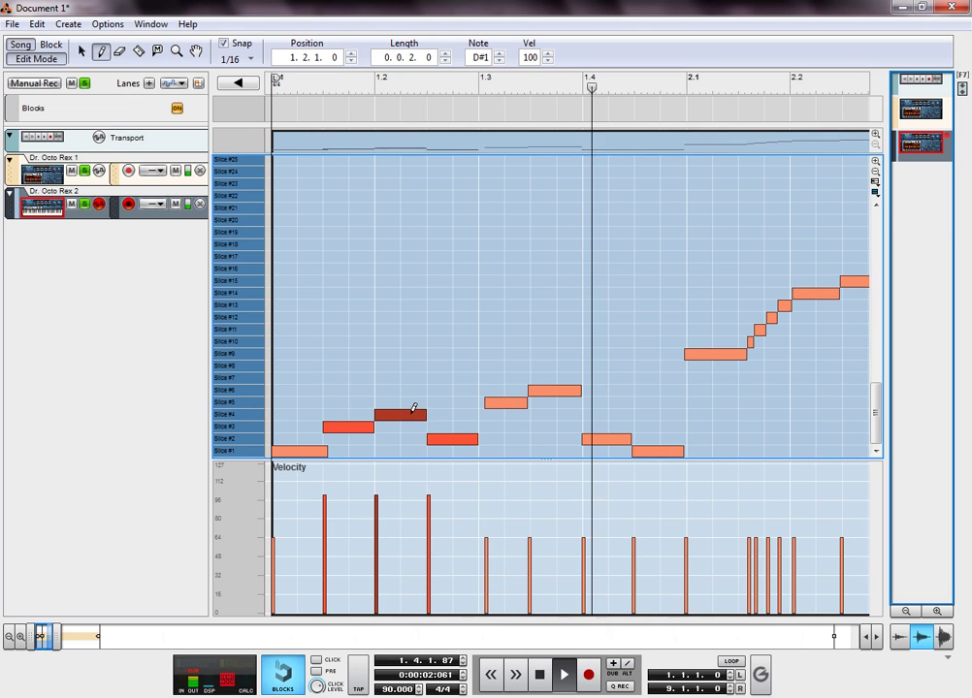
{"action": "left_click_drag", "start_coordinate": [44, 636], "coordinate": [55, 636]}
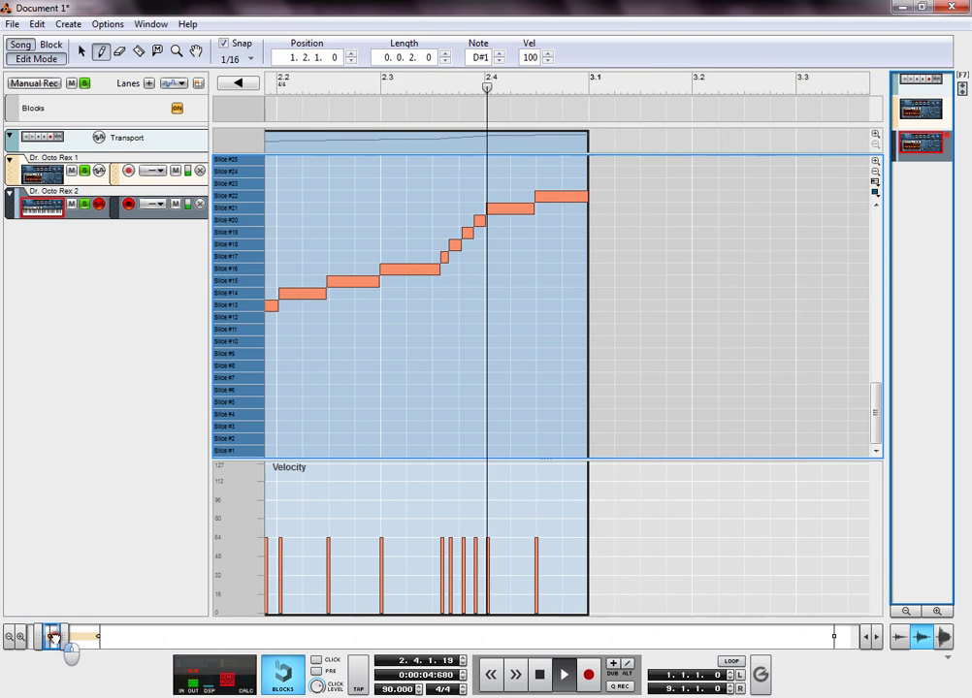
{"action": "key", "text": "space"}
Step: Leave note editing and duplicate the Dr. Octo Rex 2 clip three times to fill bars 1 to 8
{"action": "left_click", "coordinate": [81, 51]}
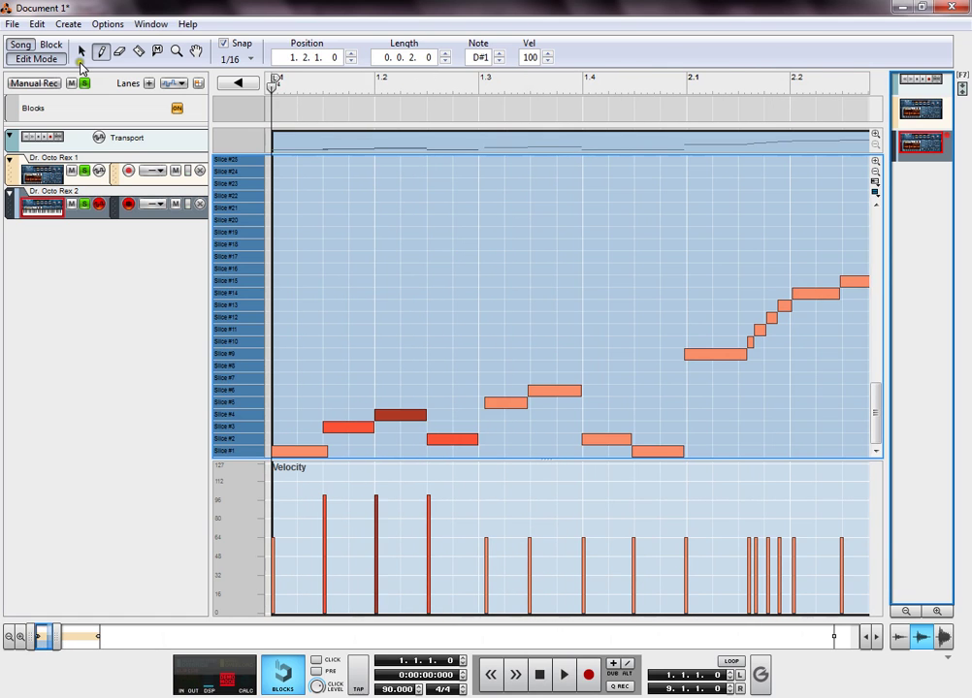
{"action": "left_click", "coordinate": [53, 60]}
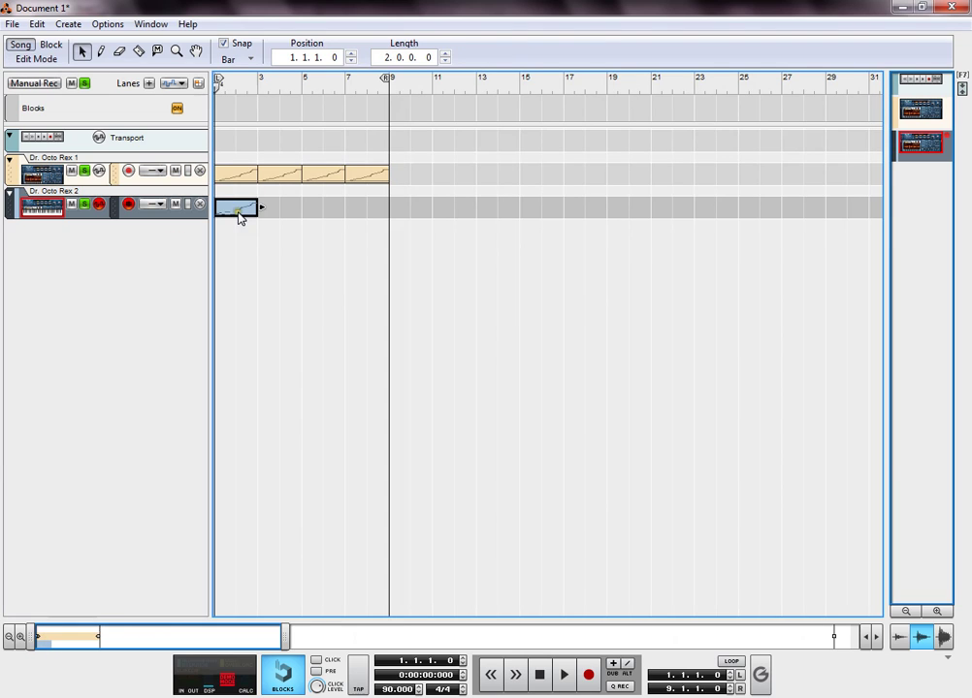
{"action": "key", "text": "ctrl+d"}
{"action": "key", "text": "ctrl+d"}
{"action": "key", "text": "ctrl+d"}
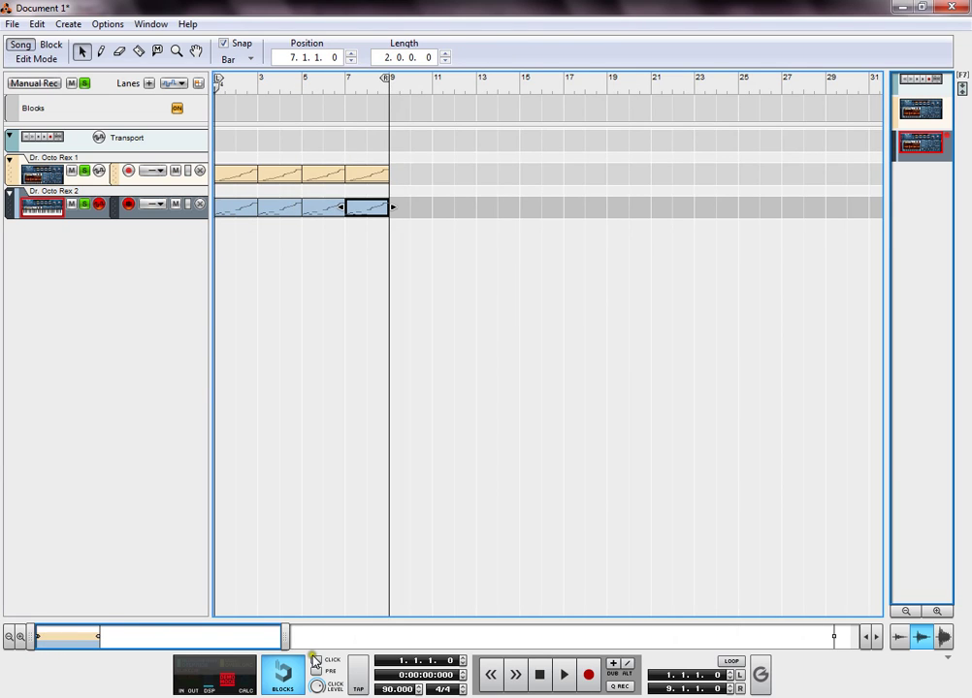
Step: Add a third Dr. Octo Rex Loop Player to the rack and dismiss the default patch error
{"action": "mouse_move", "coordinate": [303, 693]}
{"action": "left_click", "coordinate": [337, 586]}
{"action": "right_click", "coordinate": [230, 415]}
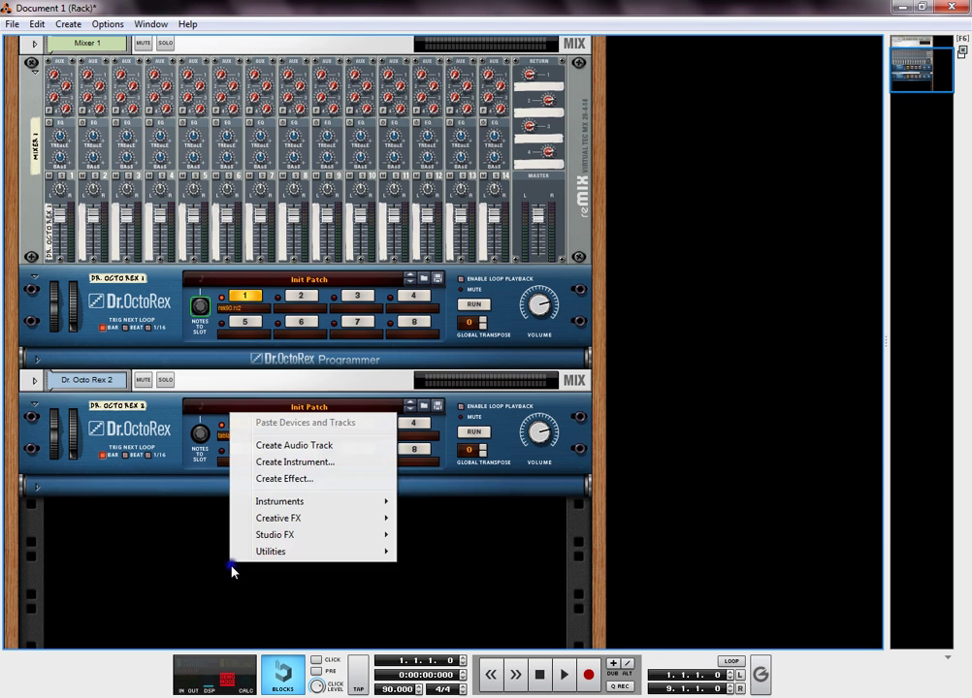
{"action": "mouse_move", "coordinate": [284, 504]}
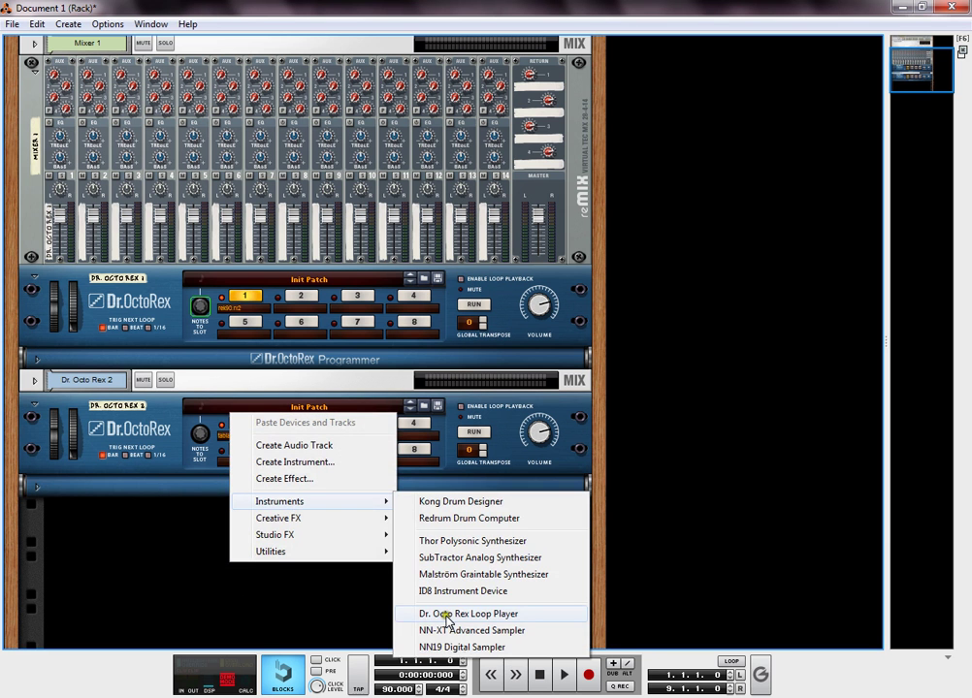
{"action": "left_click", "coordinate": [446, 614]}
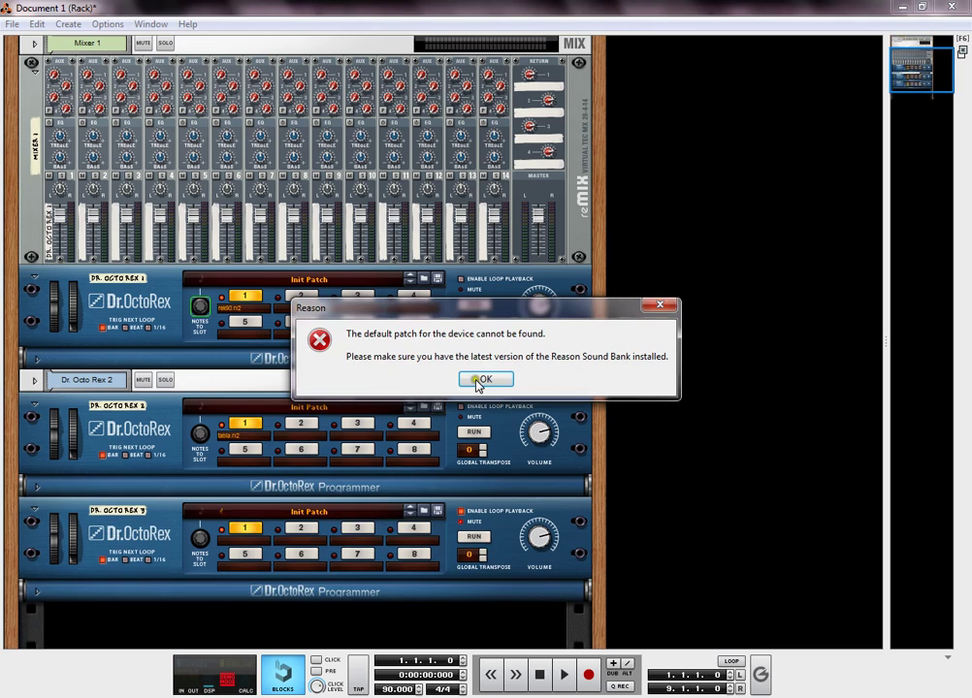
{"action": "left_click", "coordinate": [486, 379]}
Step: Switch to the mixer and lower the input gain of the Dr. Octo Rex 2 channel
{"action": "mouse_move", "coordinate": [383, 631]}
{"action": "left_click", "coordinate": [456, 611]}
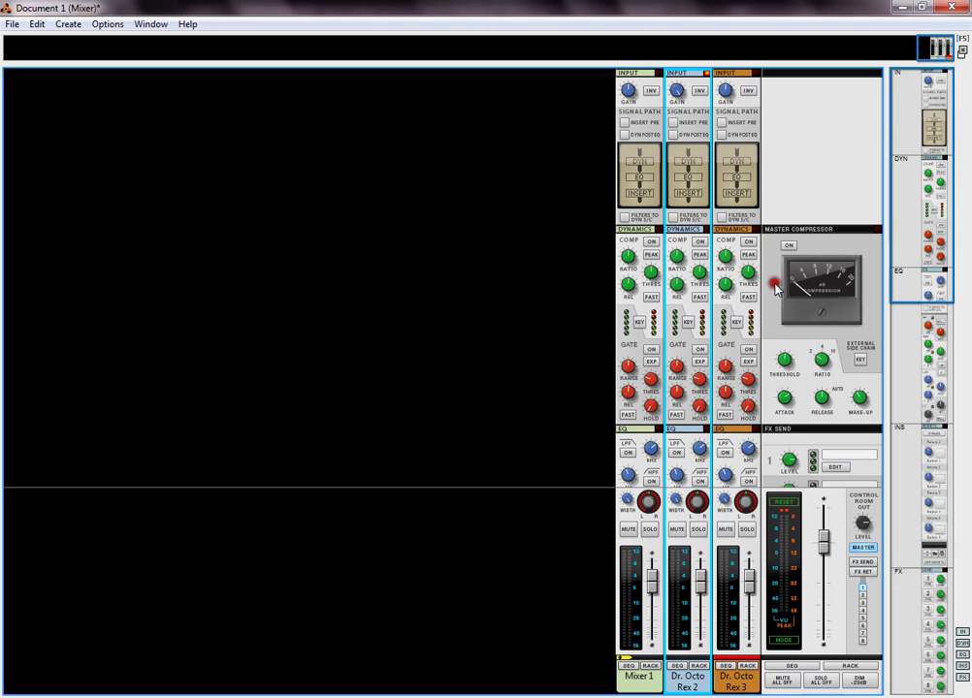
{"action": "left_click_drag", "start_coordinate": [678, 94], "coordinate": [677, 120]}
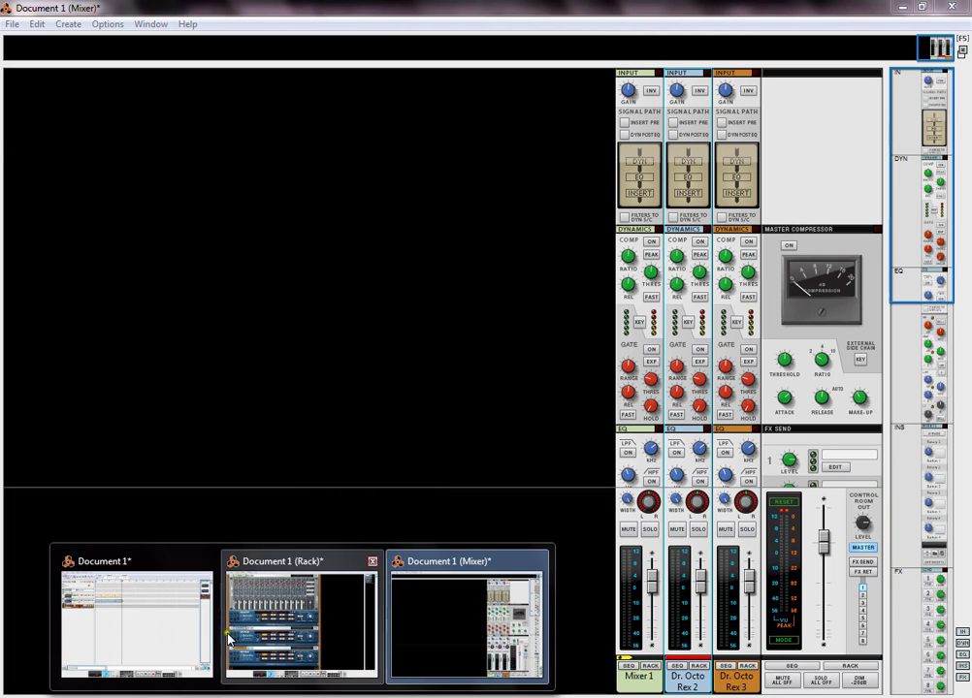
Step: Load the req REX loop from the arabica folder into Dr. Octo Rex 3's first slot and return to the sequencer
{"action": "left_click", "coordinate": [233, 585]}
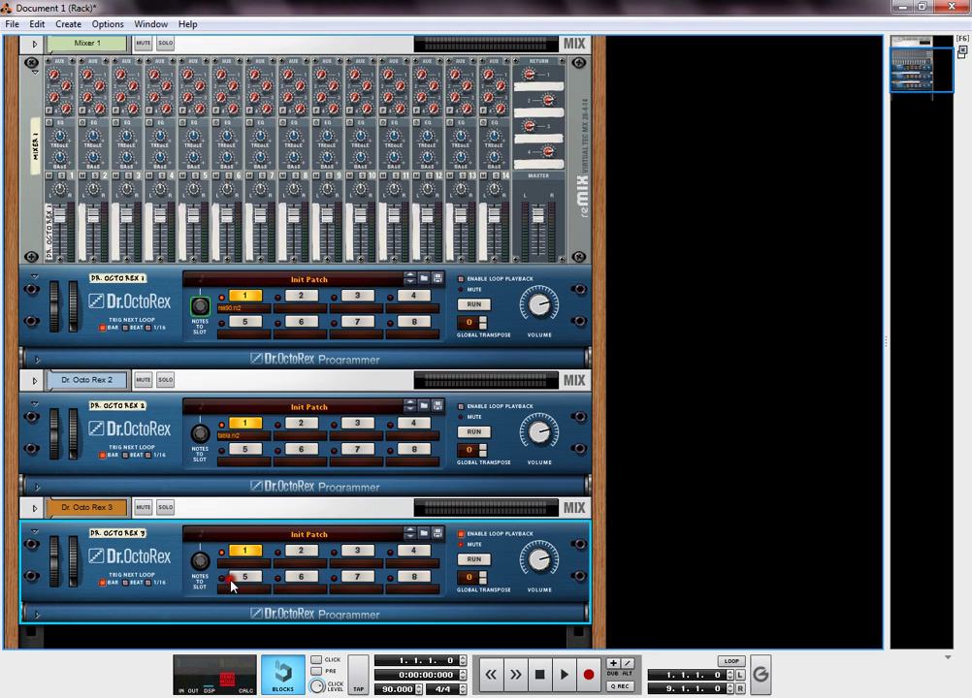
{"action": "left_click", "coordinate": [35, 614]}
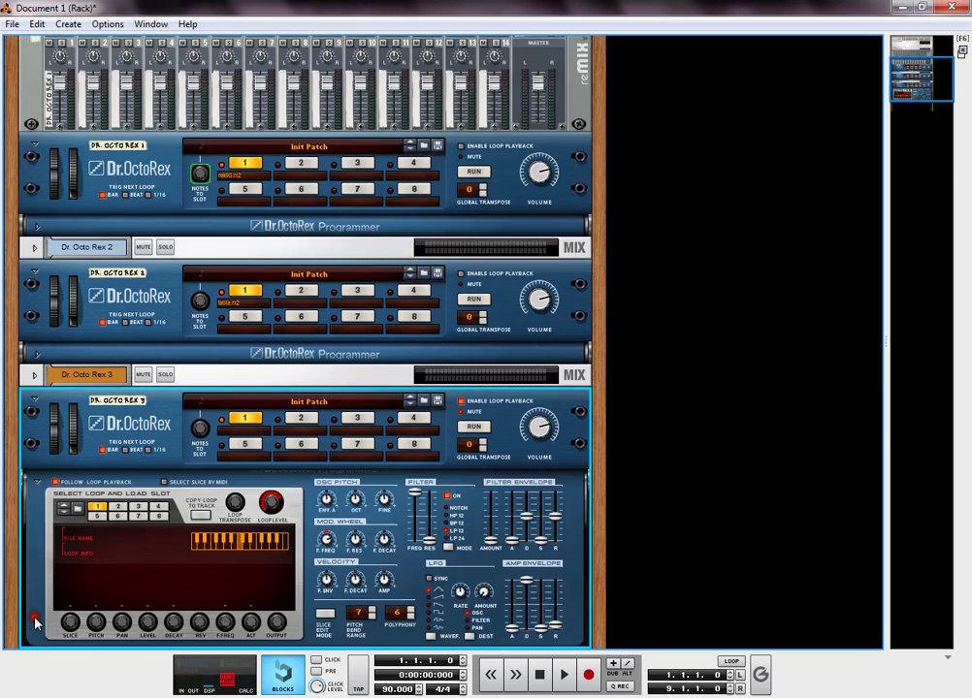
{"action": "left_click", "coordinate": [79, 511]}
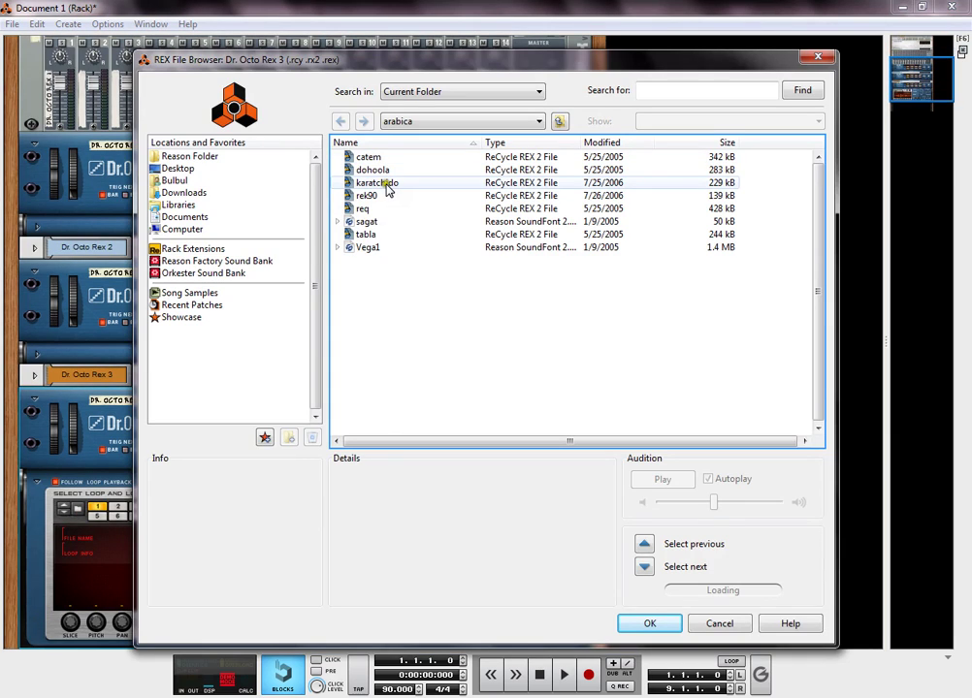
{"action": "left_click", "coordinate": [377, 235]}
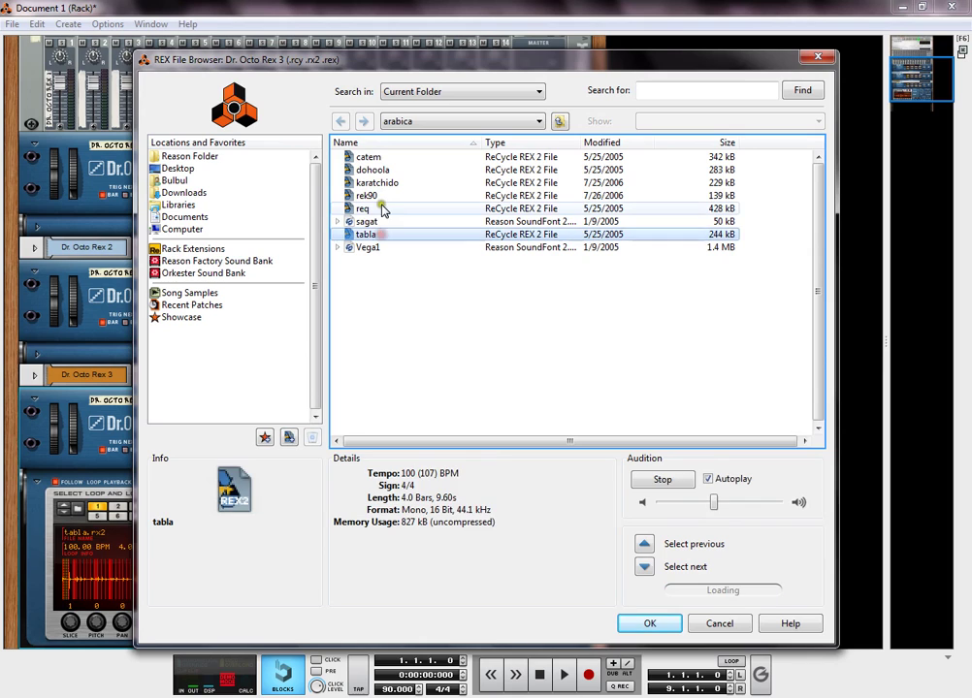
{"action": "left_click", "coordinate": [381, 198]}
{"action": "left_click", "coordinate": [381, 210]}
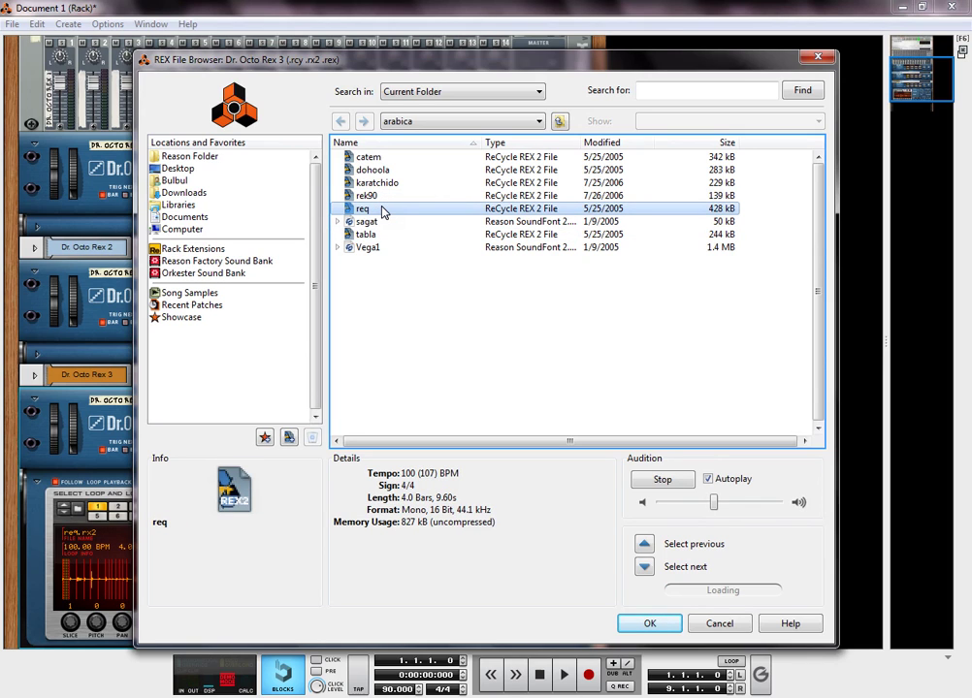
{"action": "left_click", "coordinate": [651, 617]}
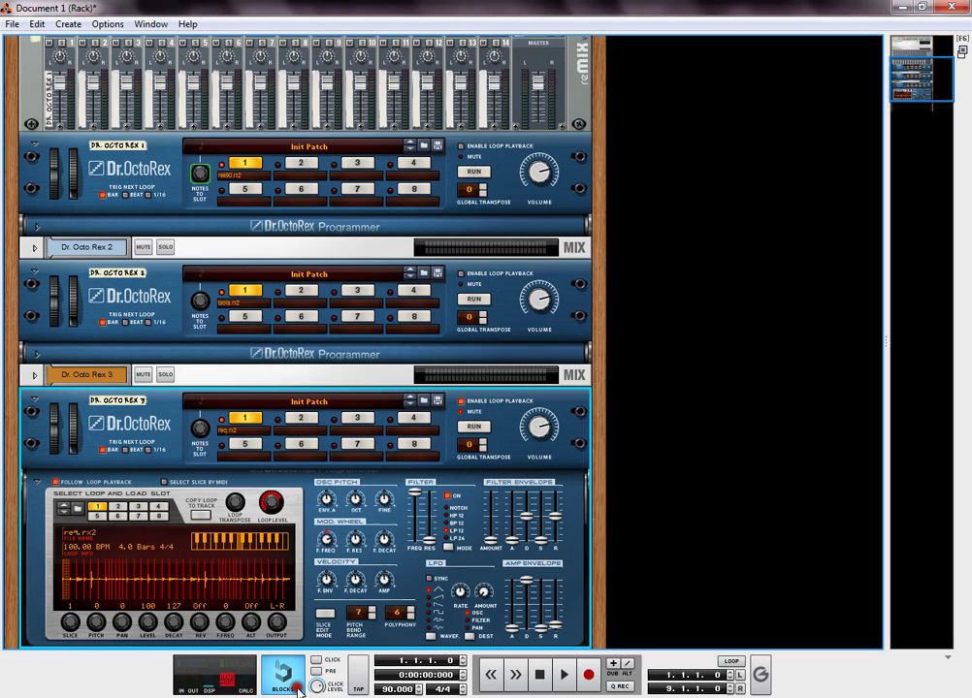
{"action": "mouse_move", "coordinate": [302, 692]}
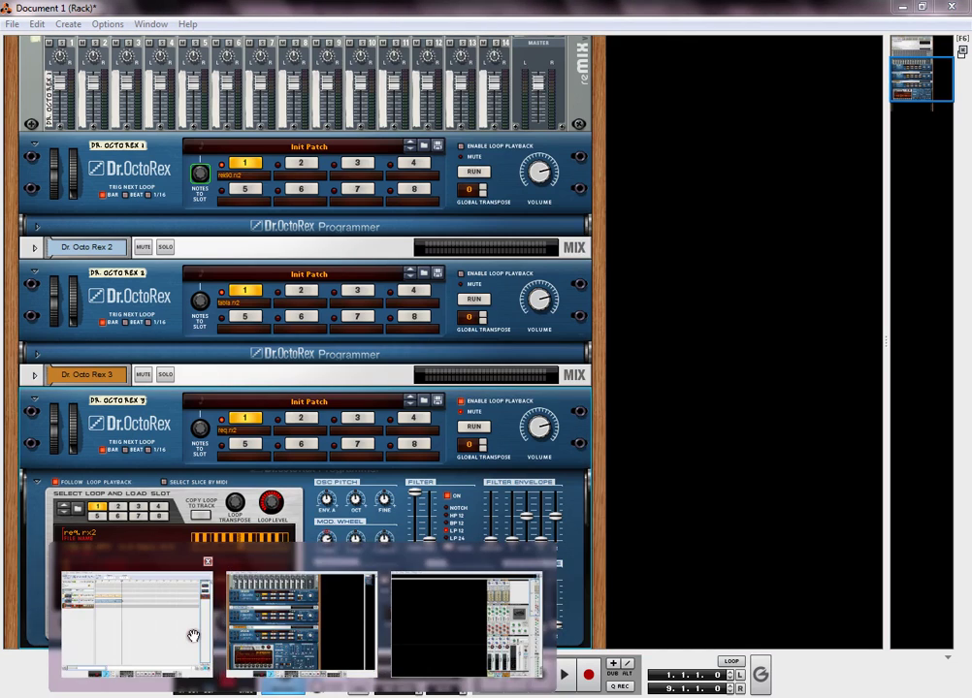
{"action": "left_click", "coordinate": [193, 635]}
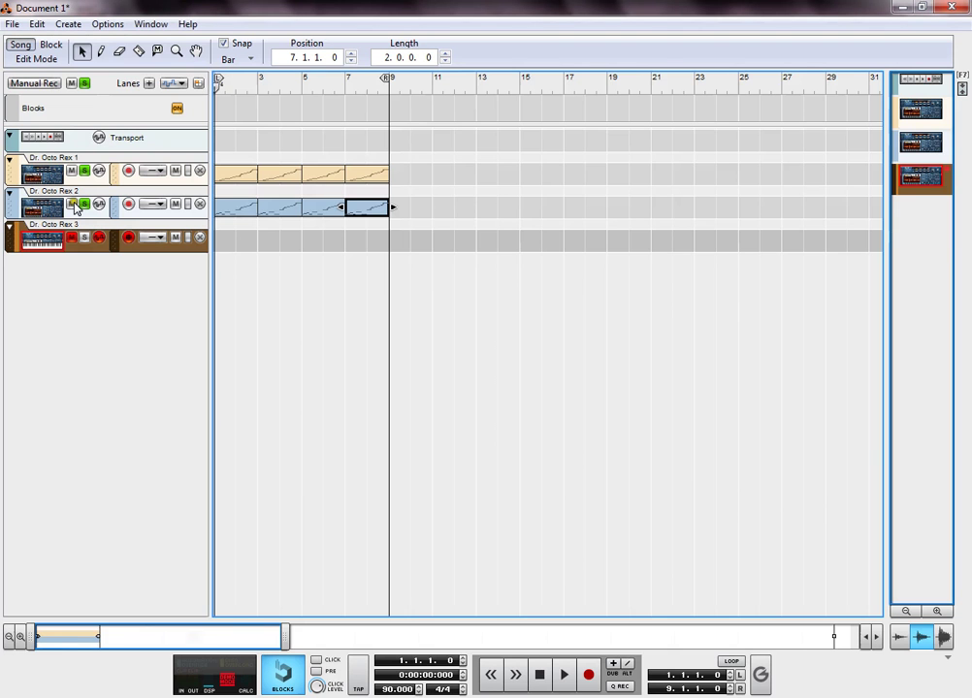
{"action": "key", "text": "ctrl+e"}
{"action": "left_click", "coordinate": [101, 51]}
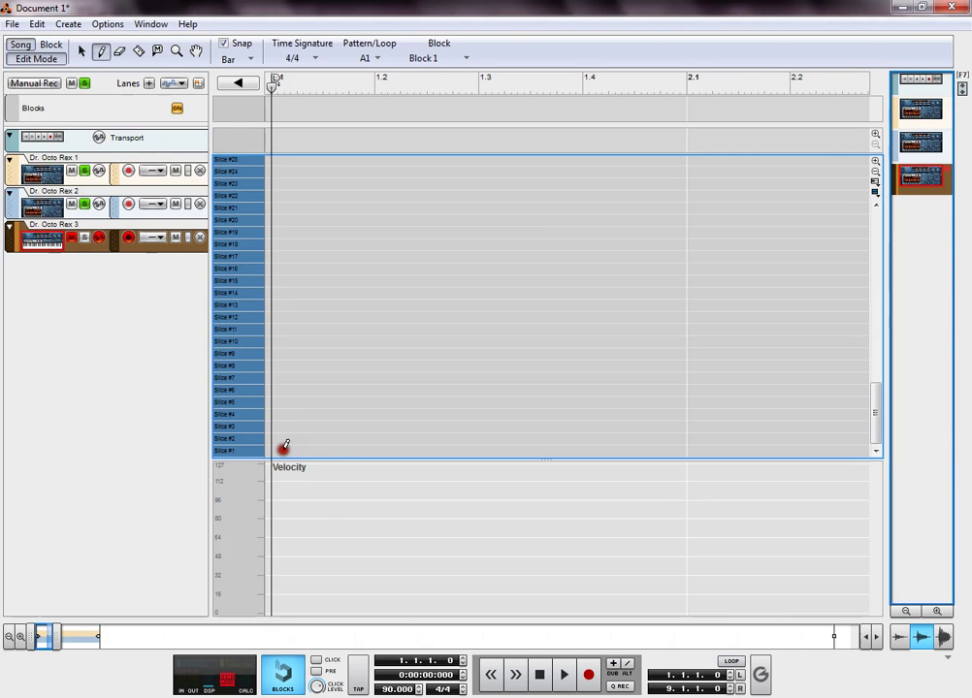
{"action": "left_click", "coordinate": [285, 449]}
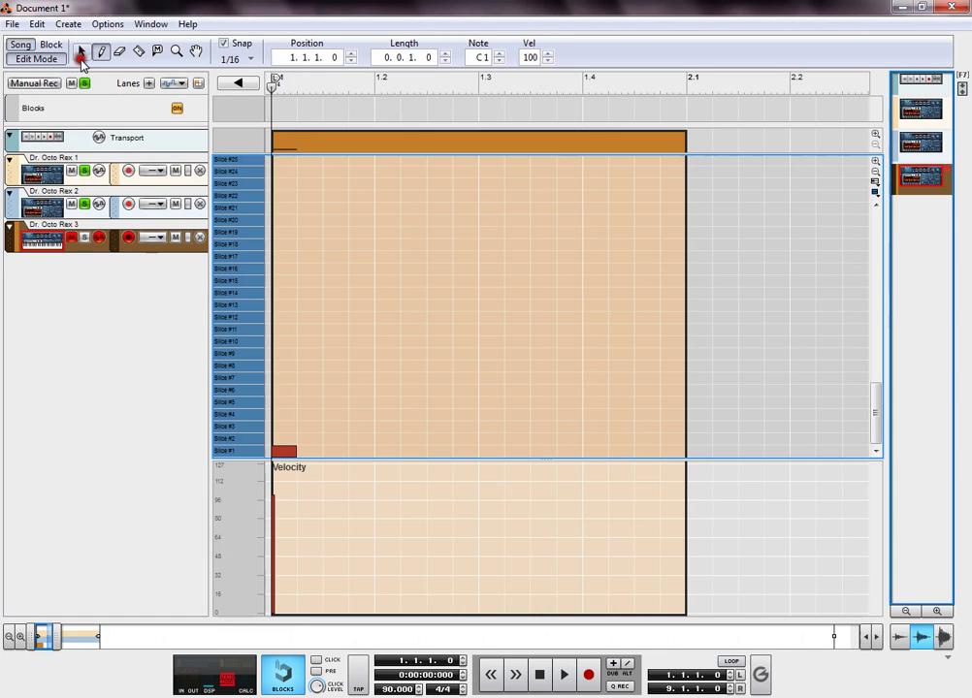
{"action": "left_click", "coordinate": [81, 52]}
{"action": "key", "text": "Delete"}
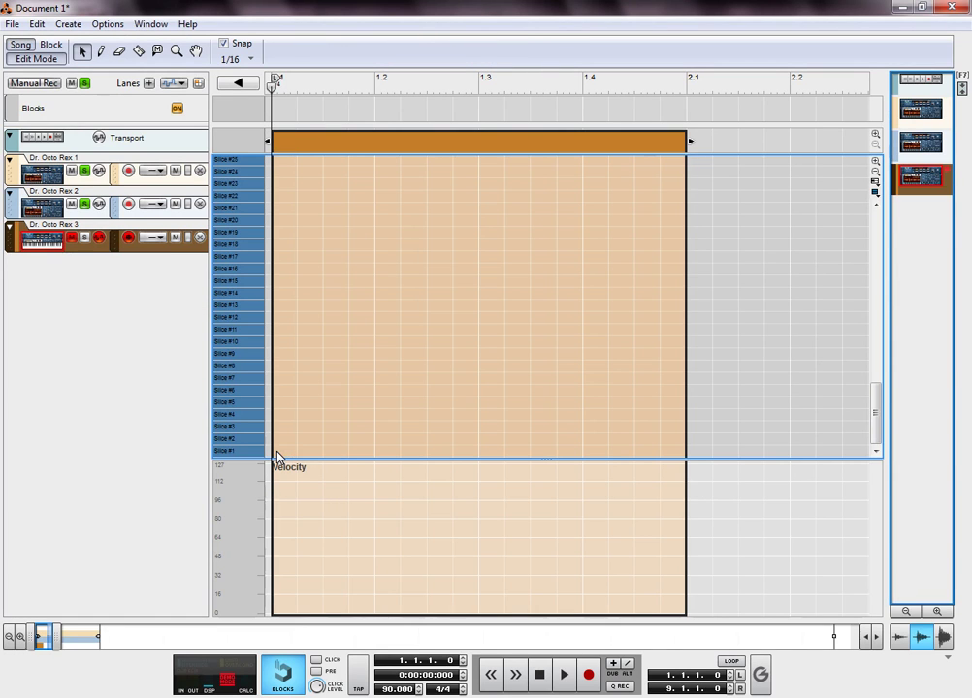
Step: Paste the copied Dr. Octo Rex 2 clip at bar 1 of the Dr. Octo Rex 3 track and open it for note editing
{"action": "key", "text": "ctrl+v"}
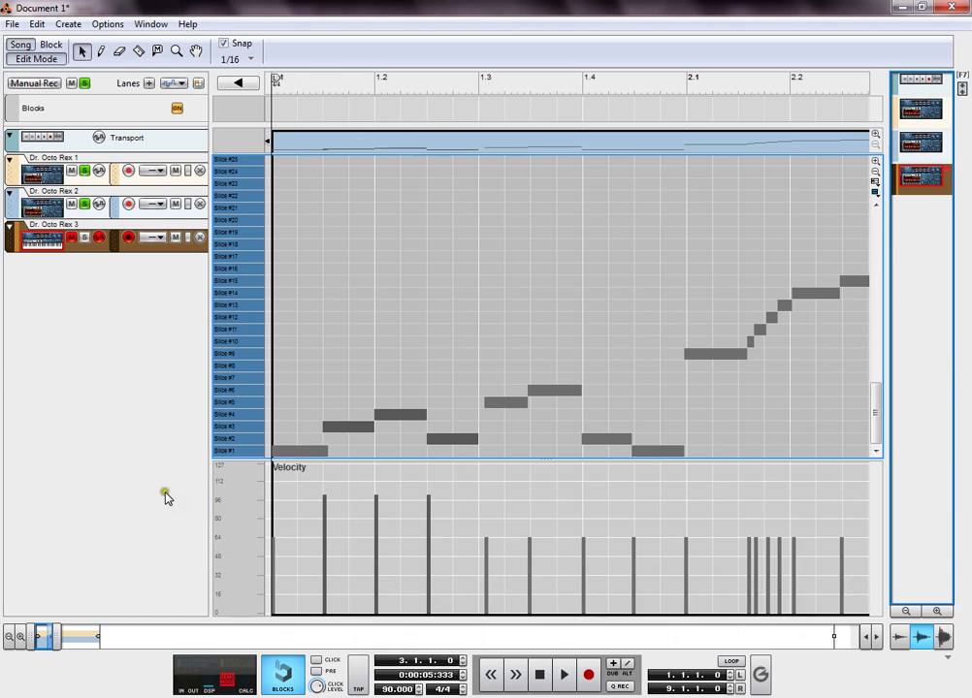
{"action": "left_click_drag", "start_coordinate": [44, 642], "coordinate": [3, 662]}
{"action": "key", "text": "space"}
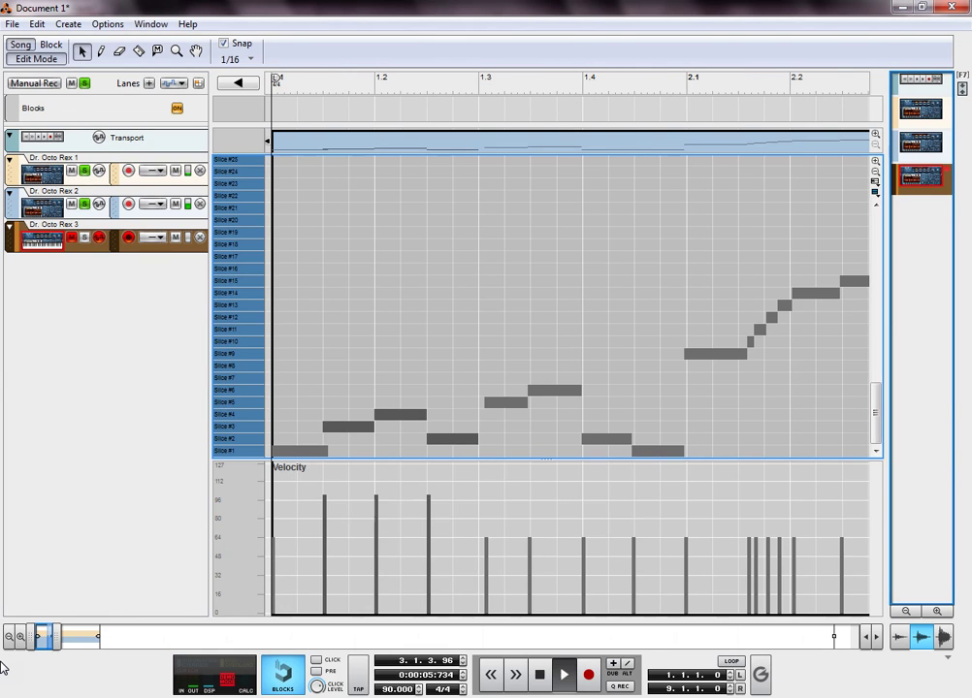
{"action": "key", "text": "space"}
{"action": "key", "text": "shift+Return"}
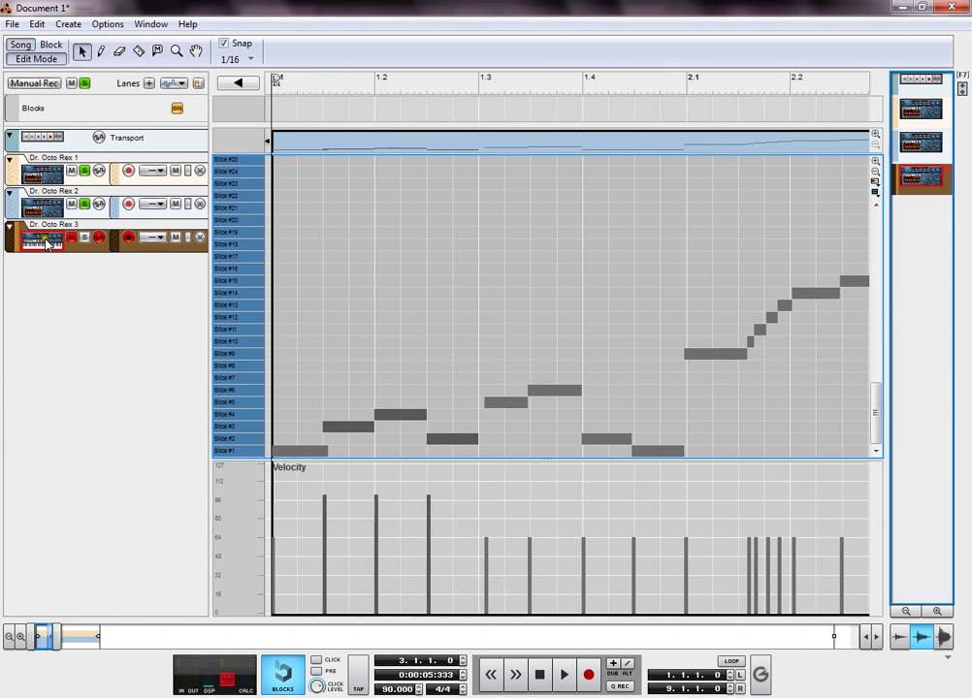
{"action": "left_click", "coordinate": [36, 58]}
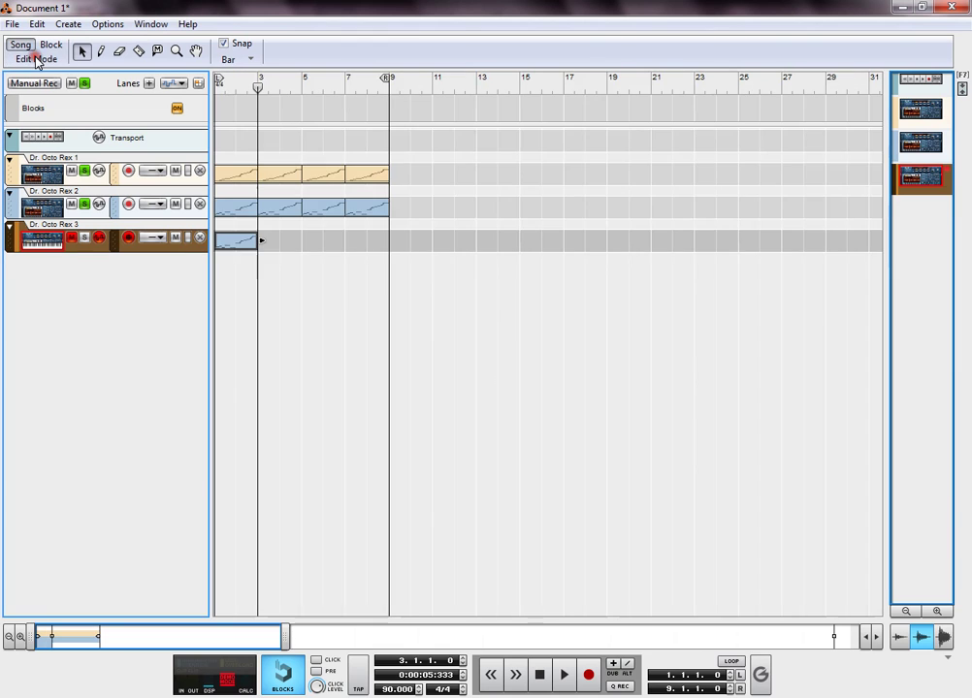
{"action": "double_click", "coordinate": [225, 239]}
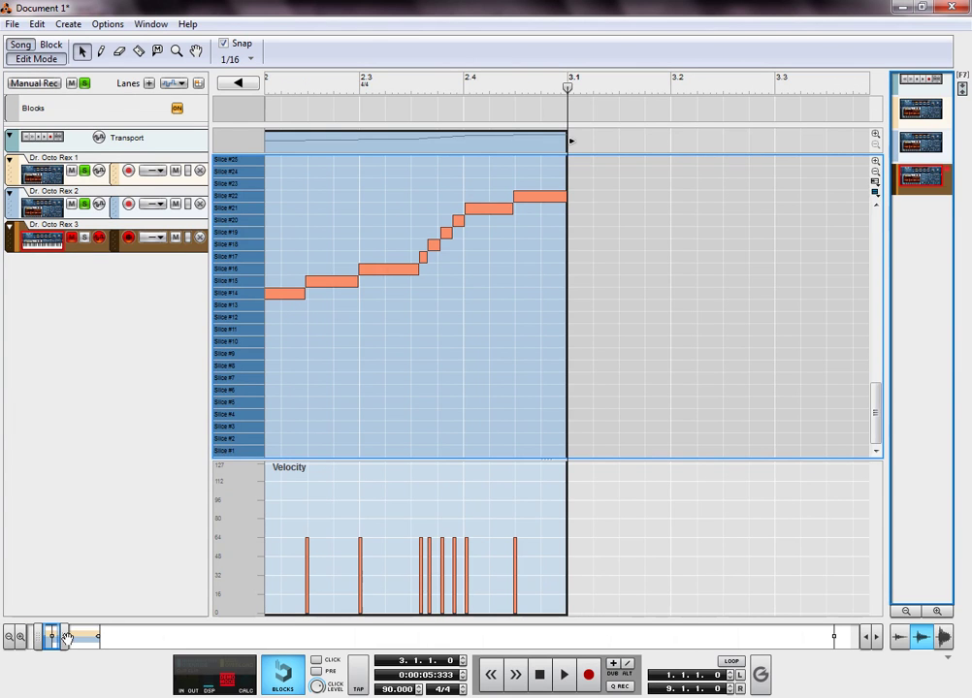
{"action": "key", "text": "KP_0"}
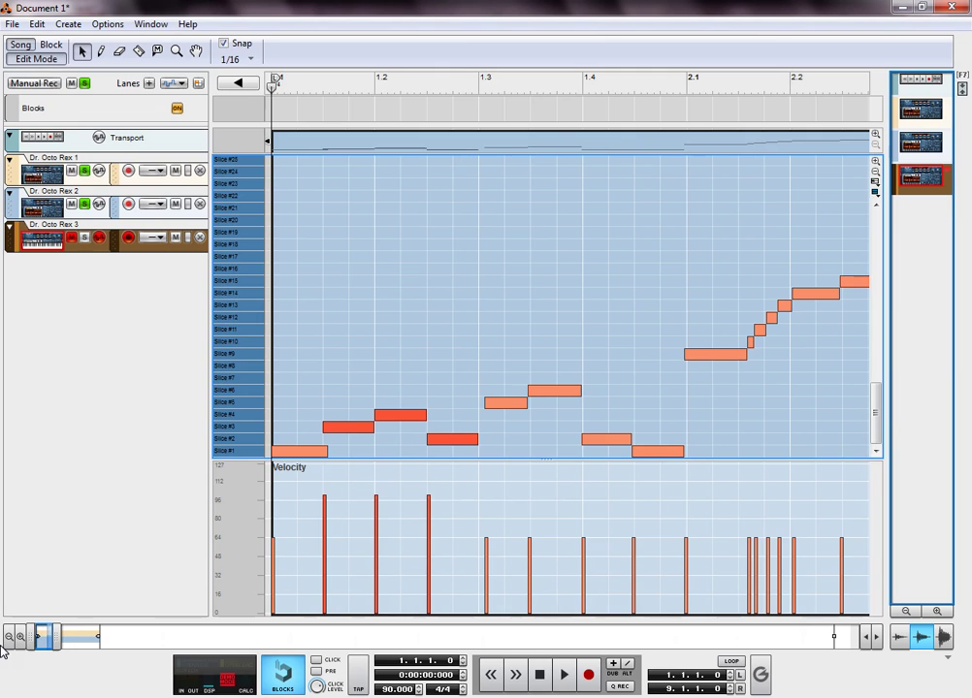
Step: Solo the Dr. Octo Rex 3 track, remove solo from Dr. Octo Rex 1 and 2, and play it from the start
{"action": "left_click", "coordinate": [84, 237]}
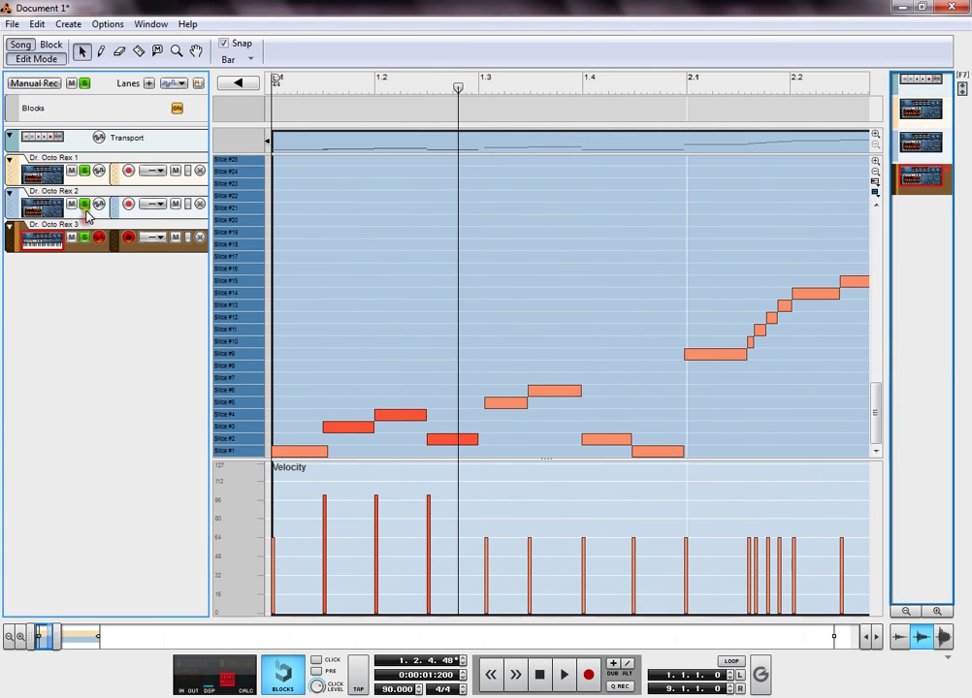
{"action": "key", "text": "space"}
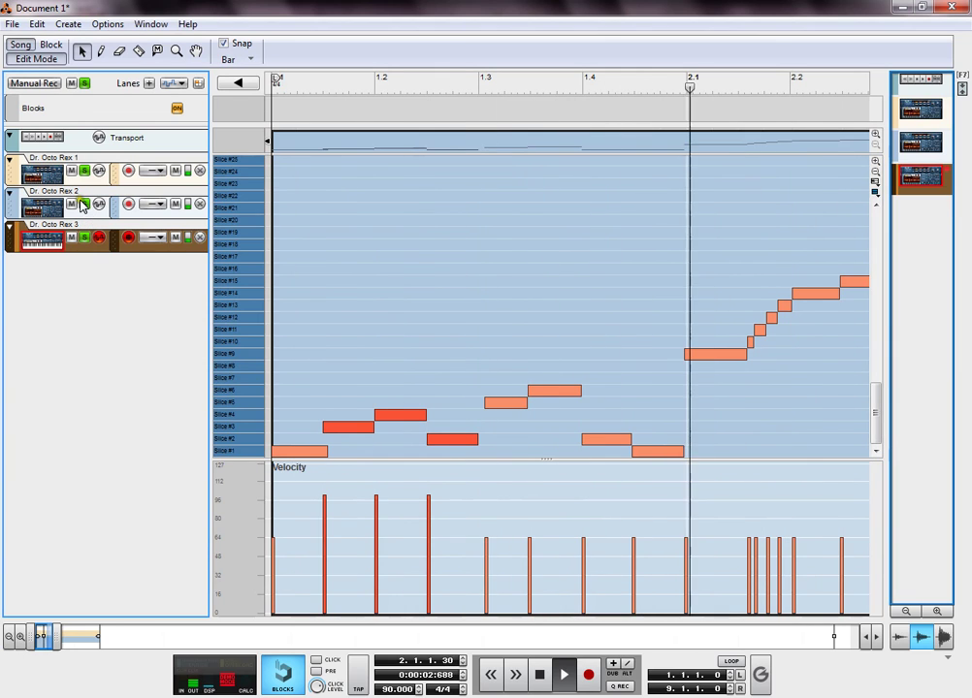
{"action": "key", "text": "space"}
{"action": "left_click", "coordinate": [85, 203]}
{"action": "left_click", "coordinate": [83, 172]}
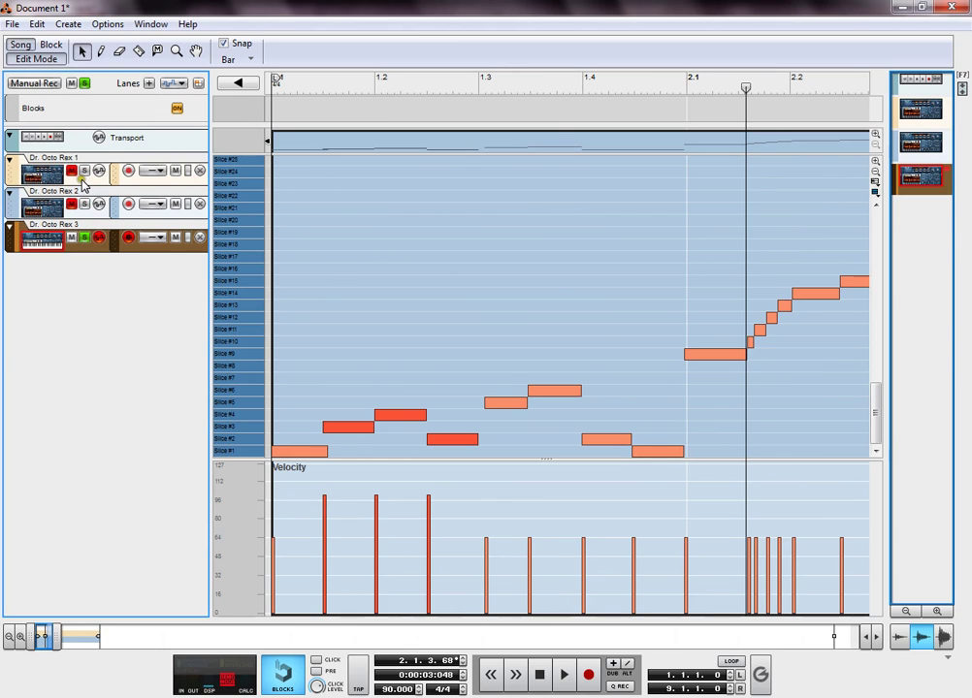
{"action": "key", "text": "KP_0"}
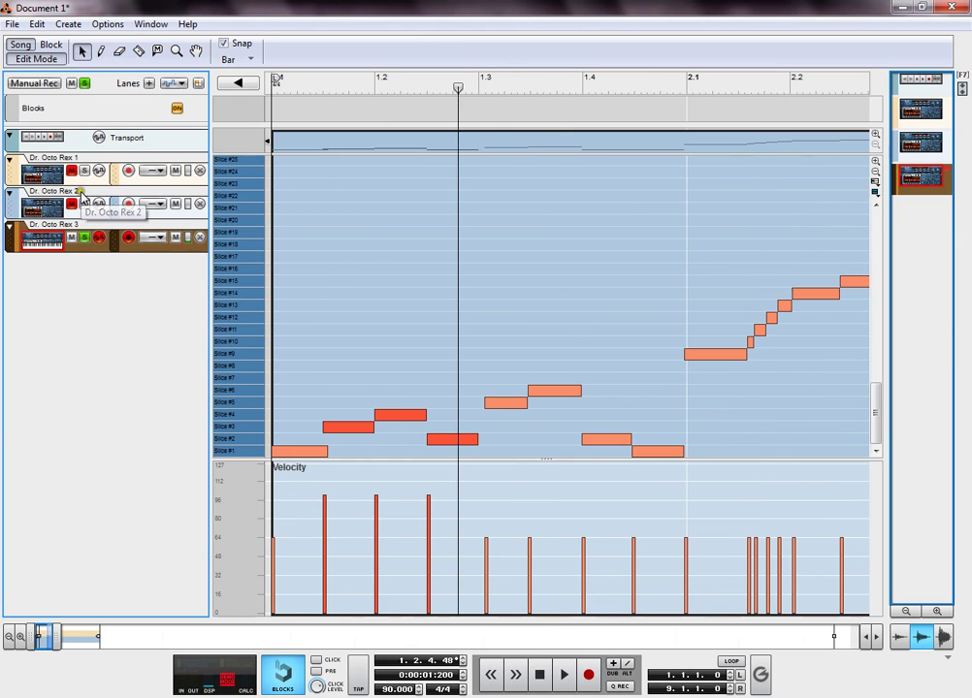
{"action": "key", "text": "KP_0"}
{"action": "key", "text": "space"}
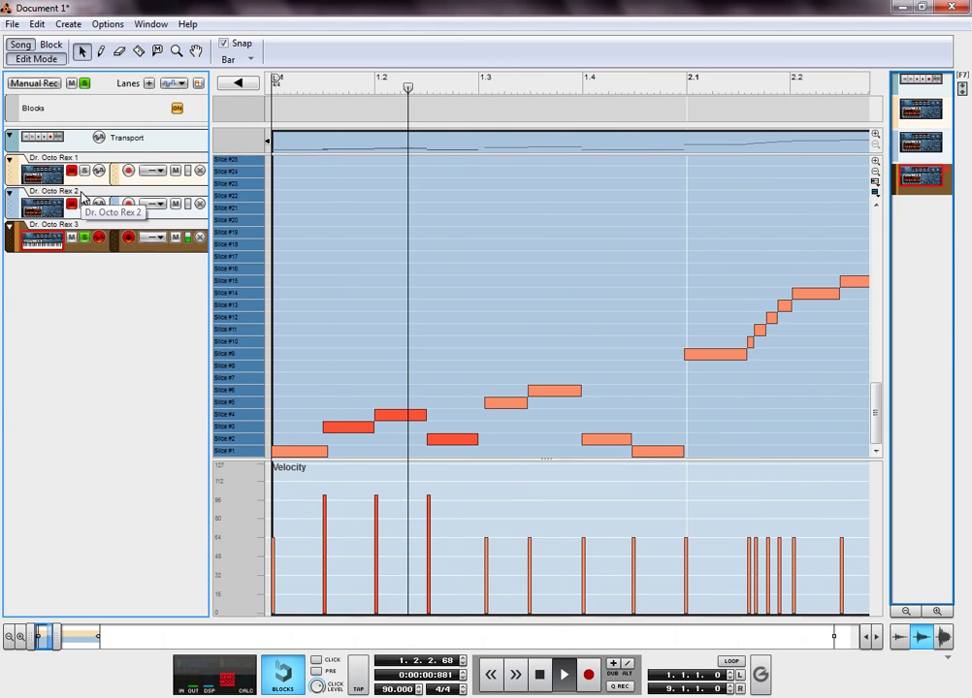
{"action": "key", "text": "space"}
{"action": "key", "text": "KP_0"}
{"action": "left_click", "coordinate": [256, 694]}
{"action": "left_click", "coordinate": [269, 643]}
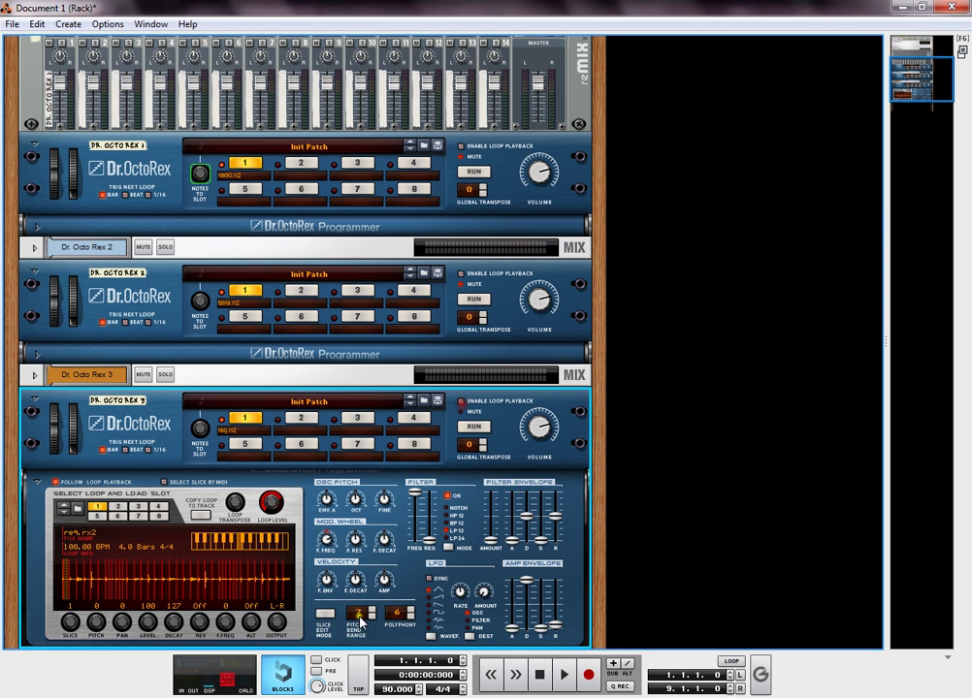
{"action": "mouse_move", "coordinate": [257, 690]}
{"action": "left_click", "coordinate": [150, 623]}
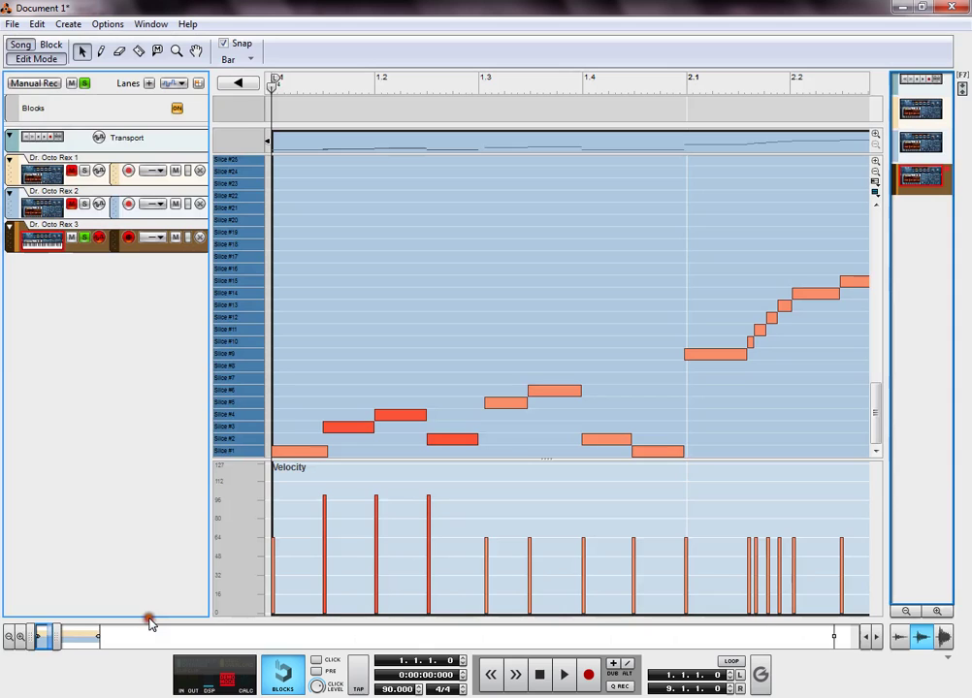
Step: Move the Slice #3 note to 1.2.1.0 and the Slice #4 note to Slice #6 at 1.1.3.0, and play the pattern
{"action": "key", "text": "space"}
{"action": "key", "text": "space"}
{"action": "left_click", "coordinate": [243, 449]}
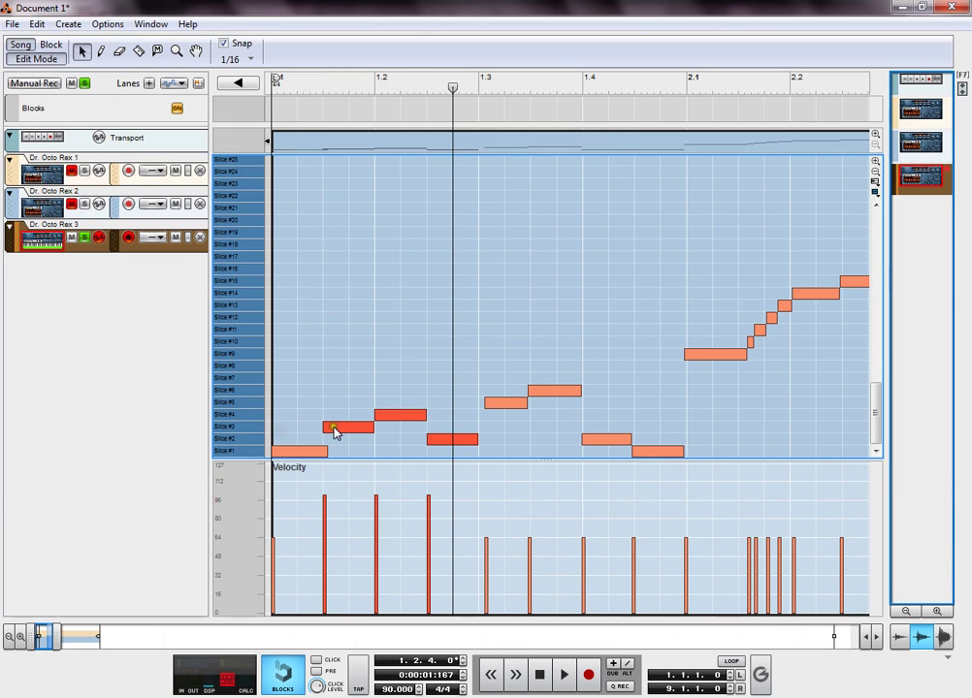
{"action": "left_click_drag", "start_coordinate": [333, 433], "coordinate": [386, 427]}
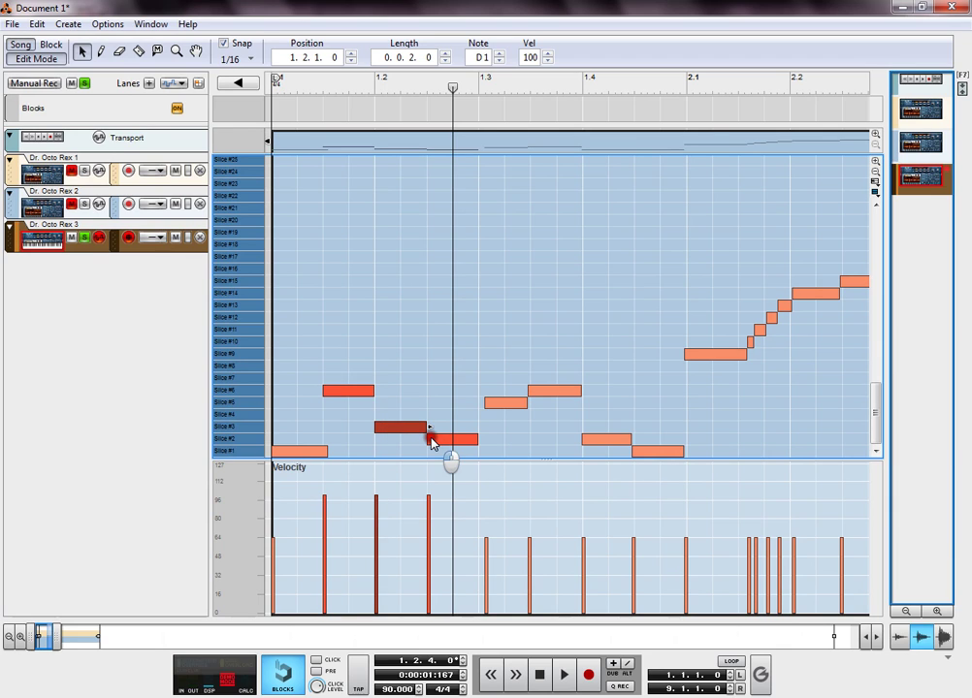
{"action": "left_click", "coordinate": [431, 443]}
{"action": "key", "text": "space"}
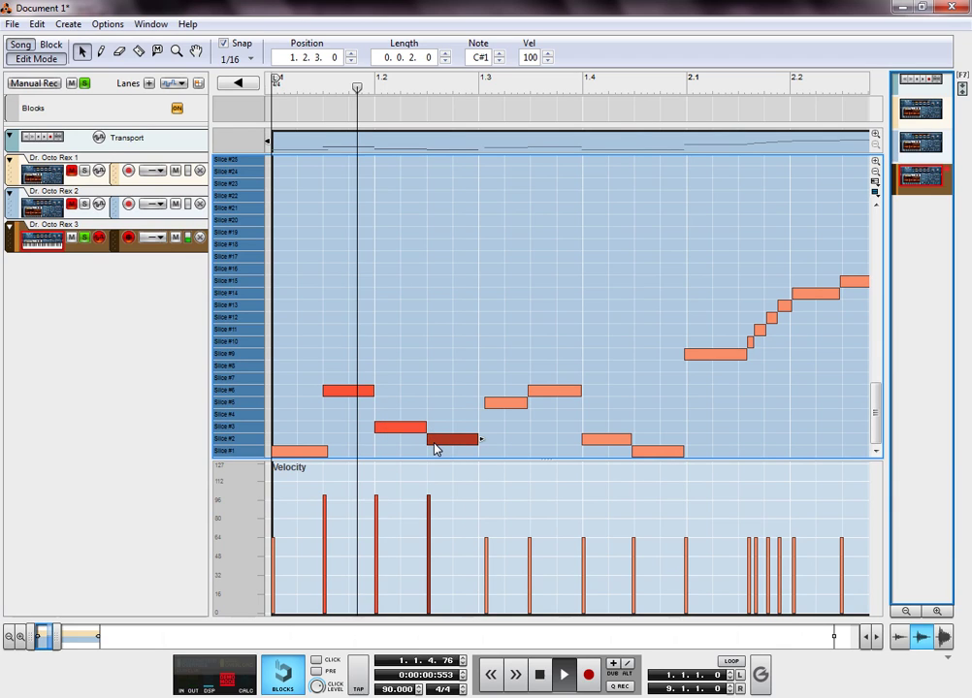
{"action": "key", "text": "space"}
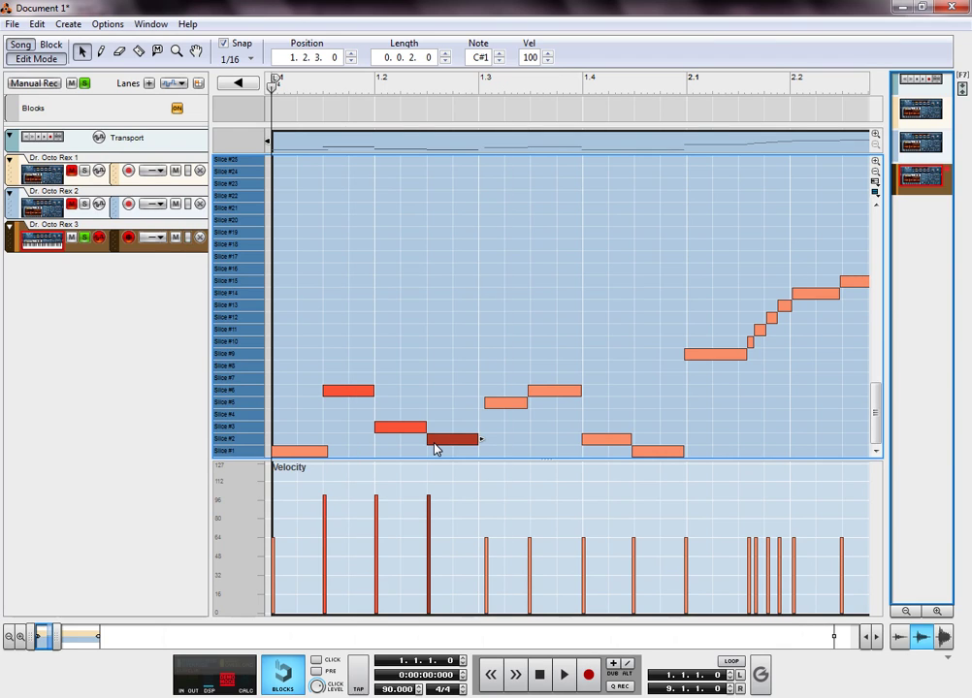
{"action": "key", "text": "space"}
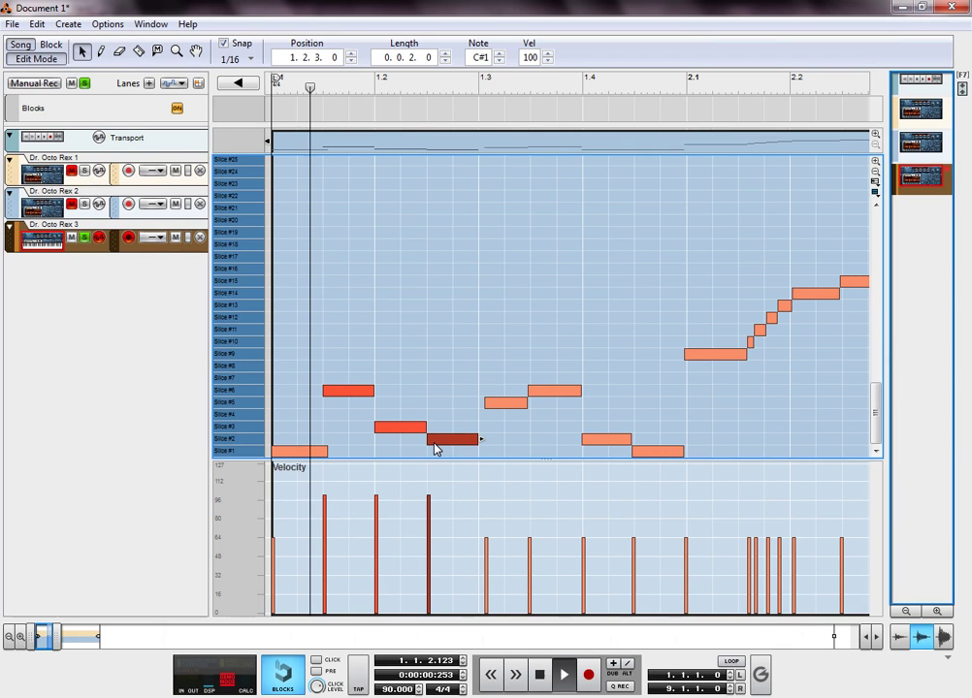
{"action": "key", "text": "space"}
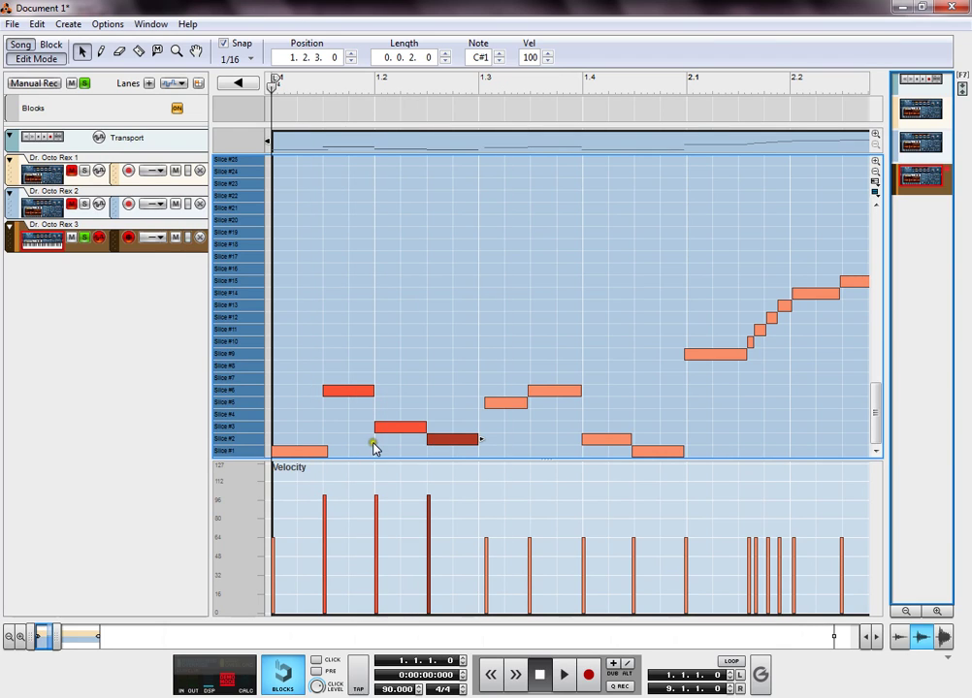
Step: Audition Slices #5 and #4, draw a Slice #4 note 0.0.2.0 long at 1.1.1.0, and play the pattern from the start
{"action": "left_click", "coordinate": [226, 403]}
{"action": "left_click", "coordinate": [238, 415]}
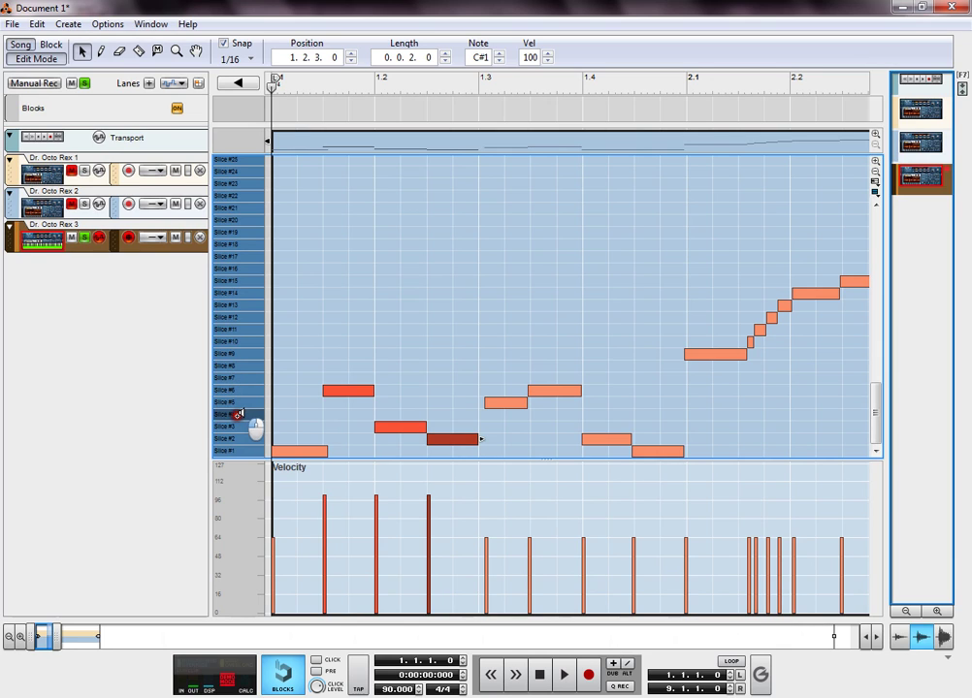
{"action": "left_click", "coordinate": [281, 452]}
{"action": "key", "text": "w"}
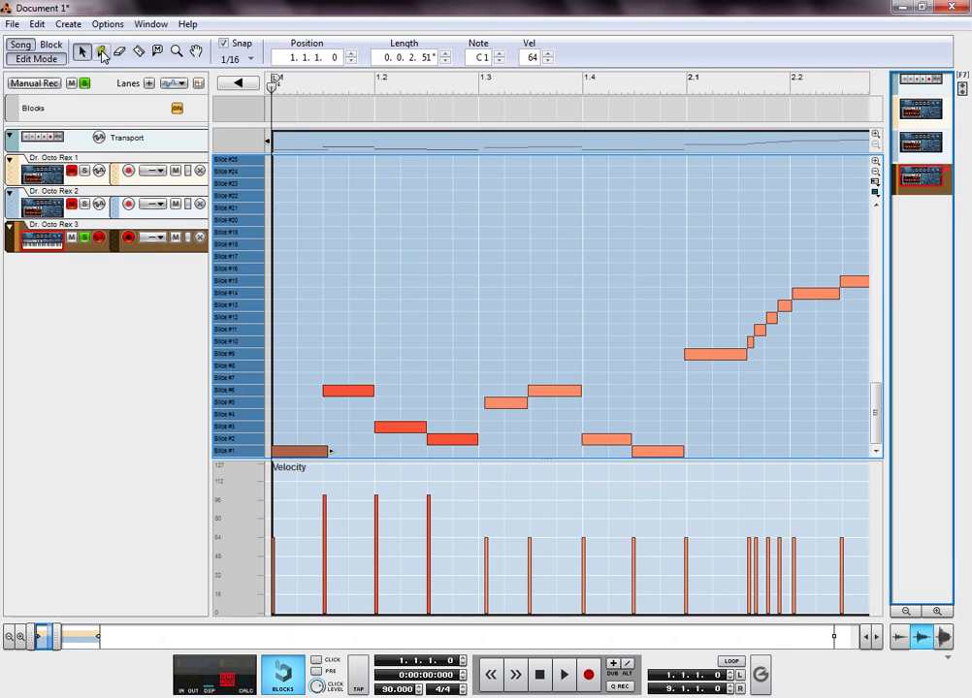
{"action": "mouse_move", "coordinate": [275, 413]}
{"action": "left_mouse_down"}
{"action": "mouse_move", "coordinate": [319, 417]}
{"action": "mouse_move", "coordinate": [311, 410]}
{"action": "left_mouse_up"}
{"action": "key", "text": "space"}
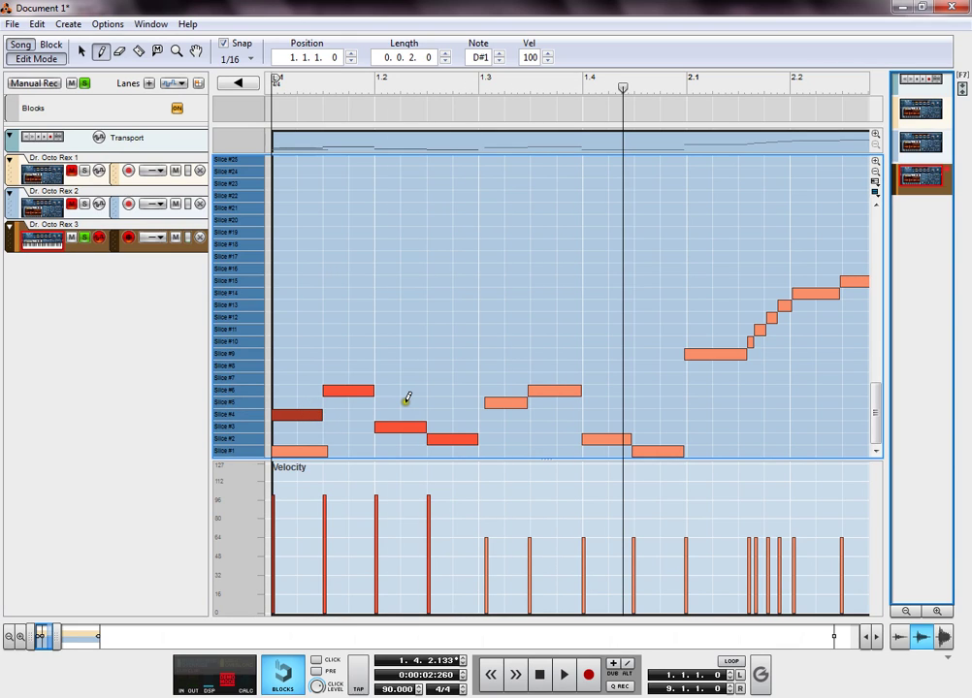
{"action": "key", "text": "shift+Return"}
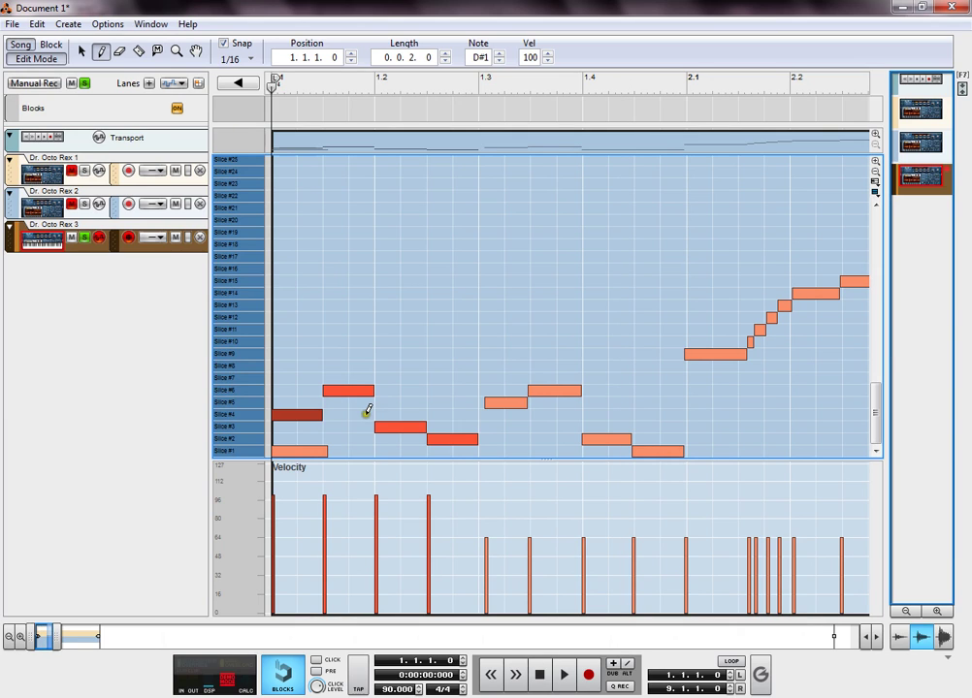
{"action": "key", "text": "space"}
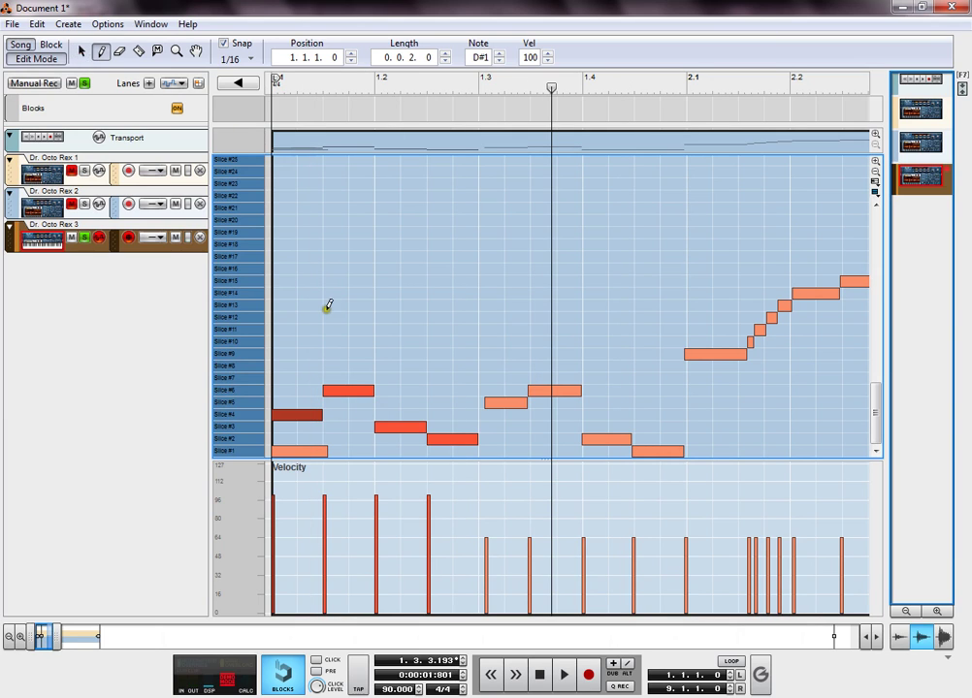
Step: Try moving the Slice #5 note in beat 1.3 to Slice #3 and the following Slice #6 note to Slice #2, and play the pattern
{"action": "left_click", "coordinate": [82, 51]}
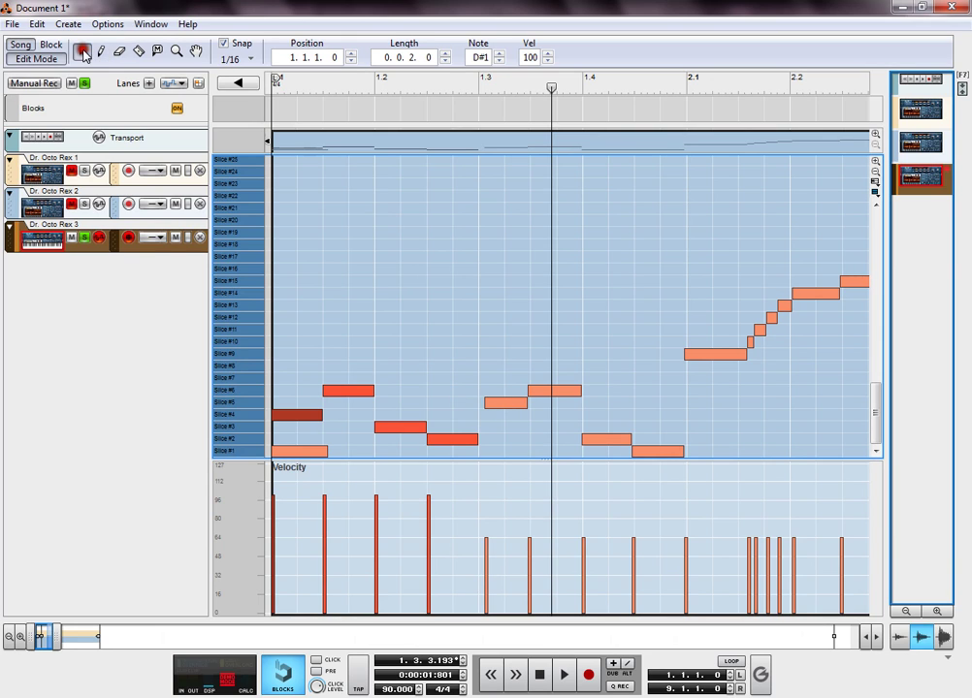
{"action": "left_click", "coordinate": [507, 434]}
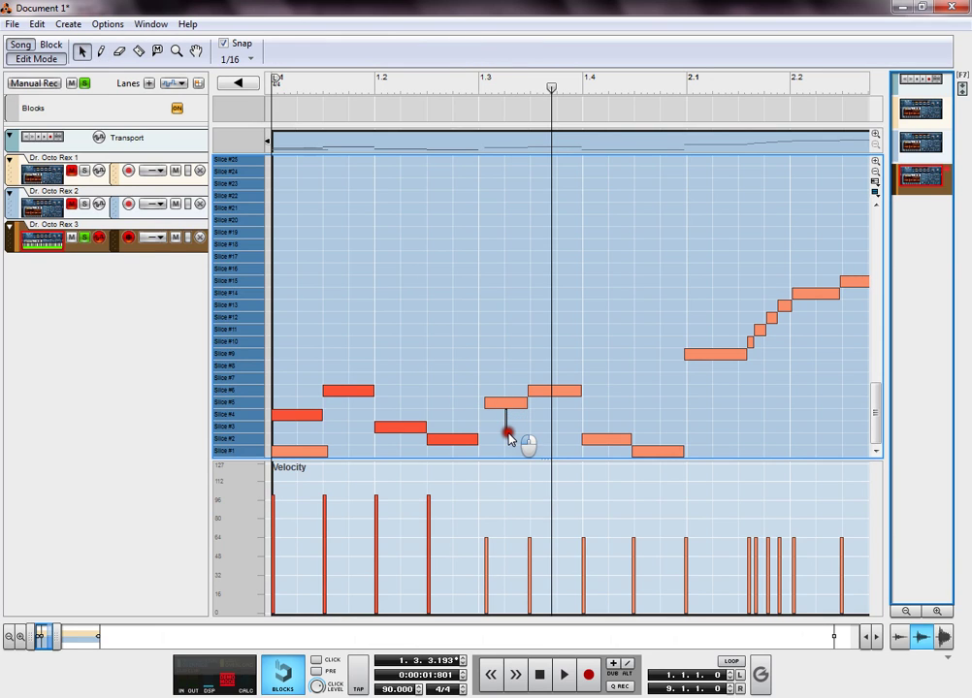
{"action": "left_click", "coordinate": [503, 405]}
{"action": "left_click_drag", "start_coordinate": [504, 405], "coordinate": [504, 428]}
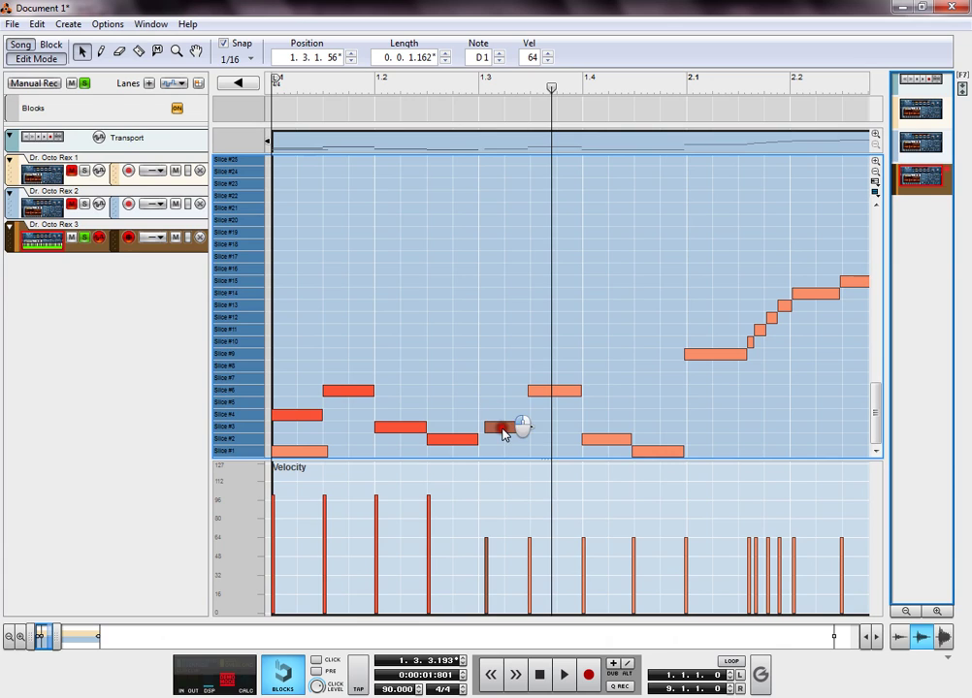
{"action": "left_click_drag", "start_coordinate": [544, 393], "coordinate": [547, 446]}
{"action": "key", "text": "shift+Return"}
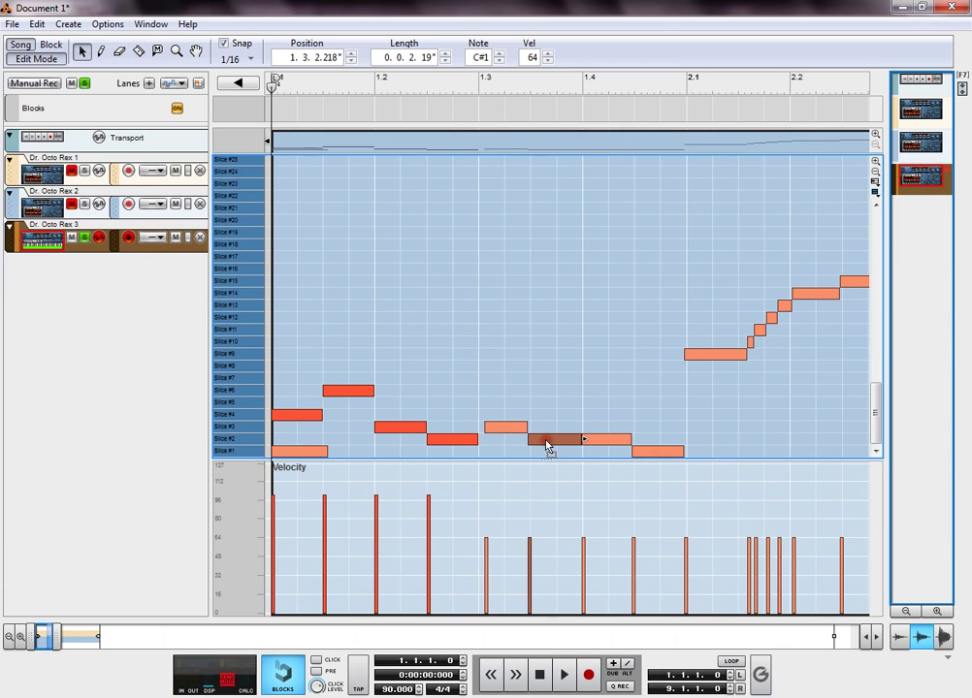
{"action": "key", "text": "space"}
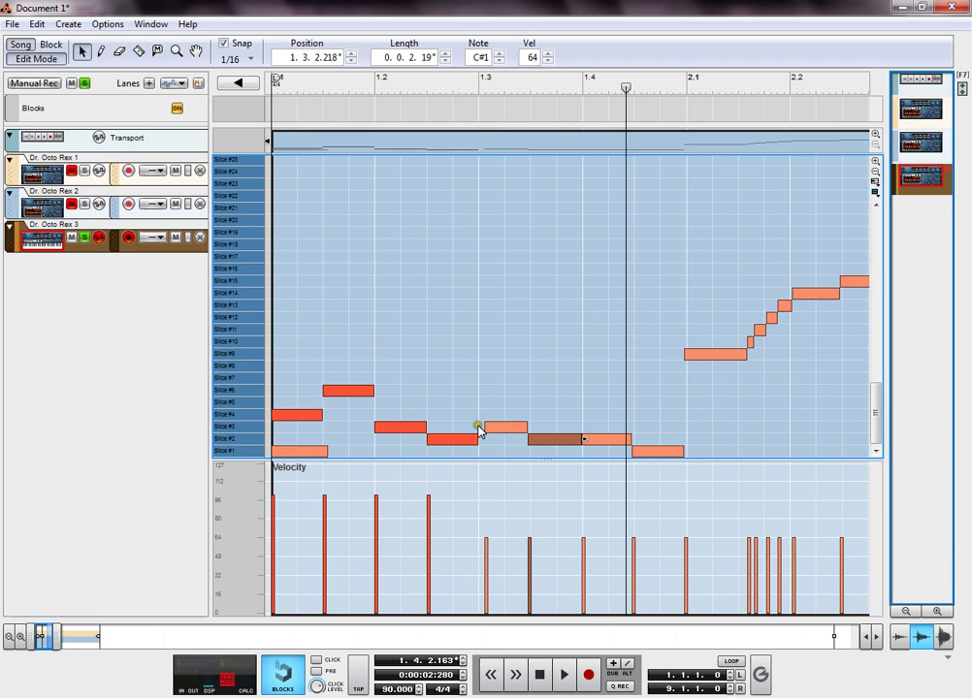
{"action": "key", "text": "space"}
{"action": "key", "text": "space"}
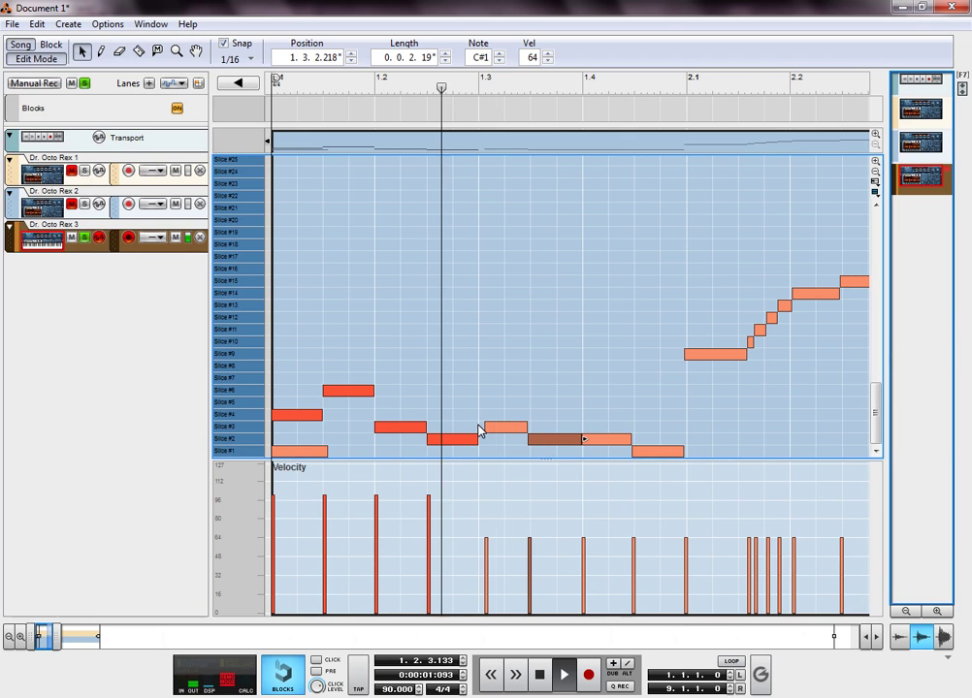
Step: Move the first note in beat 1.3 to Slice #6 and the note after it to Slice #3, and play the pattern
{"action": "left_click_drag", "start_coordinate": [499, 428], "coordinate": [496, 392]}
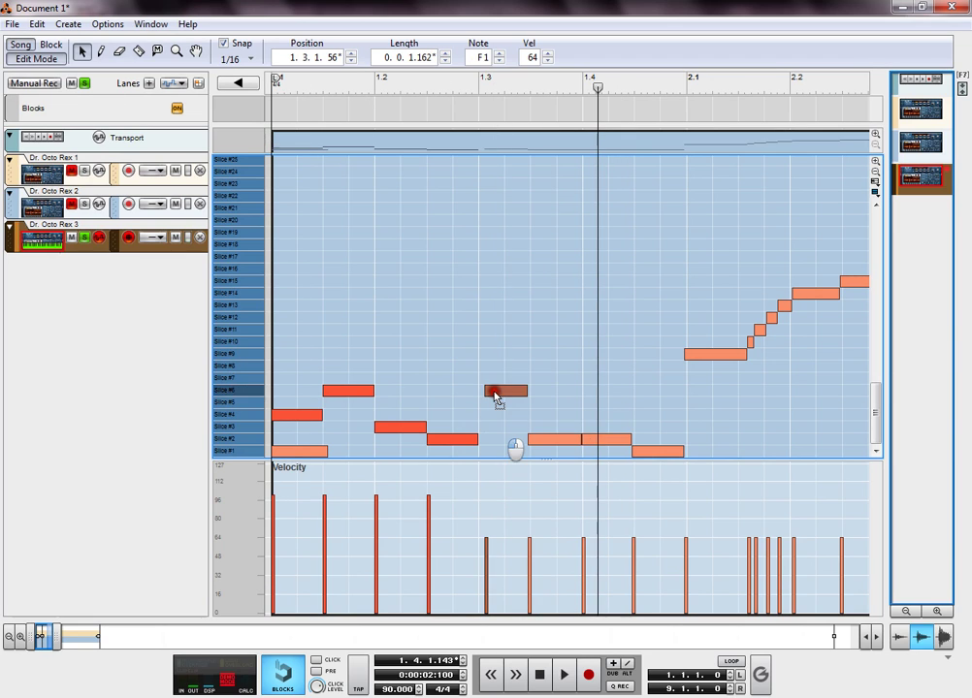
{"action": "left_click_drag", "start_coordinate": [549, 441], "coordinate": [548, 427]}
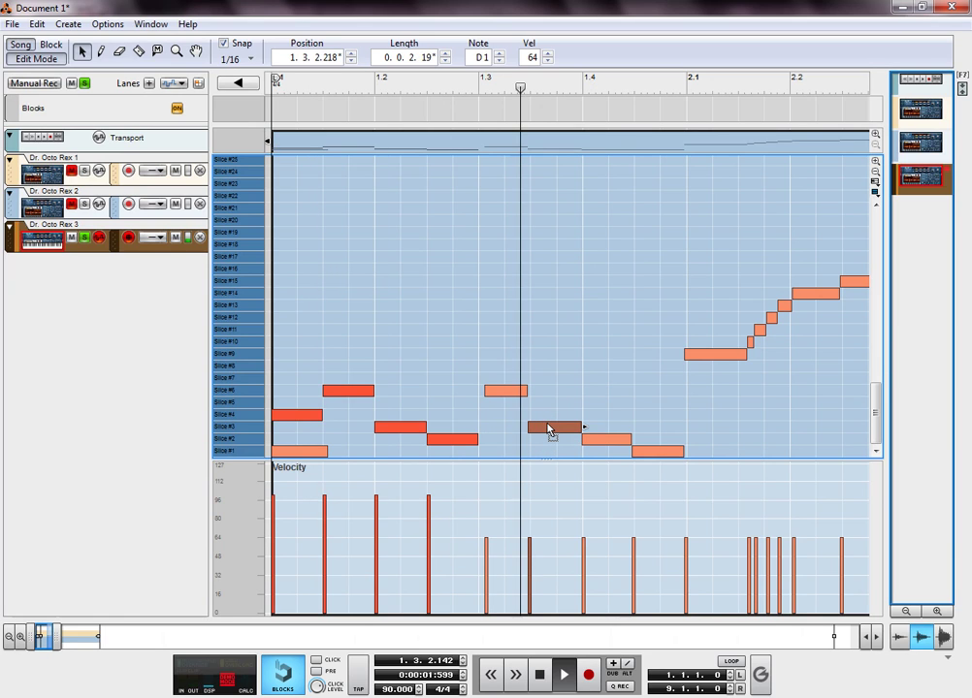
{"action": "key", "text": "space"}
Step: Draw a Slice #4 note 0.0.2.0 long at 1.4.3.0 and play the pattern from the start
{"action": "left_click", "coordinate": [626, 442]}
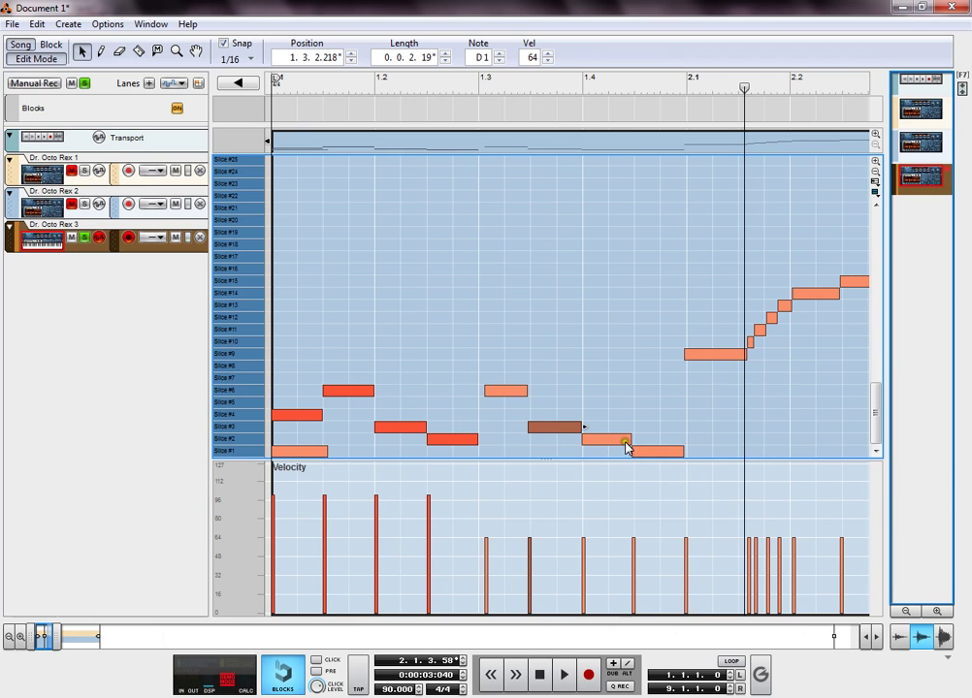
{"action": "left_click", "coordinate": [644, 451]}
{"action": "left_click", "coordinate": [633, 417]}
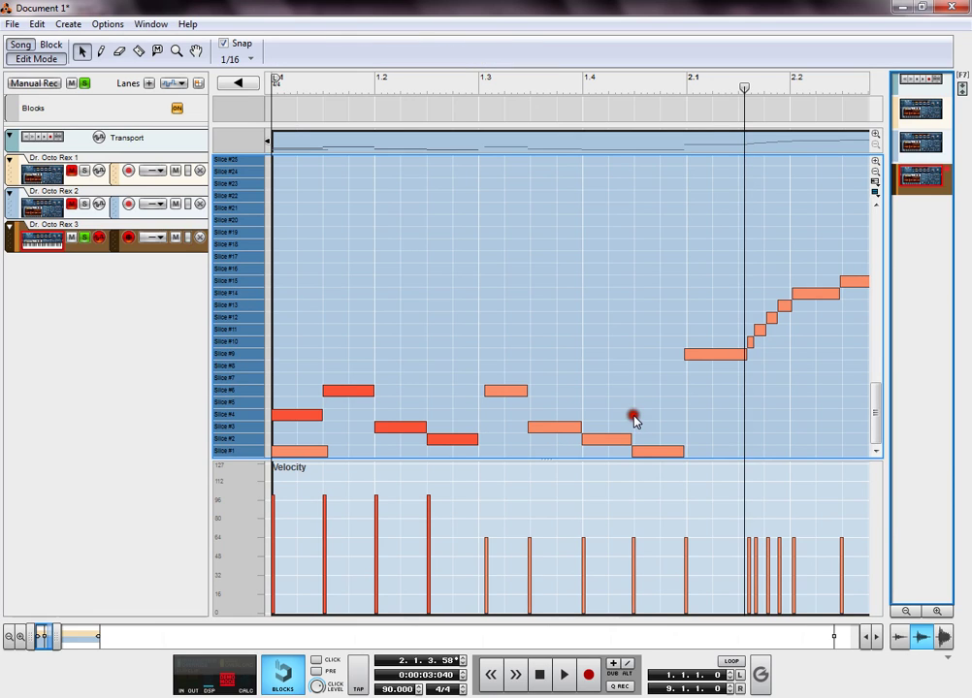
{"action": "left_click", "coordinate": [101, 51]}
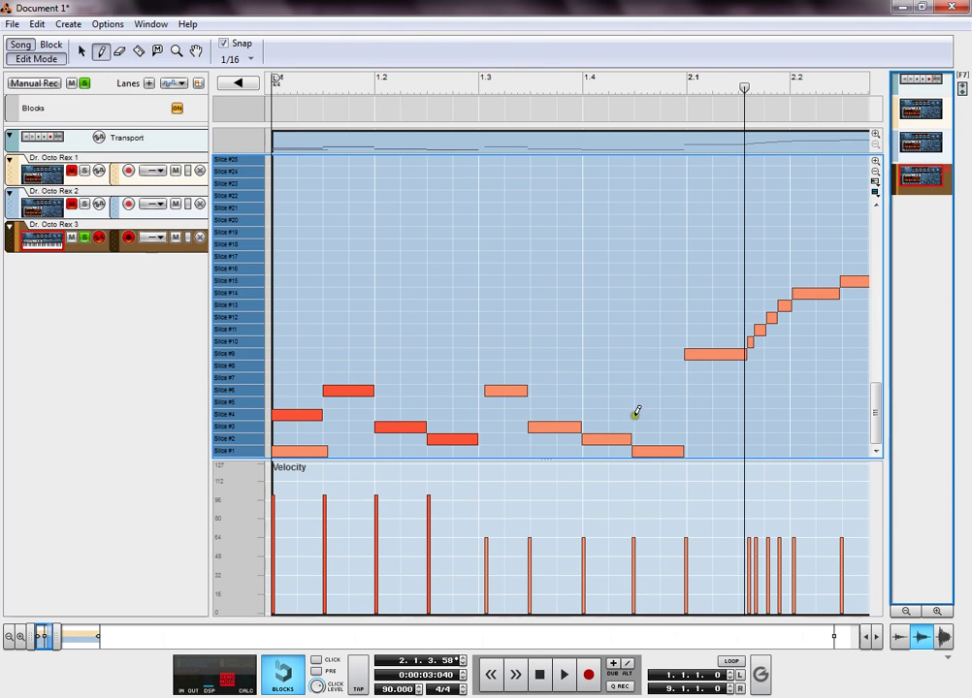
{"action": "left_click_drag", "start_coordinate": [640, 415], "coordinate": [677, 415]}
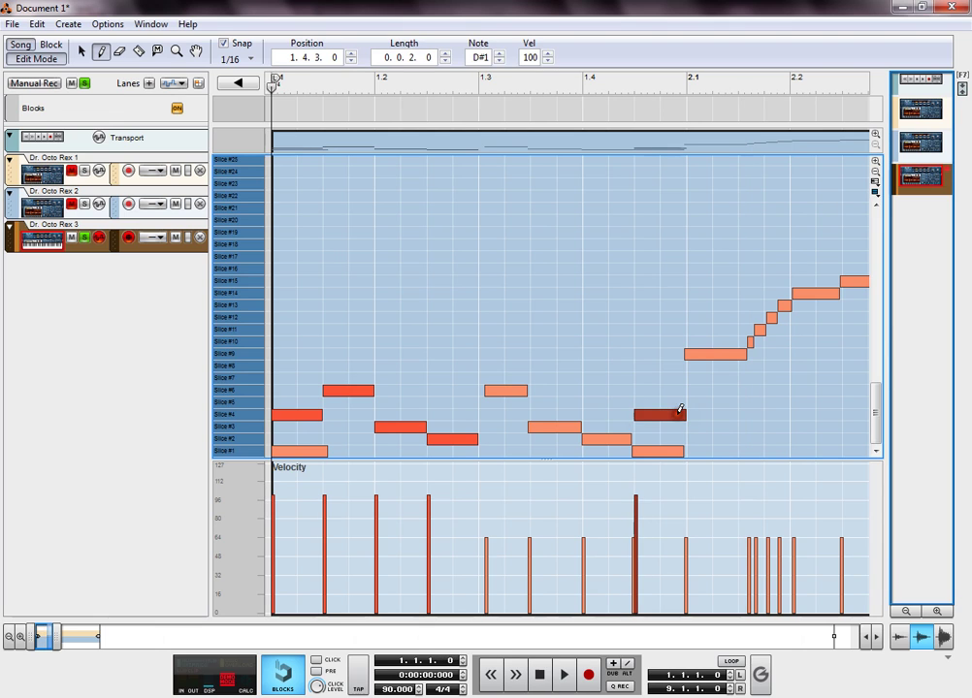
{"action": "key", "text": "space"}
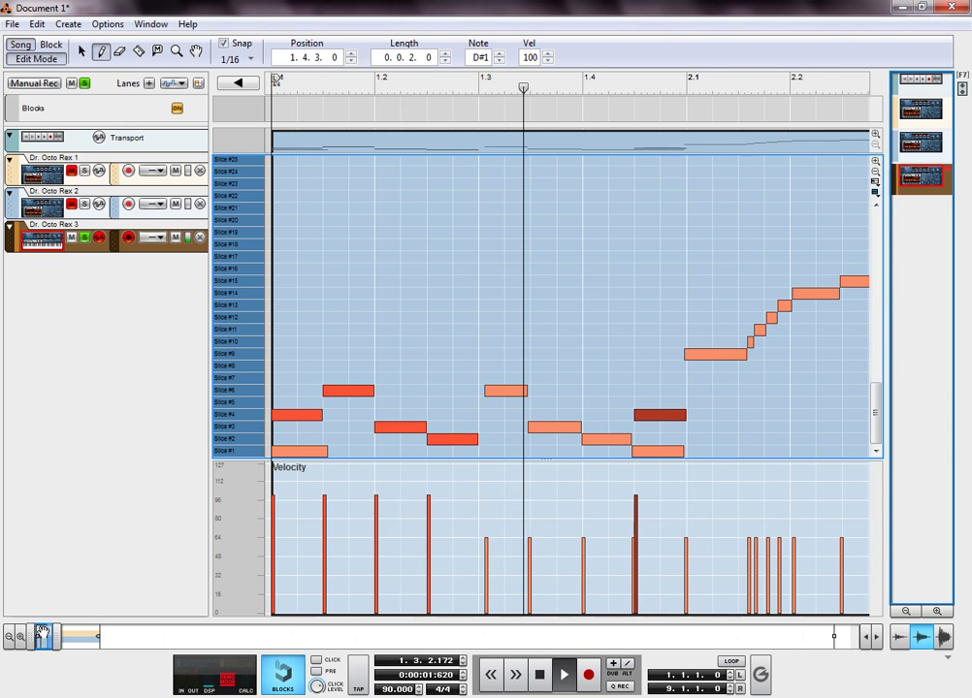
{"action": "left_click_drag", "start_coordinate": [42, 636], "coordinate": [40, 636]}
{"action": "key", "text": "space"}
Step: Move the Slice #4 note at 1.4.3.0 to 2.1.1.0 and play the pattern from the start
{"action": "left_click", "coordinate": [83, 51]}
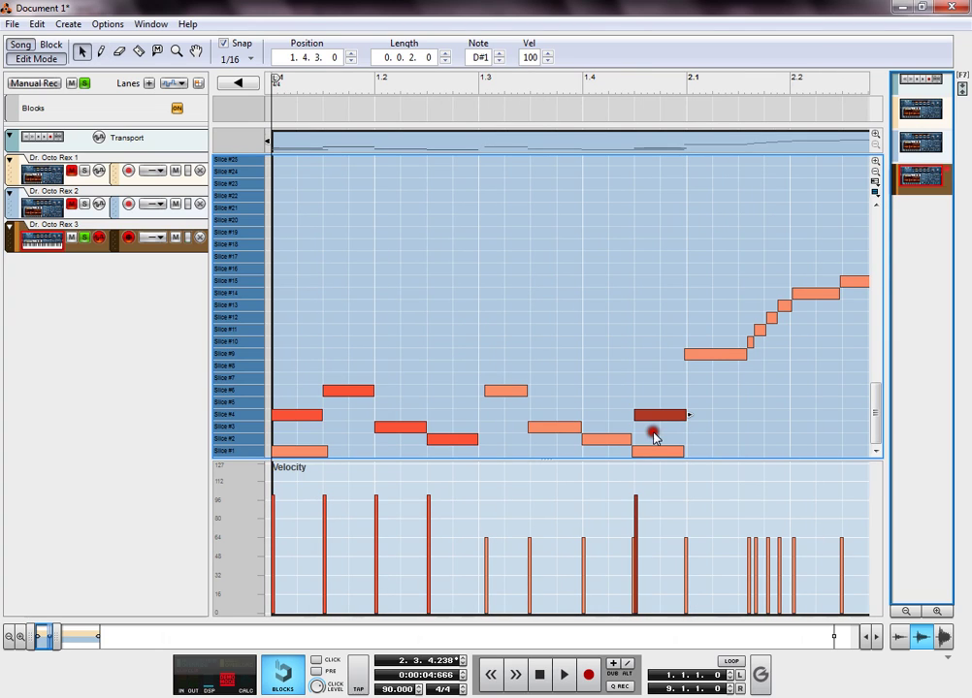
{"action": "left_click_drag", "start_coordinate": [661, 416], "coordinate": [704, 417]}
{"action": "left_click", "coordinate": [626, 401]}
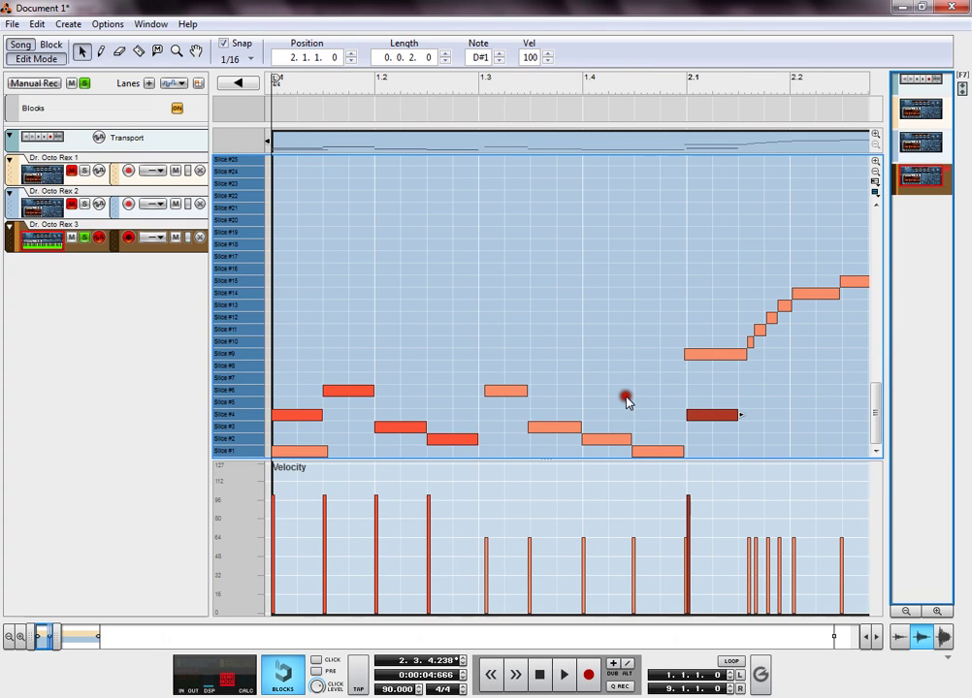
{"action": "key", "text": "space"}
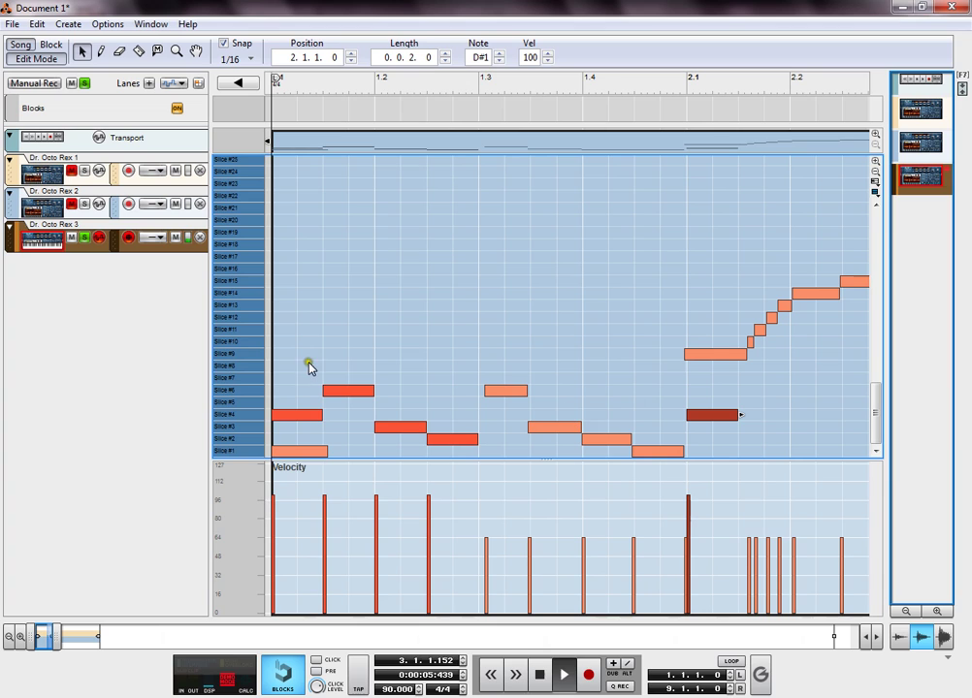
{"action": "left_click", "coordinate": [237, 348]}
{"action": "key", "text": "KP_0"}
{"action": "key", "text": "KP_0"}
{"action": "key", "text": "KP_0"}
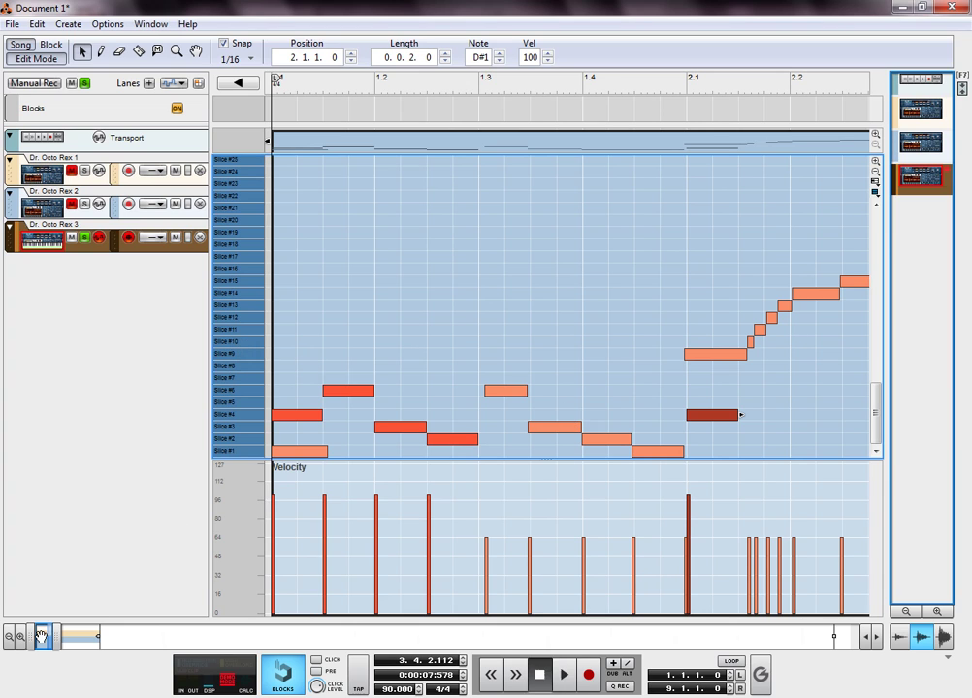
{"action": "key", "text": "space"}
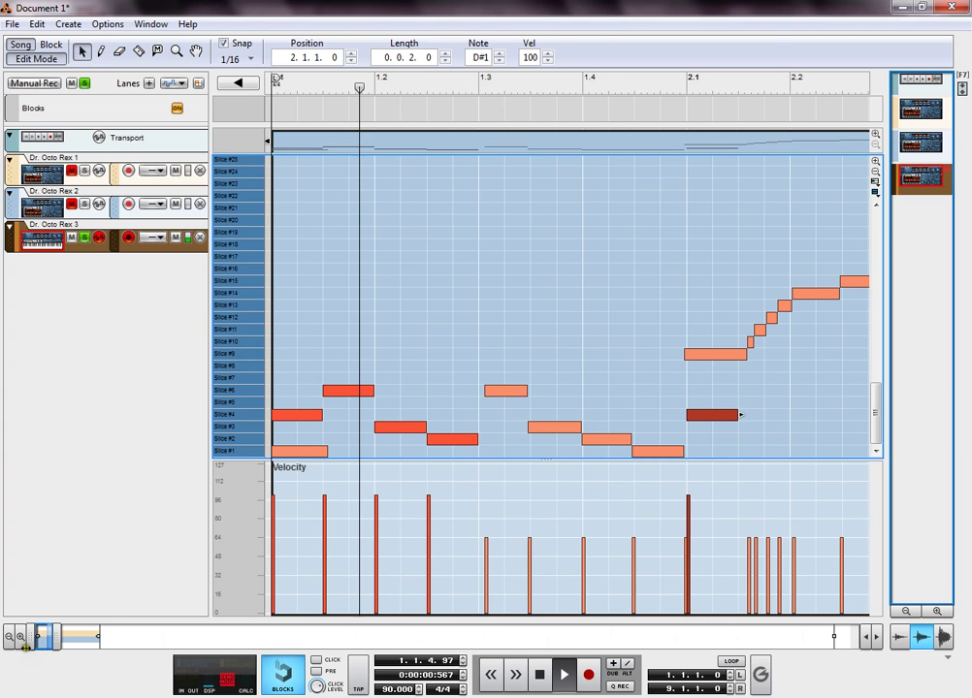
Step: Play the second bar from 2.1.1.0 and set the playhead back to that position
{"action": "left_click_drag", "start_coordinate": [39, 638], "coordinate": [42, 638]}
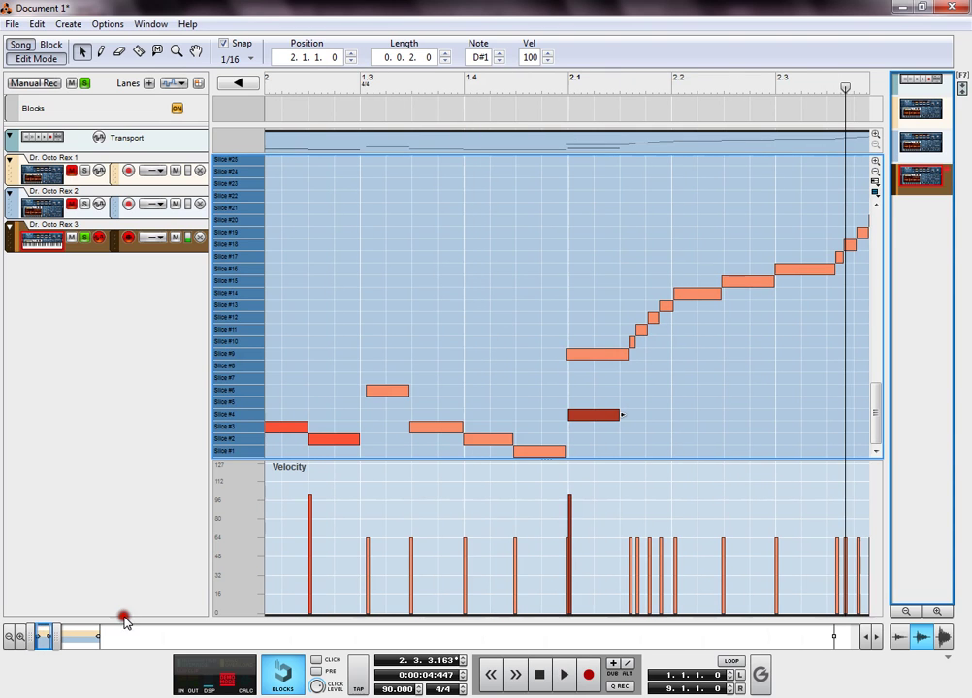
{"action": "key", "text": "KP_0"}
{"action": "key", "text": "KP_0"}
{"action": "key", "text": "space"}
{"action": "left_click", "coordinate": [567, 86]}
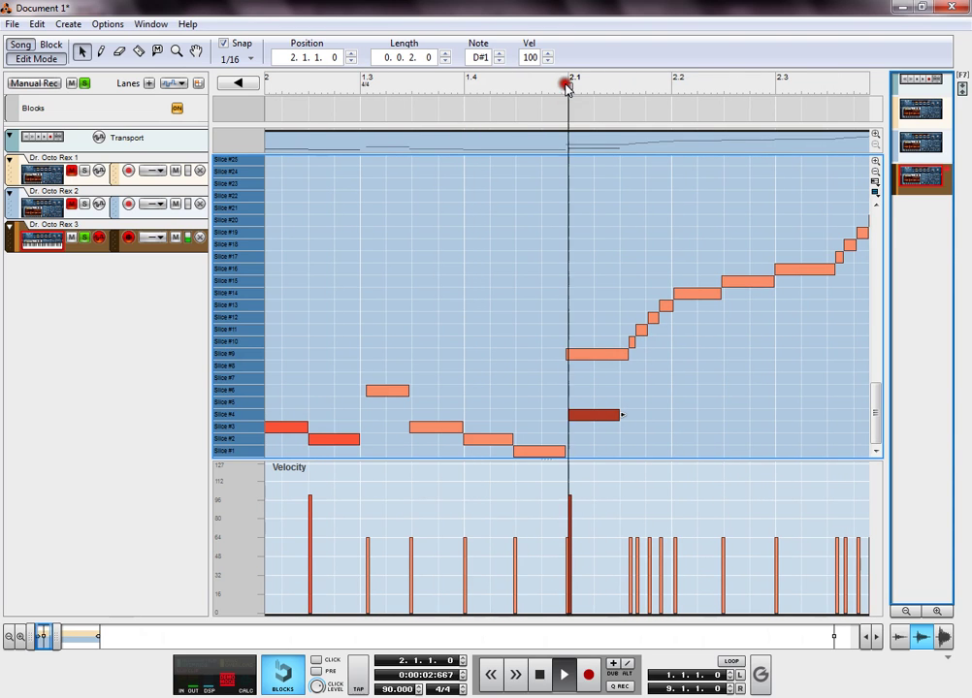
{"action": "key", "text": "space"}
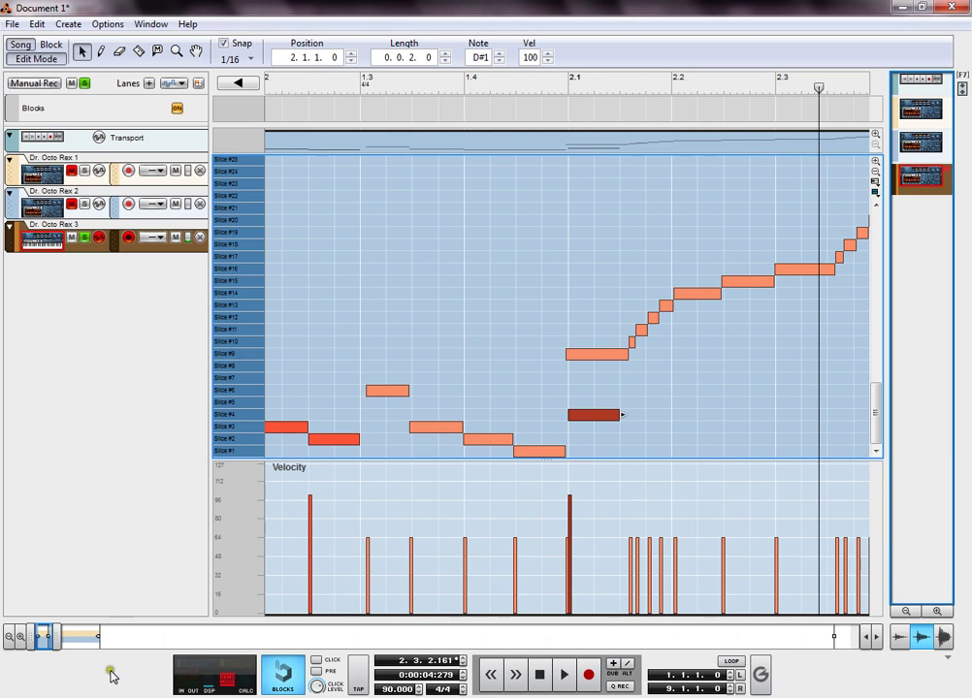
{"action": "key", "text": "KP_0"}
{"action": "key", "text": "KP_0"}
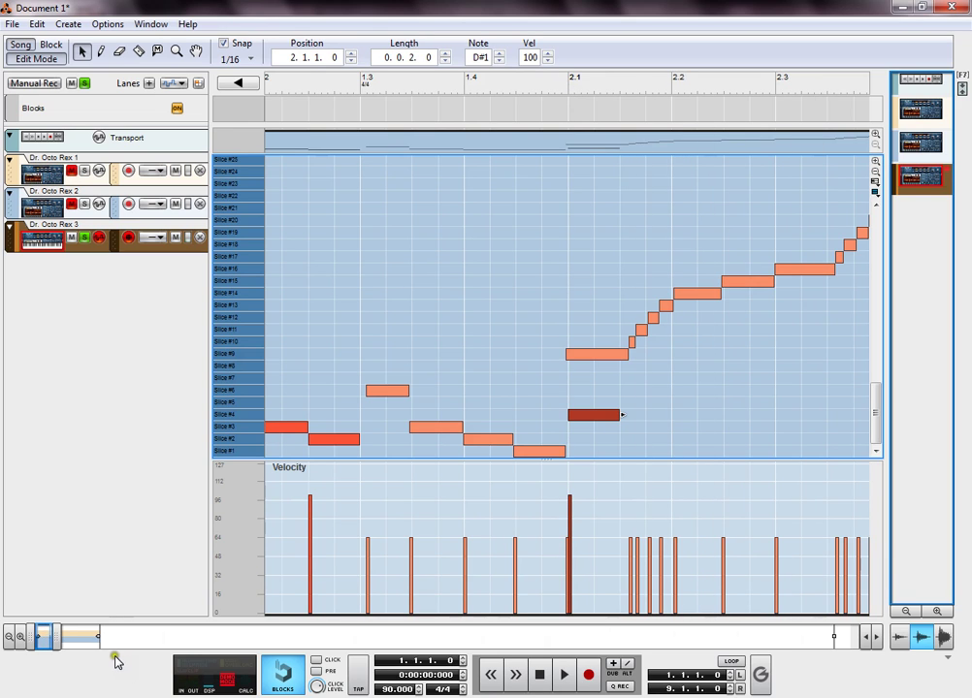
{"action": "left_click", "coordinate": [569, 83]}
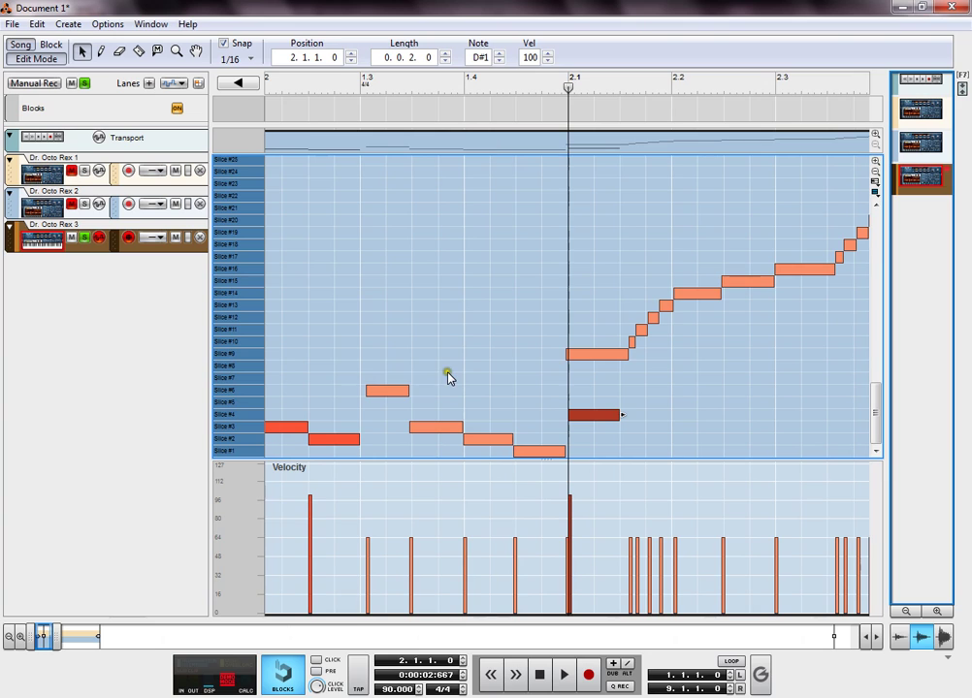
Step: Select the rising run of notes from Slice #9 to Slice #22 in bar 2, play it, and shift the run down one slice
{"action": "left_click", "coordinate": [635, 407]}
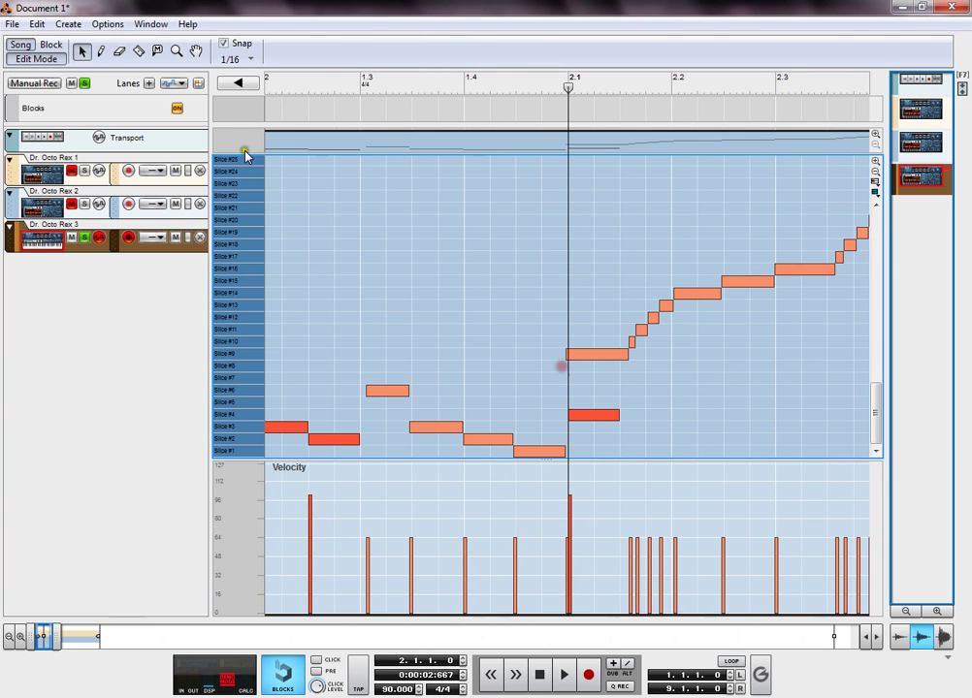
{"action": "left_click_drag", "start_coordinate": [535, 166], "coordinate": [782, 367]}
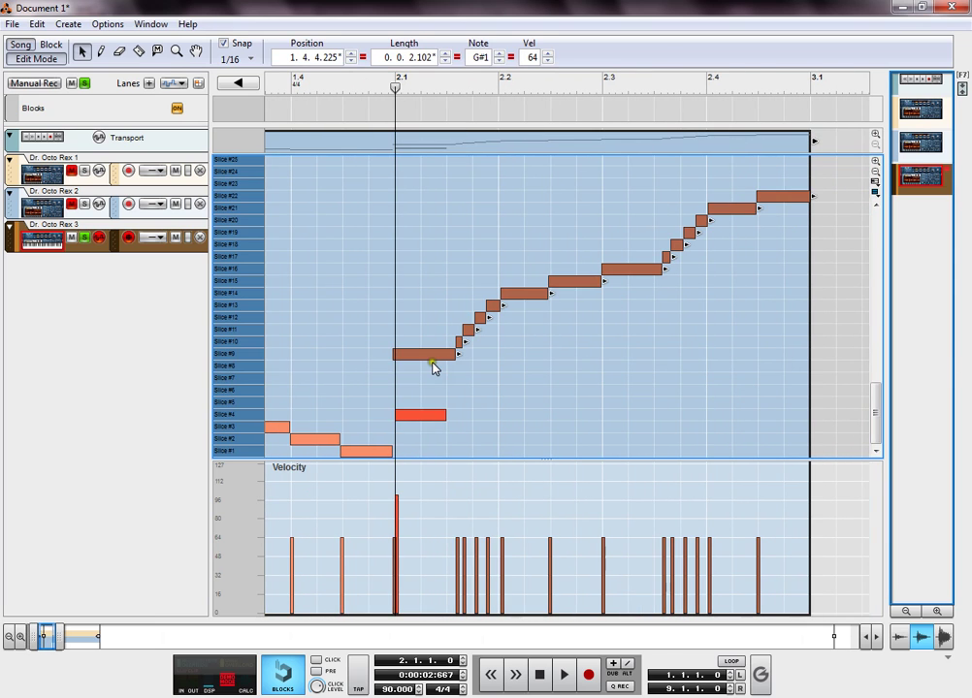
{"action": "key", "text": "space"}
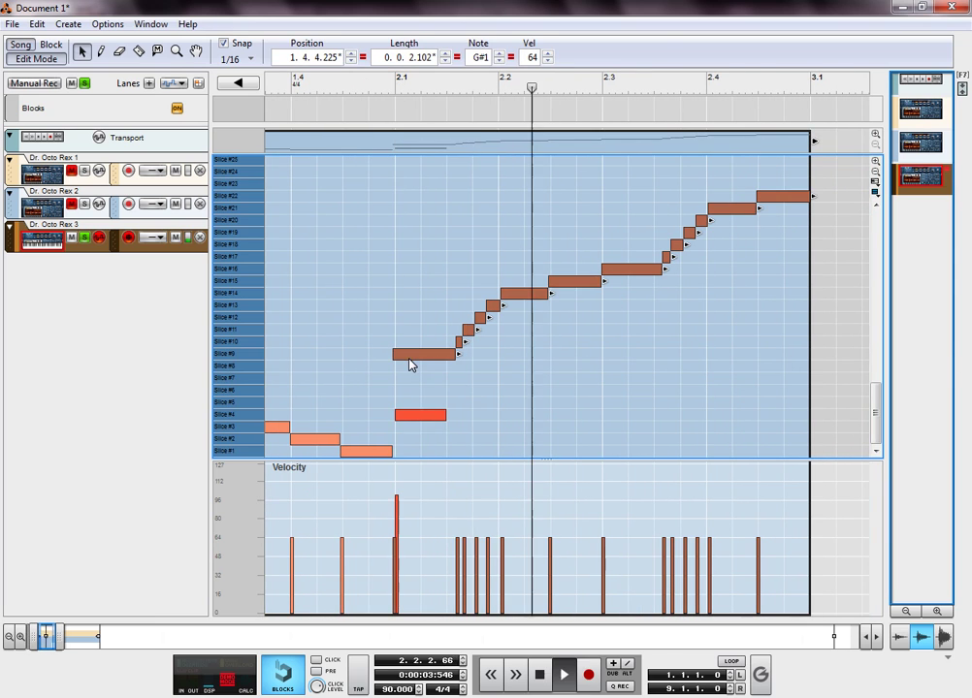
{"action": "left_click_drag", "start_coordinate": [408, 360], "coordinate": [405, 370]}
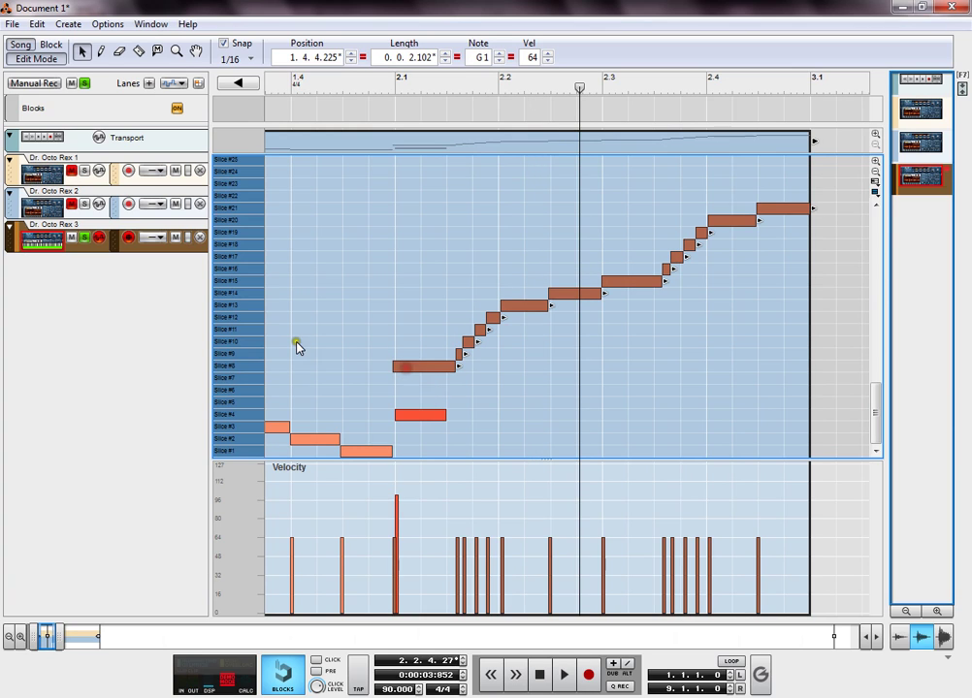
Step: Audition the slices around Slice #9 to #12 and play the shifted bar 2 pattern repeatedly
{"action": "left_click", "coordinate": [233, 353]}
{"action": "left_click_drag", "start_coordinate": [236, 350], "coordinate": [239, 318]}
{"action": "key", "text": "KP_0"}
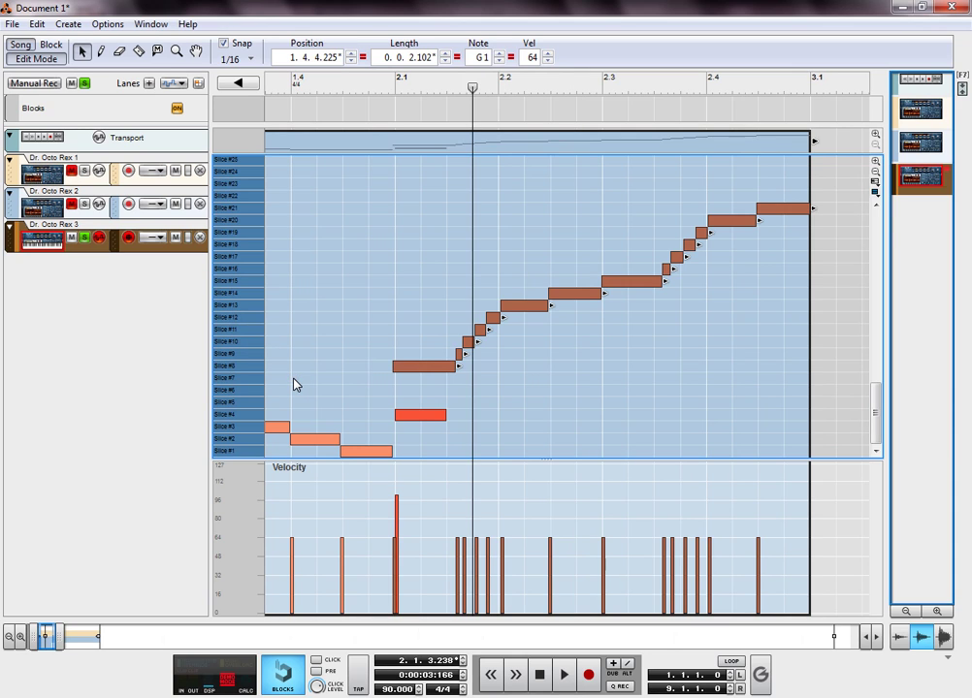
{"action": "key", "text": "space"}
{"action": "left_click", "coordinate": [291, 385]}
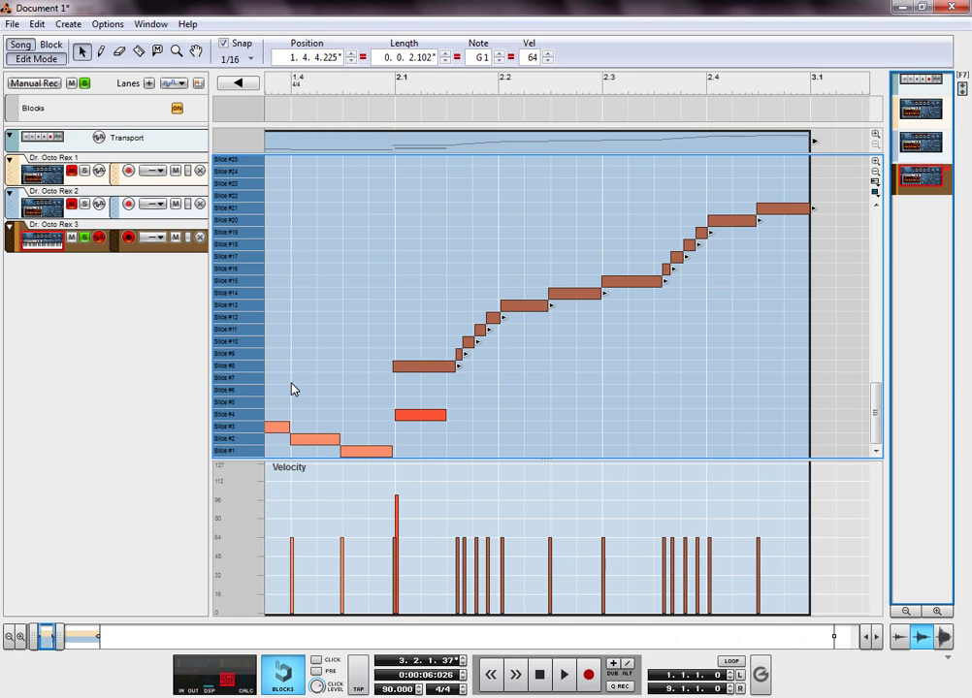
{"action": "key", "text": "space"}
{"action": "key", "text": "space"}
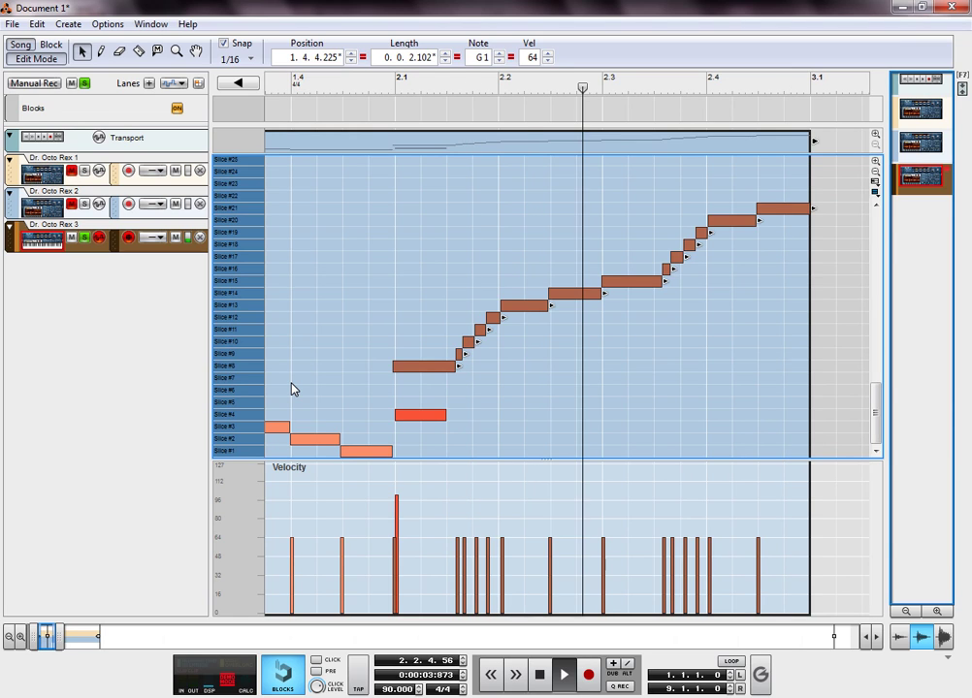
{"action": "key", "text": "space"}
{"action": "key", "text": "KP_0"}
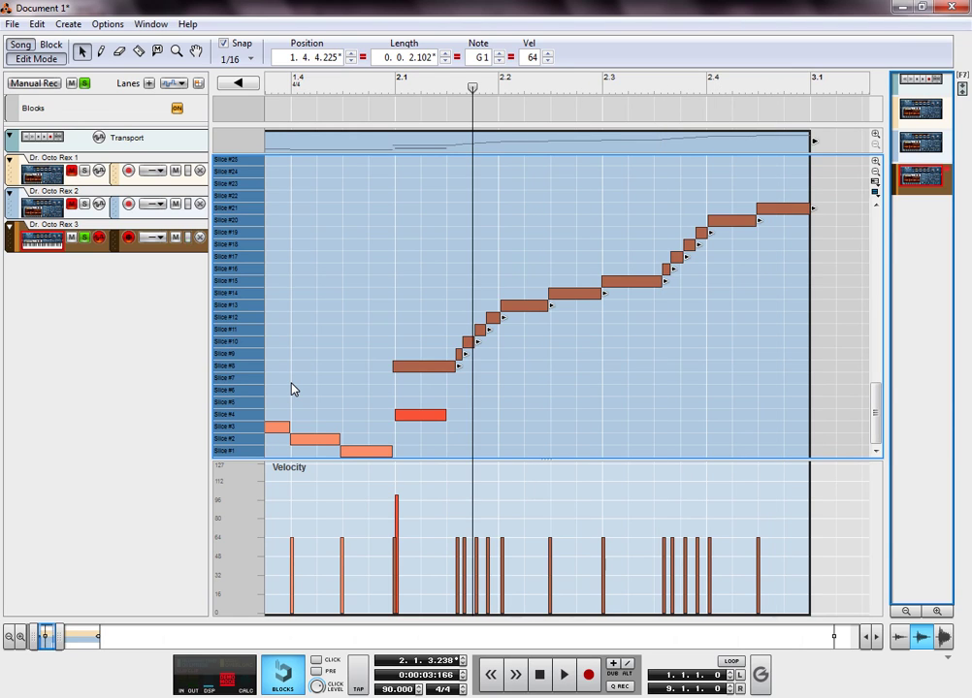
{"action": "key", "text": "KP_0"}
{"action": "key", "text": "space"}
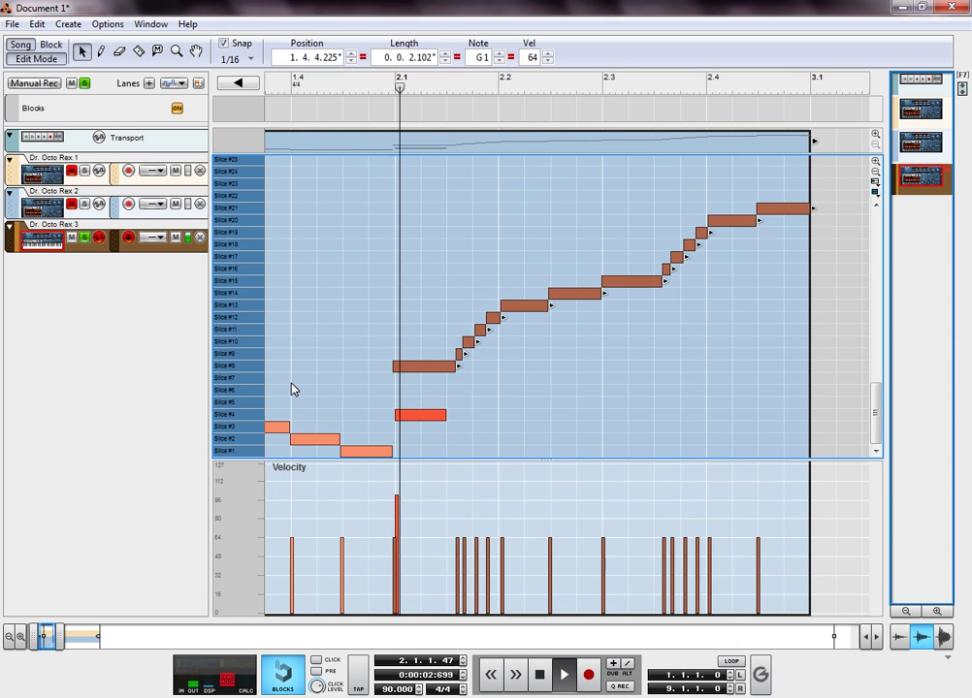
Step: Move only the Slice #8 note at the start of bar 2 to Slice #1, and return the playhead to 1.1.1.0
{"action": "left_click", "coordinate": [533, 435]}
{"action": "left_click", "coordinate": [430, 373]}
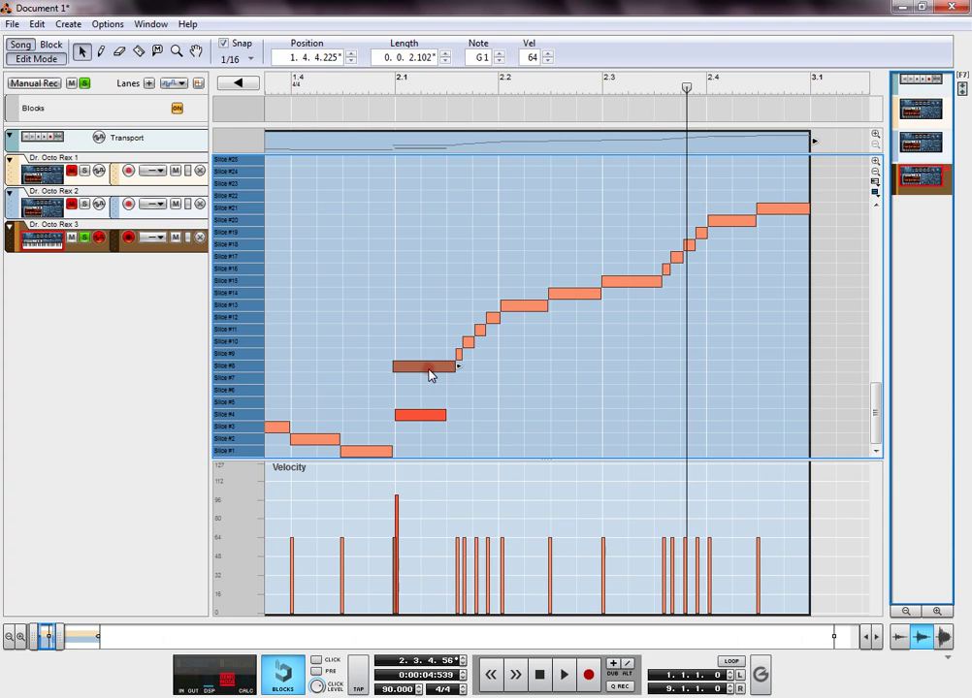
{"action": "left_click", "coordinate": [417, 419]}
{"action": "left_click", "coordinate": [409, 370]}
{"action": "left_click_drag", "start_coordinate": [409, 371], "coordinate": [409, 382]}
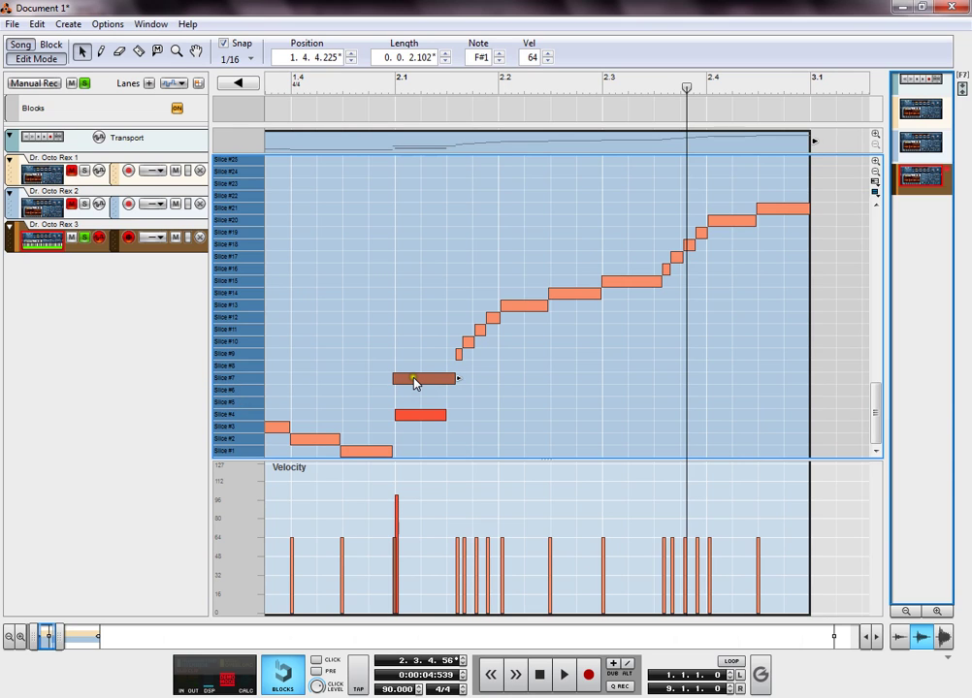
{"action": "left_click_drag", "start_coordinate": [414, 378], "coordinate": [432, 471]}
{"action": "key", "text": "shift+Return"}
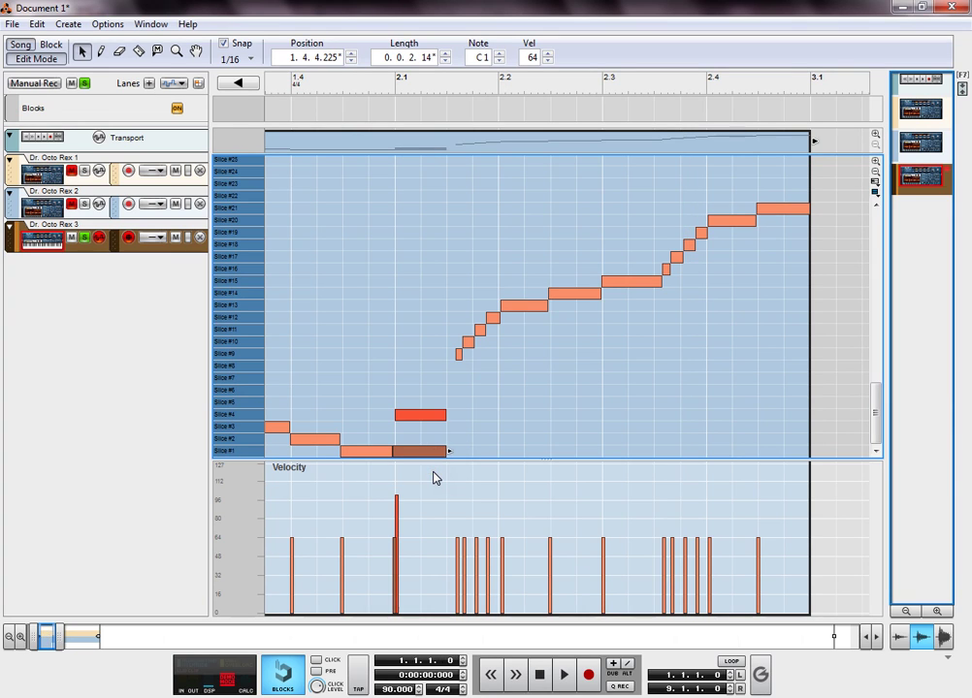
Step: In bar 2, raise the beat 2.2 note to Slice #14 and move the two following long notes to Slice #3 and Slice #10
{"action": "key", "text": "space"}
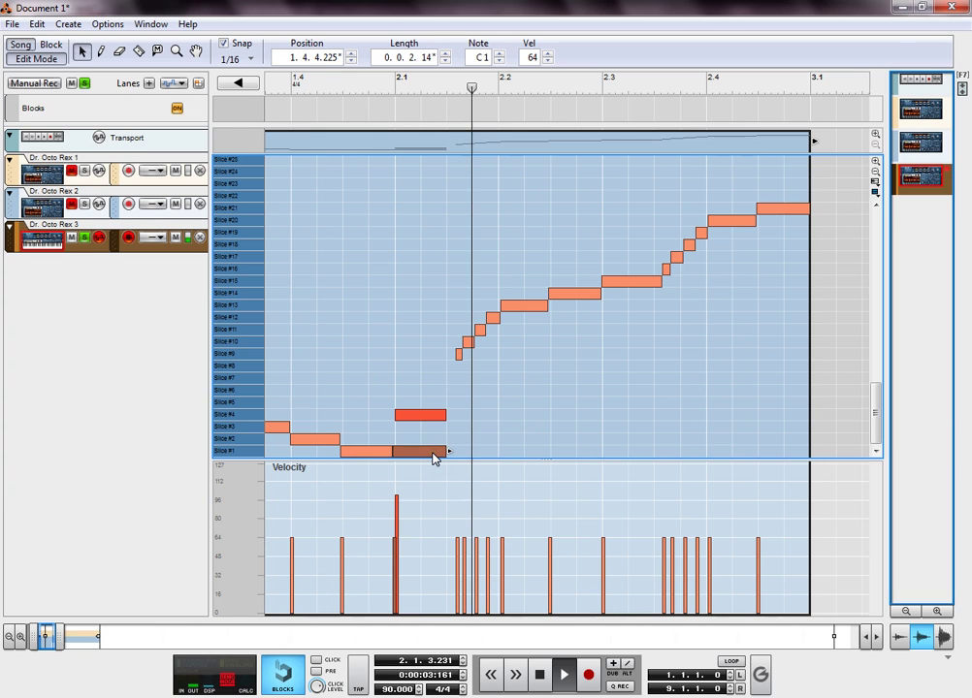
{"action": "left_click_drag", "start_coordinate": [508, 307], "coordinate": [560, 312]}
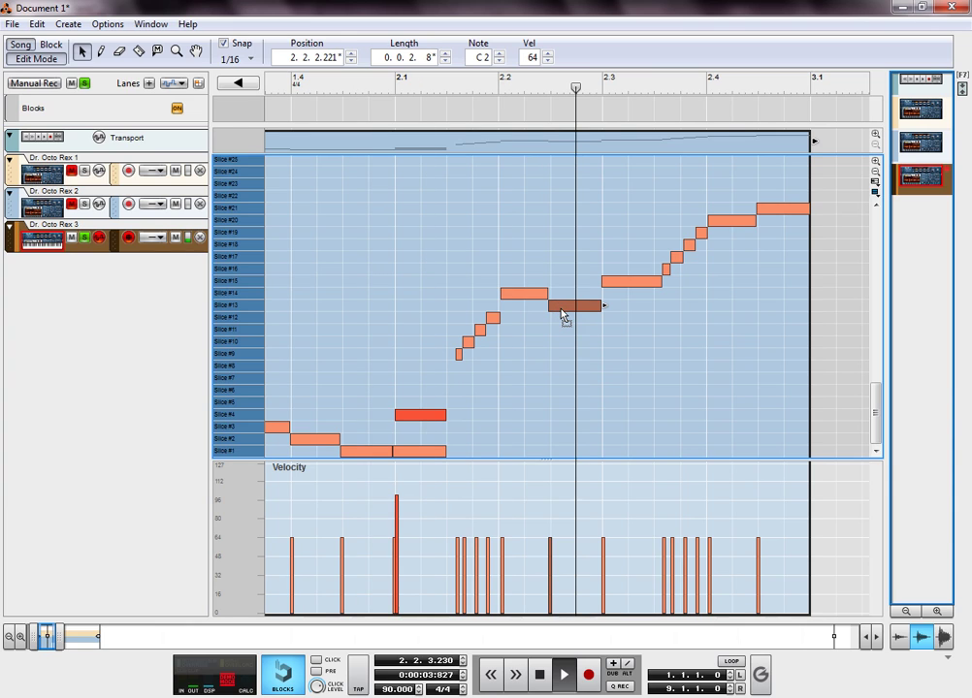
{"action": "left_click", "coordinate": [562, 307]}
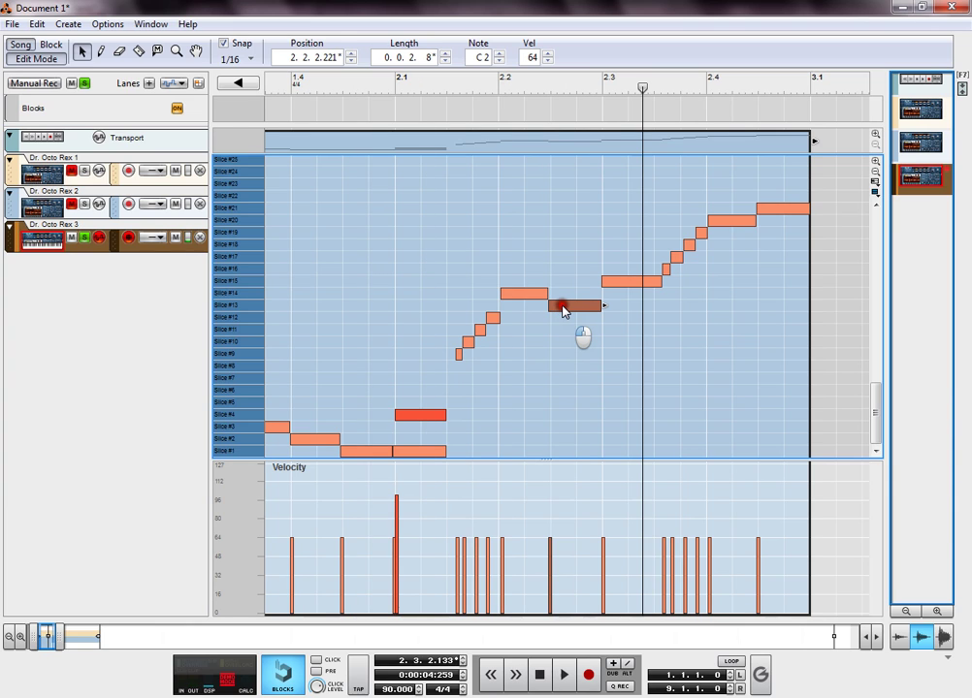
{"action": "left_click_drag", "start_coordinate": [565, 310], "coordinate": [560, 431]}
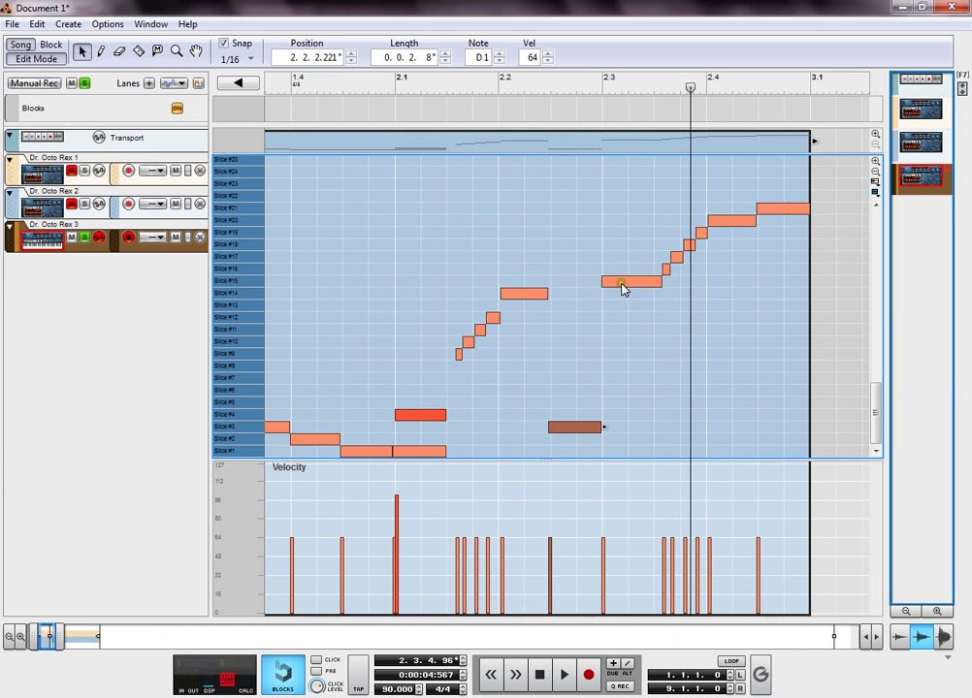
{"action": "left_click_drag", "start_coordinate": [621, 287], "coordinate": [616, 347]}
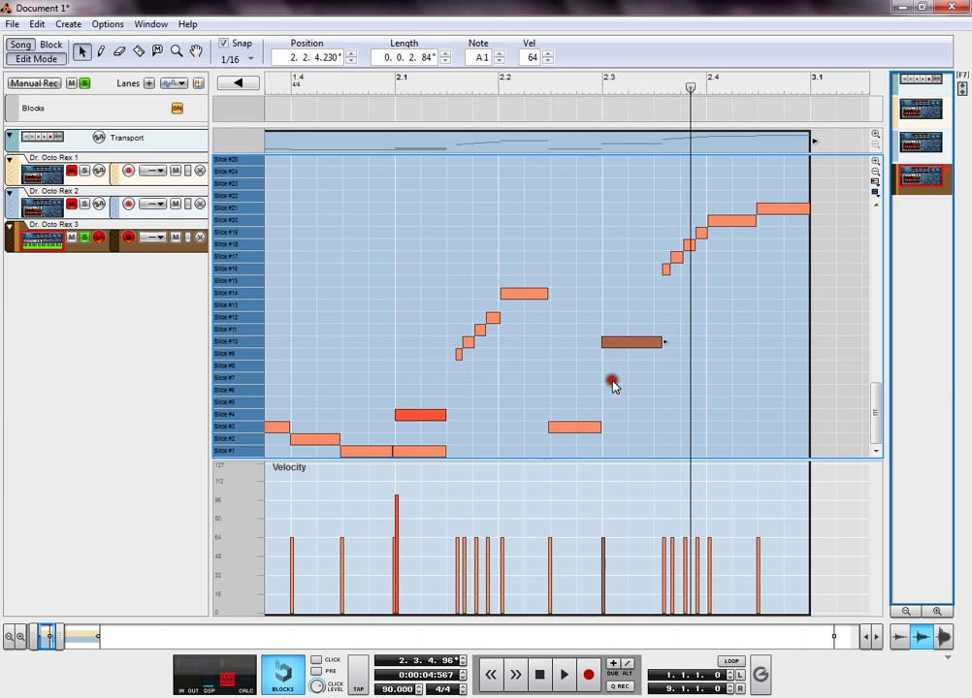
Step: Audition the low slices, draw a Slice #2 note of length 0.0.2.0 at 2.3.1.0, and play the pattern
{"action": "left_click", "coordinate": [599, 388]}
{"action": "left_click_drag", "start_coordinate": [231, 388], "coordinate": [246, 433]}
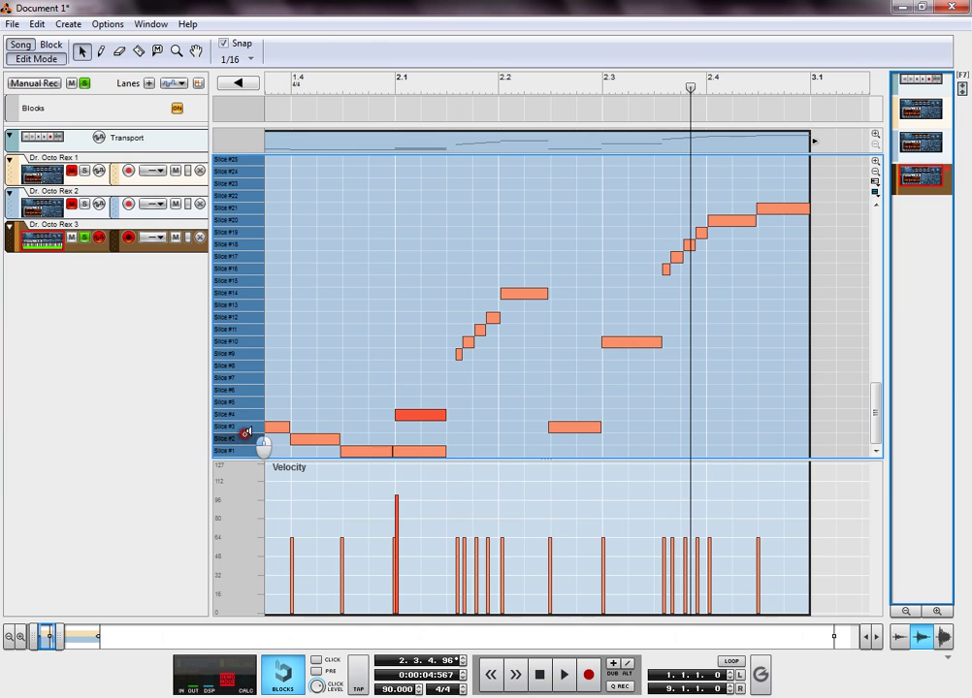
{"action": "left_click", "coordinate": [101, 51]}
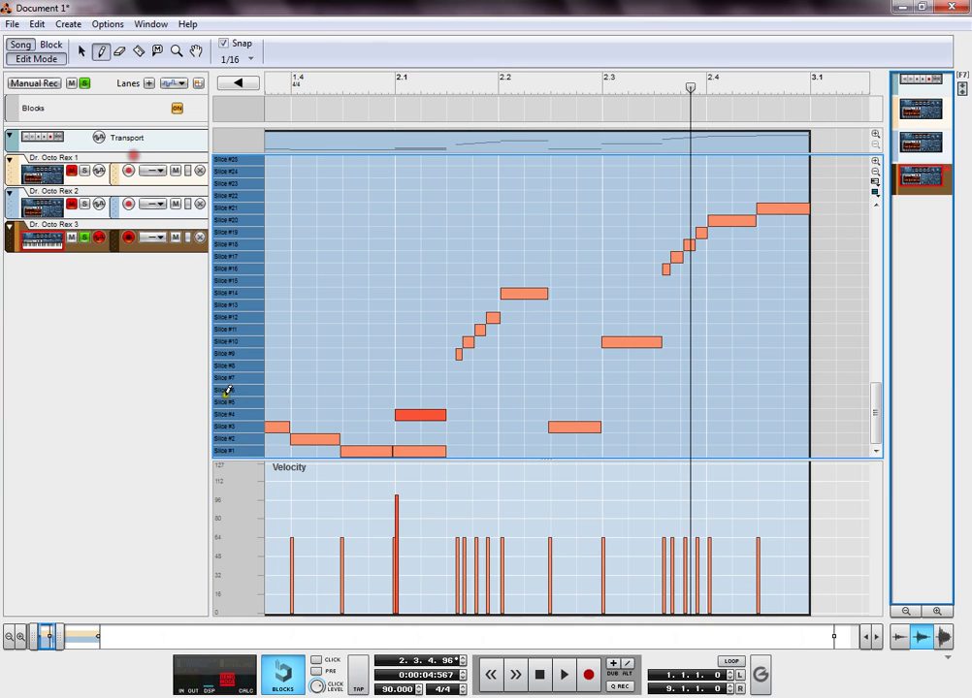
{"action": "left_click_drag", "start_coordinate": [606, 440], "coordinate": [623, 449]}
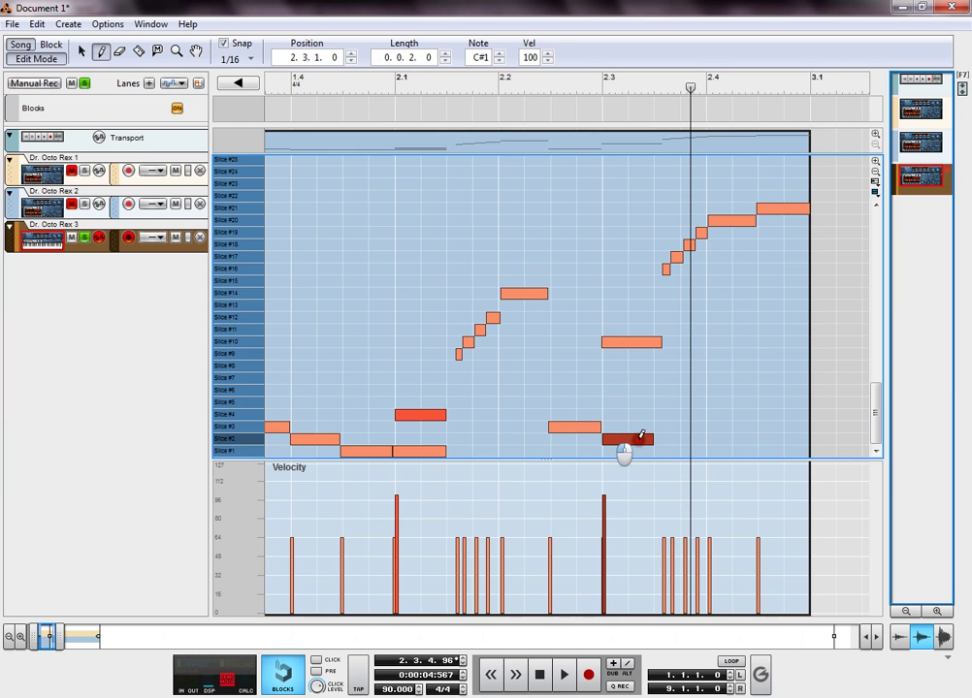
{"action": "key", "text": "space"}
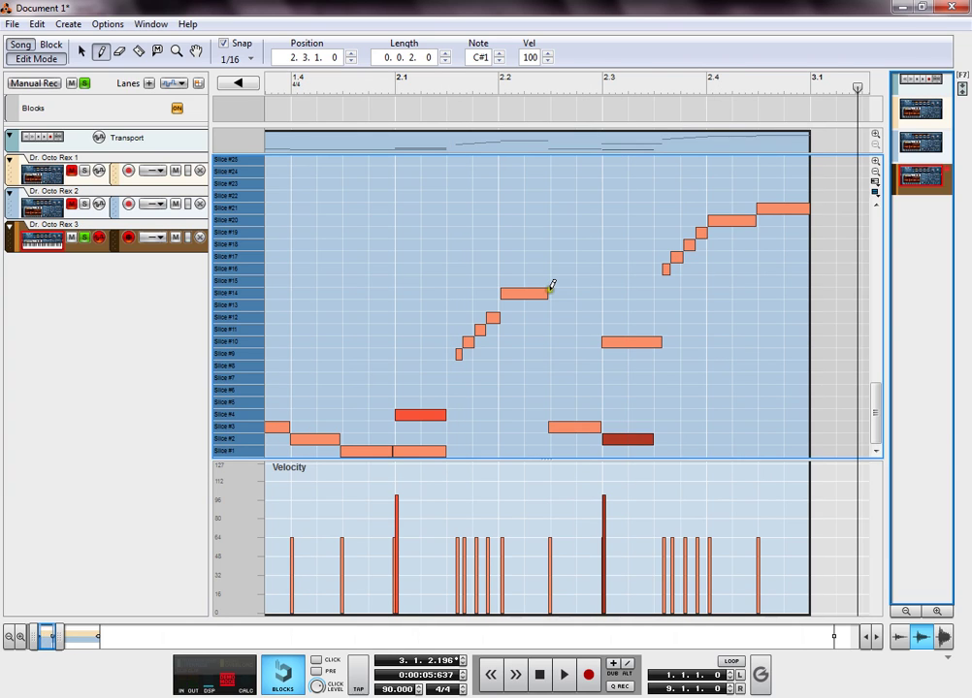
Step: Move the last two notes of bar 2 to Slice #22 and Slice #19, and play the loop through
{"action": "left_click", "coordinate": [81, 52]}
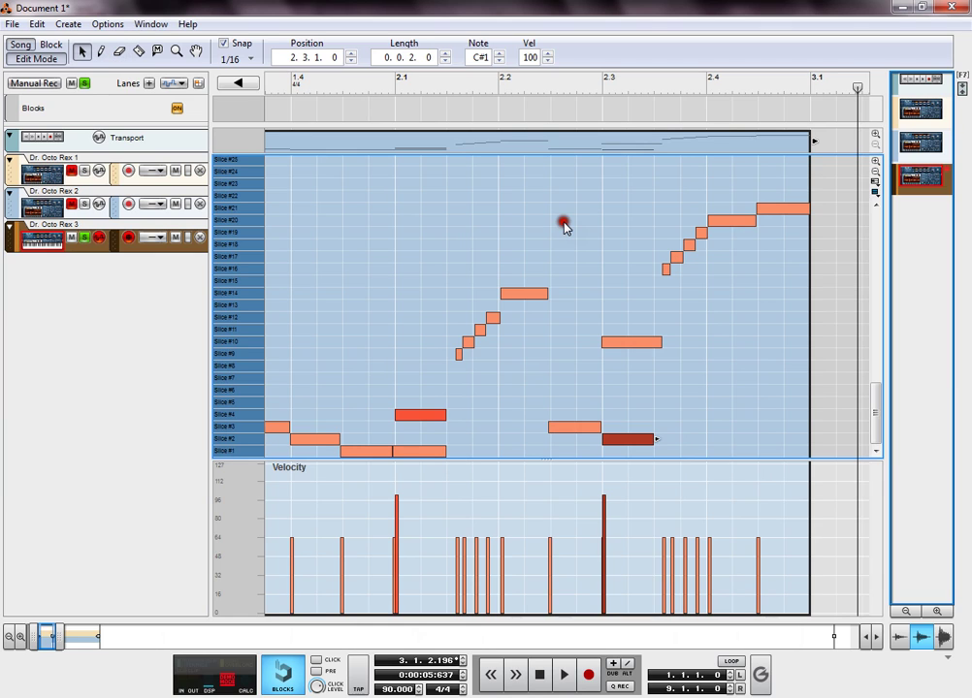
{"action": "left_click_drag", "start_coordinate": [743, 222], "coordinate": [766, 237]}
{"action": "key", "text": "space"}
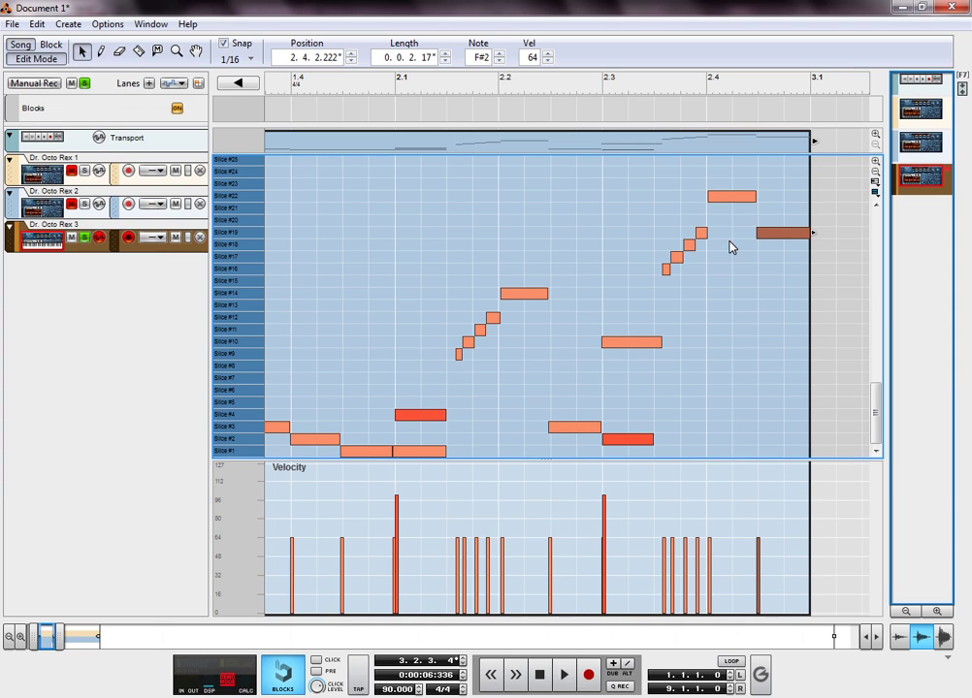
{"action": "key", "text": "space"}
{"action": "key", "text": "space"}
{"action": "key", "text": "space"}
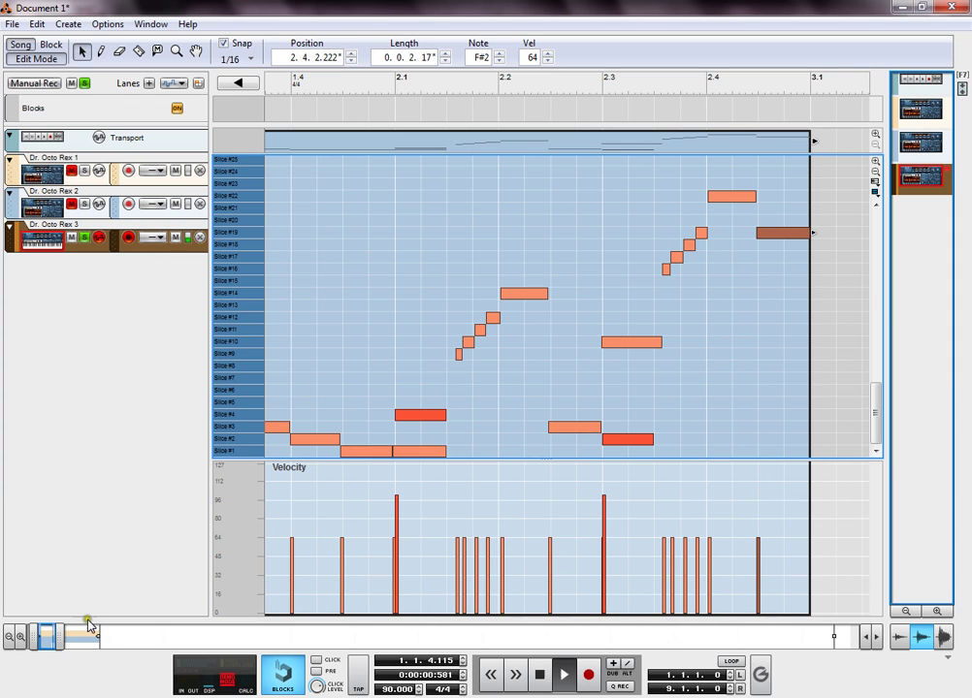
{"action": "left_click_drag", "start_coordinate": [49, 635], "coordinate": [53, 638]}
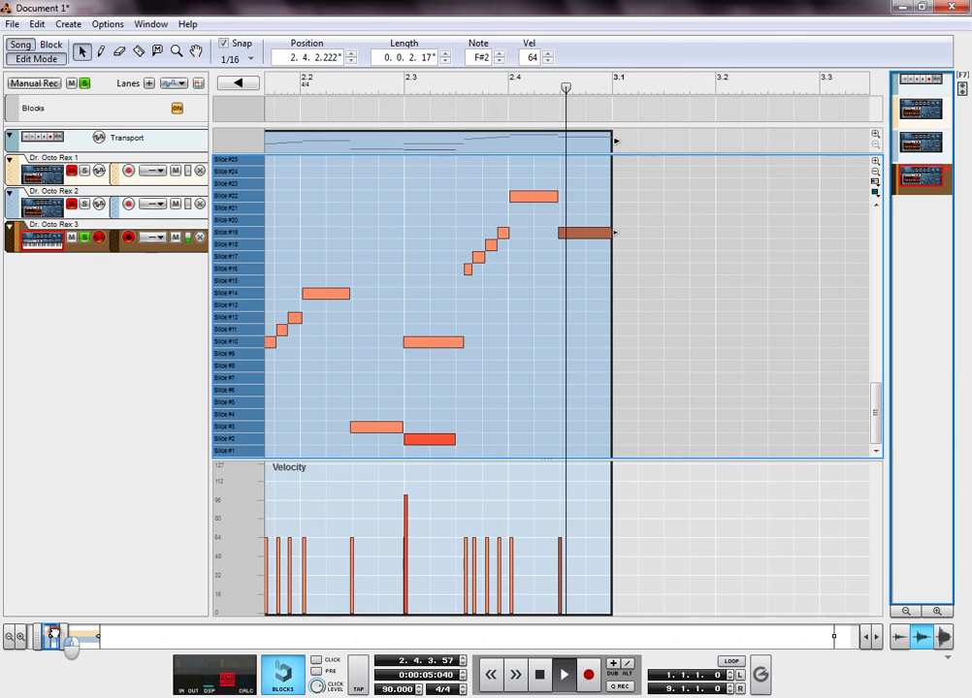
{"action": "key", "text": "space"}
{"action": "key", "text": "space"}
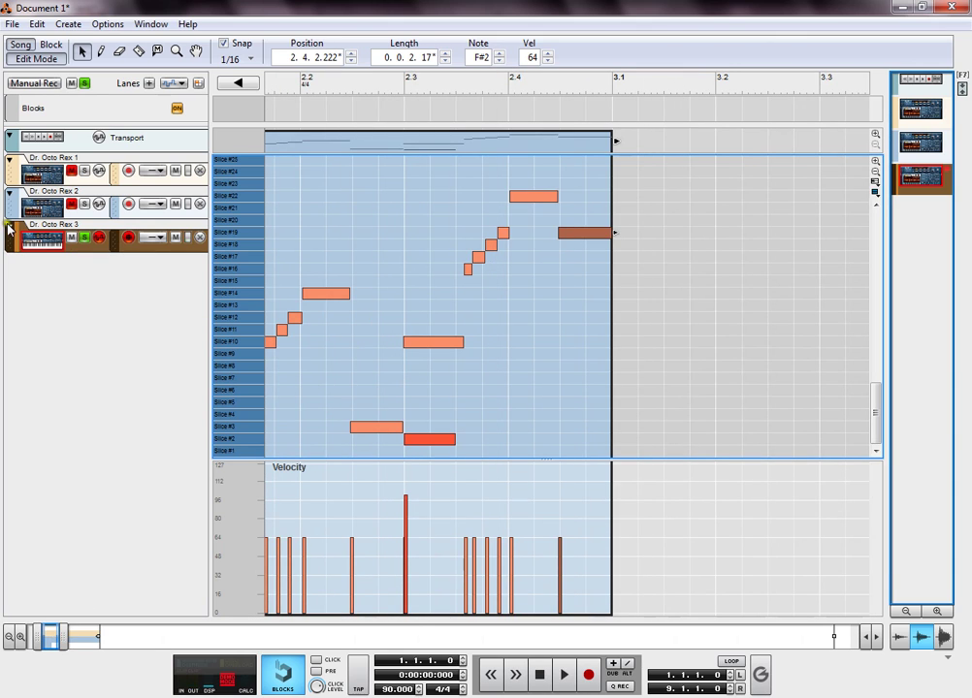
Step: Solo Dr. Octo Rex 2 and Dr. Octo Rex 1 alongside the third track, playing the song from the start each time
{"action": "left_click", "coordinate": [86, 206]}
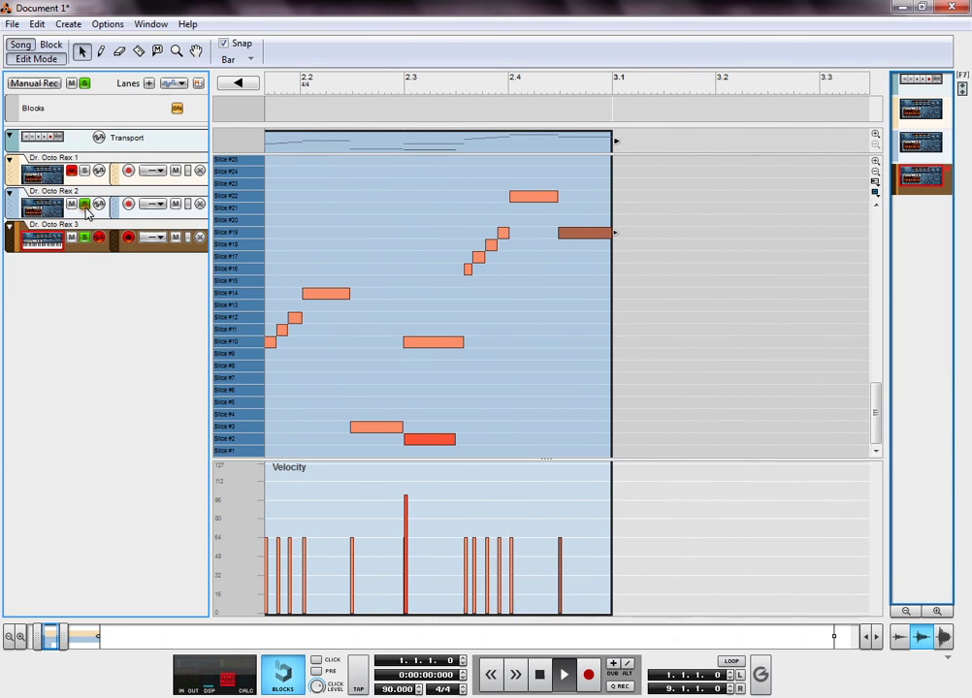
{"action": "key", "text": "space"}
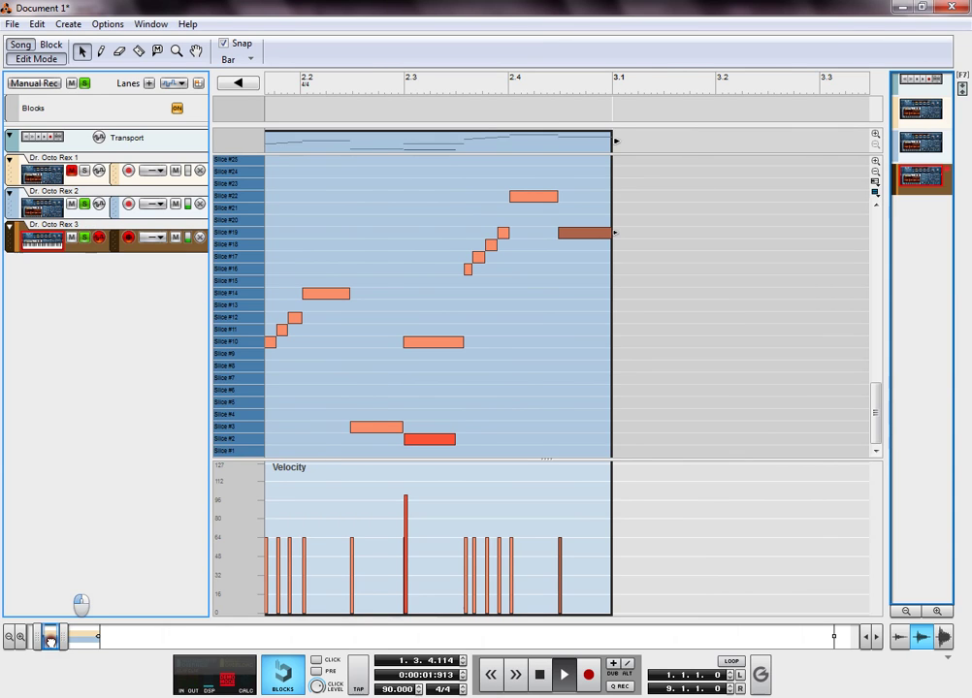
{"action": "left_click_drag", "start_coordinate": [50, 637], "coordinate": [44, 640]}
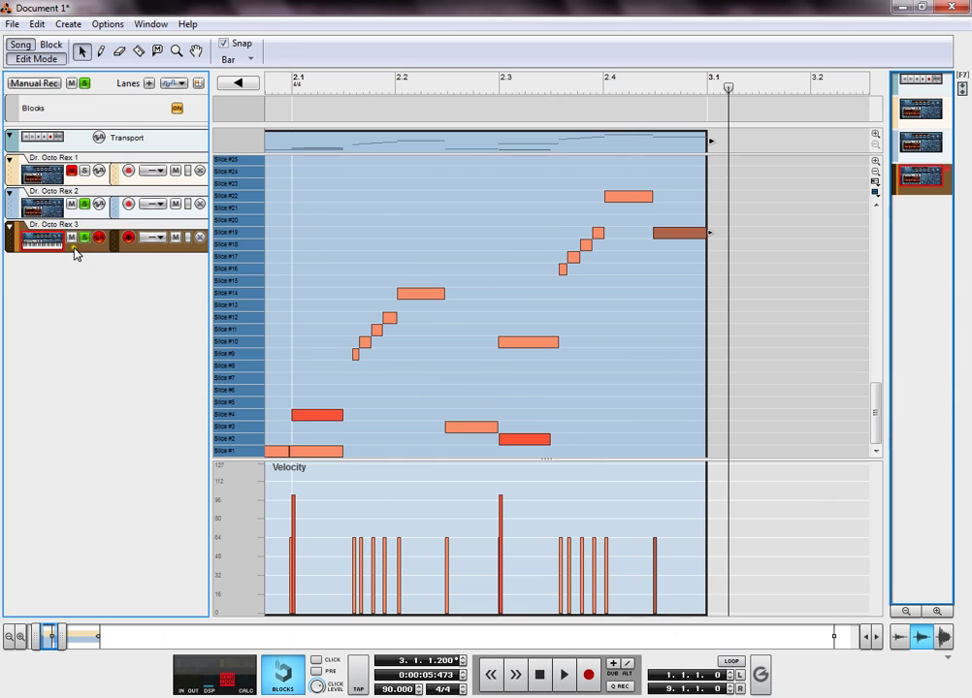
{"action": "left_click", "coordinate": [84, 171]}
{"action": "key", "text": "KP_0"}
{"action": "key", "text": "space"}
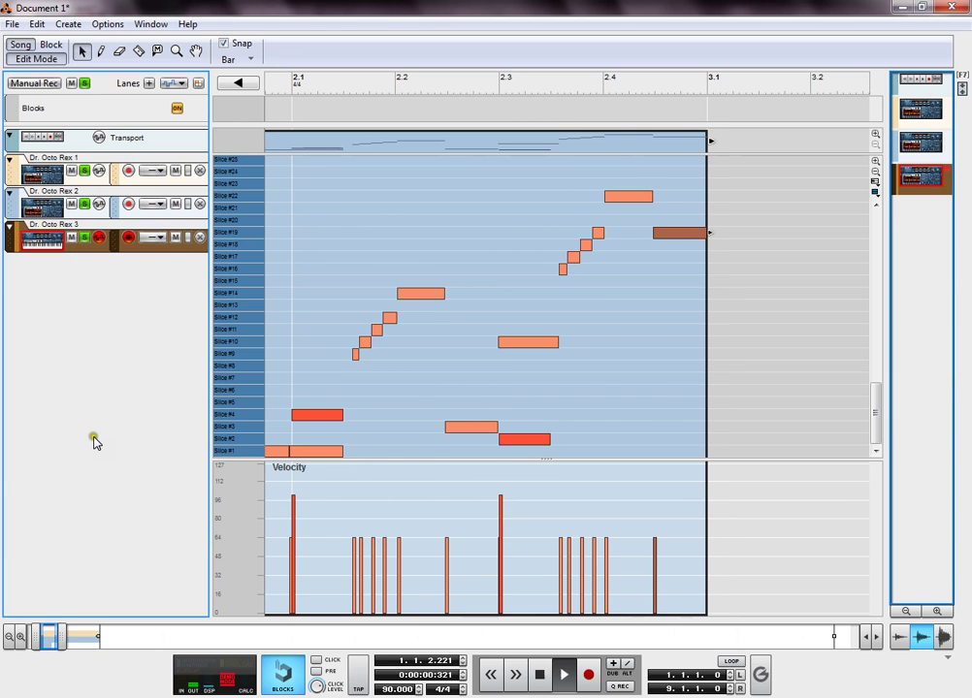
Step: Lower the Dr. Octo Rex 3 channel's input gain in the mixer to about -5 dB while the song plays
{"action": "mouse_move", "coordinate": [304, 694]}
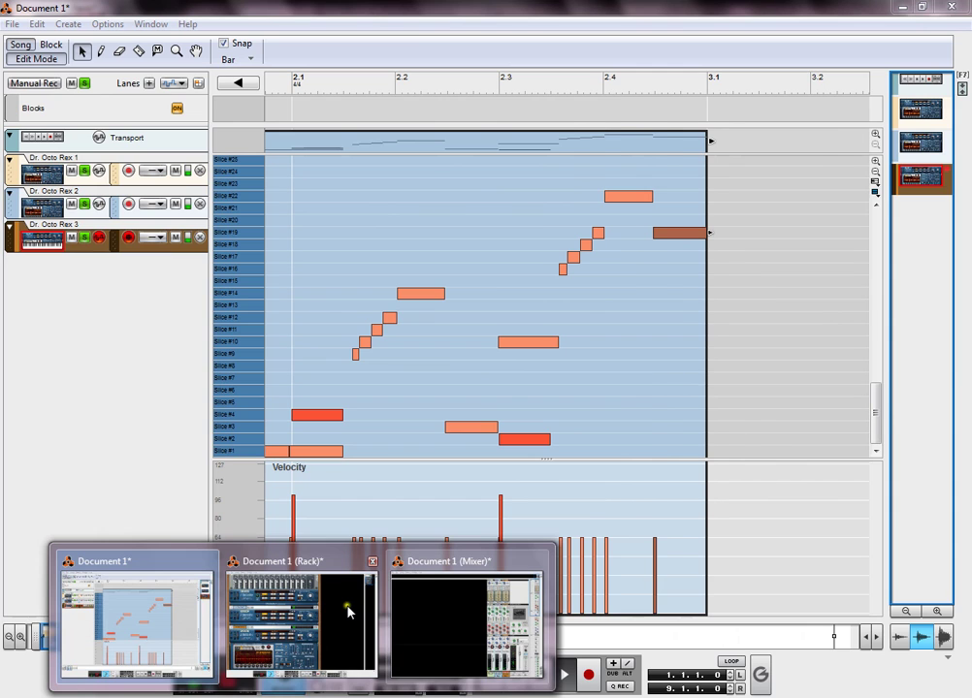
{"action": "left_click", "coordinate": [464, 618]}
{"action": "left_click", "coordinate": [725, 92]}
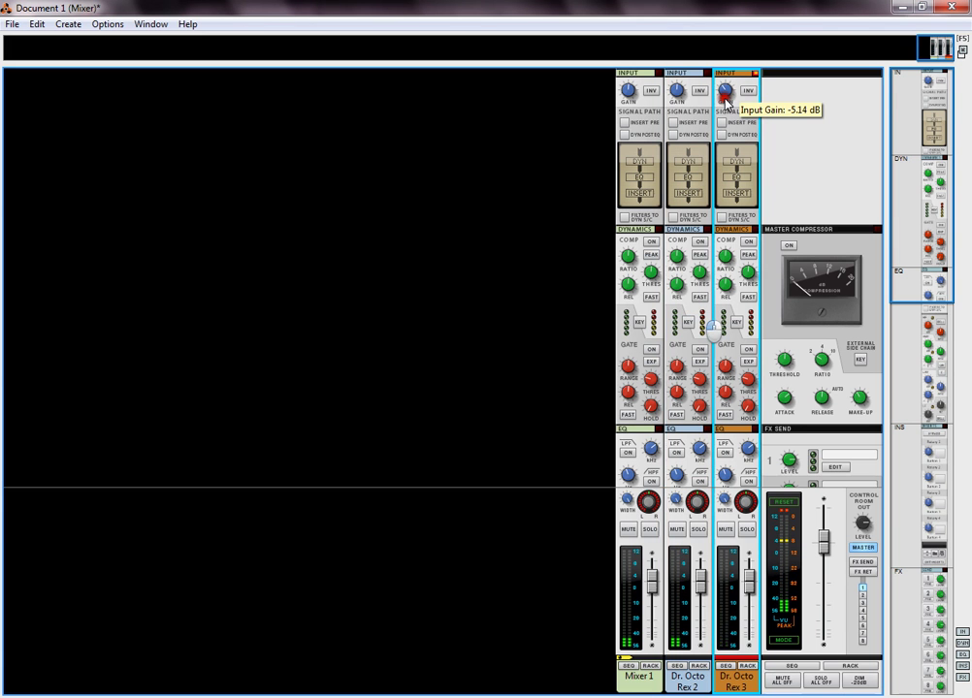
{"action": "left_click_drag", "start_coordinate": [726, 96], "coordinate": [724, 86]}
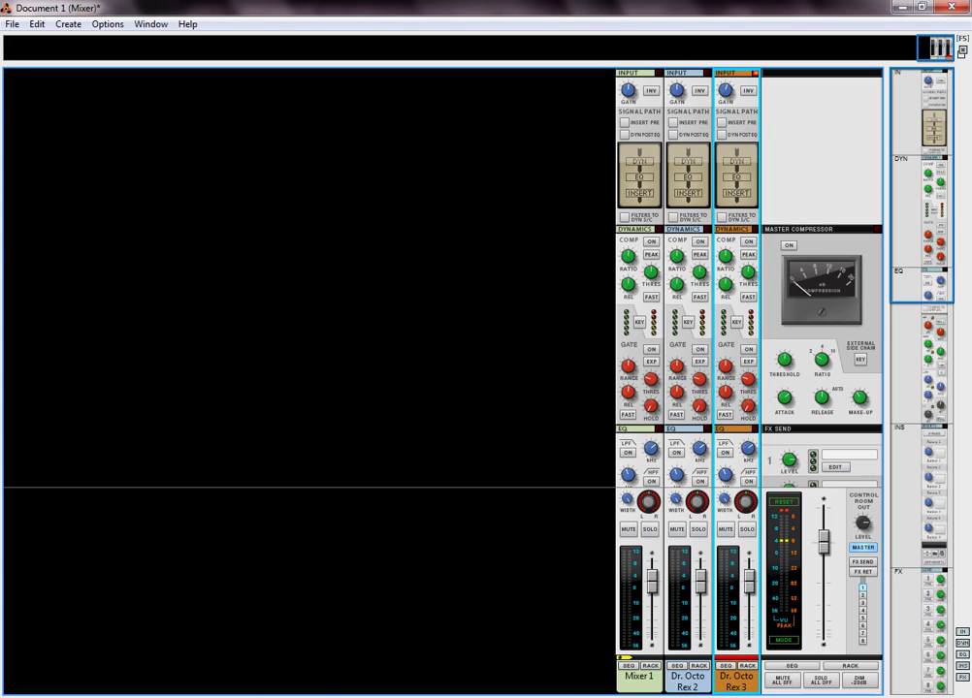
Step: Return to the arrangement view and paste three copies of the two-bar Dr. Octo Rex 3 clip at bars 3, 5 and 7
{"action": "key", "text": "alt+Tab"}
{"action": "left_click", "coordinate": [36, 59]}
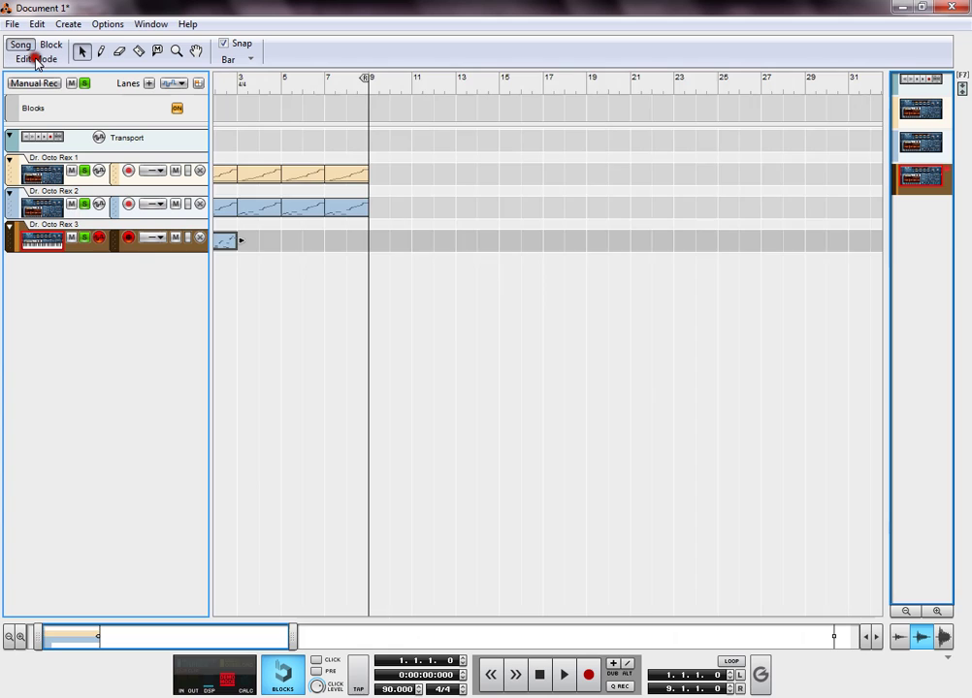
{"action": "key", "text": "ctrl+c"}
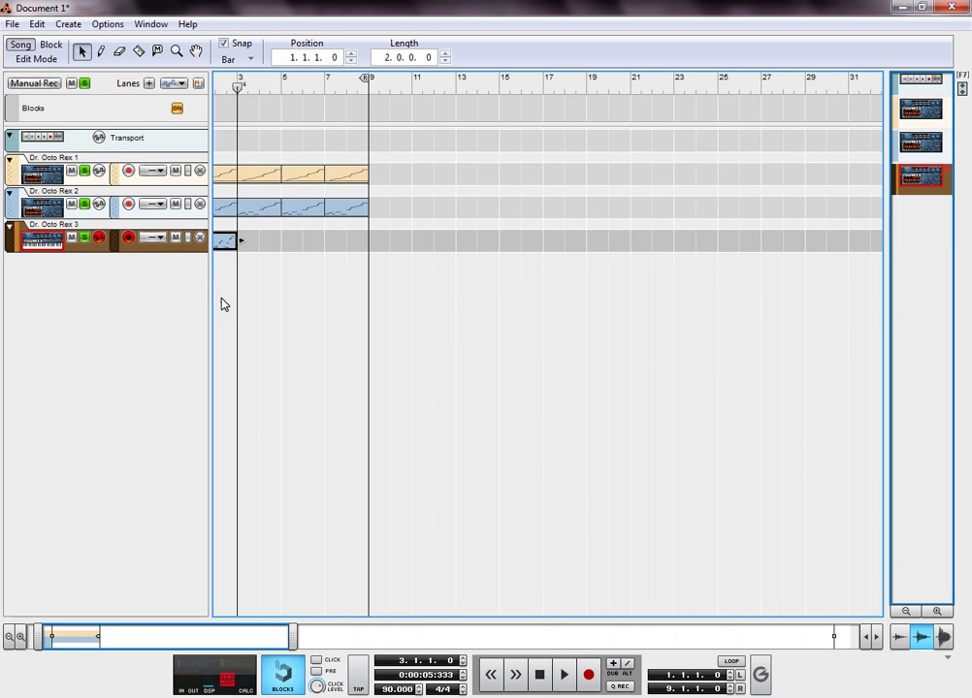
{"action": "key", "text": "ctrl+v"}
{"action": "key", "text": "ctrl+v"}
{"action": "key", "text": "ctrl+v"}
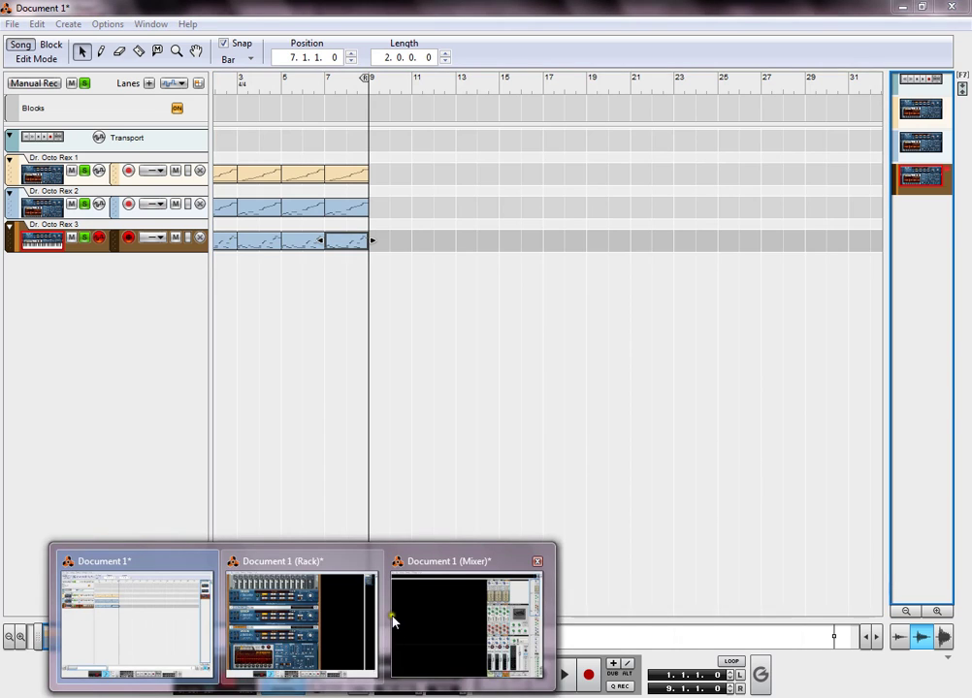
Step: In the mixer, set the input gain to -4.00 dB on Dr. Octo Rex 3 and -0.57 dB on Mixer 1
{"action": "left_click", "coordinate": [393, 623]}
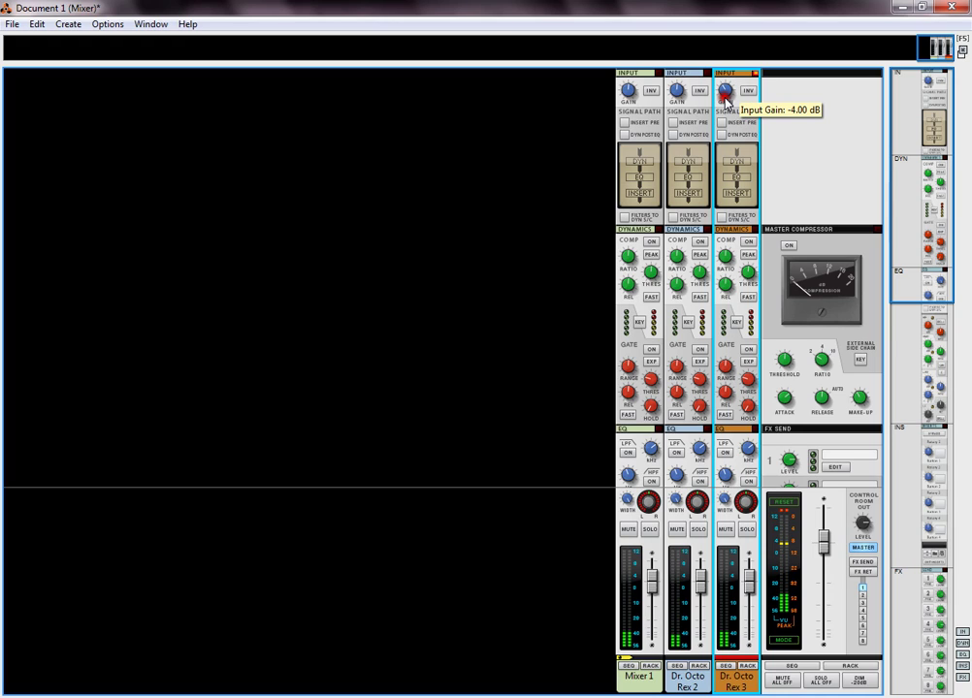
{"action": "left_click_drag", "start_coordinate": [626, 92], "coordinate": [626, 96]}
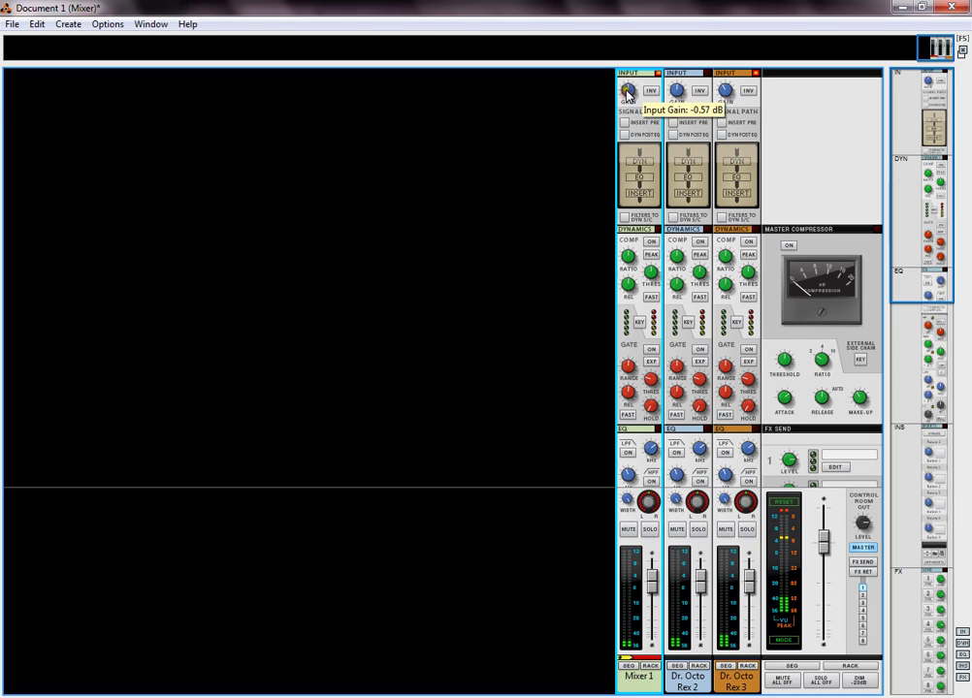
{"action": "left_click", "coordinate": [725, 93]}
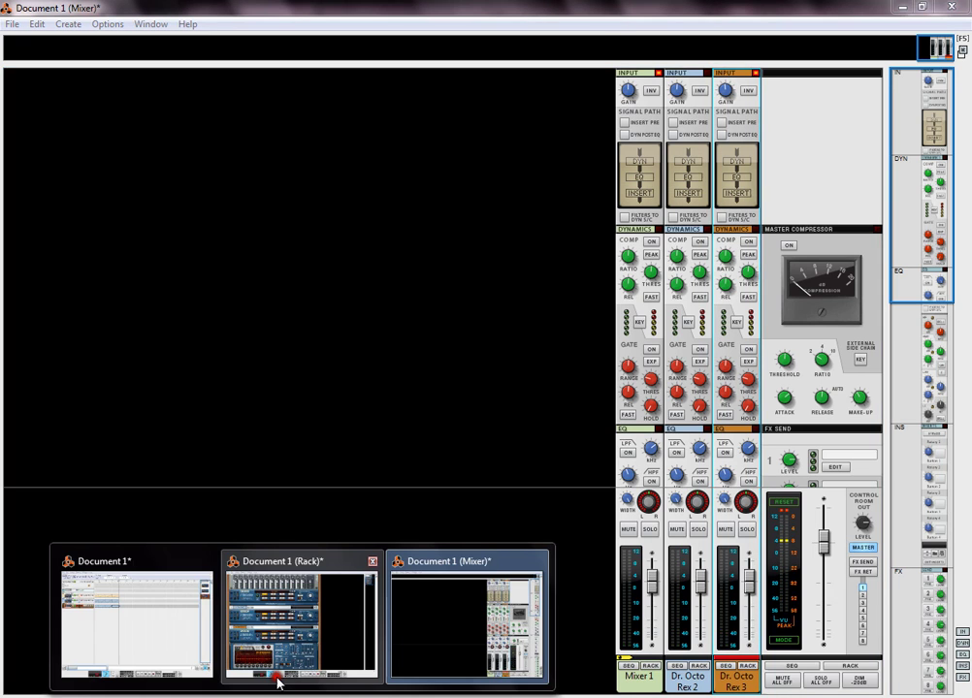
Step: Add a fourth Dr. Octo Rex Loop Player beneath the third one in the rack
{"action": "left_click", "coordinate": [277, 675]}
{"action": "left_click", "coordinate": [37, 480]}
{"action": "right_click", "coordinate": [222, 580]}
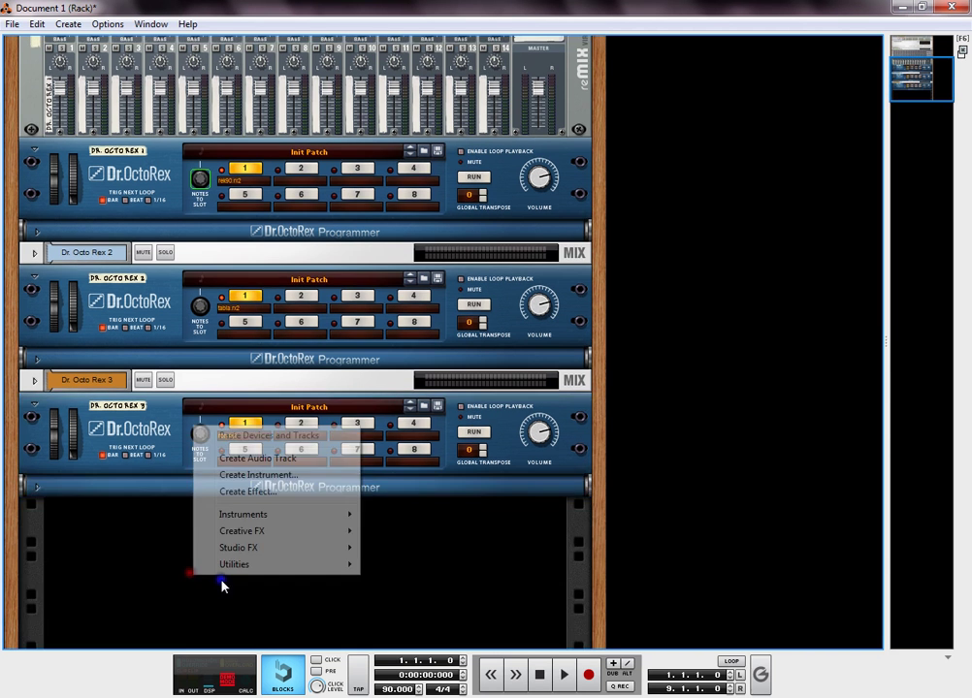
{"action": "mouse_move", "coordinate": [281, 518]}
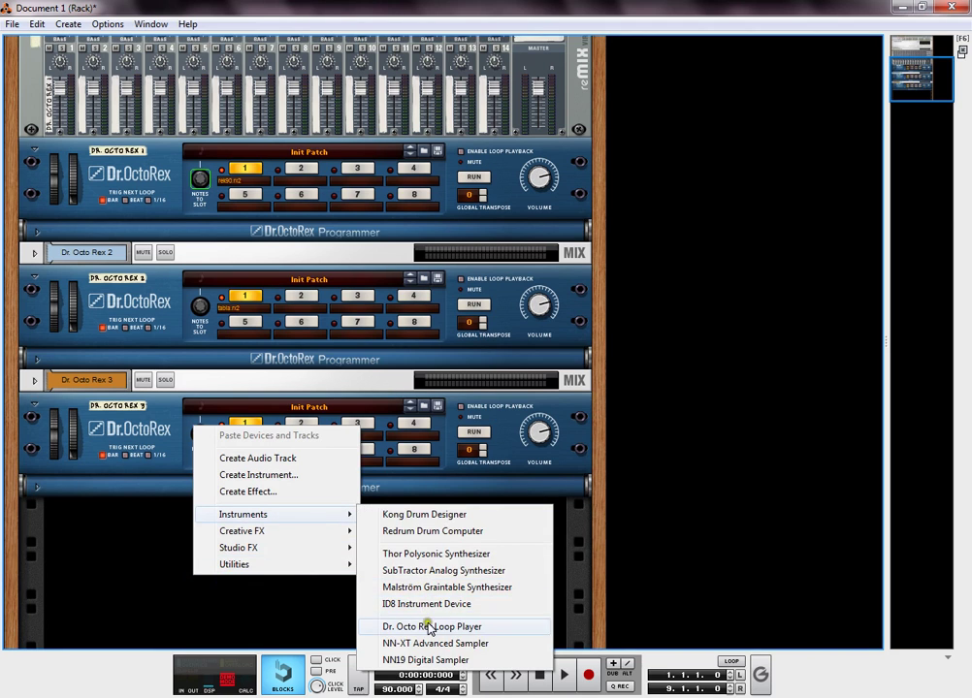
{"action": "left_click", "coordinate": [432, 627]}
{"action": "left_click", "coordinate": [483, 380]}
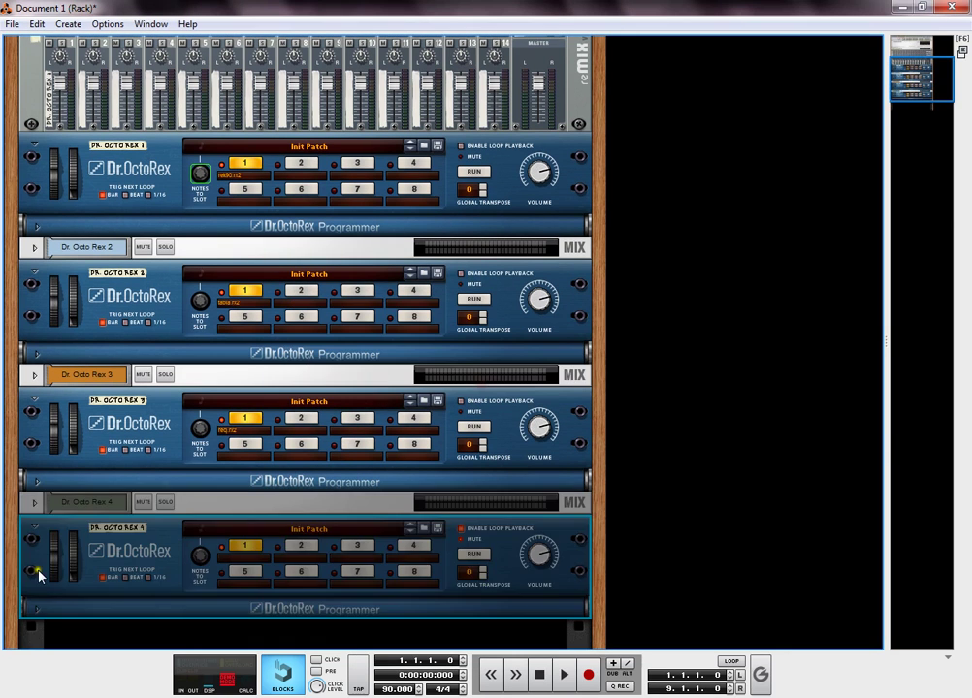
Step: Load the catem REX loop from the arabica folder into slot 1 of Dr. Octo Rex 4
{"action": "left_click", "coordinate": [37, 613]}
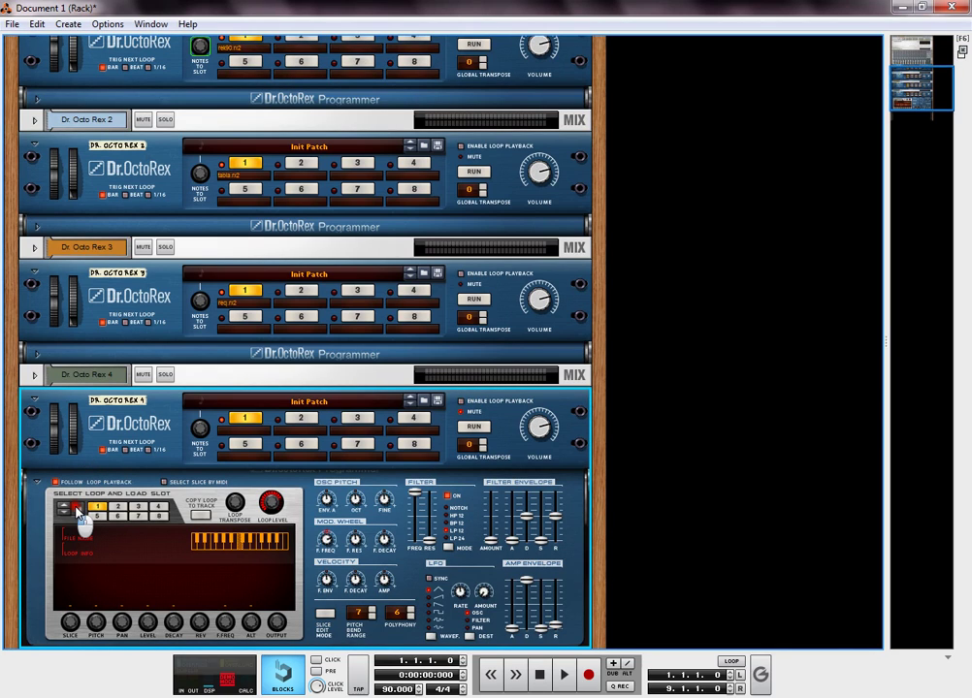
{"action": "left_click", "coordinate": [77, 511]}
{"action": "left_click", "coordinate": [369, 158]}
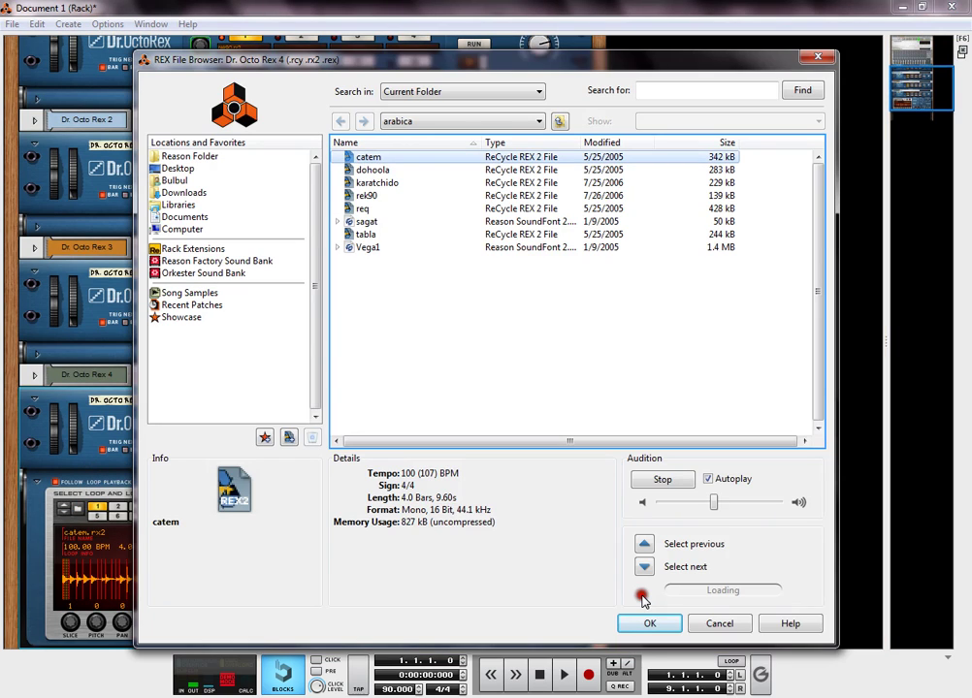
{"action": "left_click", "coordinate": [648, 622]}
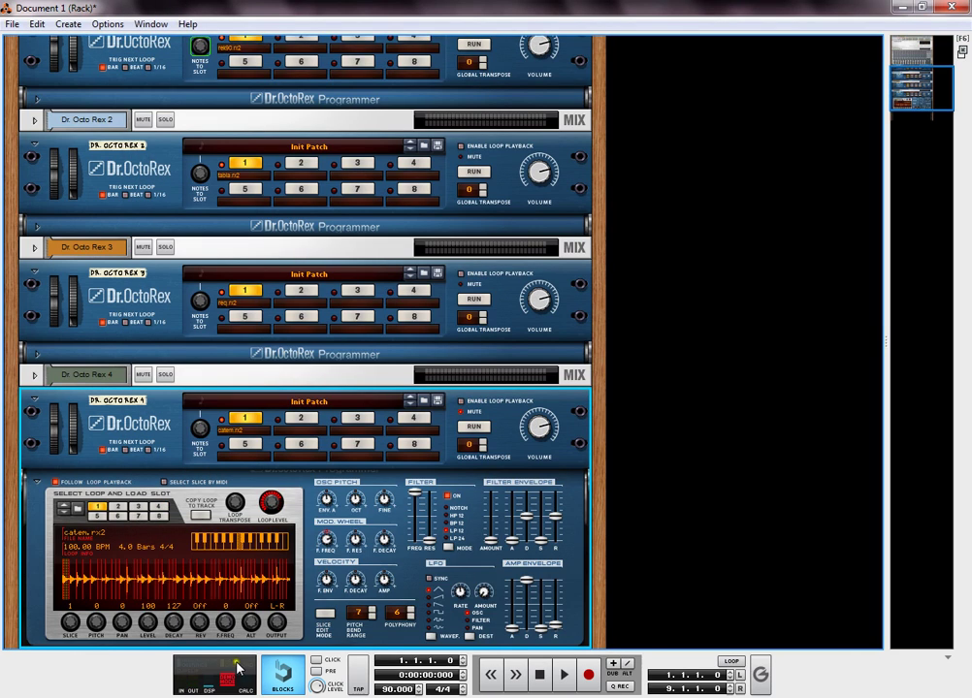
Step: Show the sequencer and open the Dr. Octo Rex 4 track for note editing
{"action": "key", "text": "F7"}
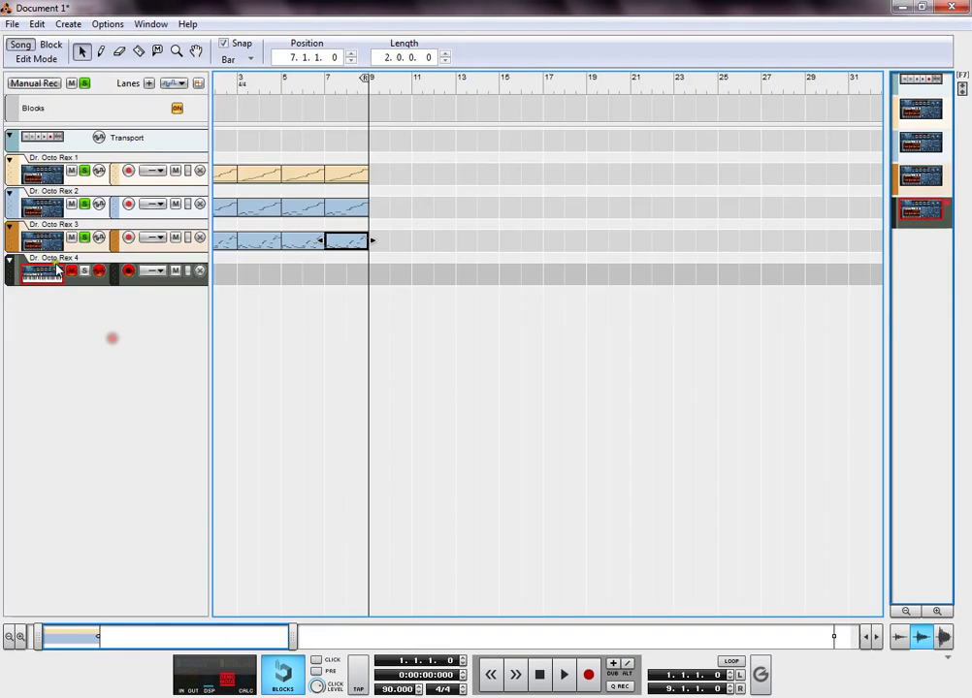
{"action": "left_click", "coordinate": [56, 264]}
{"action": "left_click", "coordinate": [38, 61]}
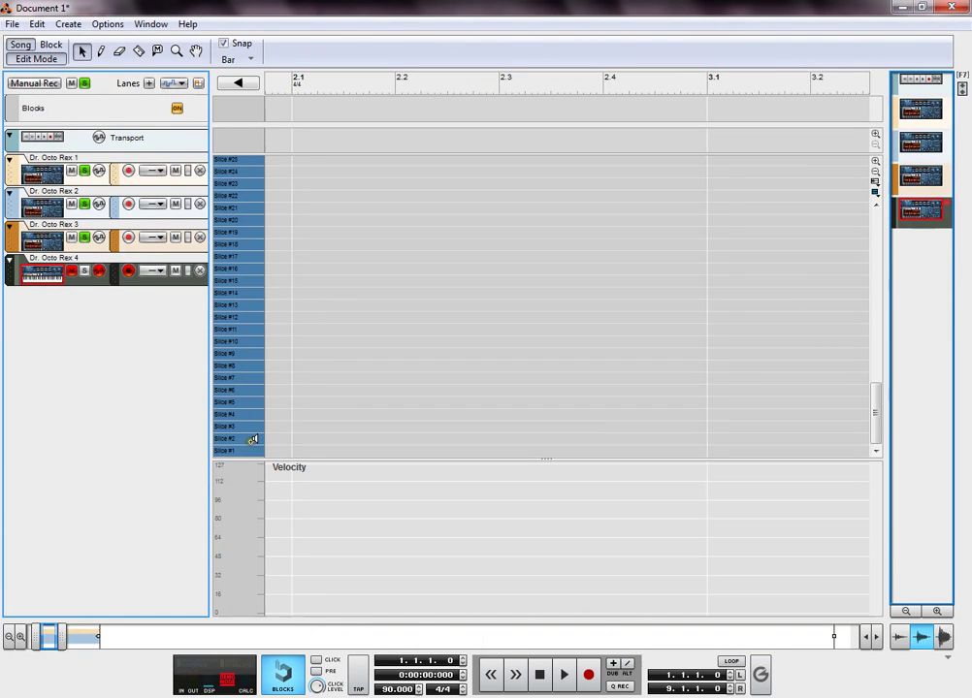
Step: Draw a slice #1 note at 1.1.1 with length 0.0.2.0 on the Dr. Octo Rex 4 track and play it
{"action": "left_click_drag", "start_coordinate": [50, 638], "coordinate": [16, 637]}
{"action": "key", "text": "w"}
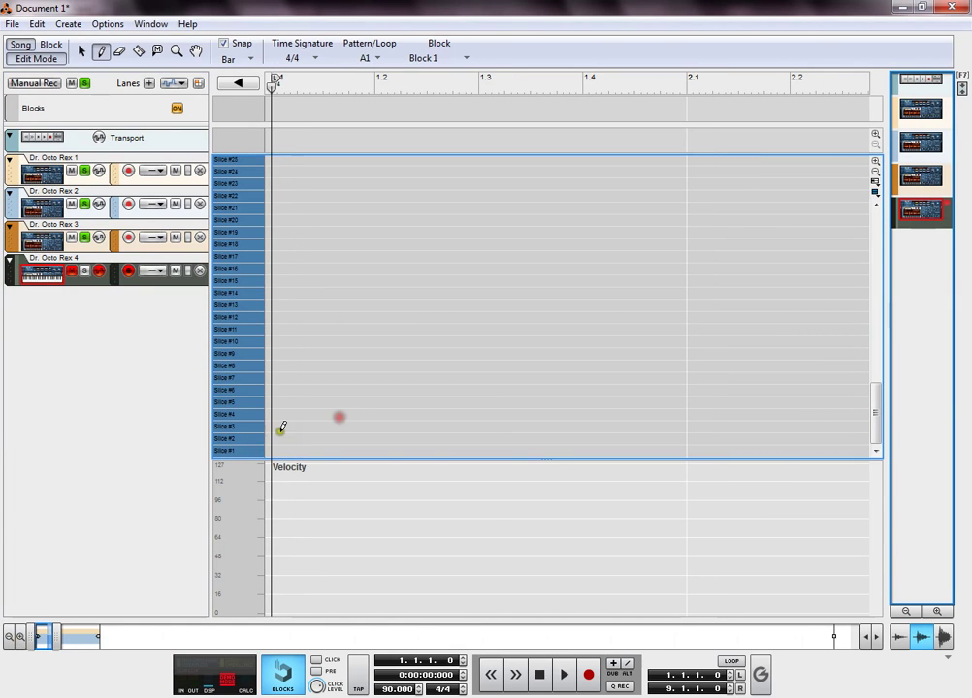
{"action": "left_click_drag", "start_coordinate": [274, 450], "coordinate": [317, 445]}
{"action": "key", "text": "space"}
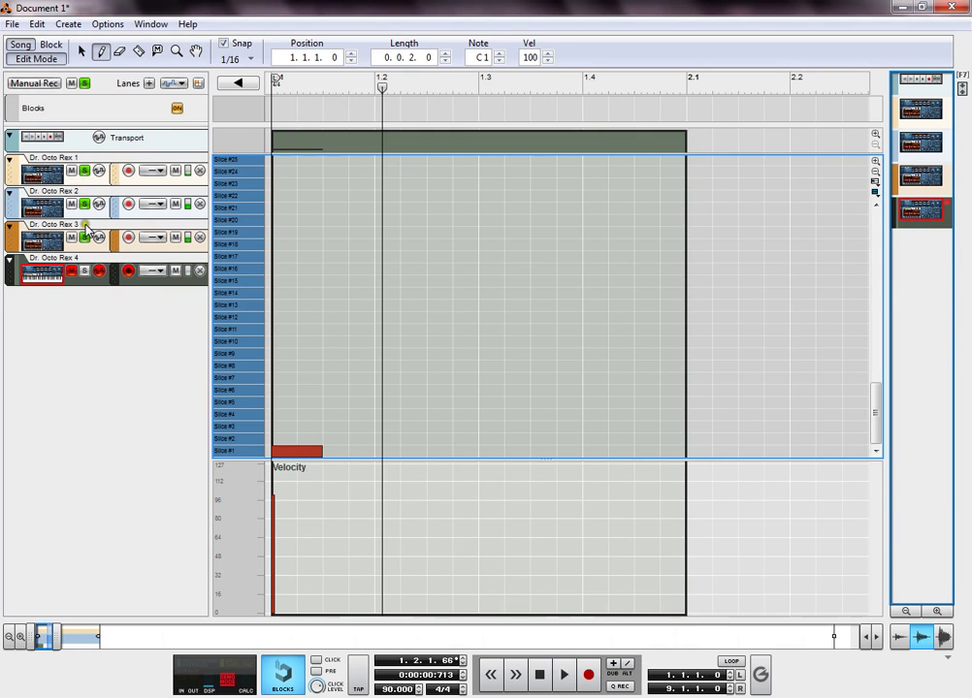
Step: Solo only the Dr. Octo Rex 2 and Dr. Octo Rex 4 tracks, and play them from the start
{"action": "left_click", "coordinate": [87, 238]}
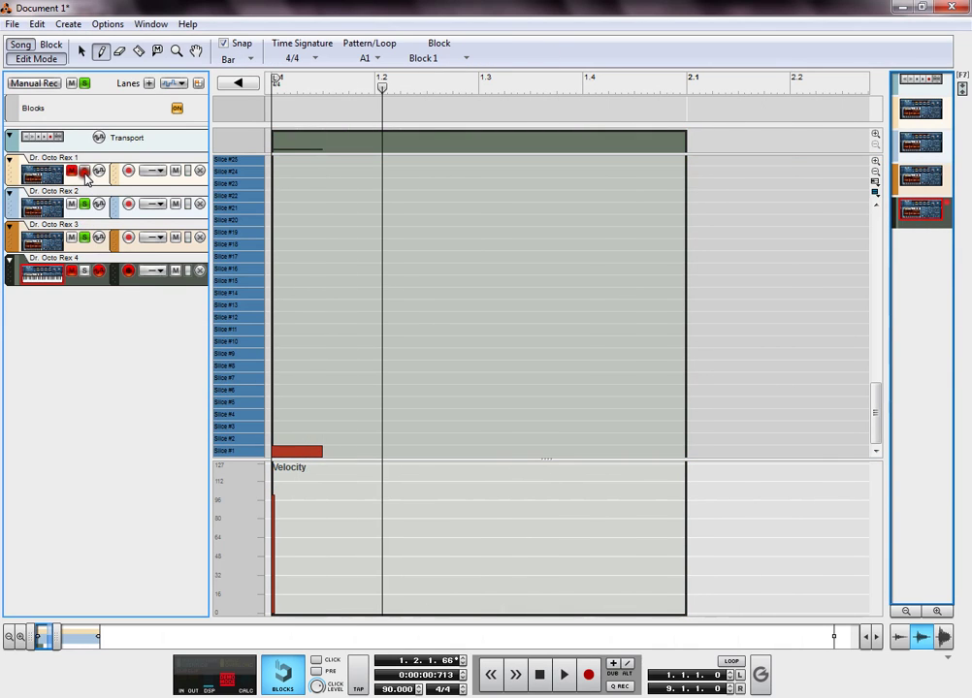
{"action": "left_click", "coordinate": [87, 236]}
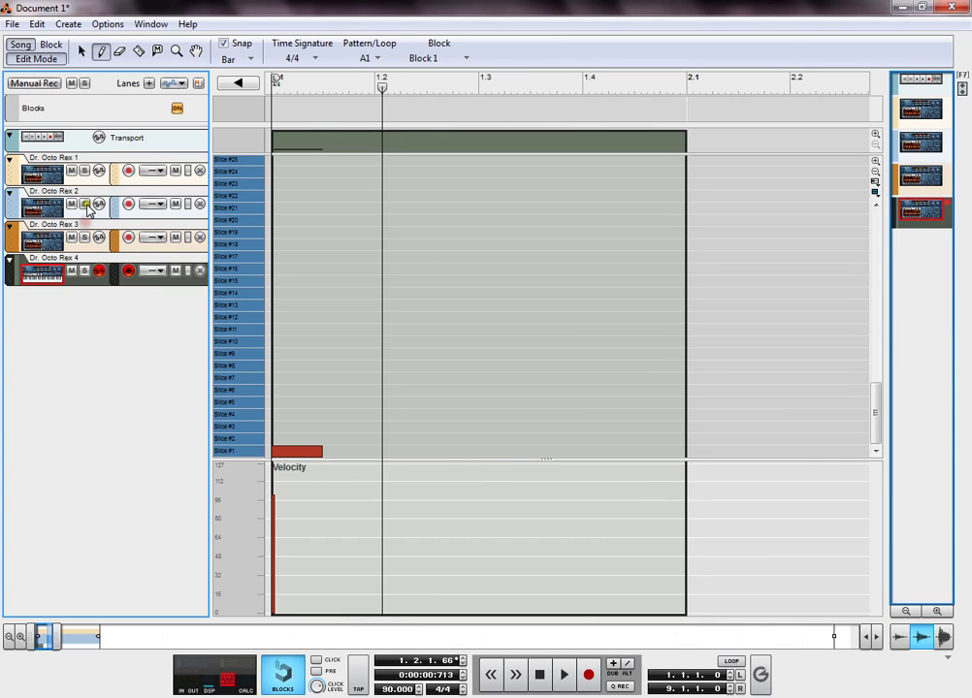
{"action": "left_click", "coordinate": [85, 205]}
{"action": "left_click", "coordinate": [85, 272]}
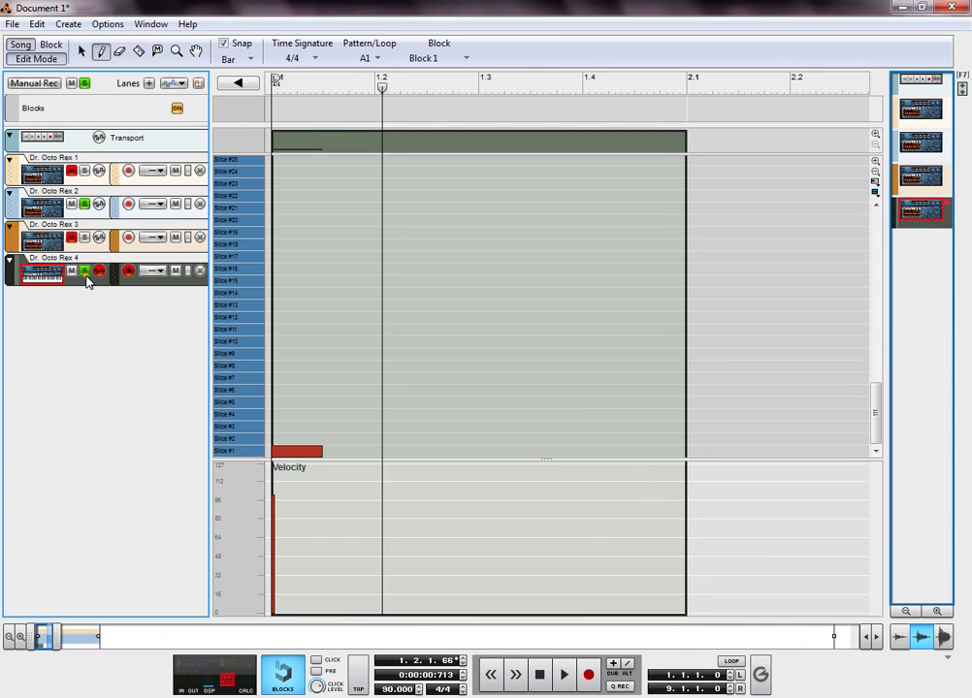
{"action": "key", "text": "shift+Return"}
{"action": "key", "text": "space"}
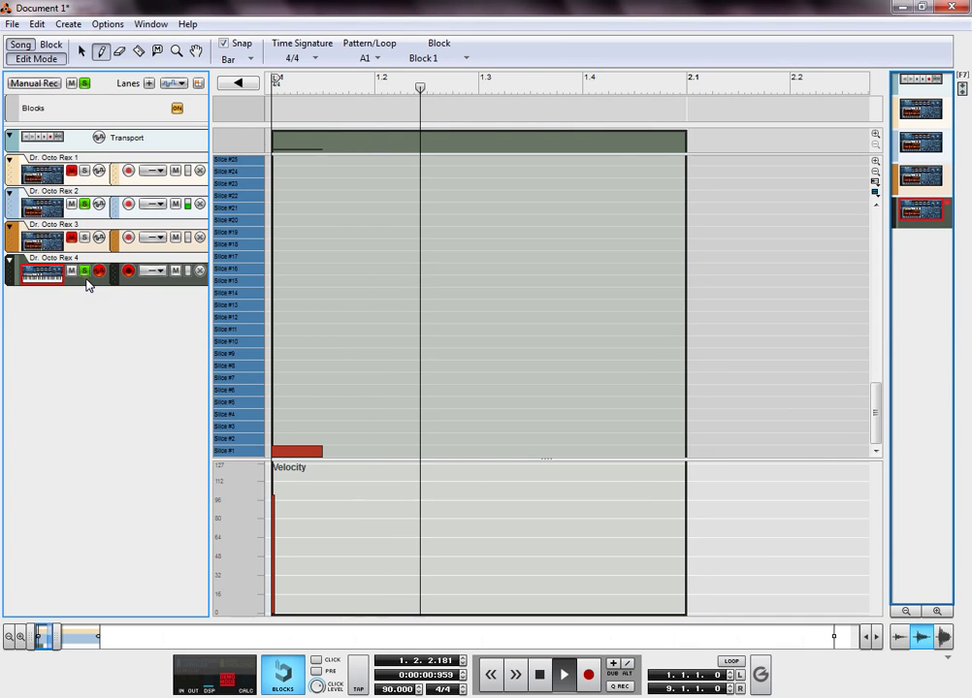
Step: Lengthen the Dr. Octo Rex 4 note clip to two bars and play it from the start
{"action": "left_click", "coordinate": [83, 52]}
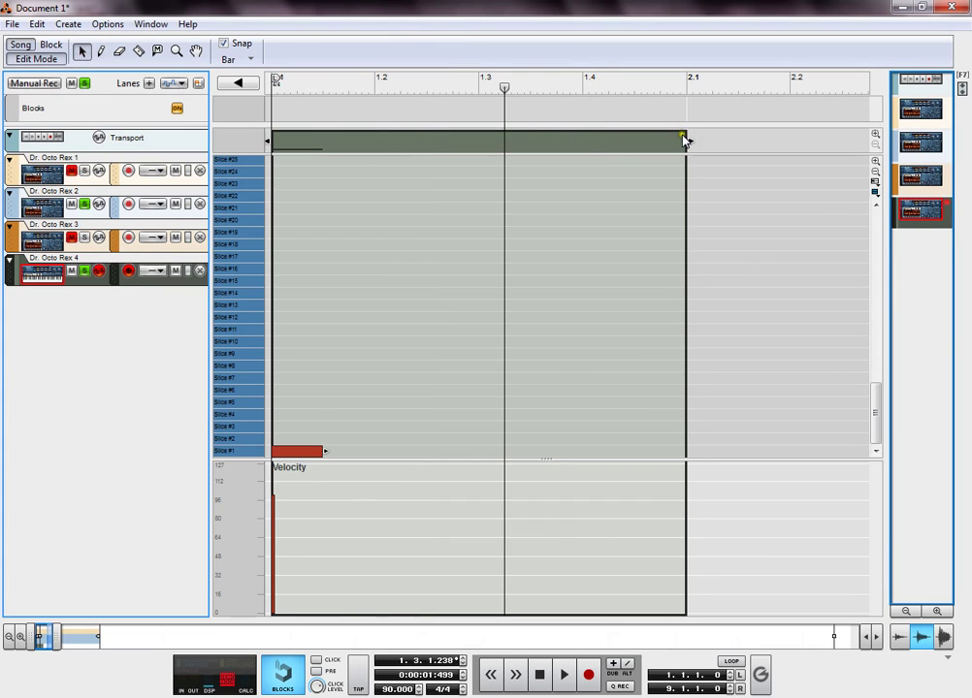
{"action": "left_click_drag", "start_coordinate": [691, 141], "coordinate": [722, 143]}
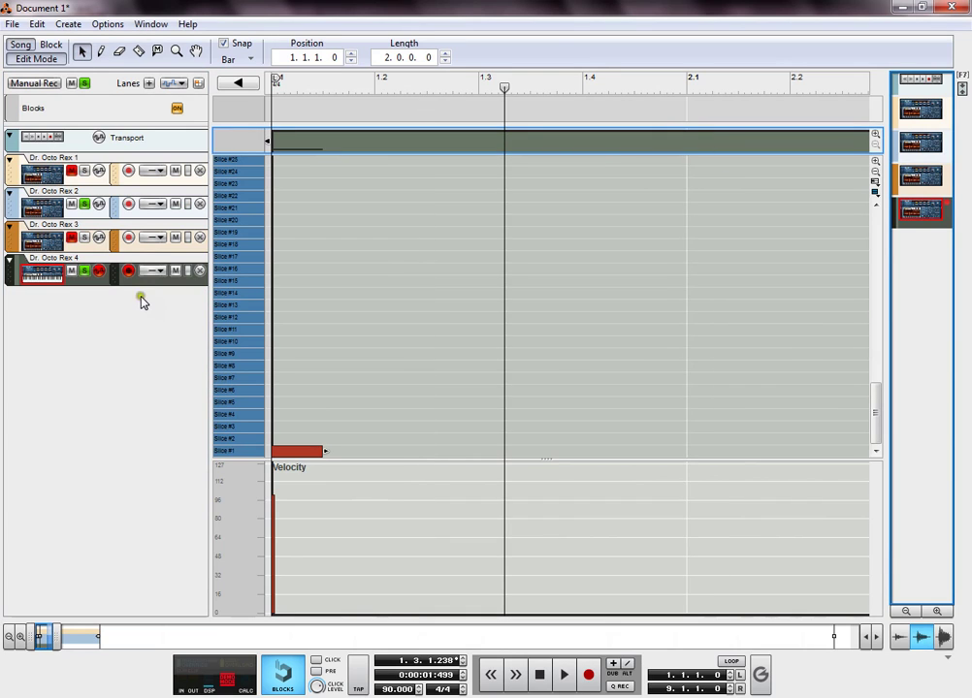
{"action": "left_click", "coordinate": [101, 51]}
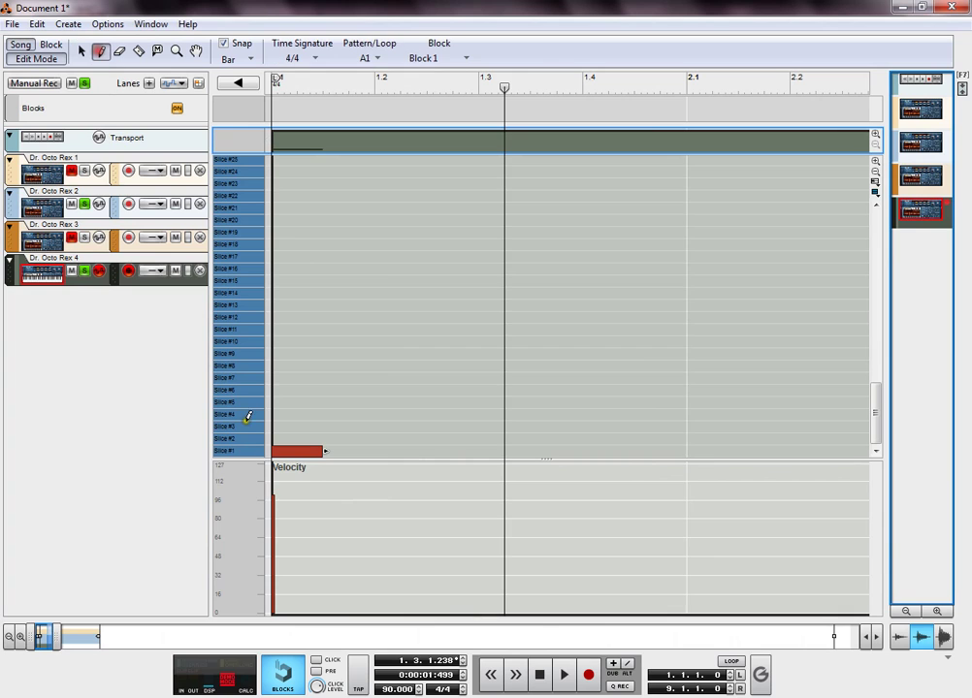
{"action": "key", "text": "Home"}
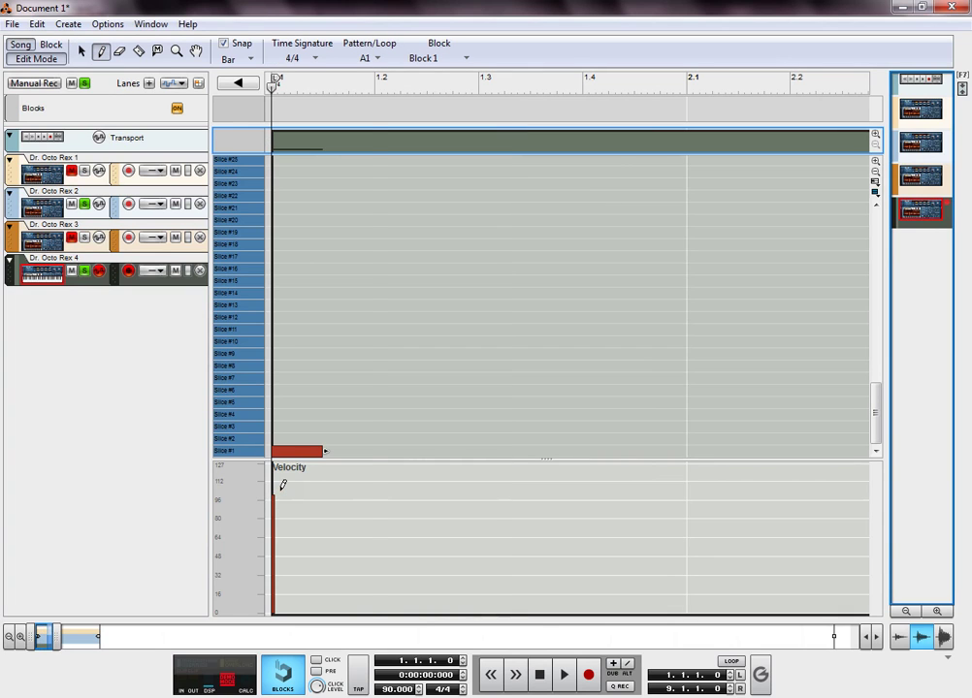
{"action": "key", "text": "space"}
Step: Audition slices and draw a slice #6 note at 1.1.3 with length 0.0.2.0
{"action": "left_click", "coordinate": [255, 424]}
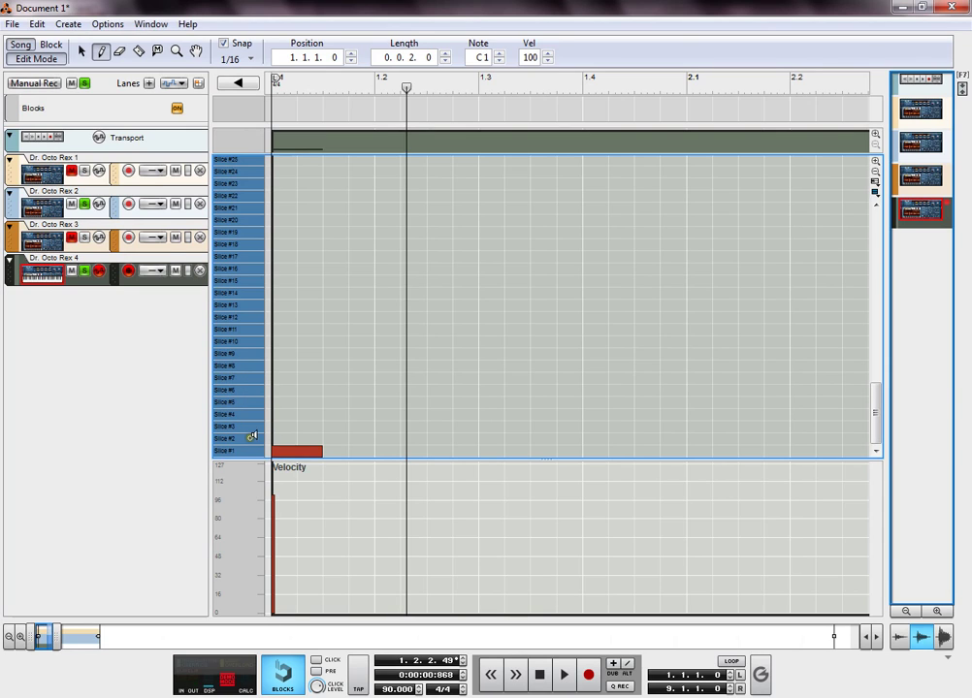
{"action": "left_click_drag", "start_coordinate": [255, 389], "coordinate": [278, 397]}
{"action": "left_click", "coordinate": [328, 390]}
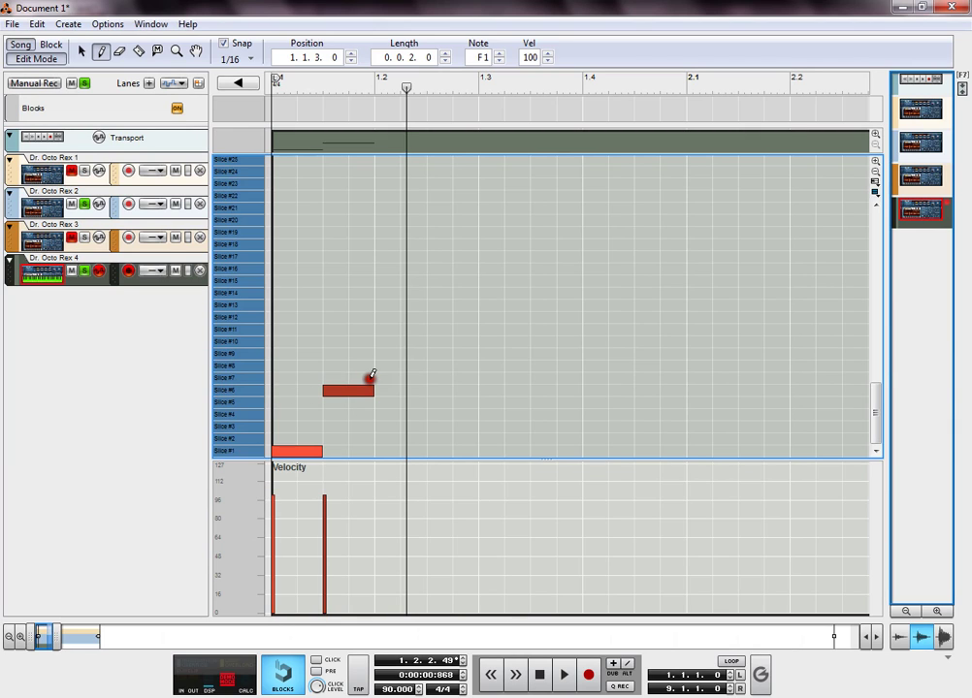
{"action": "left_click_drag", "start_coordinate": [374, 377], "coordinate": [405, 378]}
{"action": "left_click", "coordinate": [405, 378]}
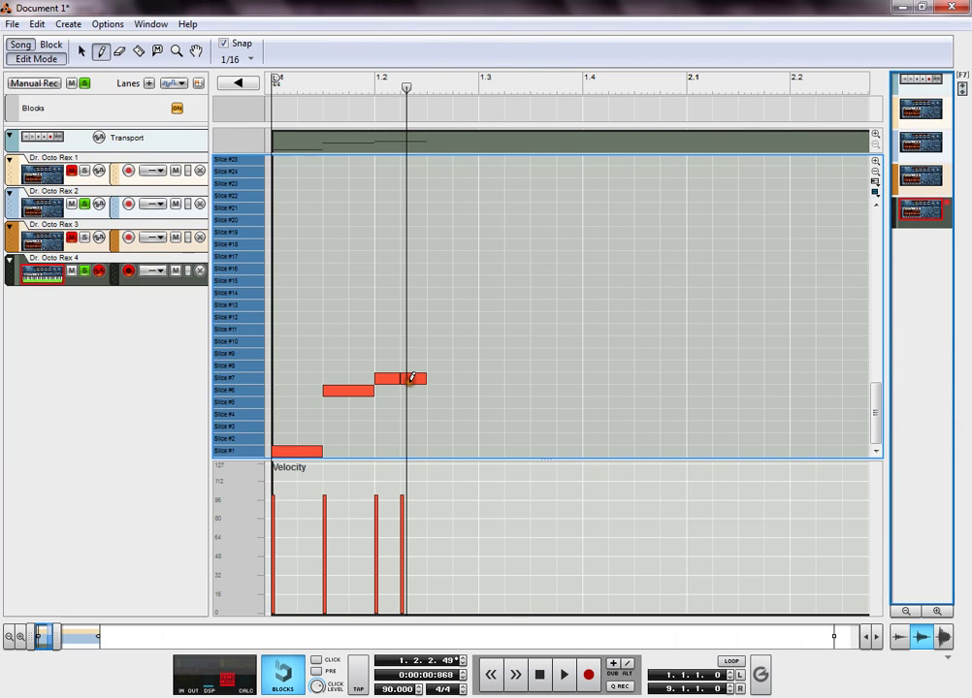
{"action": "key", "text": "ctrl+z"}
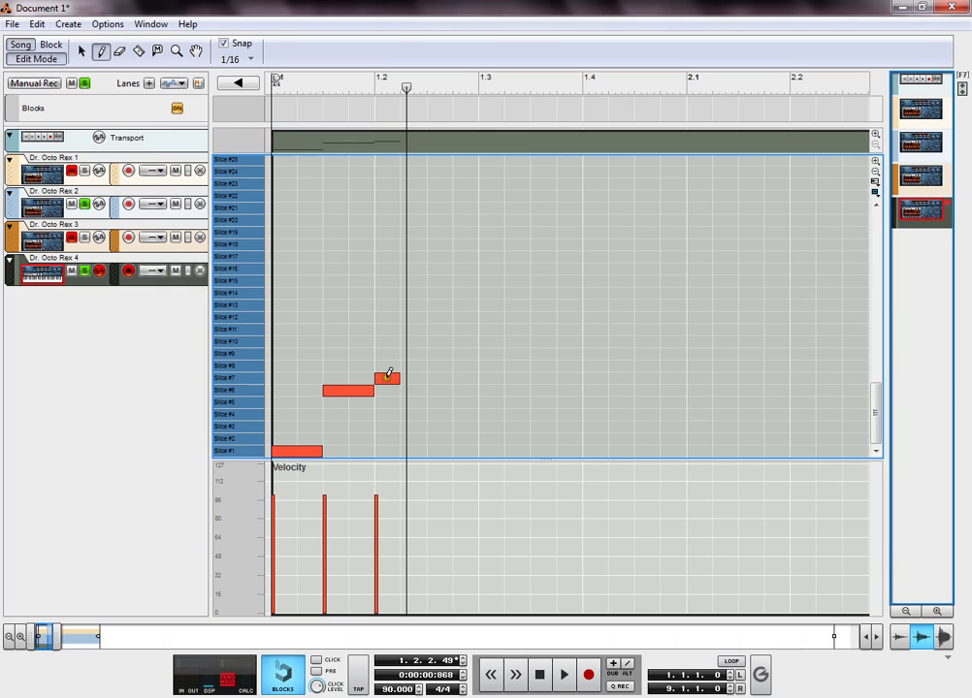
{"action": "key", "text": "ctrl+z"}
Step: Draw a slice #7 note at 1.2.1 with length 0.0.2.0 and play the pattern from the start
{"action": "left_click_drag", "start_coordinate": [383, 376], "coordinate": [417, 376]}
{"action": "key", "text": "shift+Return"}
{"action": "key", "text": "space"}
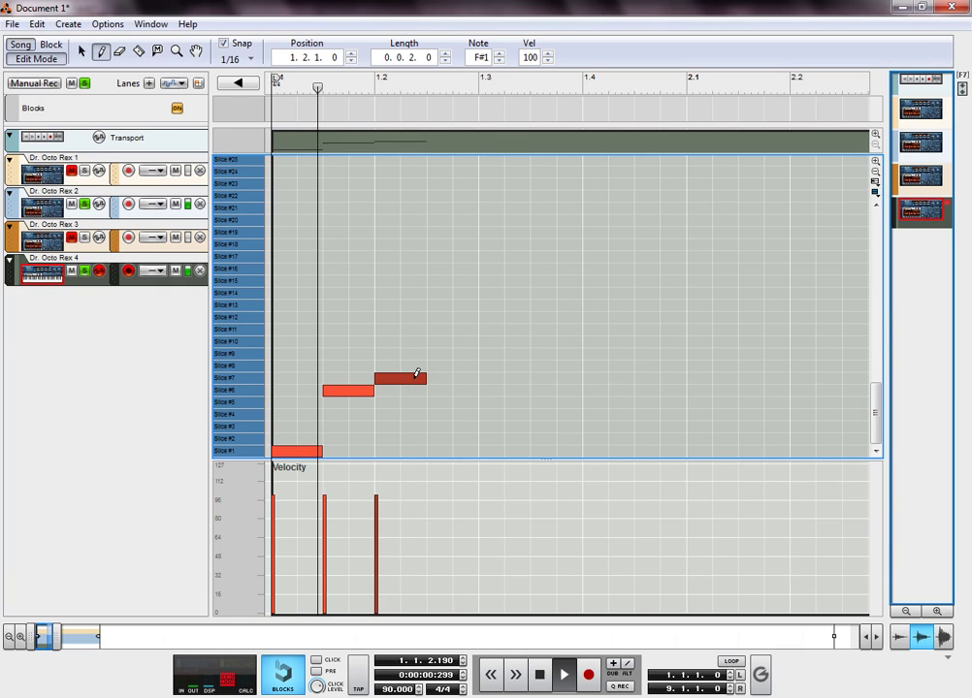
Step: Replay the pattern from the start and add a slice #3 note at 1.2.3 with length 0.0.2.0
{"action": "key", "text": "space"}
{"action": "key", "text": "KP_0"}
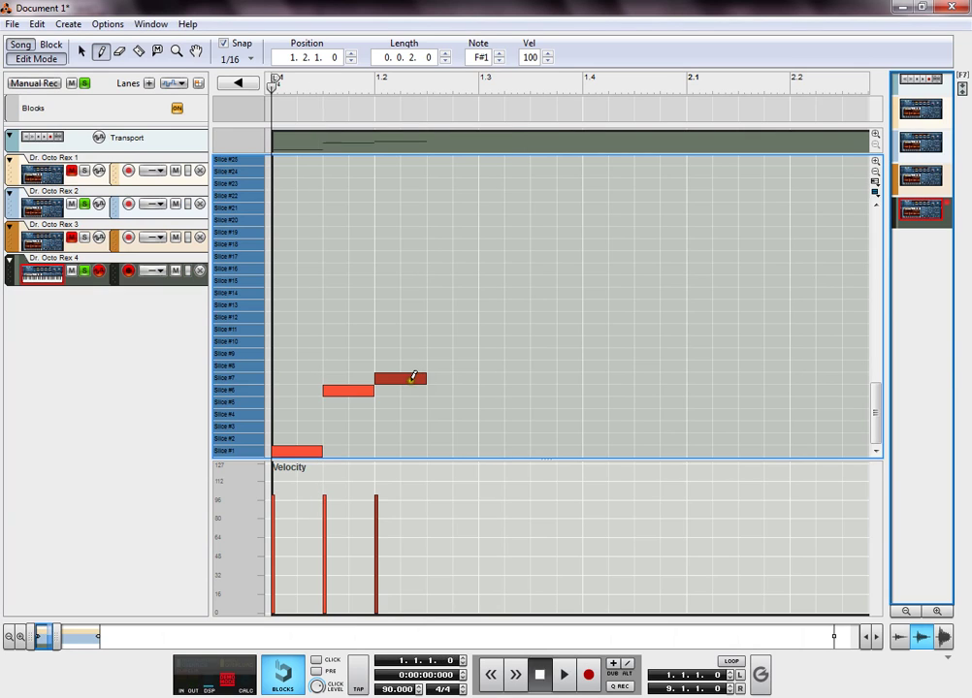
{"action": "key", "text": "space"}
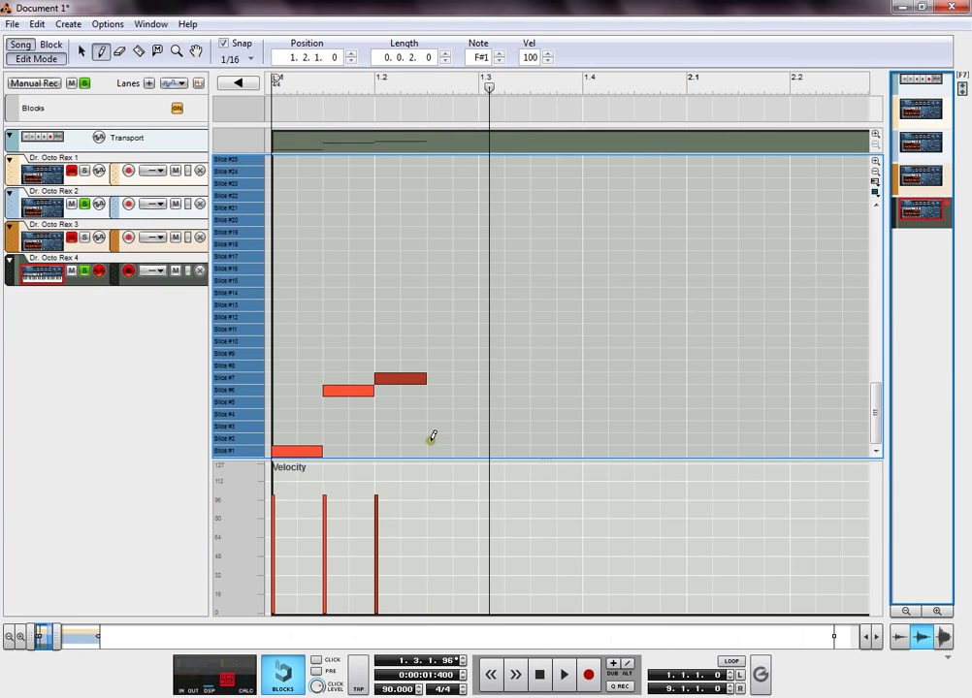
{"action": "left_click", "coordinate": [433, 427]}
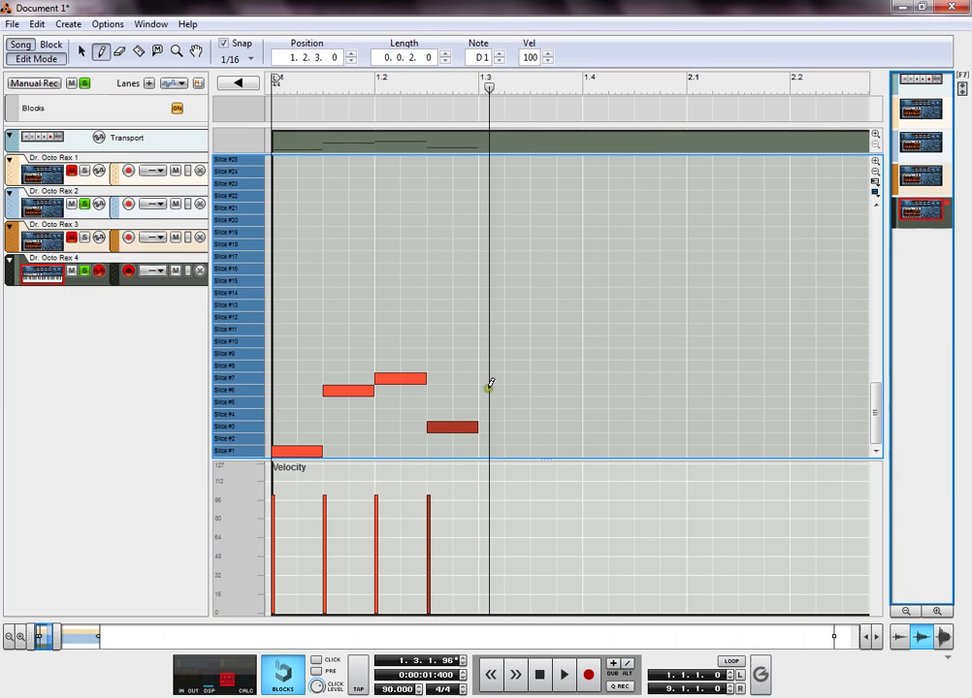
Step: Draw a note of length 0.0.2.0 on Slice #7 at position 1.3.1 in the Dr. Octo Rex 4 clip
{"action": "left_click", "coordinate": [515, 374]}
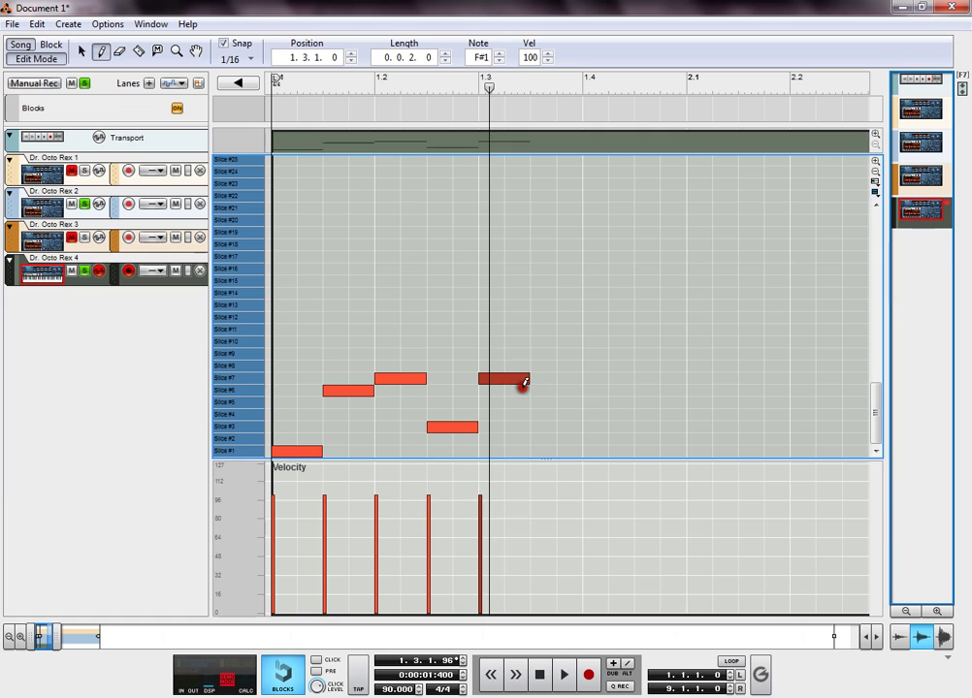
{"action": "left_click", "coordinate": [519, 380]}
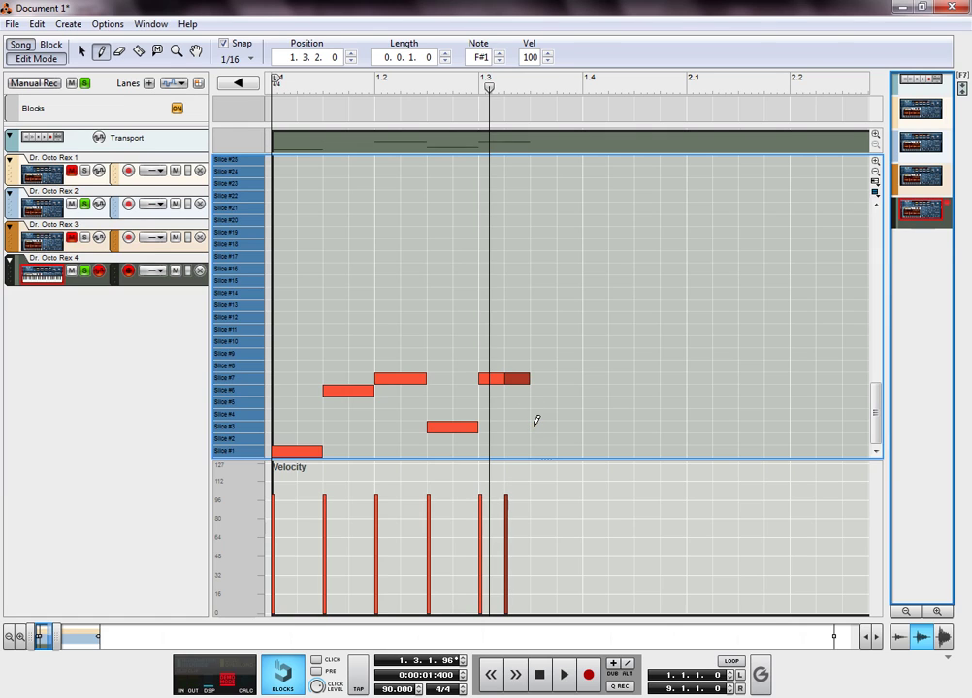
{"action": "key", "text": "ctrl+z"}
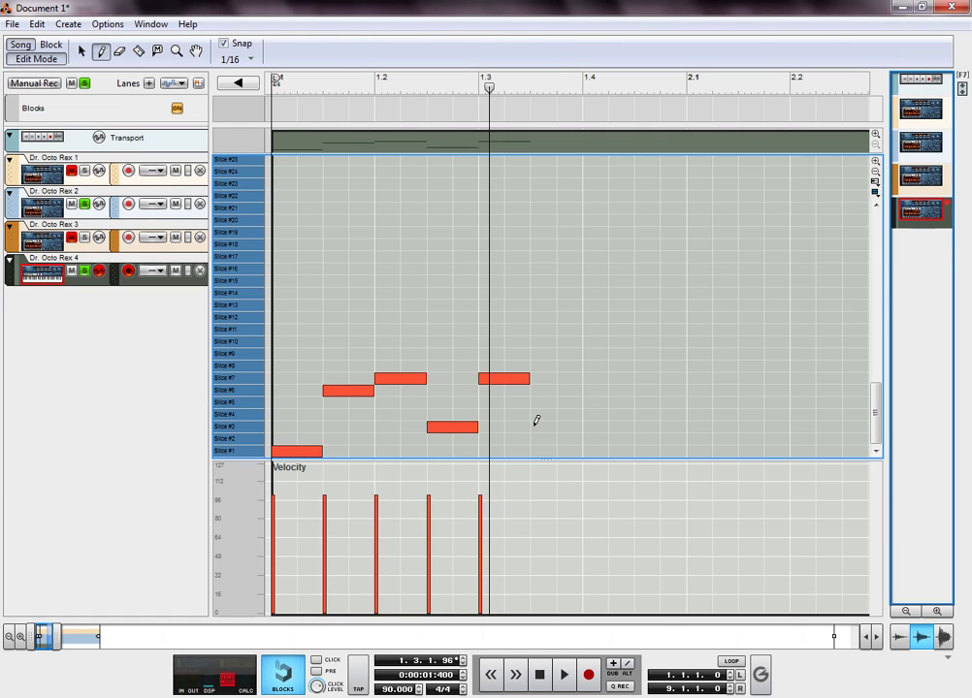
Step: Add a note of length 0.0.2.0 at 1.3.3 on Slice #3, audition the pattern, and move that note to Slice #6
{"action": "left_click", "coordinate": [537, 424]}
{"action": "key", "text": "space"}
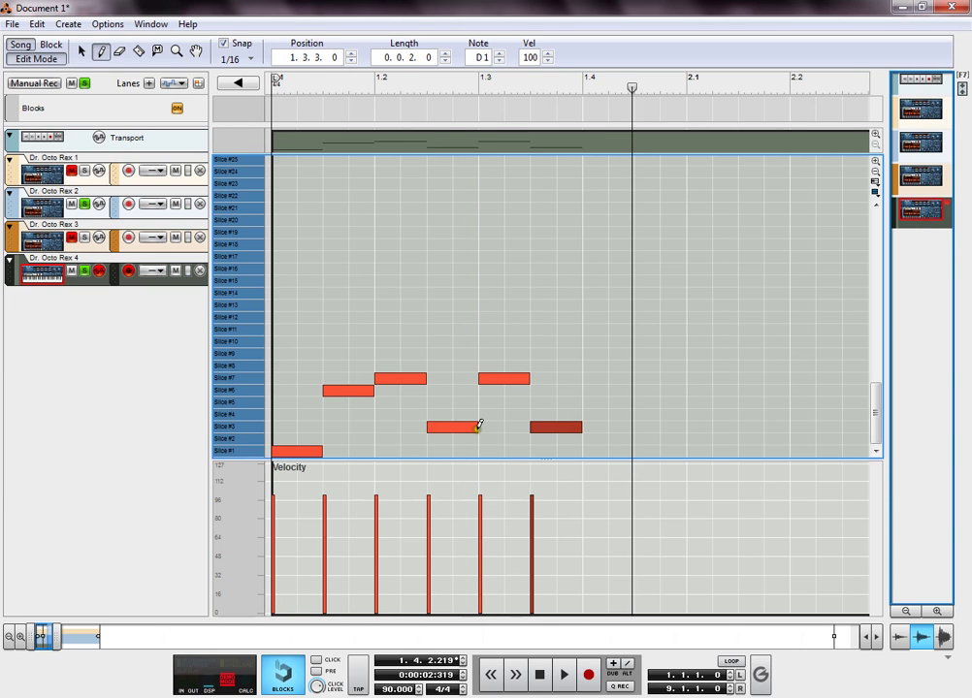
{"action": "left_click", "coordinate": [81, 50]}
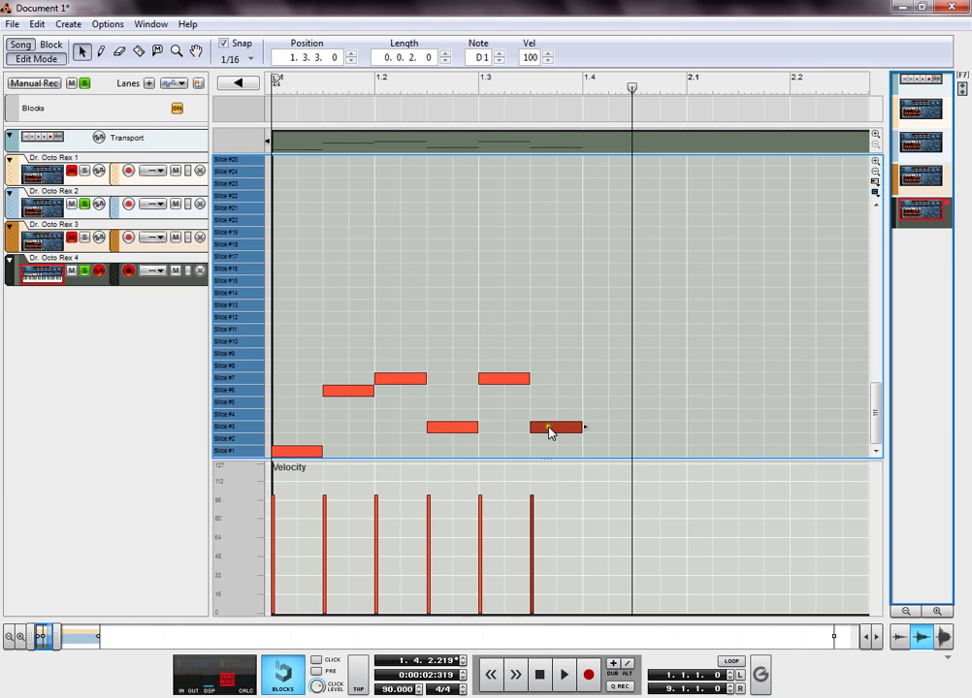
{"action": "left_click_drag", "start_coordinate": [549, 432], "coordinate": [552, 392]}
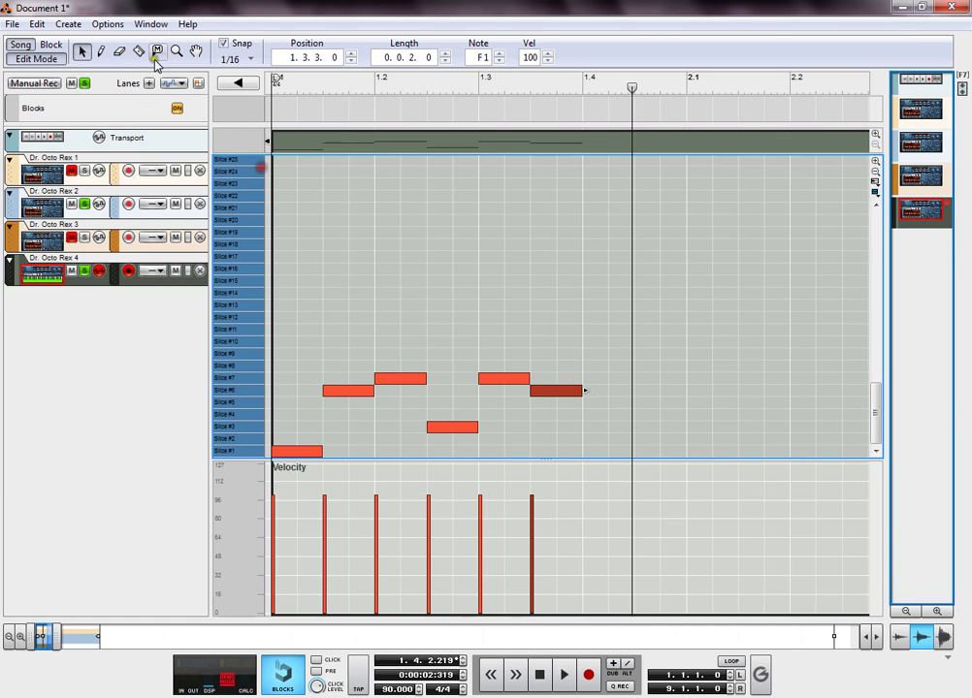
Step: Draw a note of length 0.0.2.0 on Slice #3 at 1.4.1 and play the pattern from the start
{"action": "left_click", "coordinate": [100, 51]}
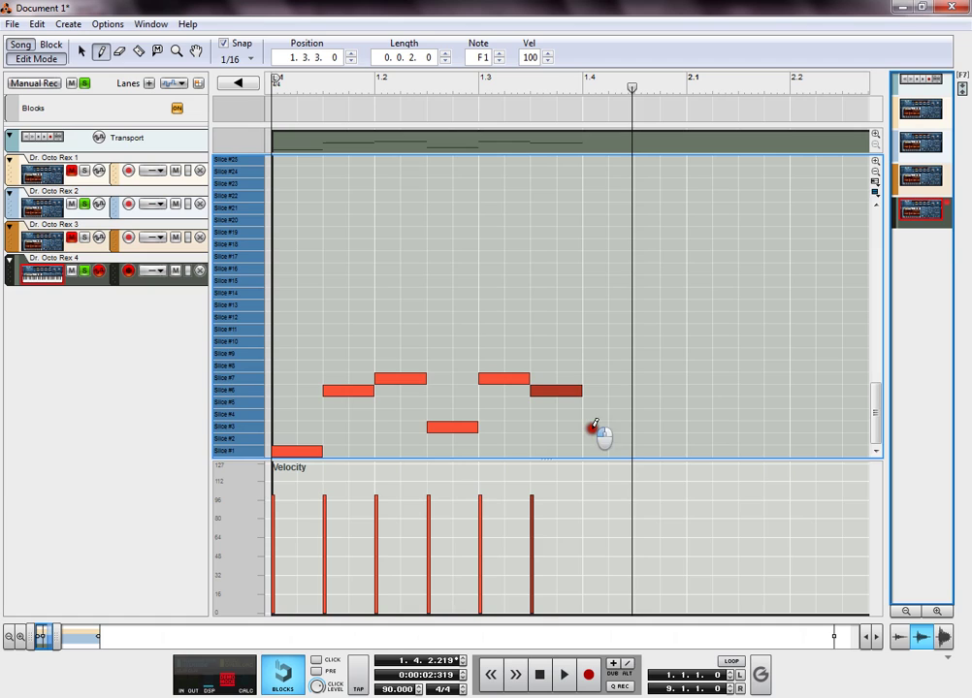
{"action": "left_click_drag", "start_coordinate": [592, 427], "coordinate": [626, 428]}
{"action": "key", "text": "KP_0"}
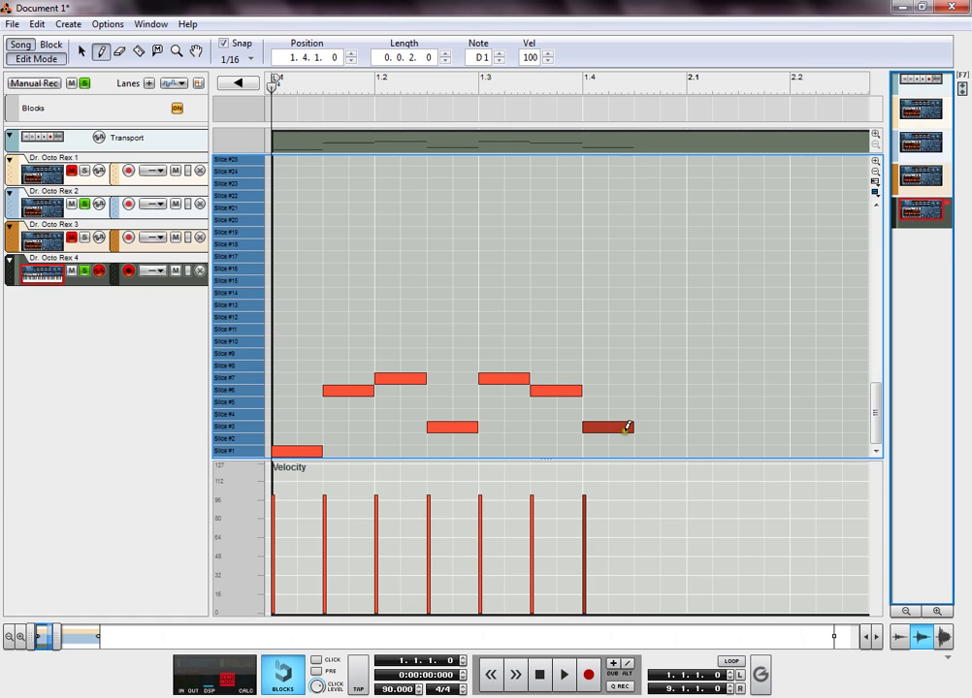
{"action": "key", "text": "space"}
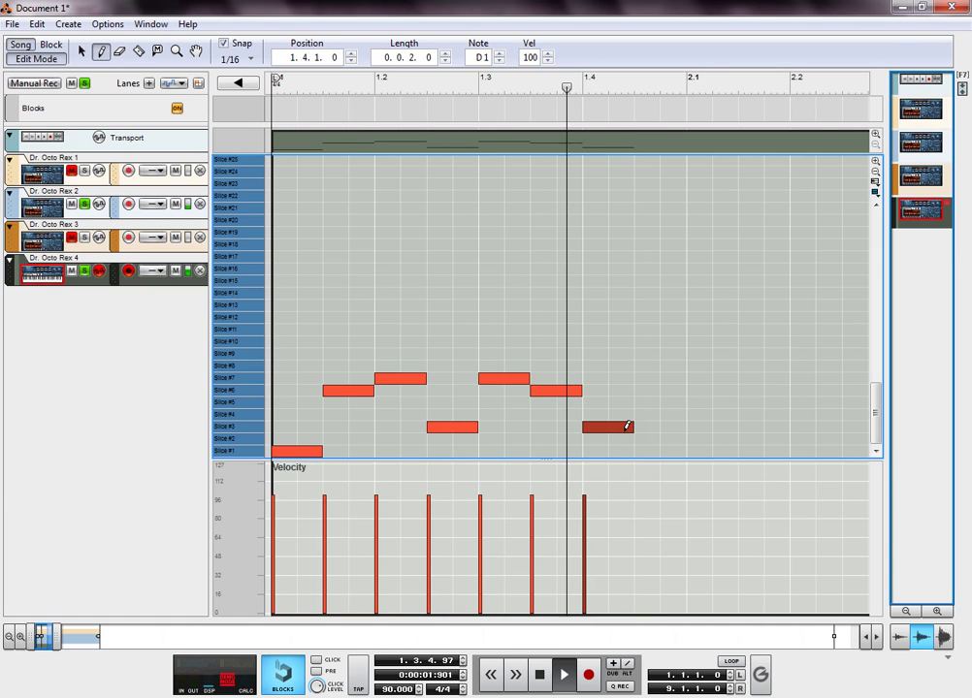
{"action": "key", "text": "KP_0"}
{"action": "key", "text": "KP_0"}
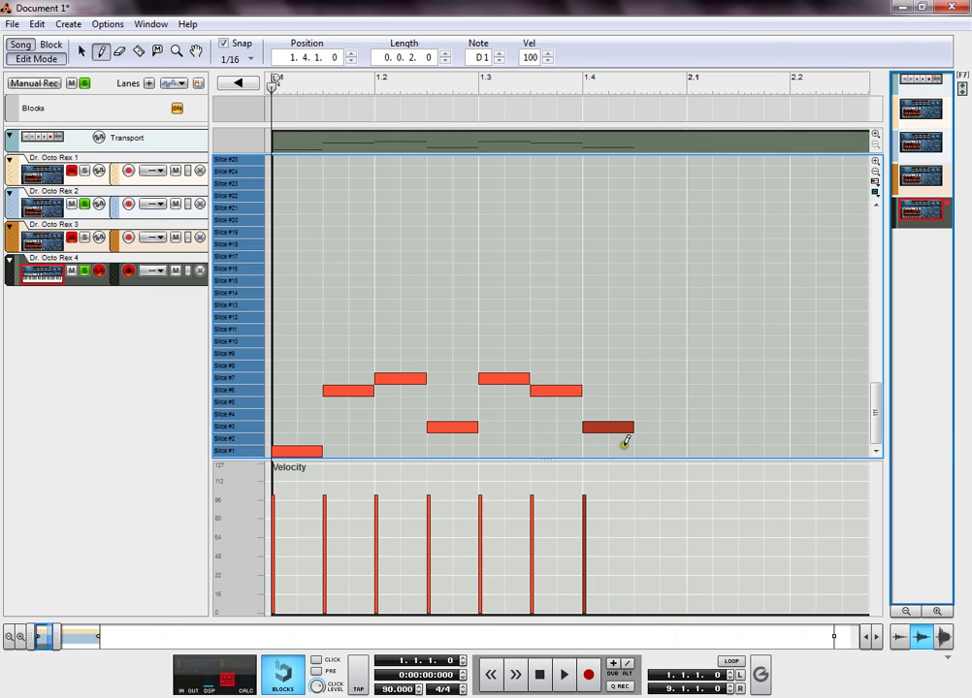
Step: Draw notes of length 0.0.2.0 on Slice #6 at 1.4.3 and Slice #1 at 2.1.1, and audition the pattern
{"action": "left_click", "coordinate": [640, 391]}
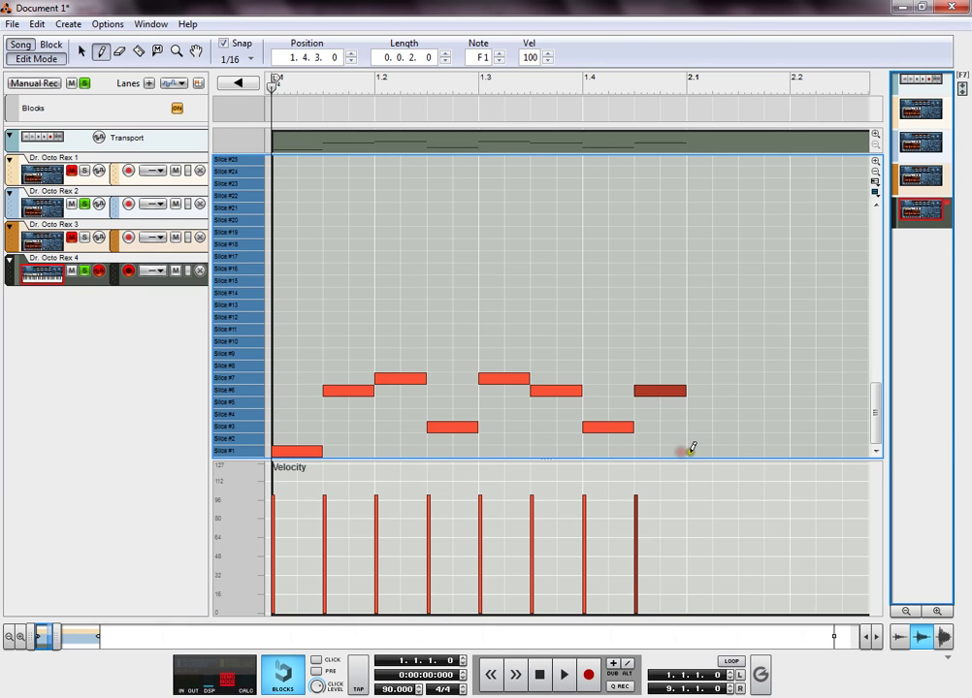
{"action": "left_click", "coordinate": [690, 450]}
{"action": "key", "text": "space"}
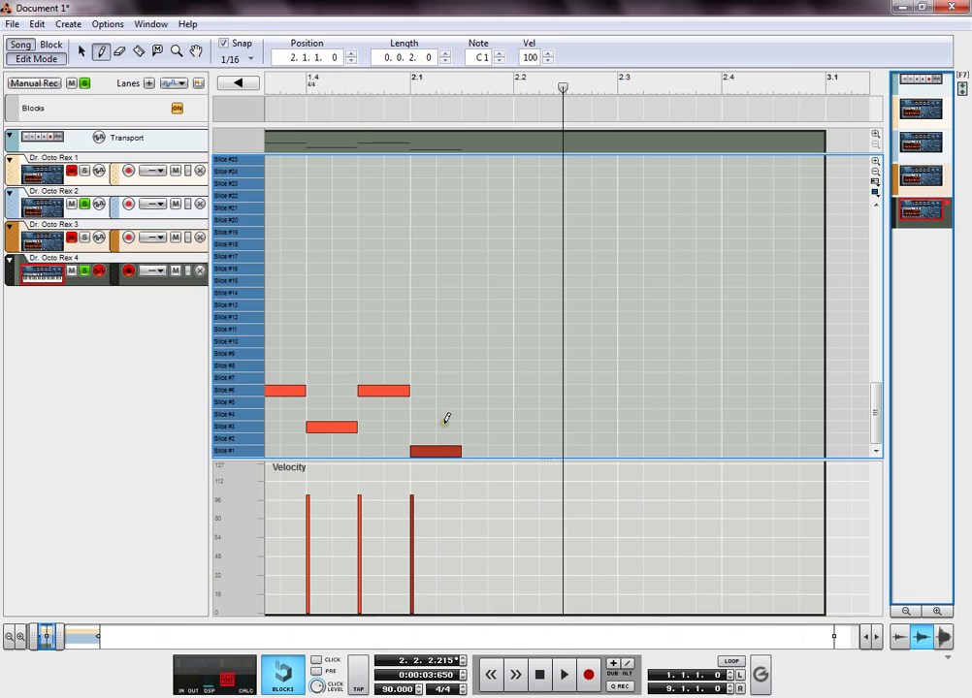
{"action": "key", "text": "space"}
Step: Draw a note on Slice #6 at 2.1.3 with a length of 0.0.2.0, replacing the too-short attempt
{"action": "left_click", "coordinate": [470, 390]}
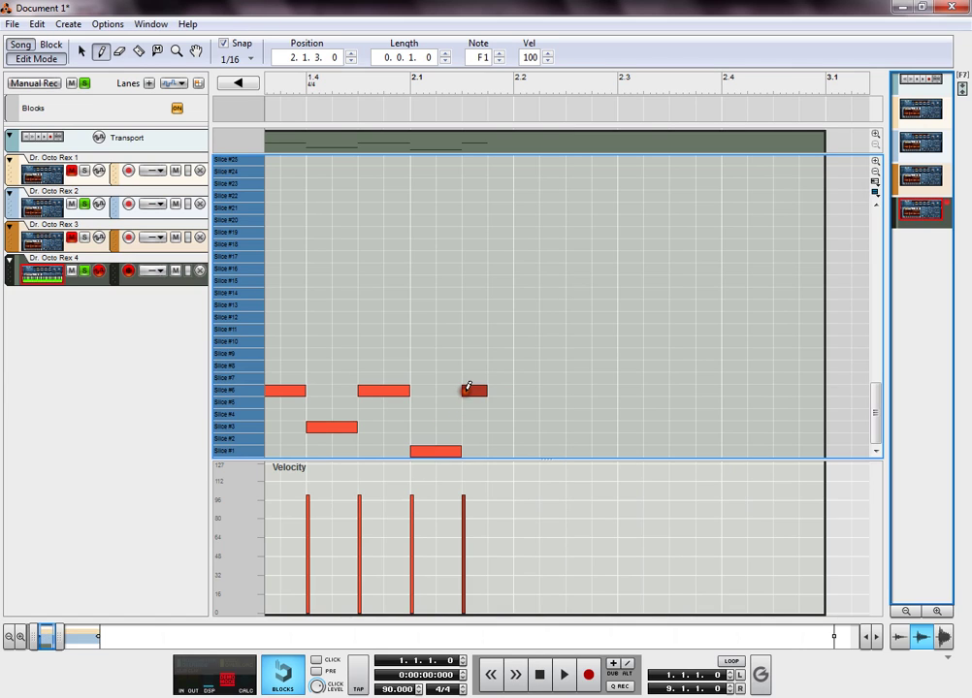
{"action": "key", "text": "Delete"}
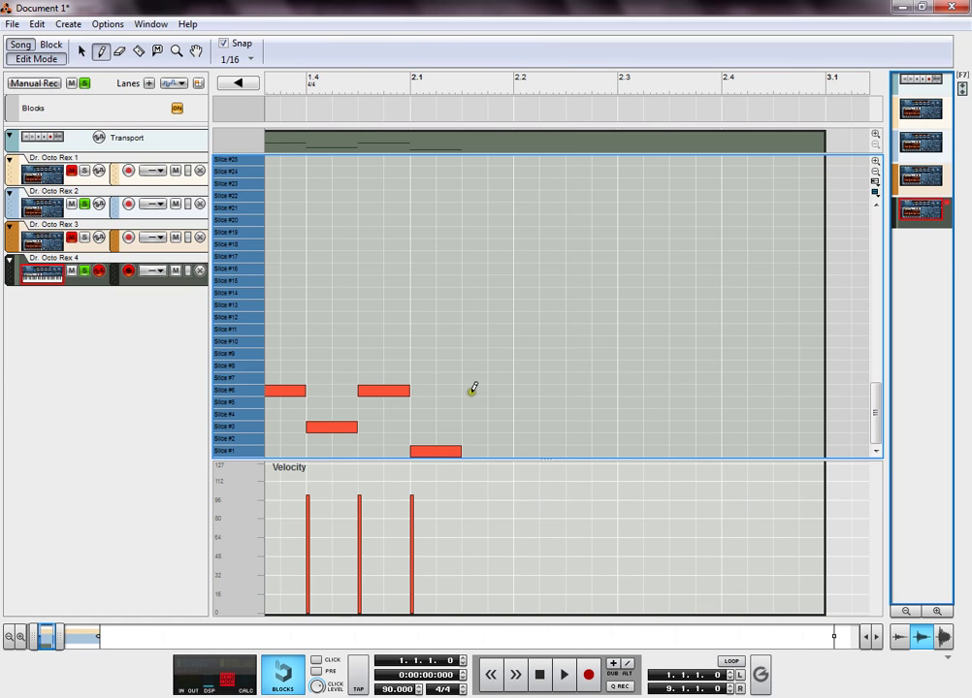
{"action": "left_click_drag", "start_coordinate": [464, 391], "coordinate": [482, 393]}
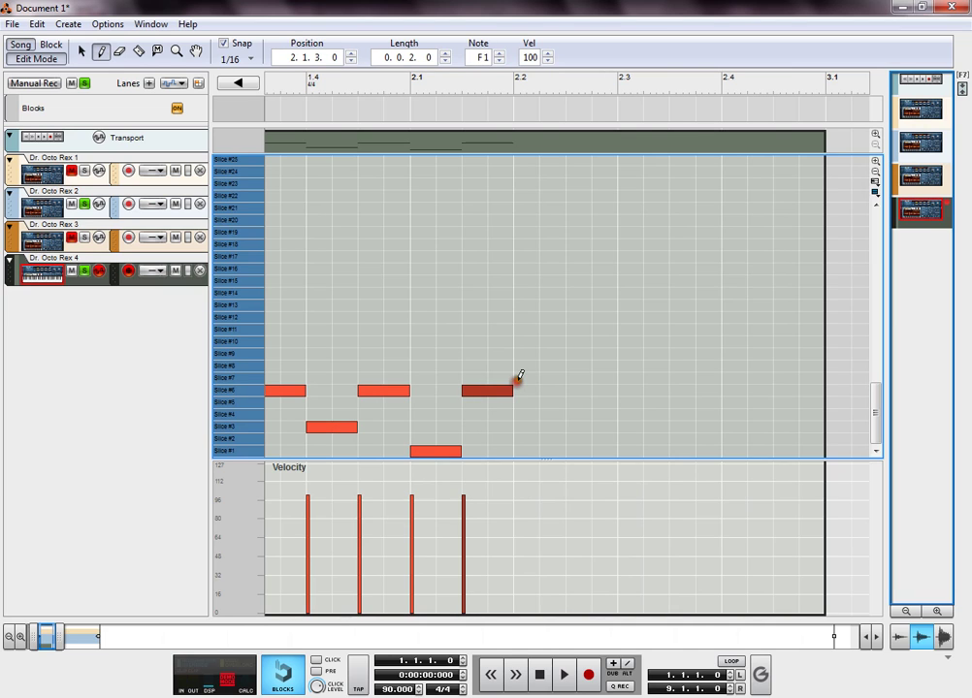
{"action": "left_click", "coordinate": [519, 379]}
{"action": "left_click_drag", "start_coordinate": [544, 379], "coordinate": [587, 380]}
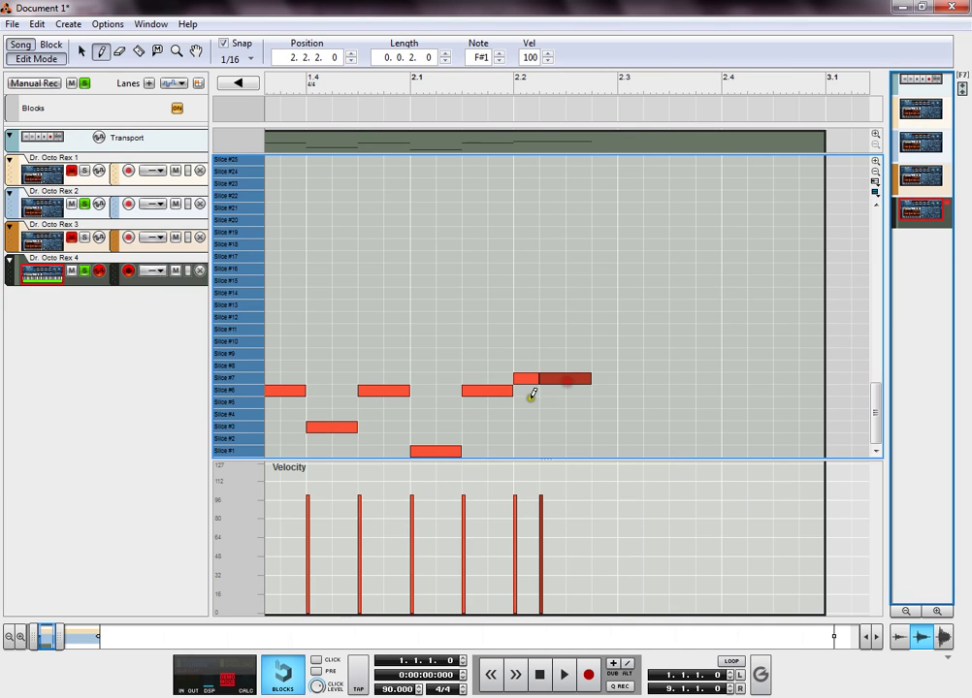
{"action": "key", "text": "ctrl+z"}
{"action": "key", "text": "ctrl+z"}
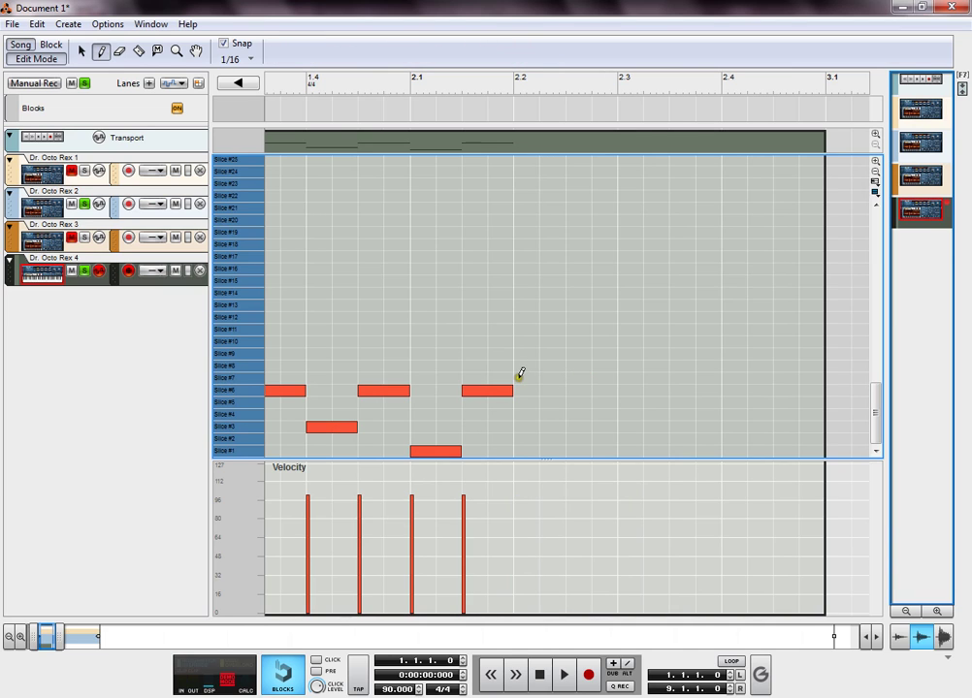
Step: Draw a single note of length 0.0.2.0 on Slice #7 at 2.2.1 and play the pattern back
{"action": "left_click", "coordinate": [520, 377]}
{"action": "left_click", "coordinate": [551, 378]}
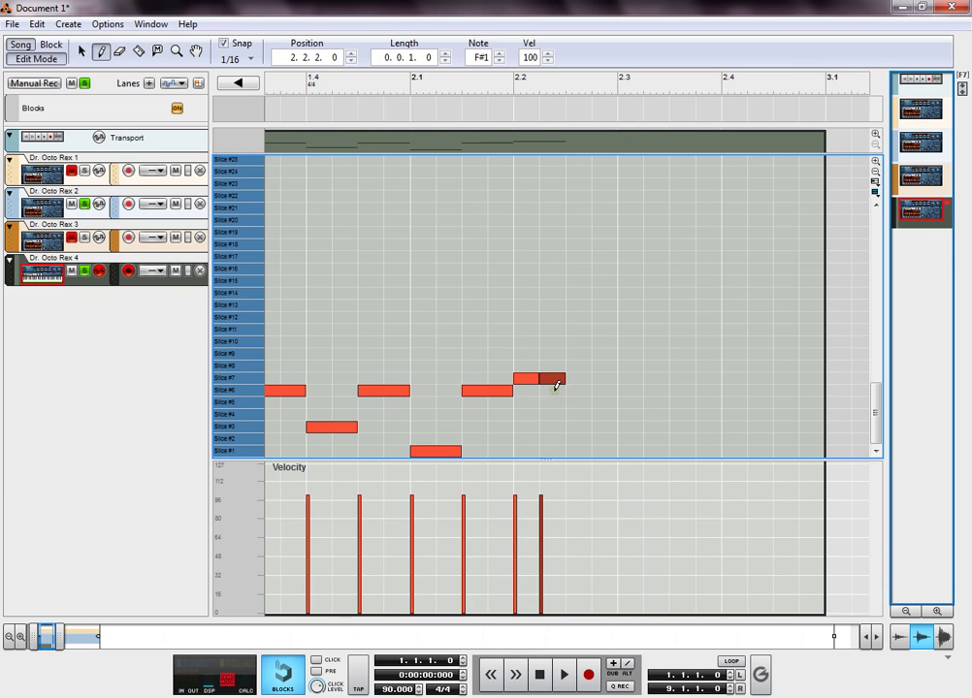
{"action": "key", "text": "ctrl+z"}
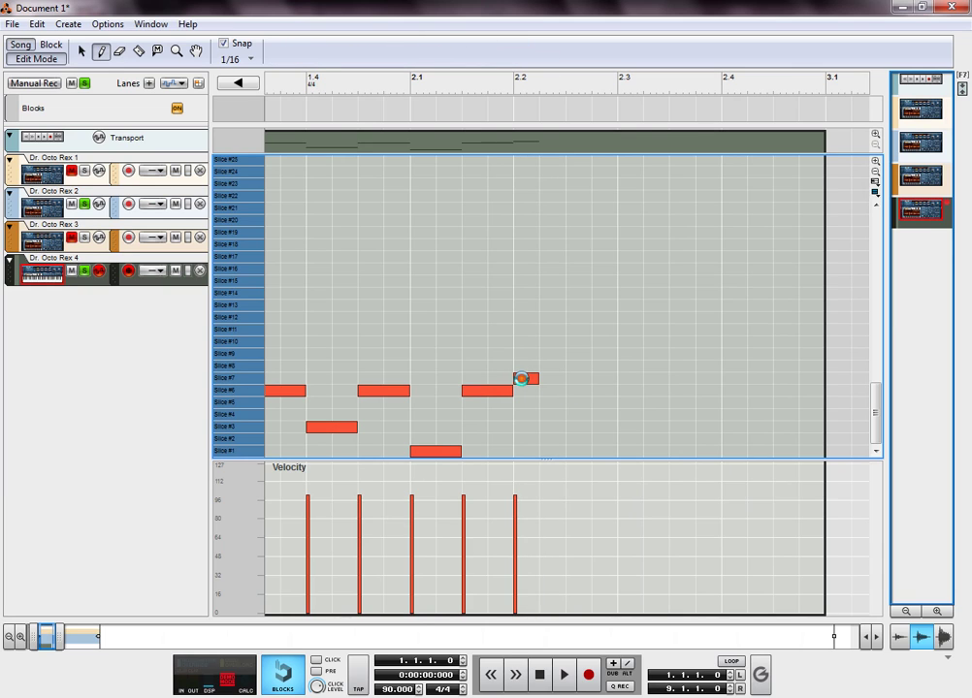
{"action": "left_click_drag", "start_coordinate": [519, 378], "coordinate": [560, 377]}
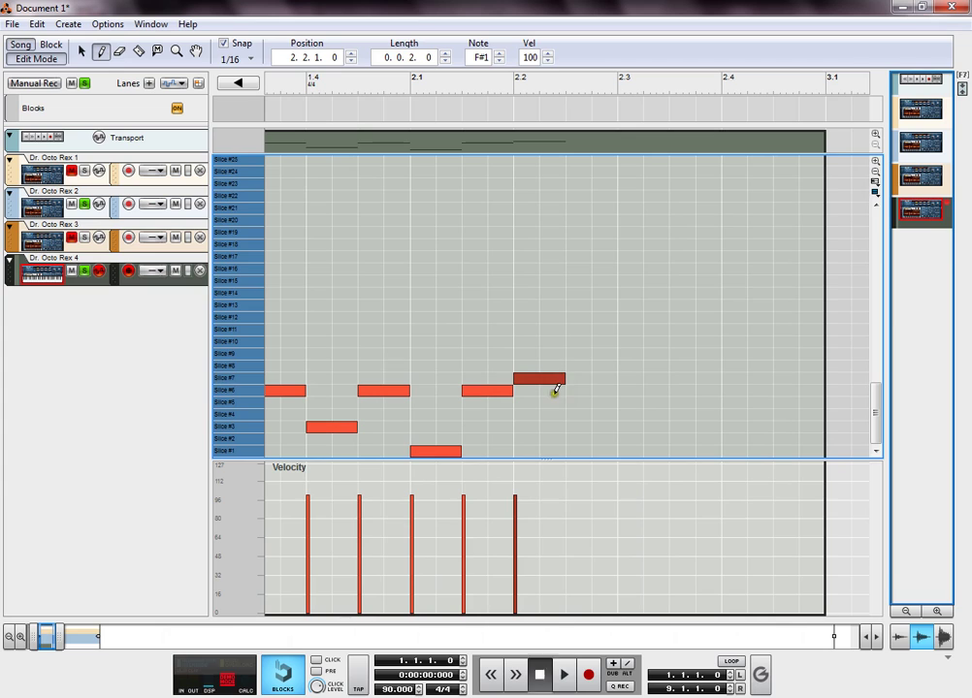
{"action": "key", "text": "space"}
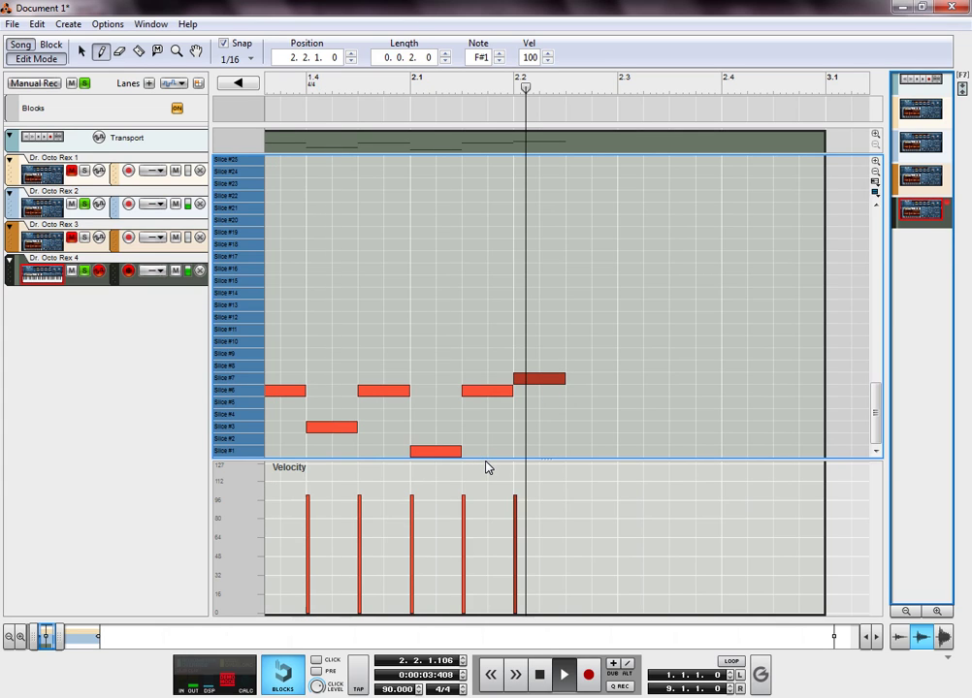
{"action": "key", "text": "space"}
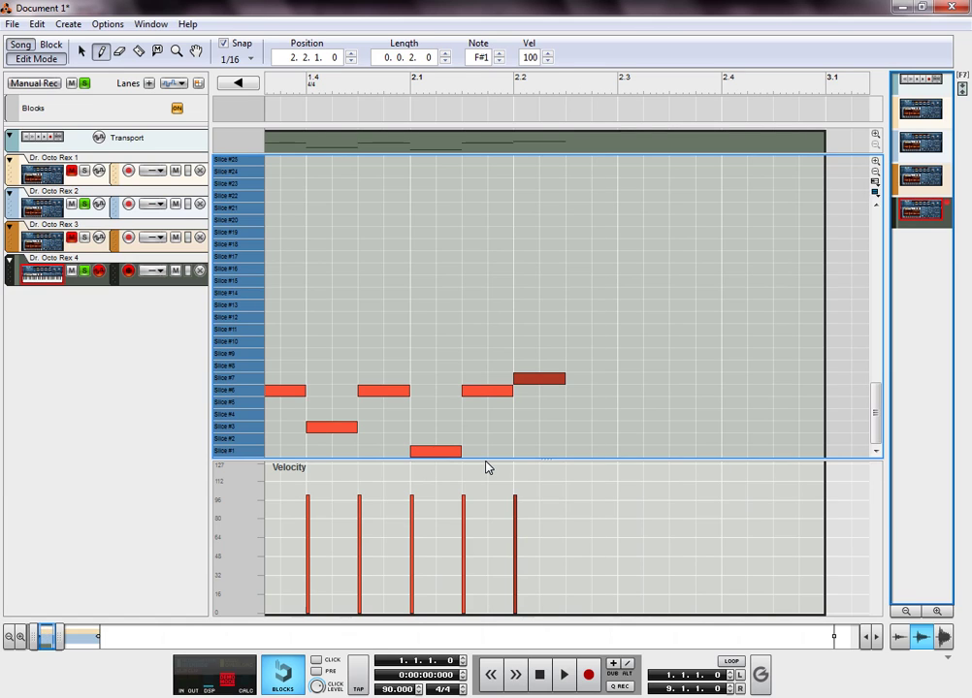
{"action": "key", "text": "space"}
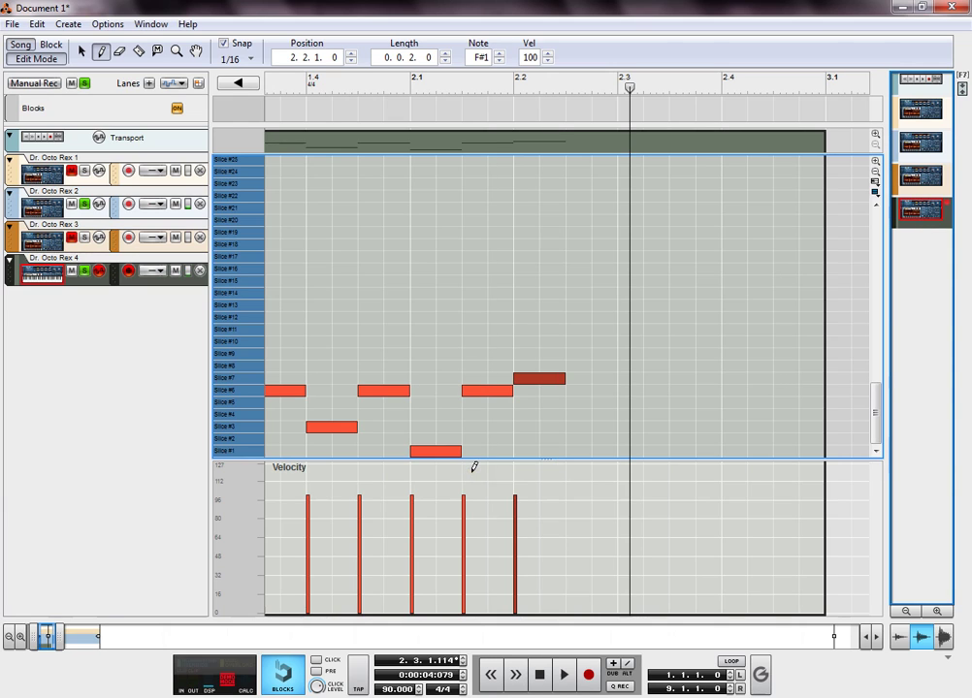
Step: Draw notes of length 0.0.2.0 on Slice #6 at 2.2.3 and Slice #3 at 2.3.1, and play the pattern from the start
{"action": "left_click", "coordinate": [569, 391]}
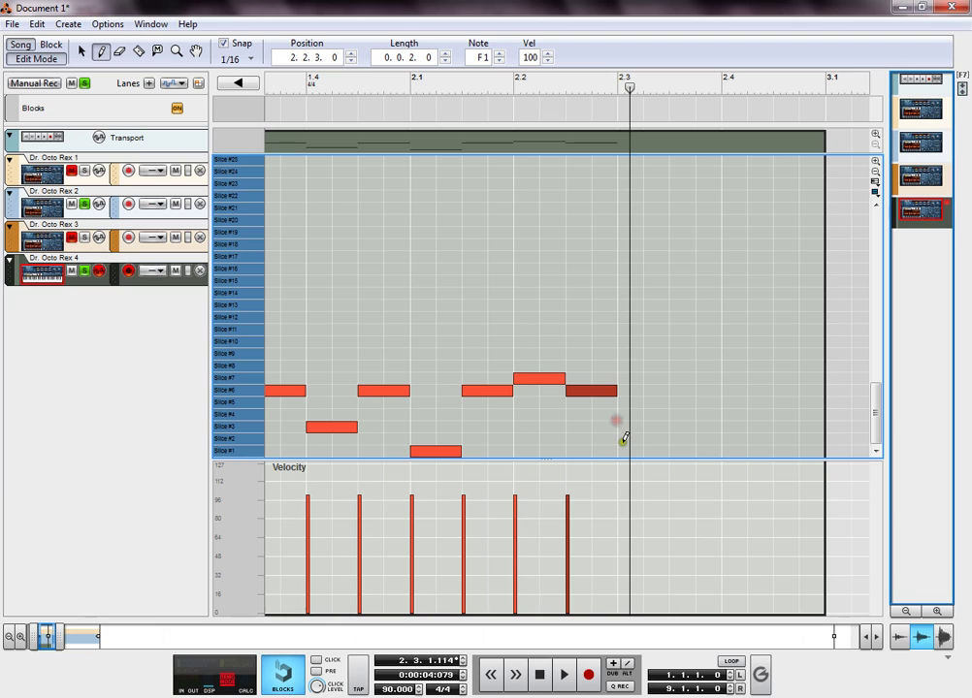
{"action": "left_click", "coordinate": [621, 439]}
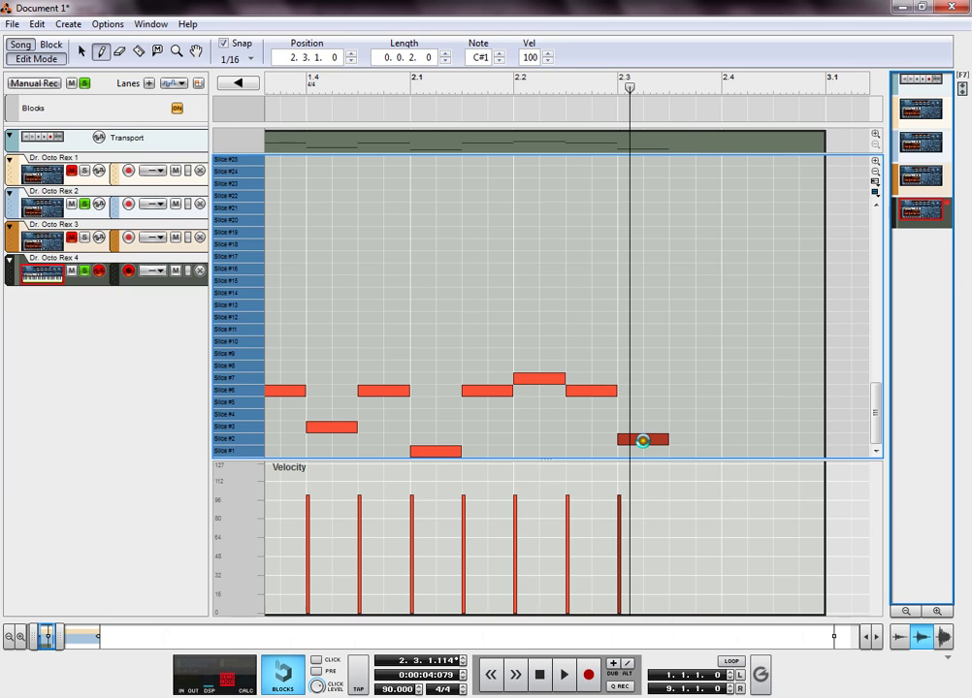
{"action": "left_click", "coordinate": [642, 440]}
{"action": "left_click", "coordinate": [637, 426]}
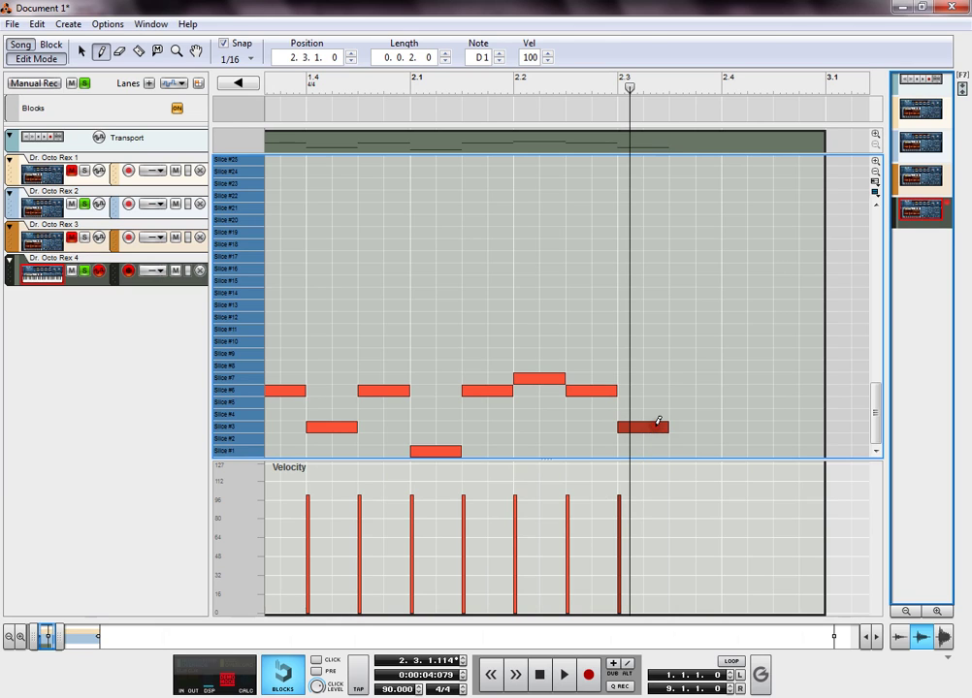
{"action": "key", "text": "KP_0"}
{"action": "key", "text": "space"}
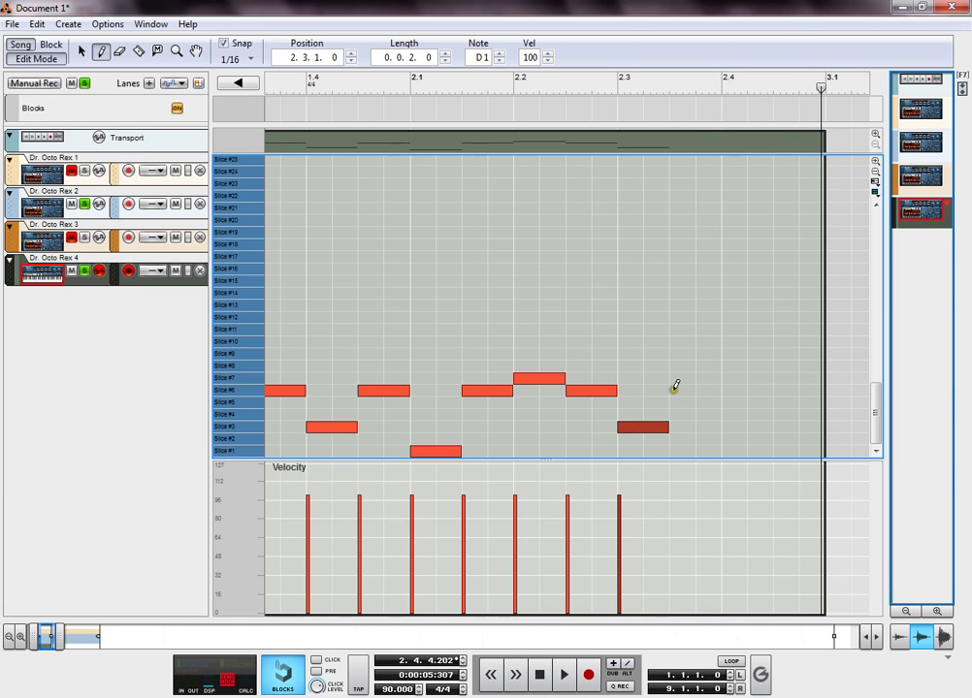
Step: Fill the end of bar 2 with 0.0.2.0 notes on Slice #6 at 2.3.3, Slice #7 at 2.4.1 and Slice #6 at 2.4.3, and audition the pattern
{"action": "mouse_move", "coordinate": [674, 388]}
{"action": "left_mouse_down"}
{"action": "mouse_move", "coordinate": [722, 380]}
{"action": "mouse_move", "coordinate": [821, 390]}
{"action": "left_mouse_up"}
{"action": "key", "text": "KP_0"}
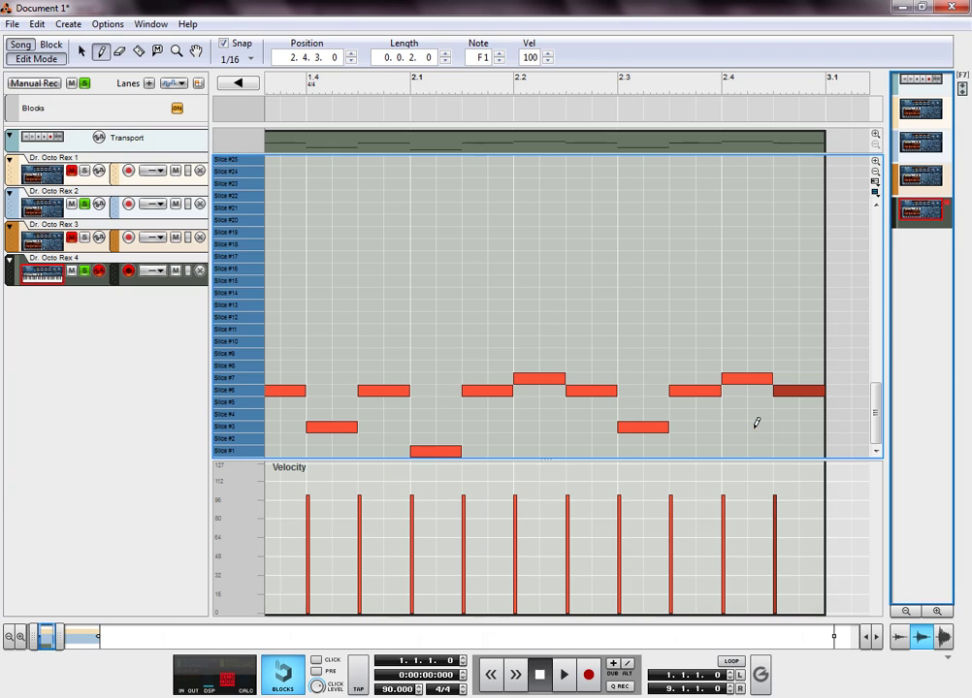
{"action": "key", "text": "space"}
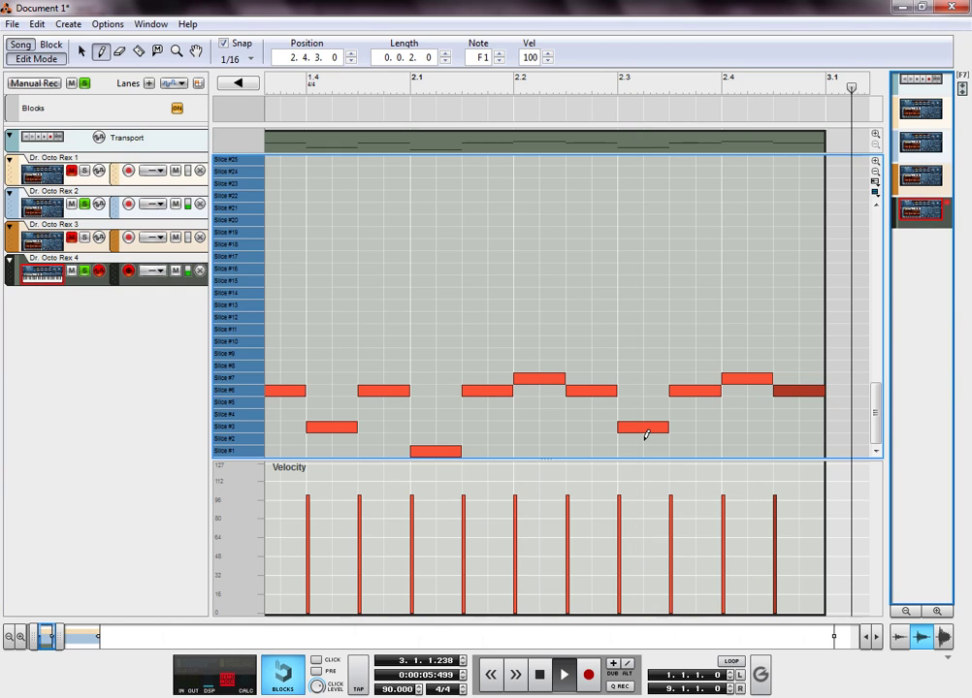
{"action": "key", "text": "space"}
{"action": "key", "text": "Home"}
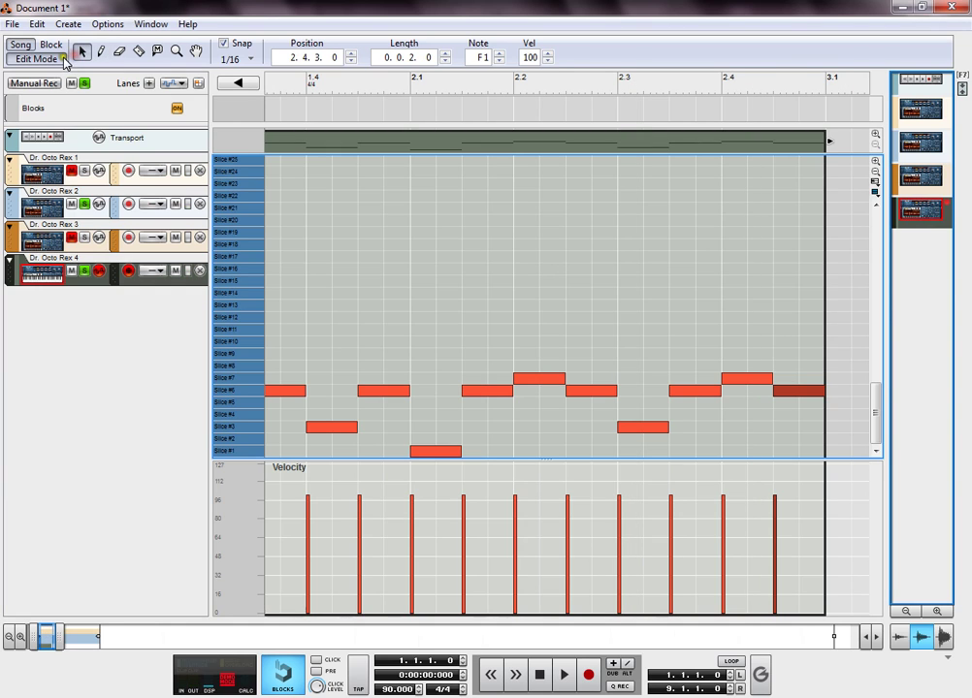
Step: Return to the song arrangement and duplicate the two-bar Dr. Octo Rex 4 clip three times, filling the track up to bar 9
{"action": "left_click", "coordinate": [46, 57]}
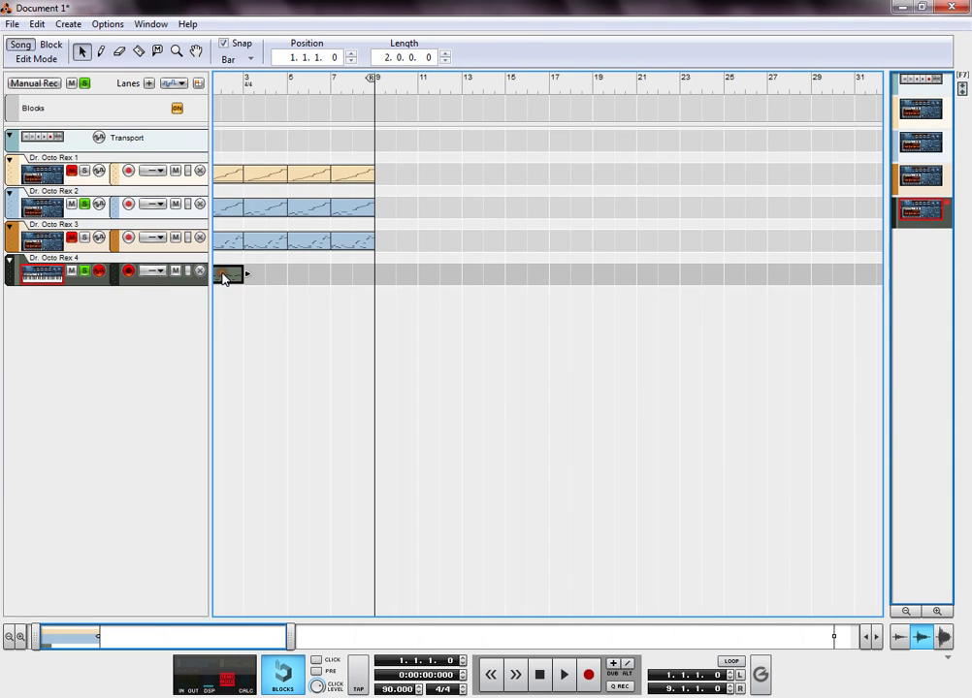
{"action": "key", "text": "ctrl+d"}
{"action": "key", "text": "ctrl+d"}
{"action": "key", "text": "ctrl+d"}
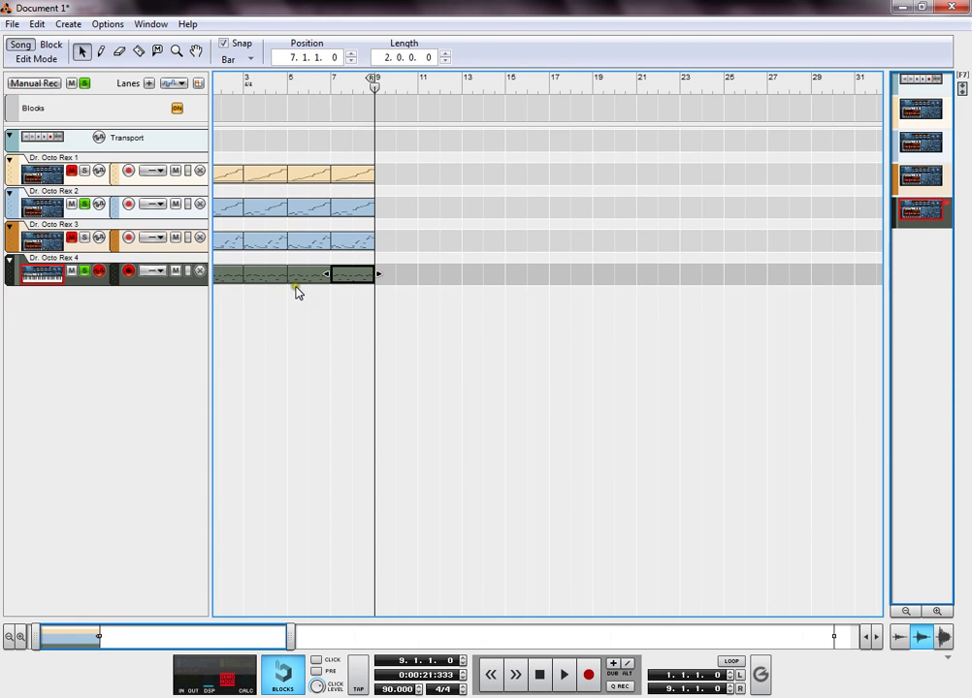
Step: Return the song to its start, show the rack and collapse the programmer of Dr. Octo Rex 4
{"action": "key", "text": "shift+Return"}
{"action": "left_click", "coordinate": [297, 589]}
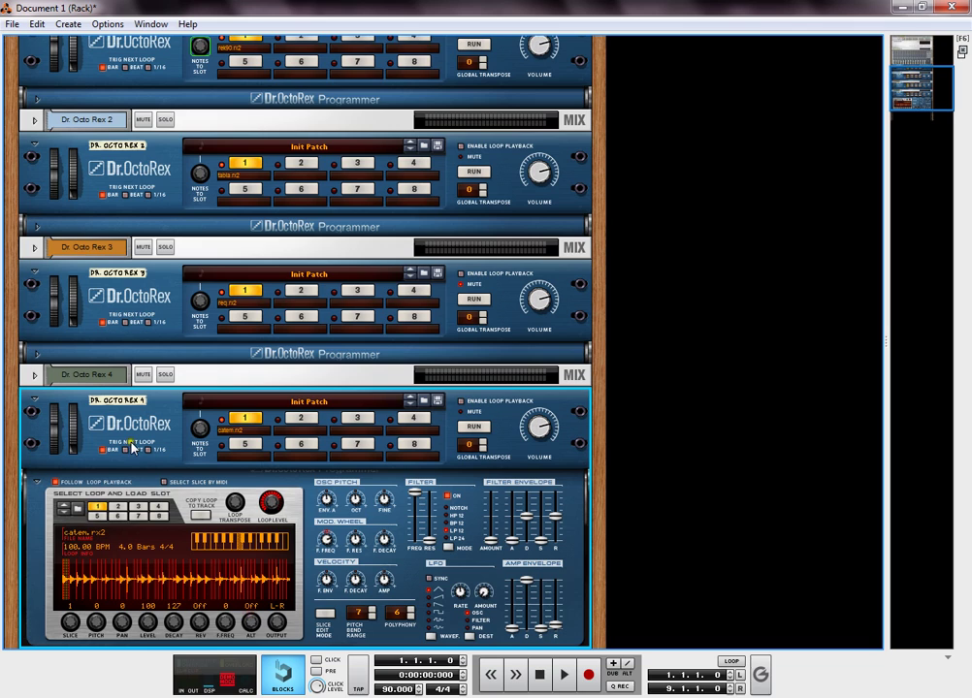
{"action": "left_click", "coordinate": [37, 482]}
Step: Create another Dr. Octo Rex loop player in the empty rack space below Dr. Octo Rex 4
{"action": "right_click", "coordinate": [215, 568]}
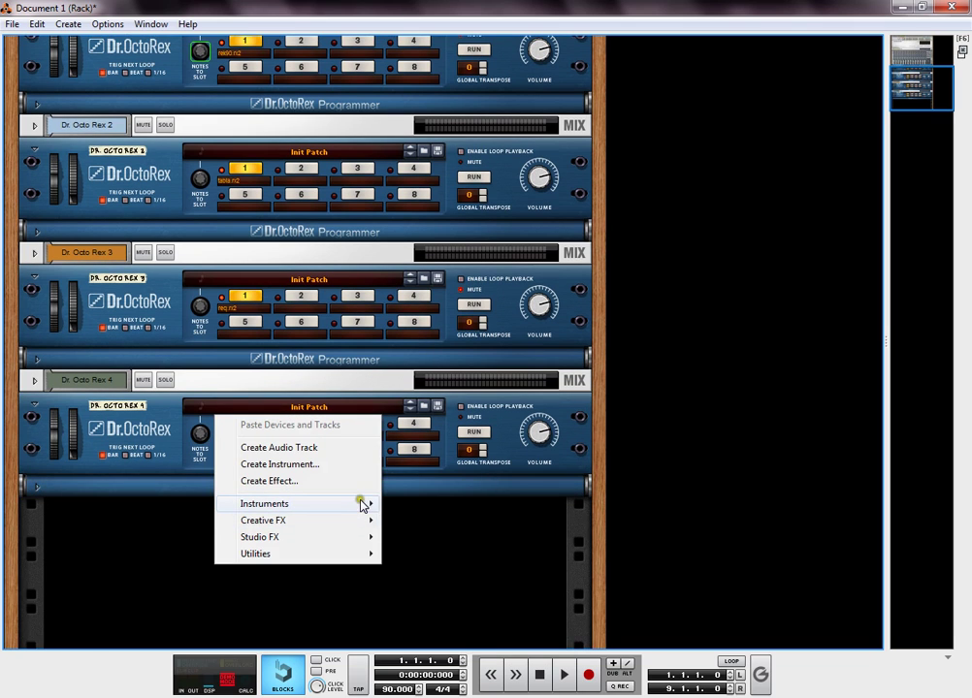
{"action": "mouse_move", "coordinate": [360, 504]}
{"action": "left_click", "coordinate": [398, 615]}
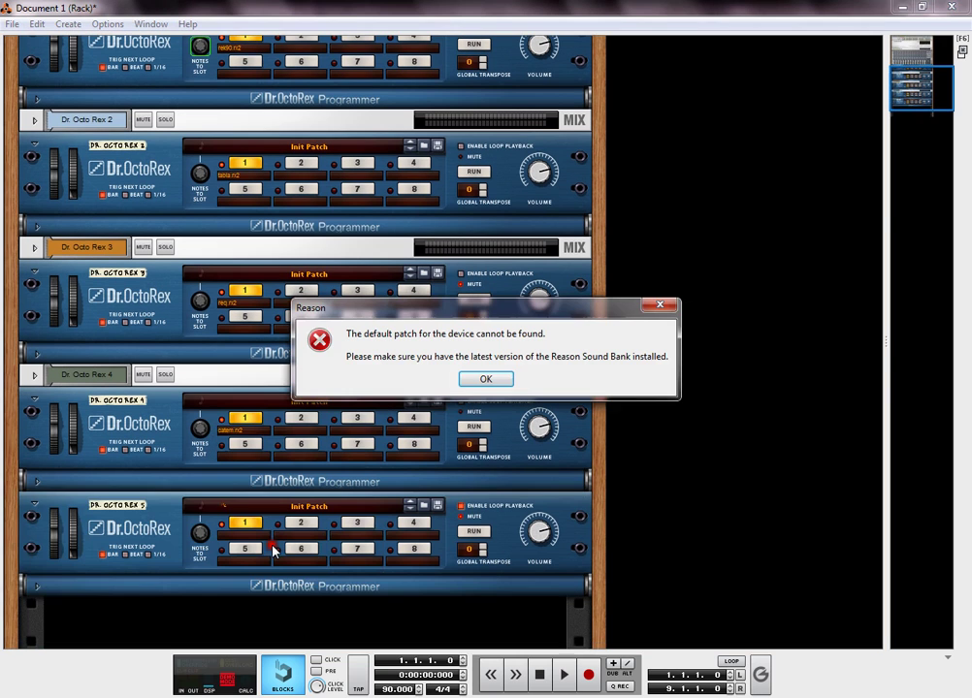
Step: Load the dohoola REX loop from the arabica folder into Dr. Octo Rex 5, turn off its loop playback and collapse the programmer
{"action": "left_click", "coordinate": [465, 379]}
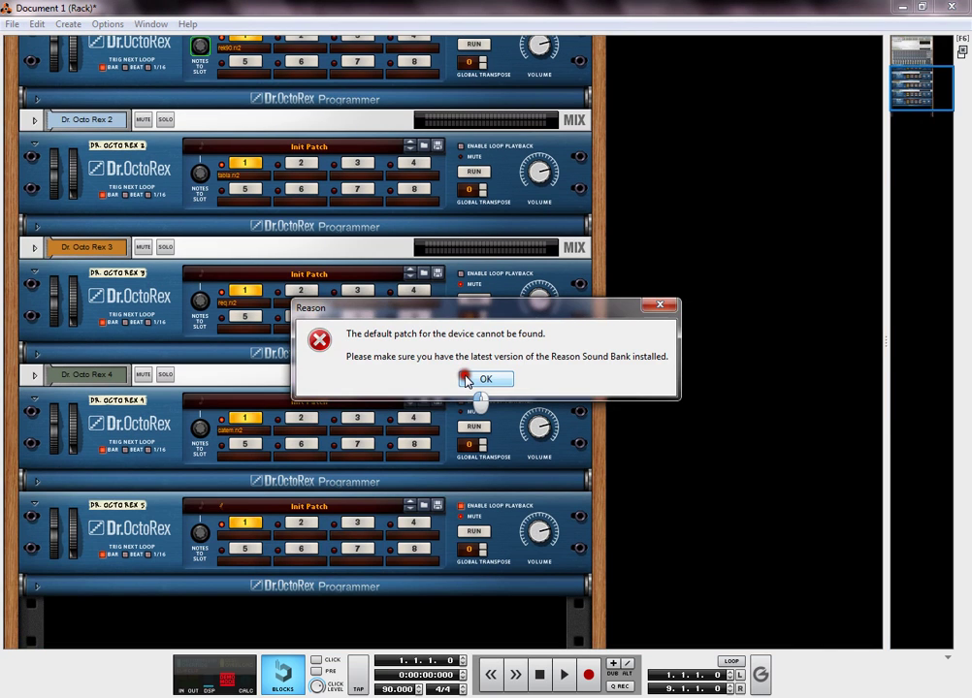
{"action": "left_click", "coordinate": [35, 585]}
{"action": "left_click", "coordinate": [77, 510]}
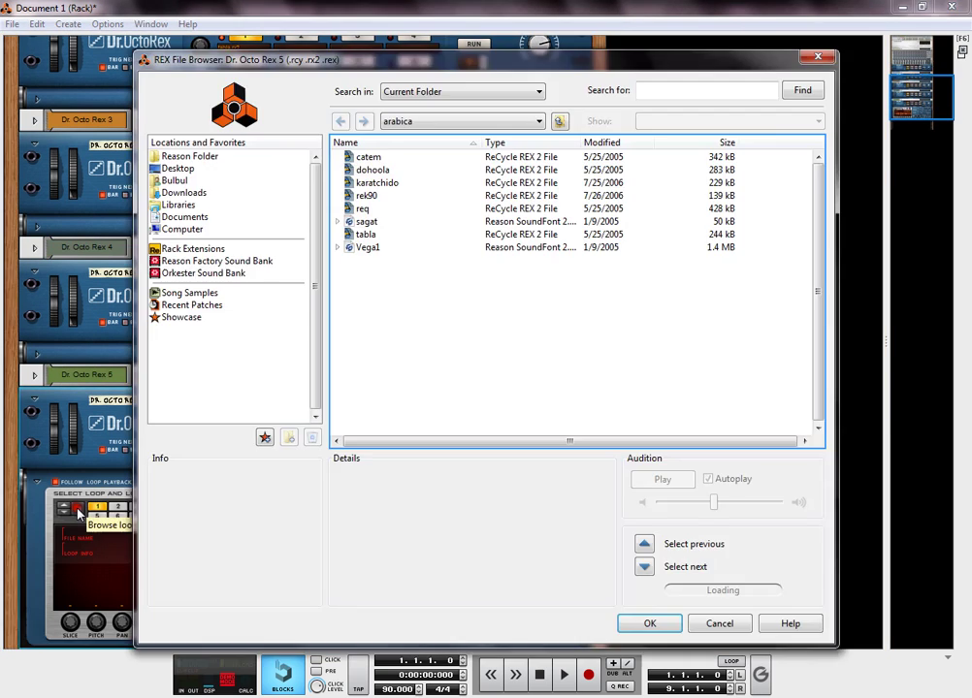
{"action": "left_click", "coordinate": [369, 172]}
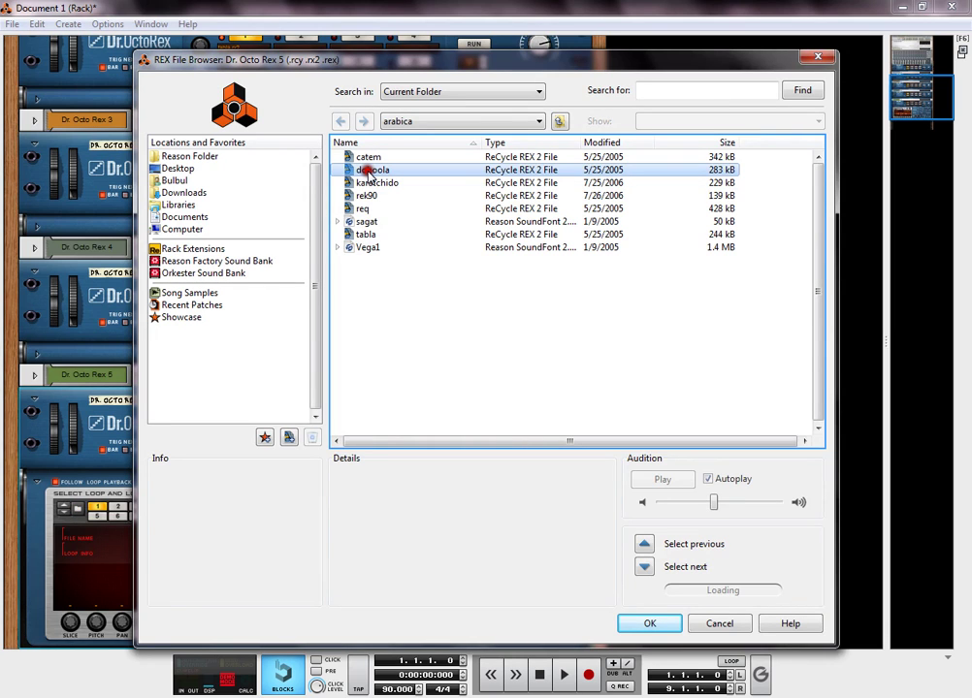
{"action": "double_click", "coordinate": [370, 172]}
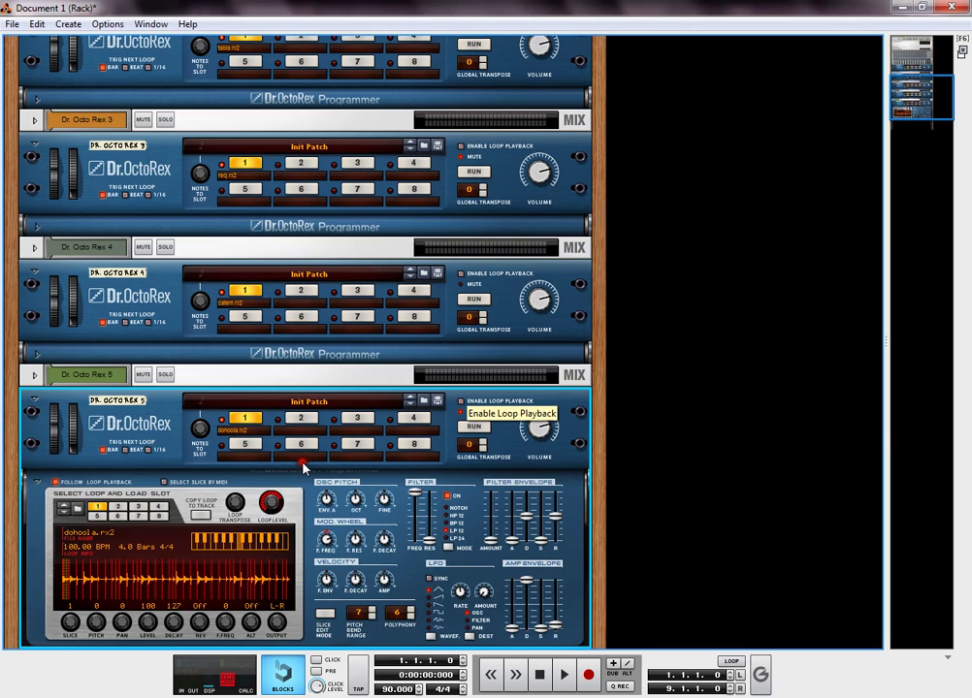
{"action": "left_click", "coordinate": [36, 482]}
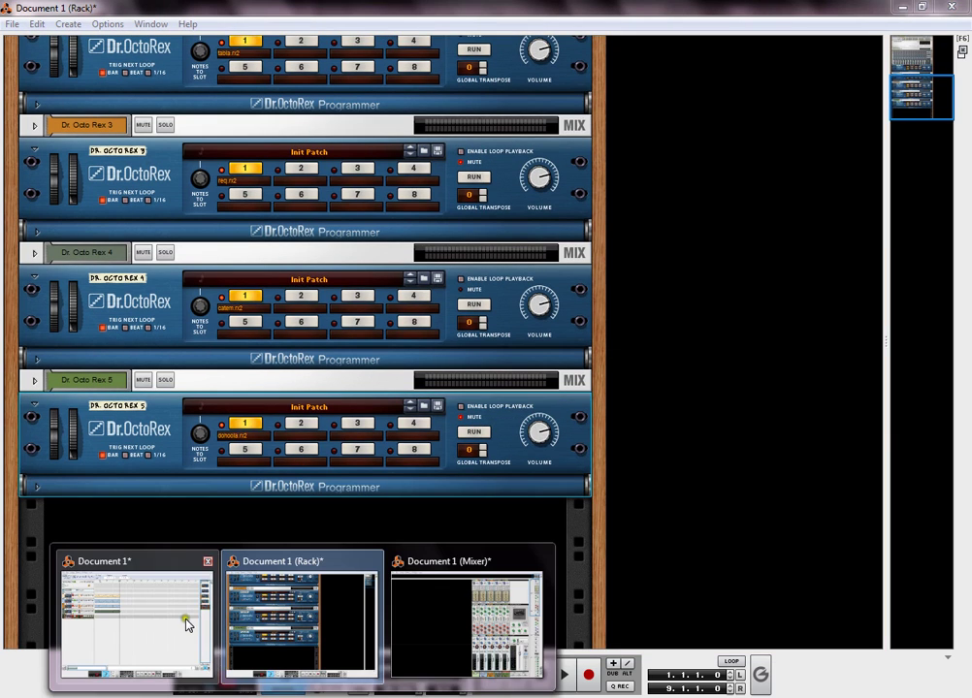
Step: Switch to the sequencer, copy all notes of the first Dr. Octo Rex 4 clip and return to the song arrangement
{"action": "left_click", "coordinate": [184, 618]}
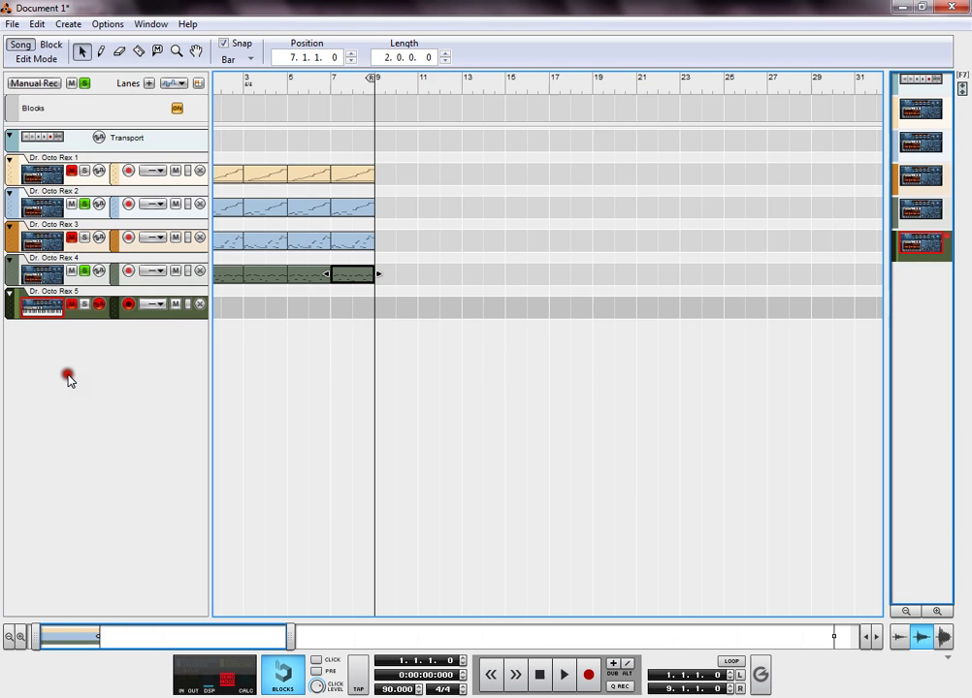
{"action": "left_click", "coordinate": [229, 281]}
{"action": "double_click", "coordinate": [228, 280]}
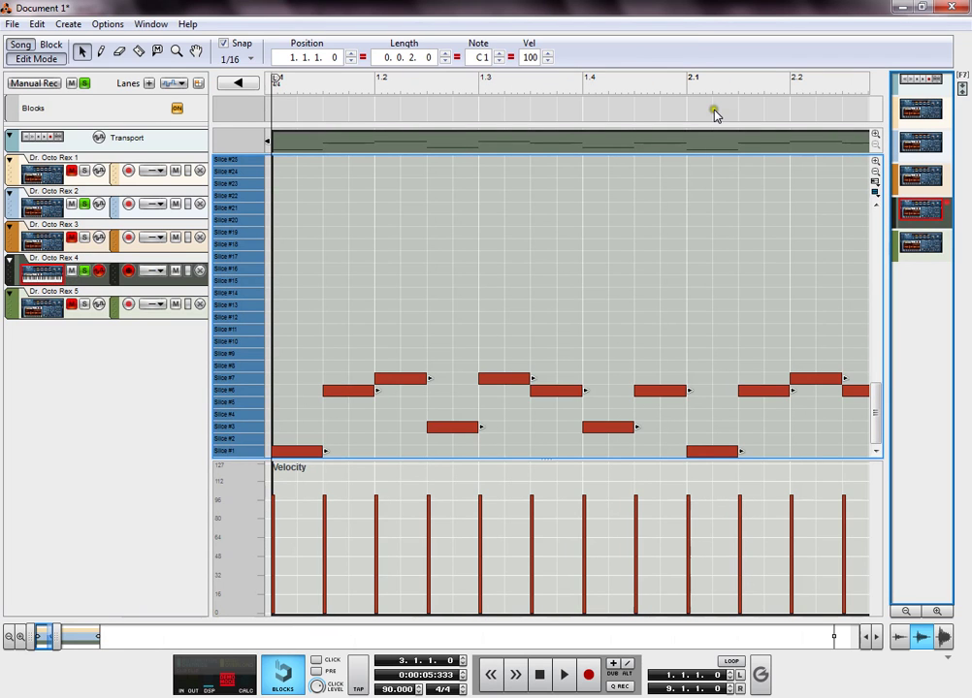
{"action": "left_click", "coordinate": [34, 58]}
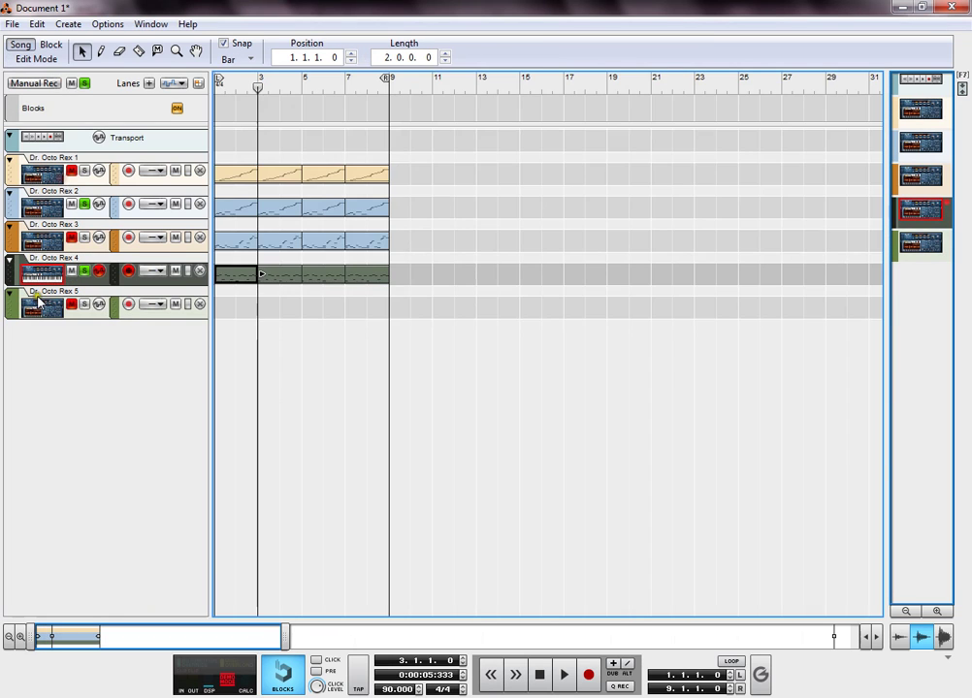
Step: Start a clip at bar 1 on the Dr. Octo Rex 5 track by drawing a 0.0.1.0 note on Slice #1
{"action": "left_click", "coordinate": [39, 302]}
{"action": "left_click", "coordinate": [35, 59]}
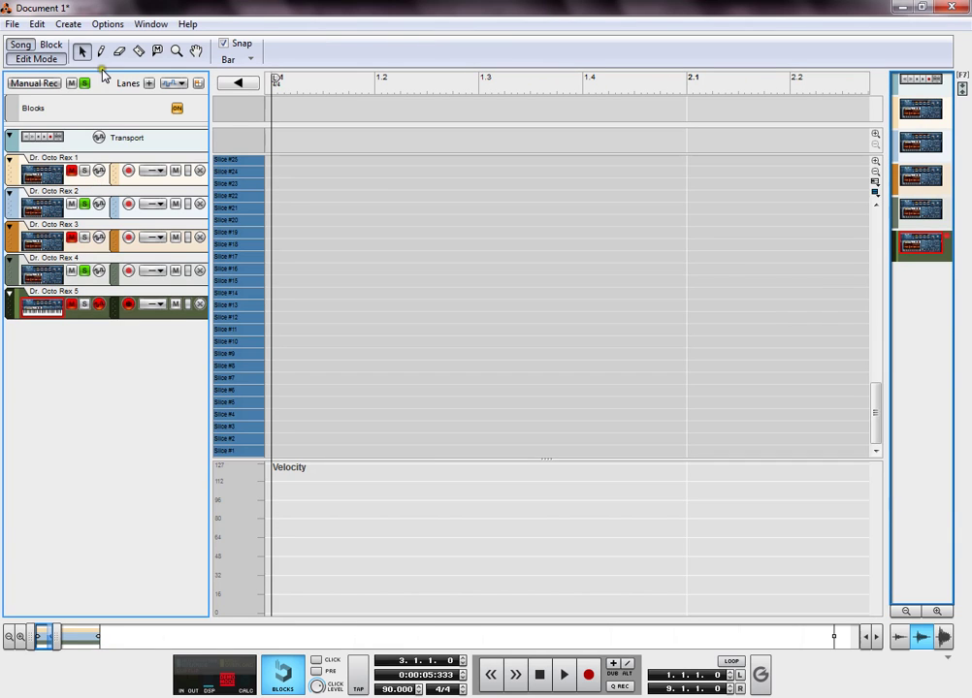
{"action": "left_click", "coordinate": [103, 51]}
{"action": "left_click", "coordinate": [266, 454]}
{"action": "left_click", "coordinate": [272, 452]}
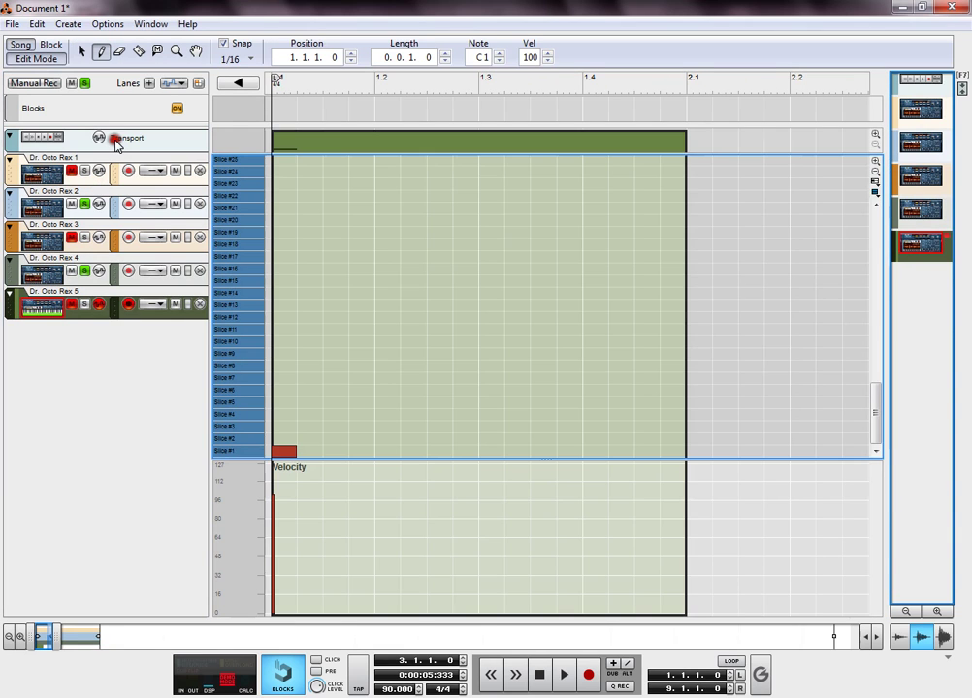
Step: Replace the drawn note with the copied Dr. Octo Rex 4 notes and move the pasted notes to start at 1.1.1
{"action": "key", "text": "q"}
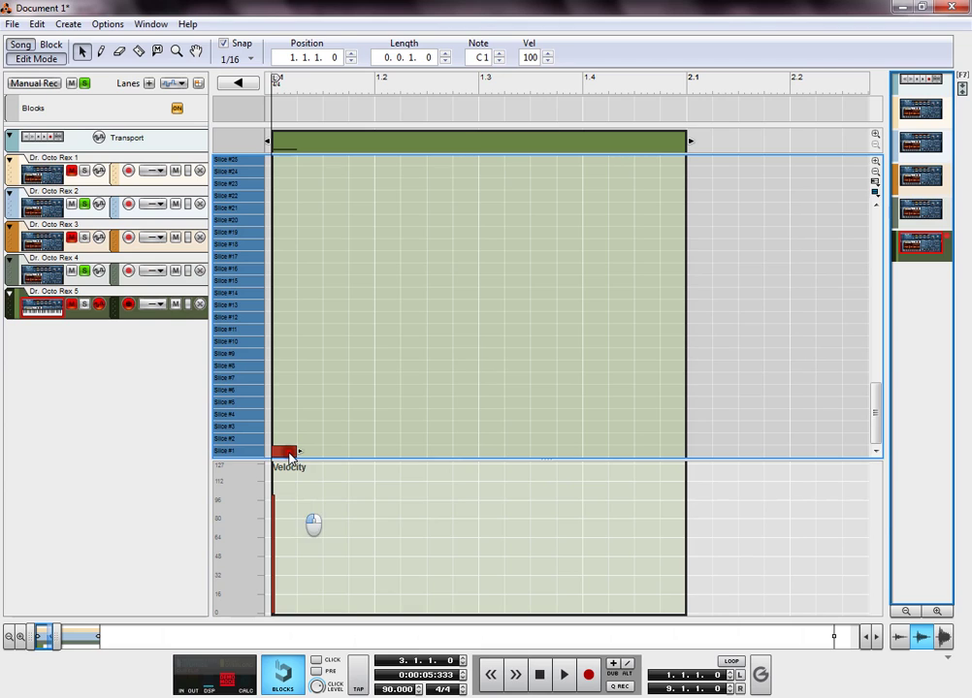
{"action": "key", "text": "Delete"}
{"action": "key", "text": "ctrl+v"}
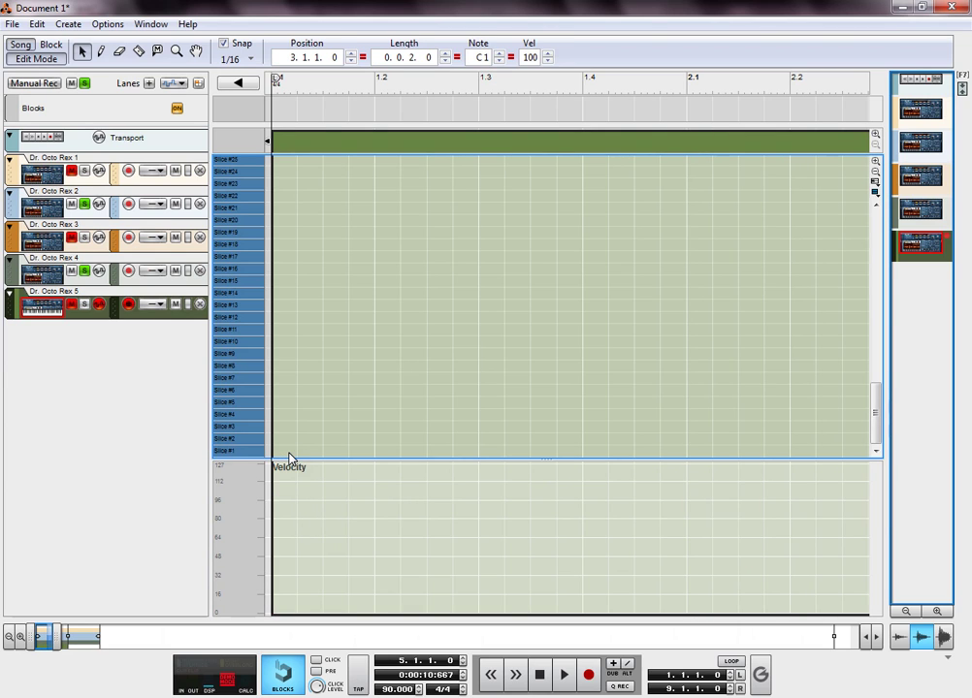
{"action": "left_click", "coordinate": [61, 638]}
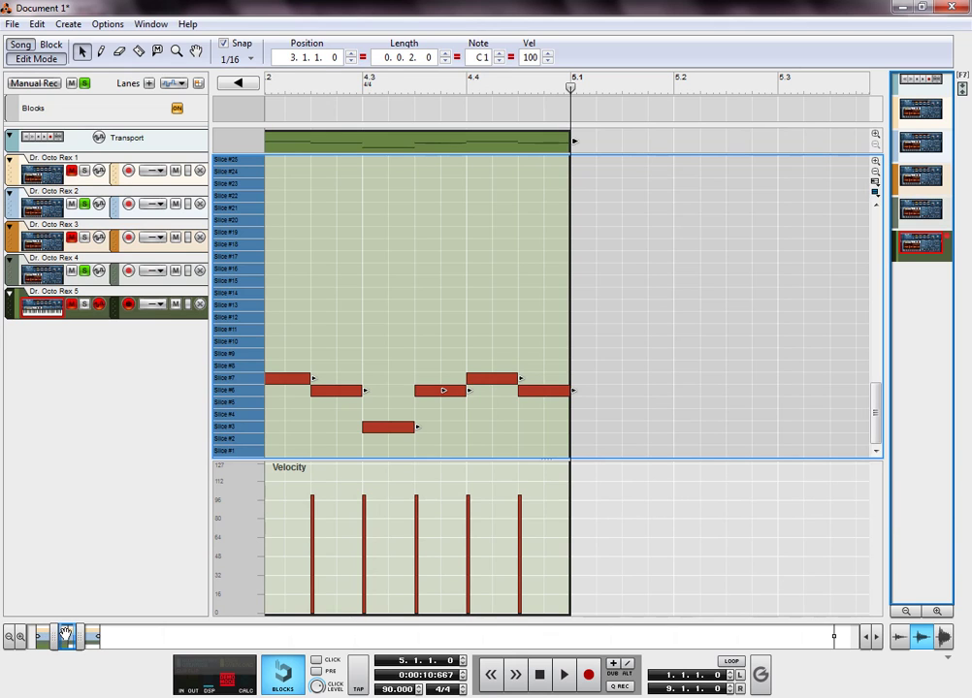
{"action": "left_click_drag", "start_coordinate": [66, 637], "coordinate": [53, 636]}
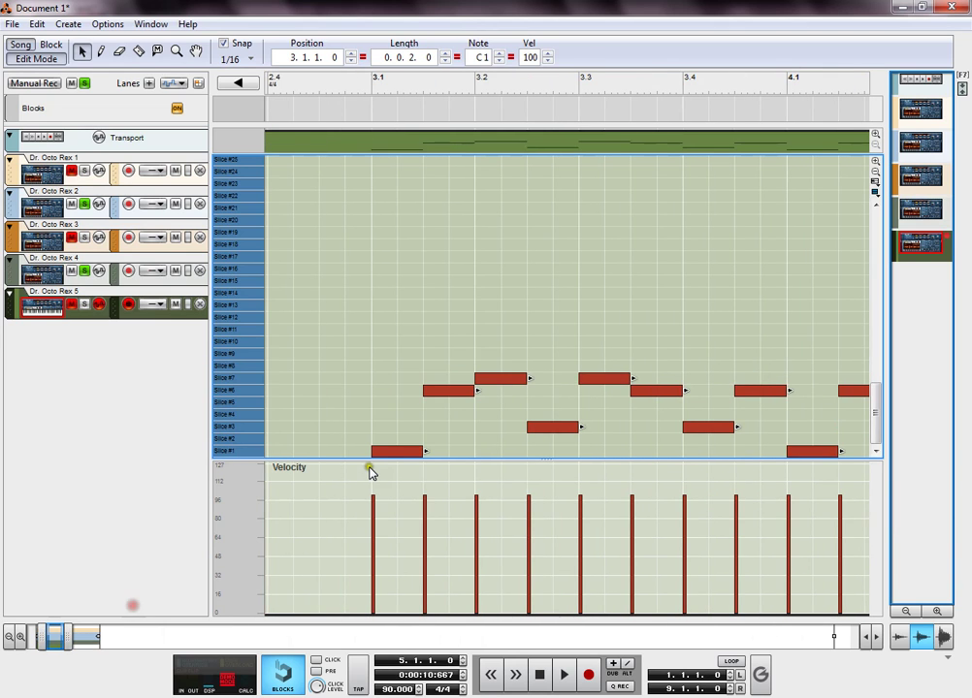
{"action": "left_click_drag", "start_coordinate": [383, 456], "coordinate": [184, 463]}
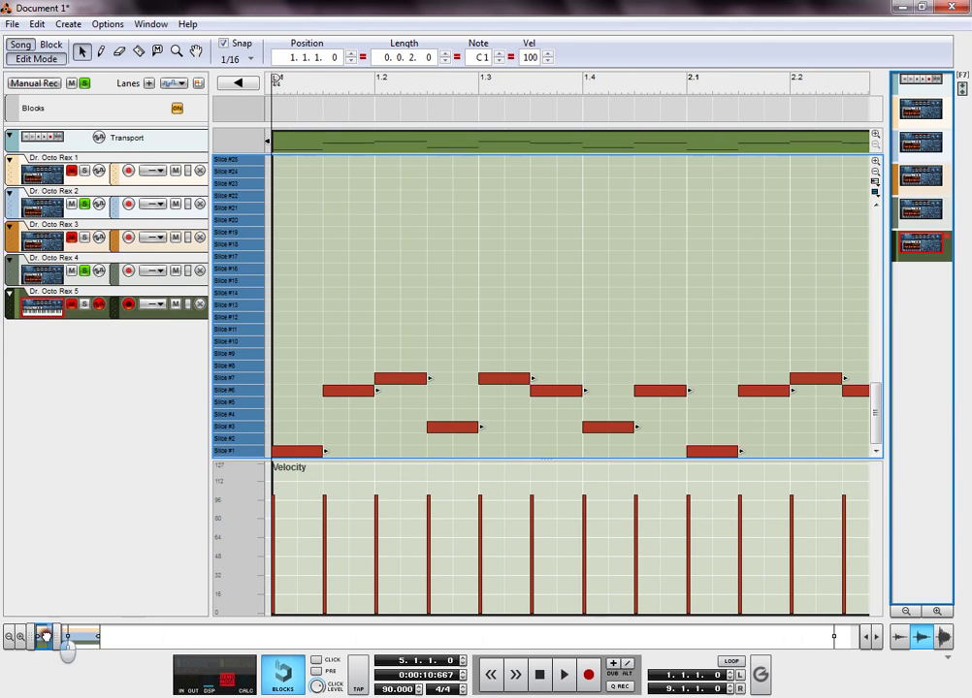
Step: Shorten the Dr. Octo Rex 5 clip to two bars so that it ends at 3.1.1
{"action": "left_click_drag", "start_coordinate": [43, 638], "coordinate": [65, 637]}
{"action": "left_click_drag", "start_coordinate": [516, 150], "coordinate": [221, 173]}
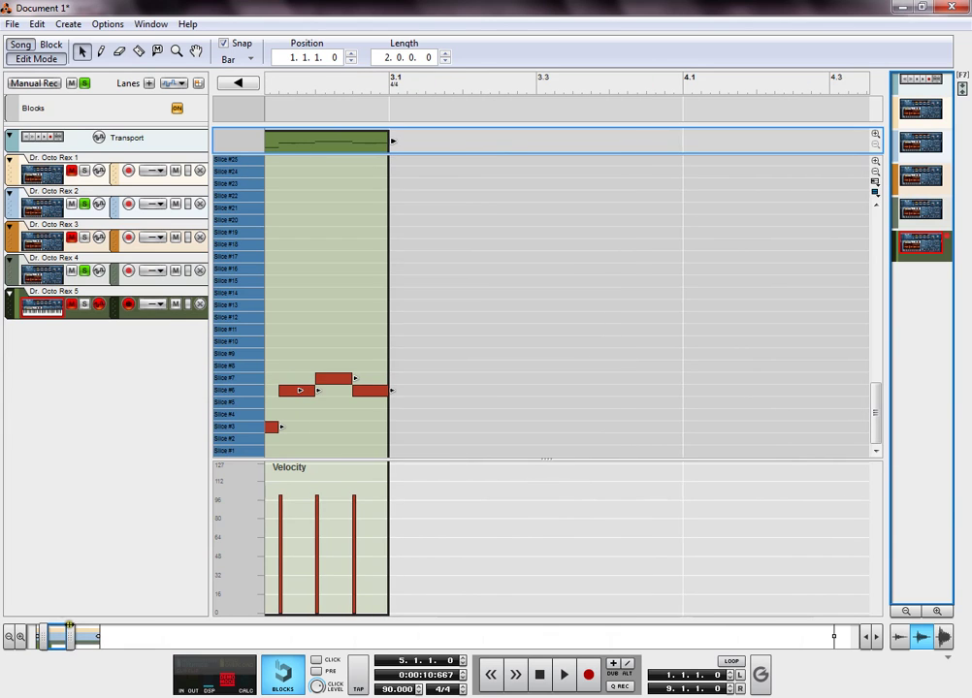
{"action": "left_click_drag", "start_coordinate": [64, 636], "coordinate": [41, 633]}
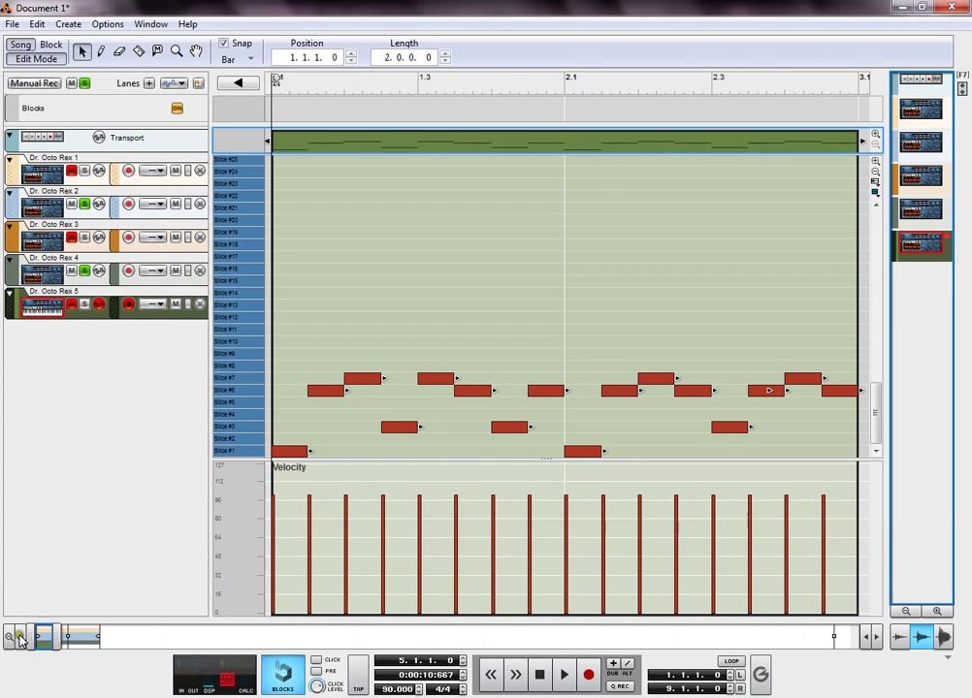
{"action": "left_click", "coordinate": [19, 636]}
{"action": "left_click", "coordinate": [19, 636]}
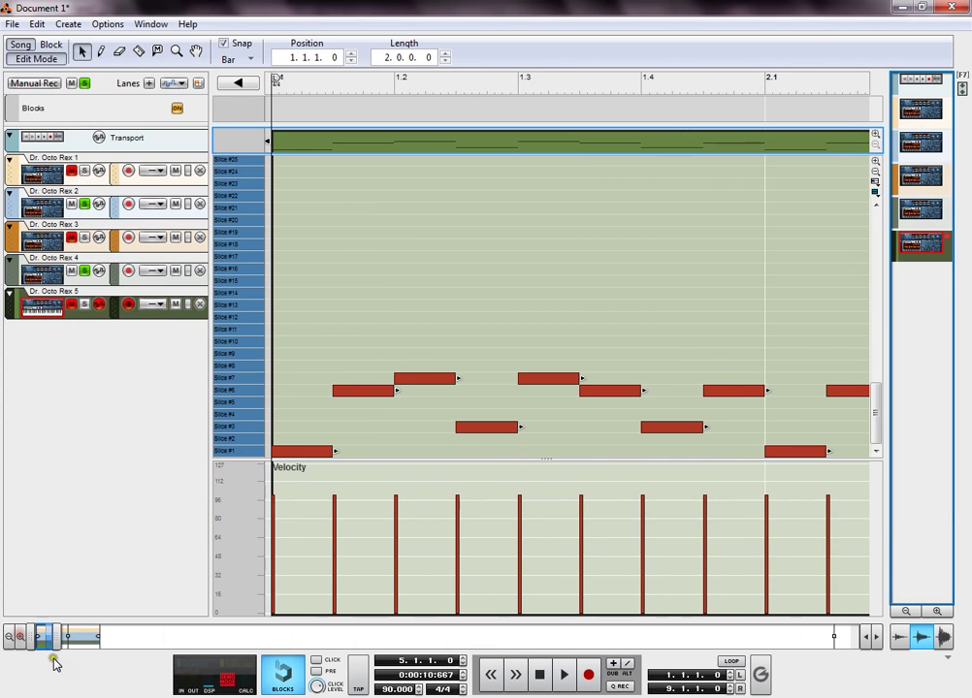
Step: Return to the song arrangement and duplicate the two-bar Dr. Octo Rex 5 clip three times, filling the track up to bar 9
{"action": "left_click", "coordinate": [42, 61]}
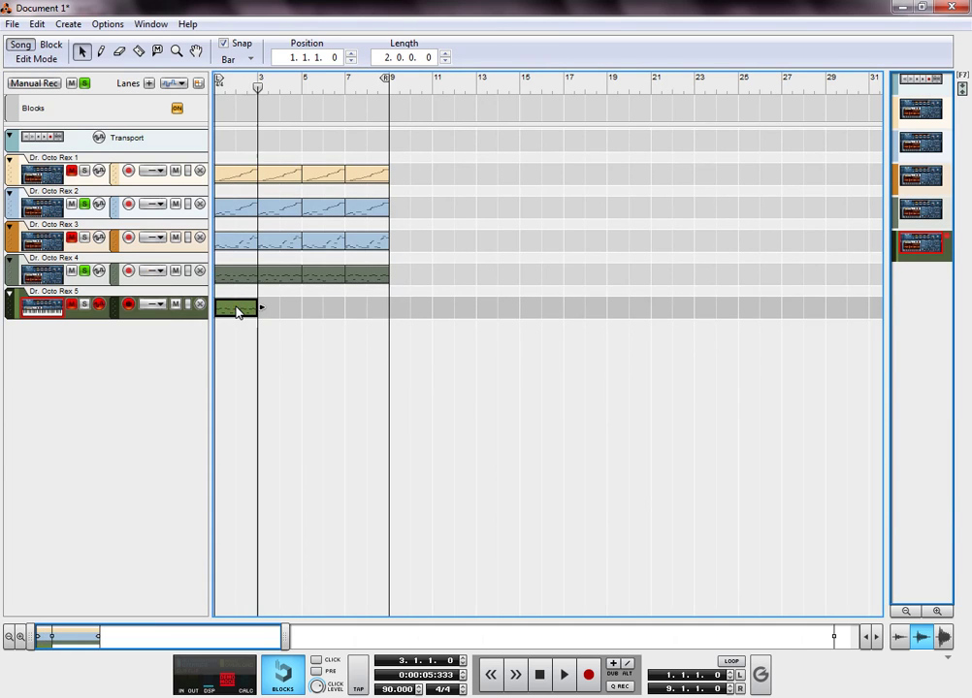
{"action": "key", "text": "ctrl+d"}
{"action": "key", "text": "ctrl+d"}
{"action": "key", "text": "ctrl+d"}
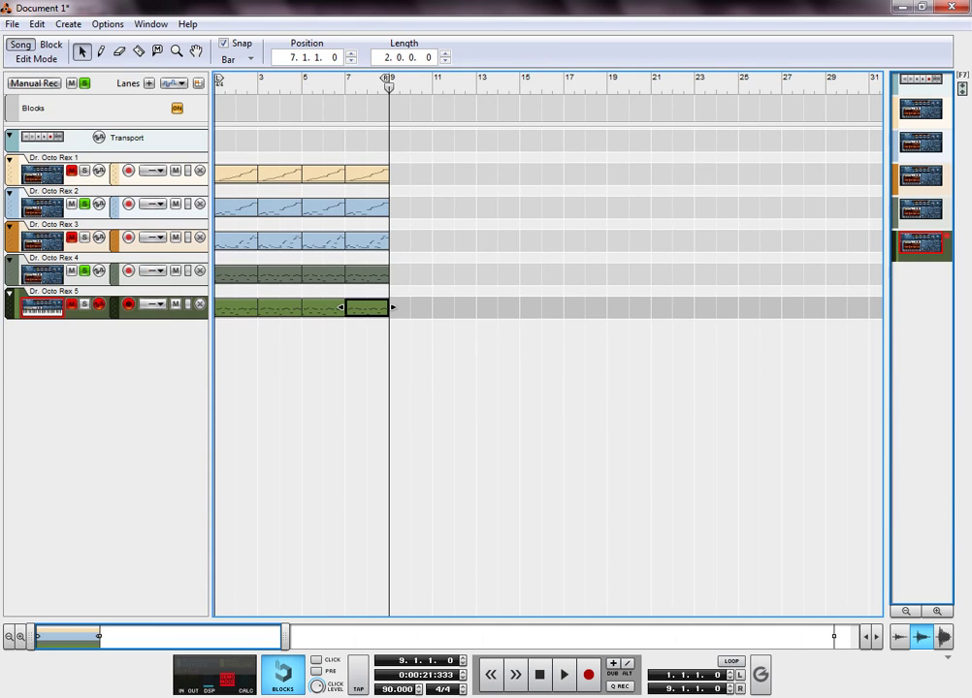
Step: In the mixer, pan Dr. Octo Rex 5 to 100 and pan Dr. Octo Rex 4 to the opposite side
{"action": "left_click", "coordinate": [456, 609]}
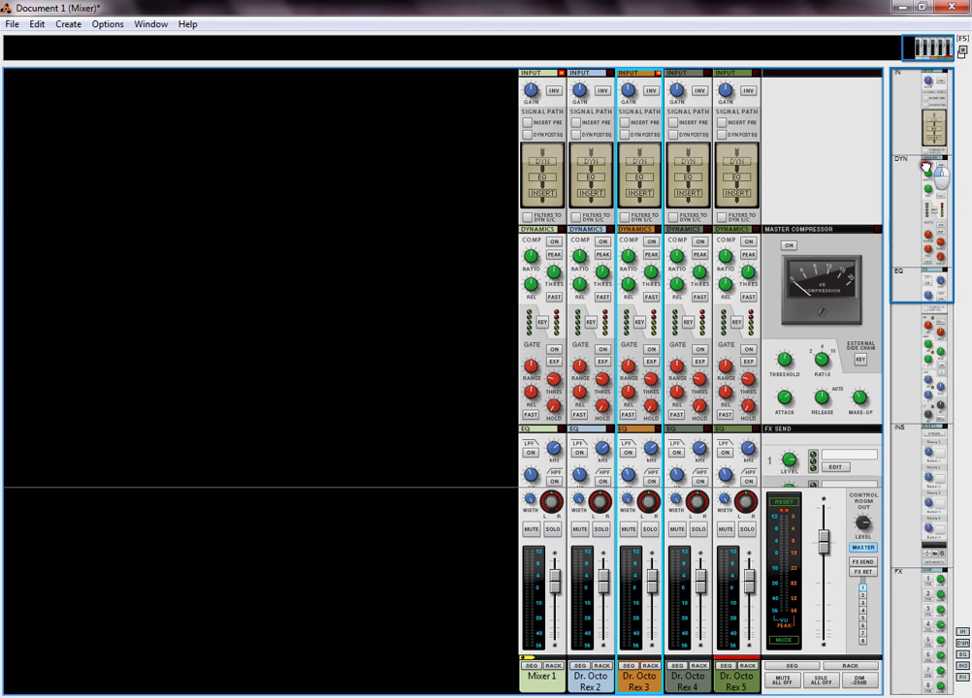
{"action": "left_click_drag", "start_coordinate": [744, 504], "coordinate": [742, 418]}
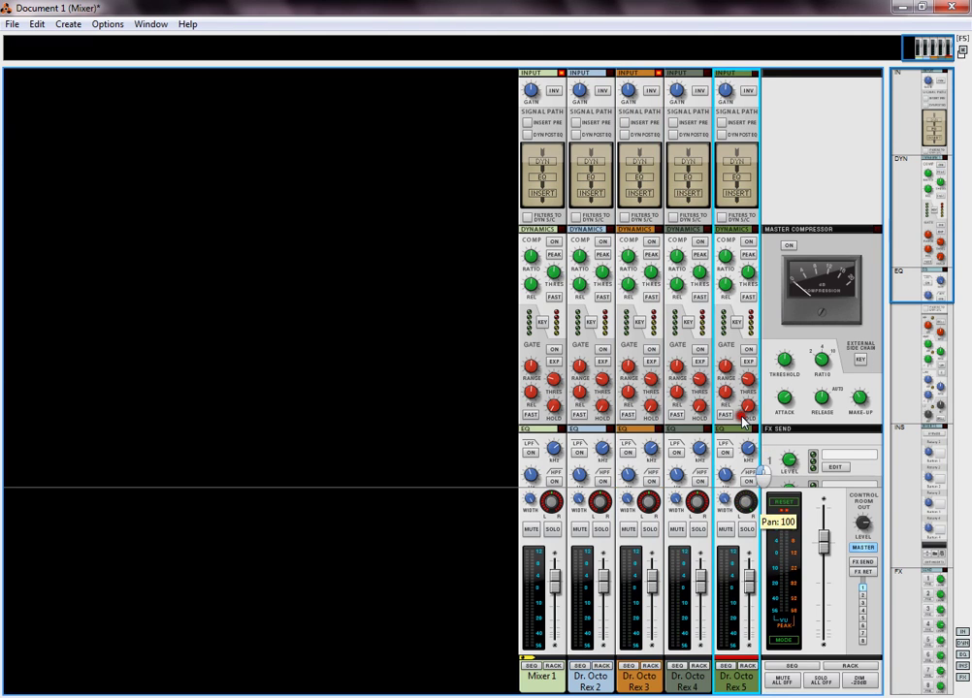
{"action": "left_click_drag", "start_coordinate": [698, 507], "coordinate": [677, 622]}
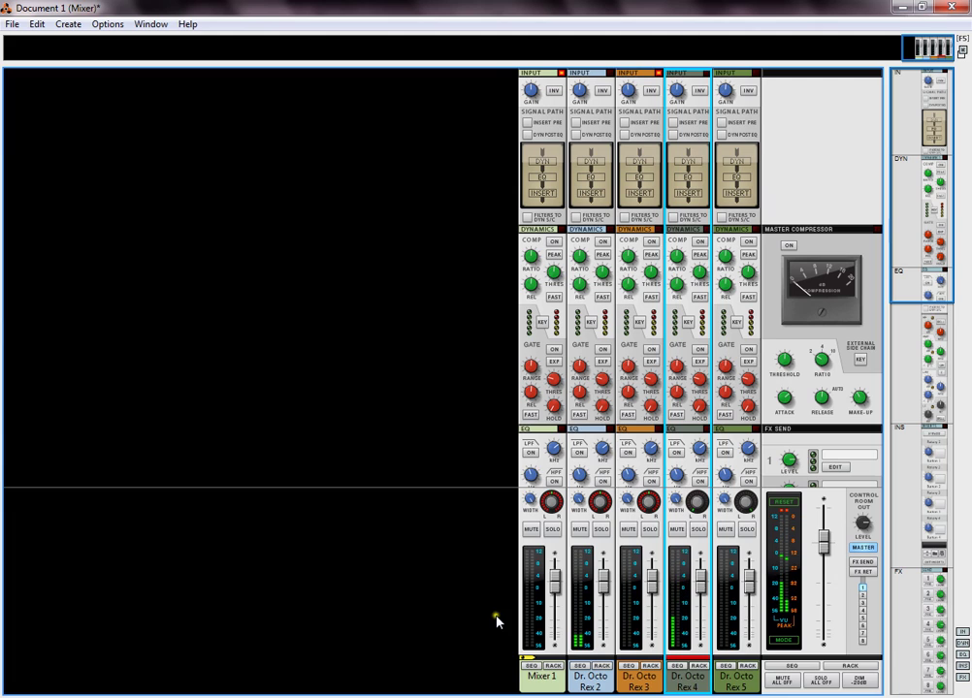
Step: Clear the solo on Dr. Octo Rex 4 and Dr. Octo Rex 2, and audition the full song from its start in the mixer
{"action": "mouse_move", "coordinate": [301, 696]}
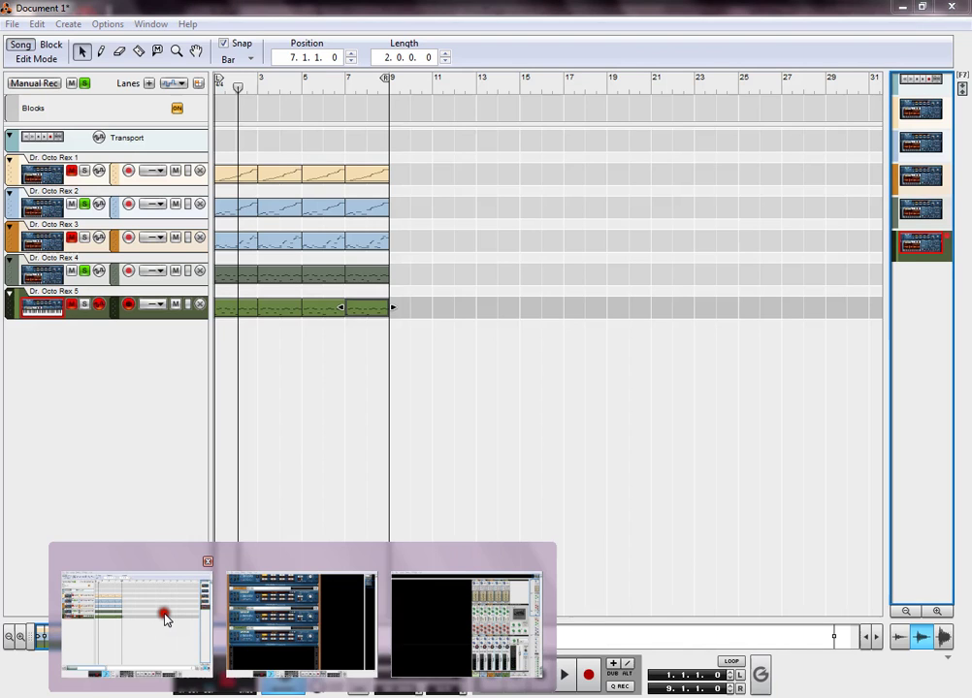
{"action": "left_click", "coordinate": [167, 618]}
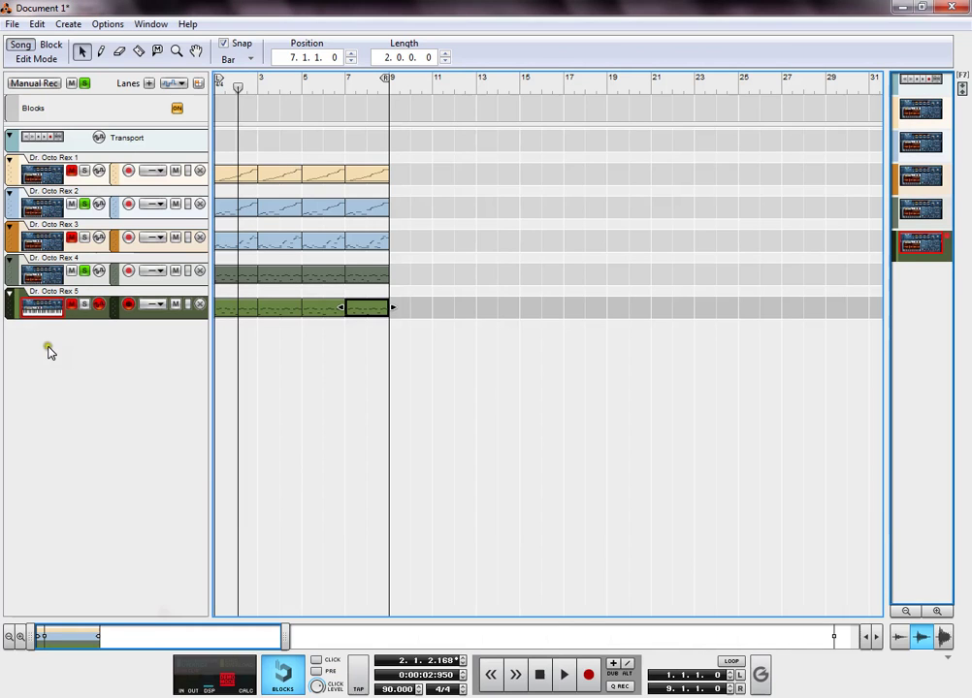
{"action": "left_click", "coordinate": [86, 272]}
{"action": "left_click", "coordinate": [83, 205]}
{"action": "key", "text": "shift+Return"}
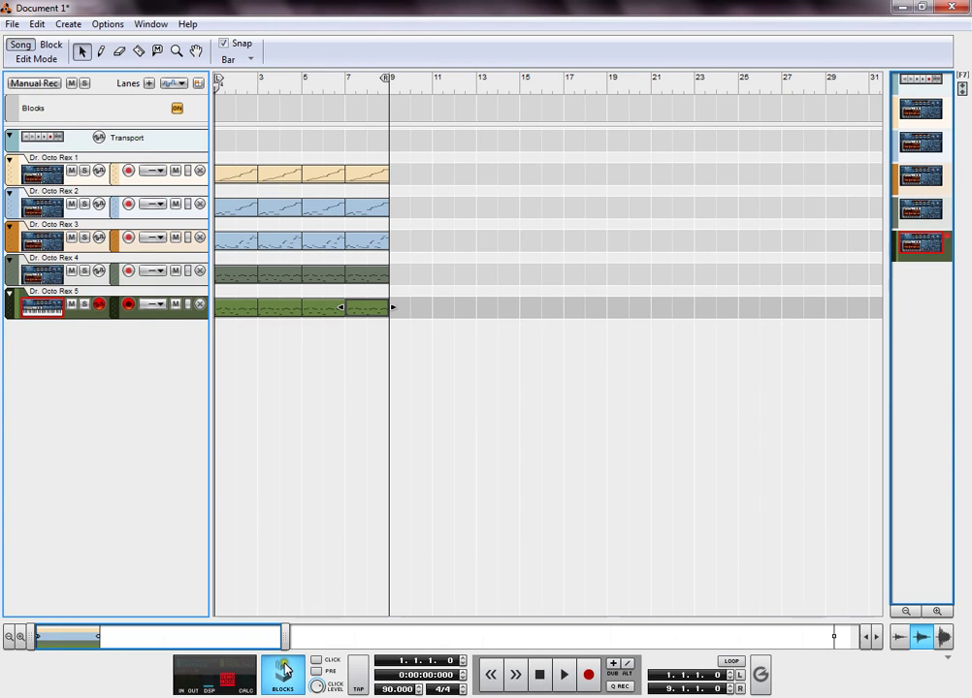
{"action": "mouse_move", "coordinate": [301, 696]}
{"action": "left_click", "coordinate": [445, 625]}
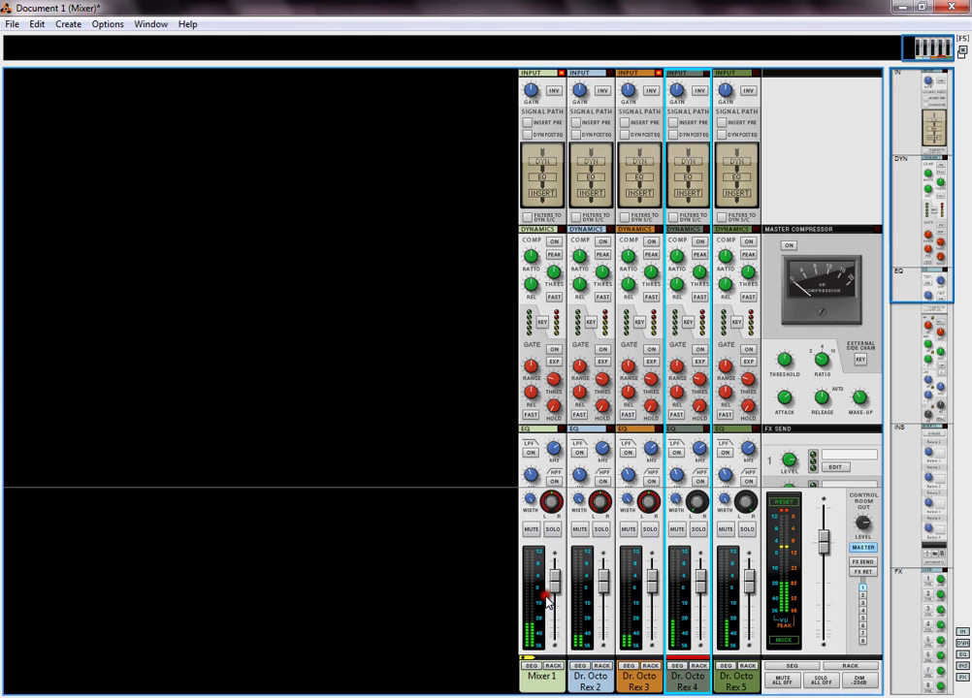
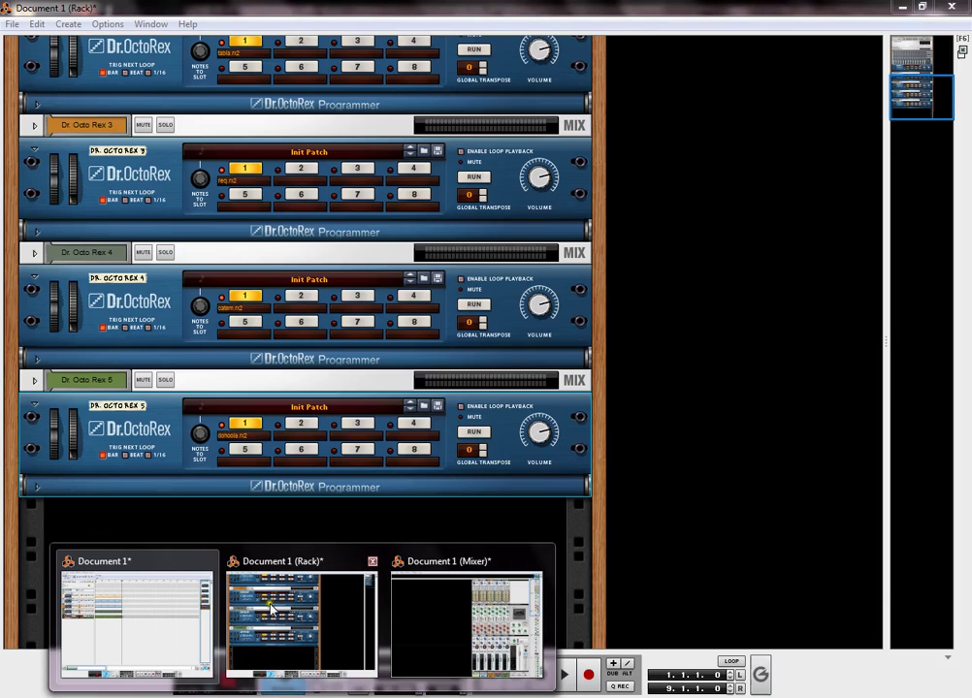
Step: Create a Kong Drum Designer in the empty rack space below Dr. Octo Rex 5
{"action": "left_click", "coordinate": [270, 610]}
{"action": "right_click", "coordinate": [293, 574]}
{"action": "mouse_move", "coordinate": [364, 514]}
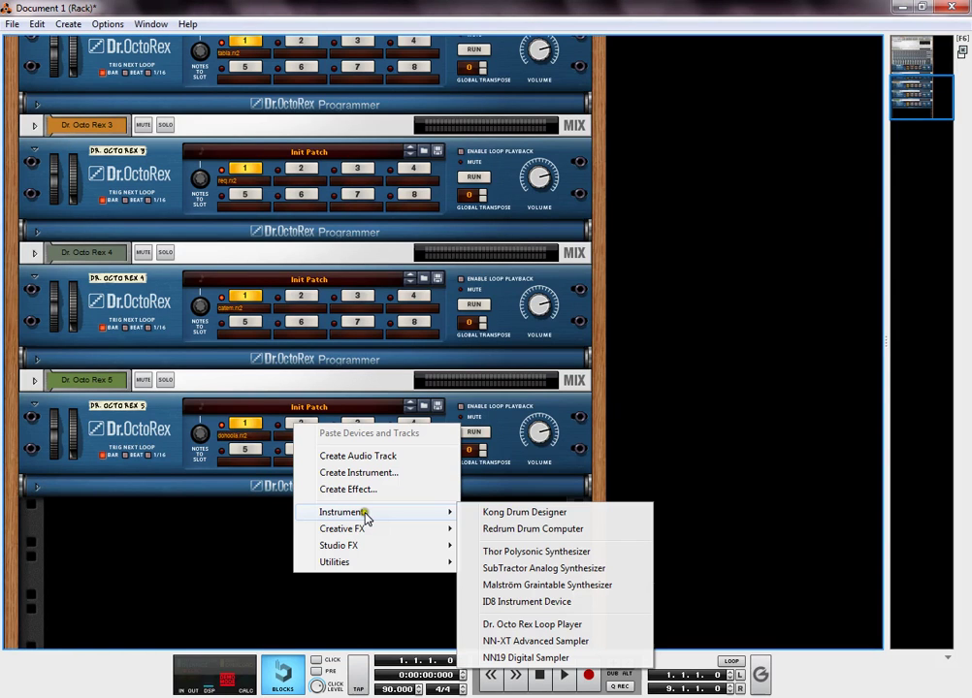
{"action": "left_click", "coordinate": [522, 512]}
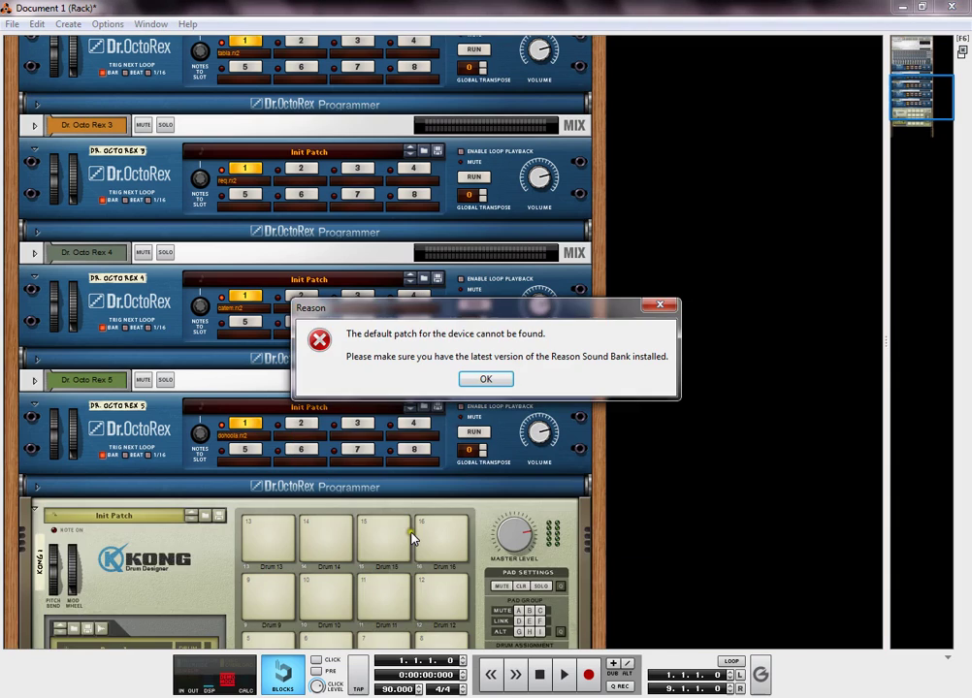
{"action": "left_click", "coordinate": [487, 380]}
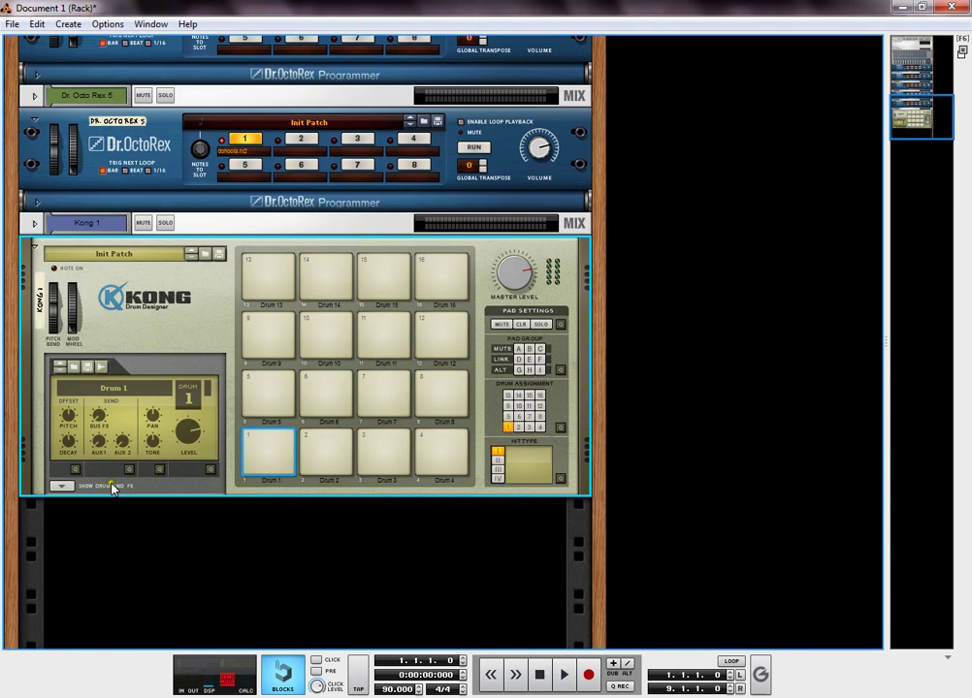
Step: Expand Kong's drum and FX section, add an NN-Nano Sampler to Drum 1 and load the kik sample from the arabica folder
{"action": "left_click", "coordinate": [62, 485]}
{"action": "left_click", "coordinate": [66, 457]}
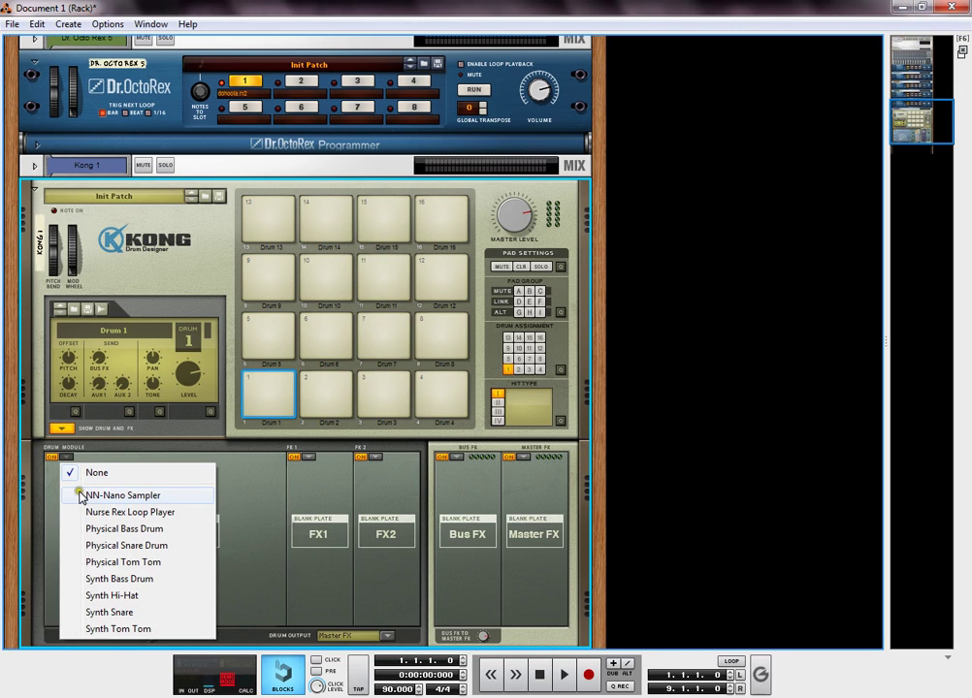
{"action": "left_click", "coordinate": [82, 496]}
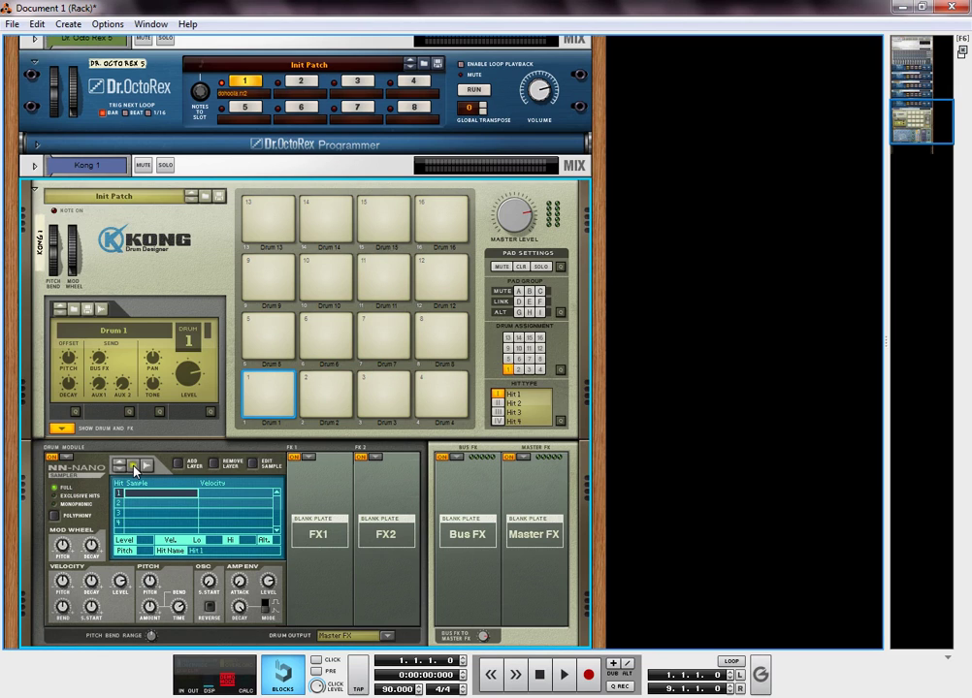
{"action": "left_click", "coordinate": [134, 467]}
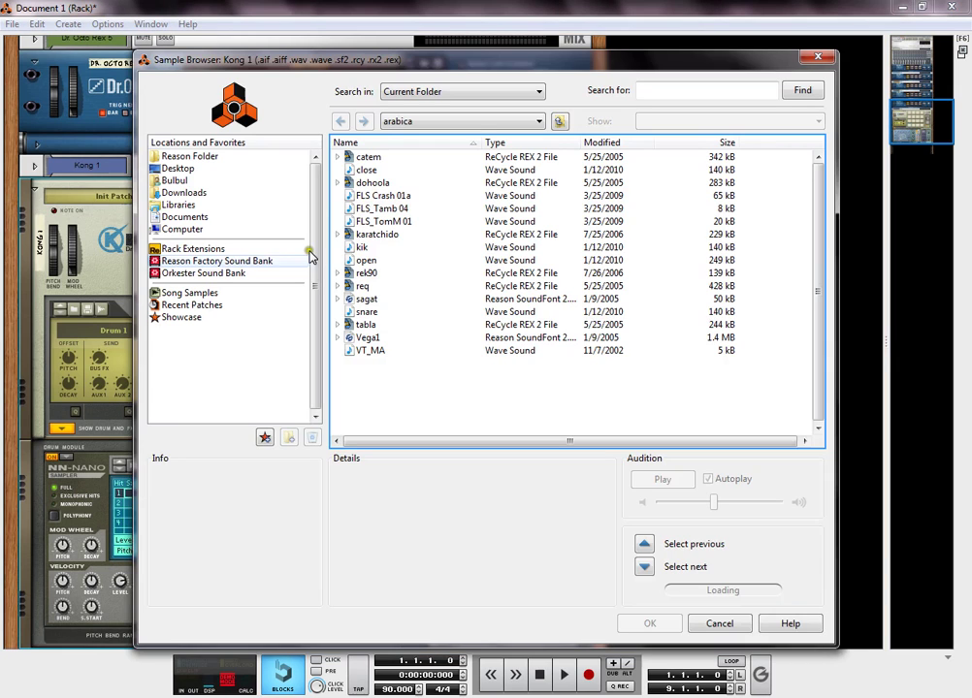
{"action": "double_click", "coordinate": [377, 250]}
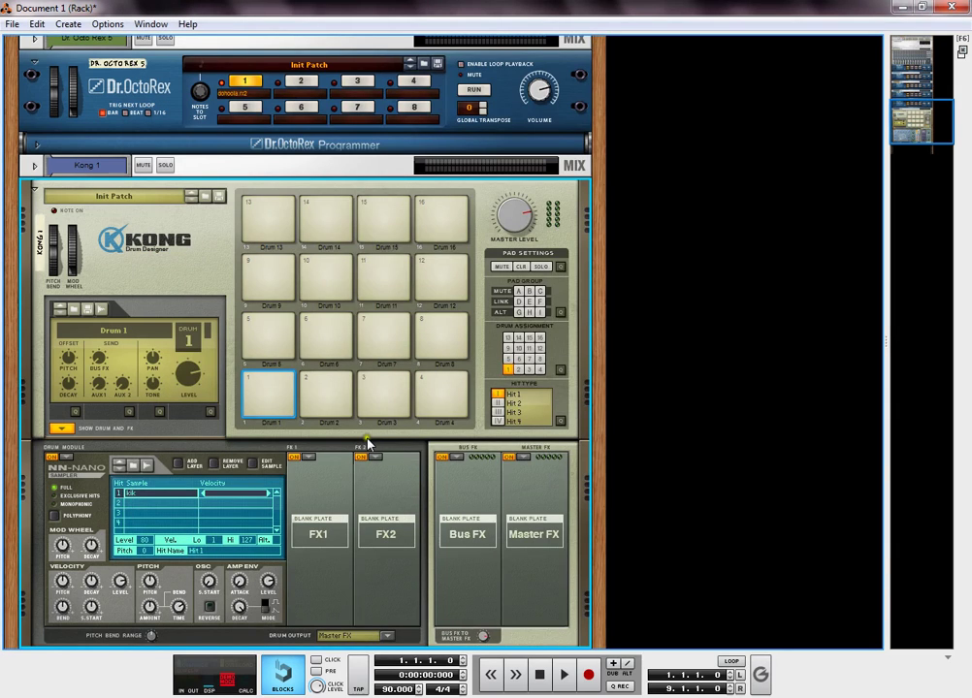
Step: Audition Drum 1 on Kong, look over the sequencer and the mixer, and return to Kong in the rack
{"action": "left_click", "coordinate": [271, 405]}
{"action": "left_click", "coordinate": [273, 407]}
{"action": "left_click", "coordinate": [274, 408]}
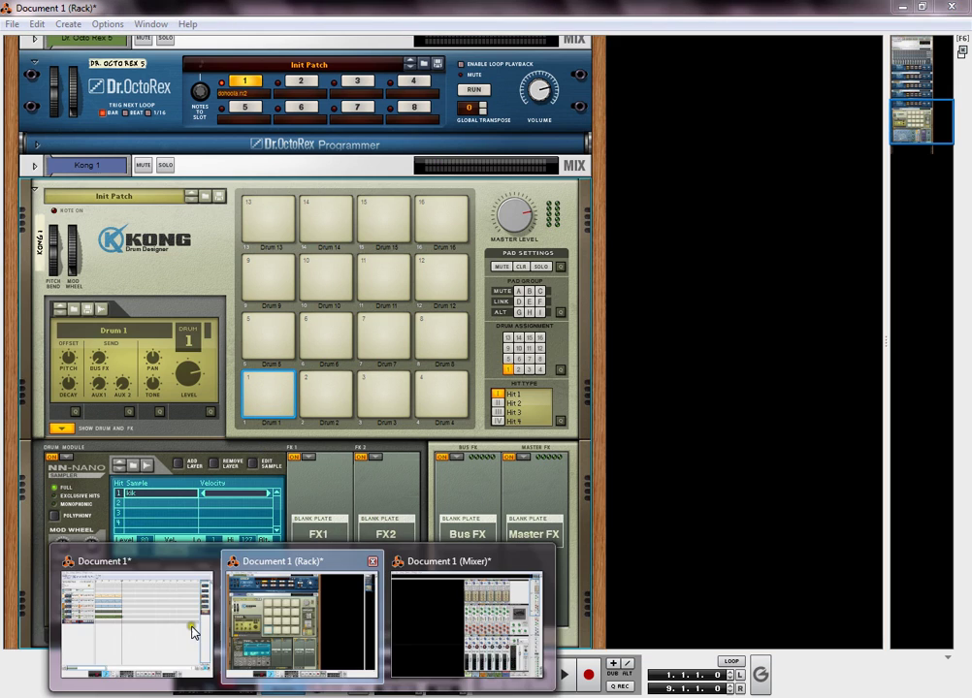
{"action": "left_click", "coordinate": [176, 619]}
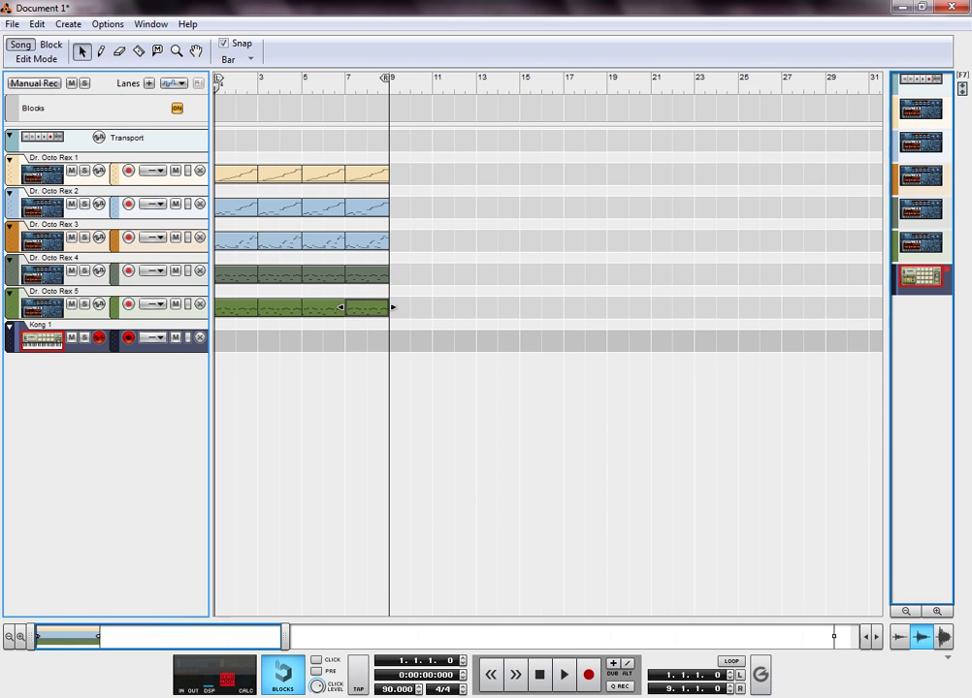
{"action": "key", "text": "F5"}
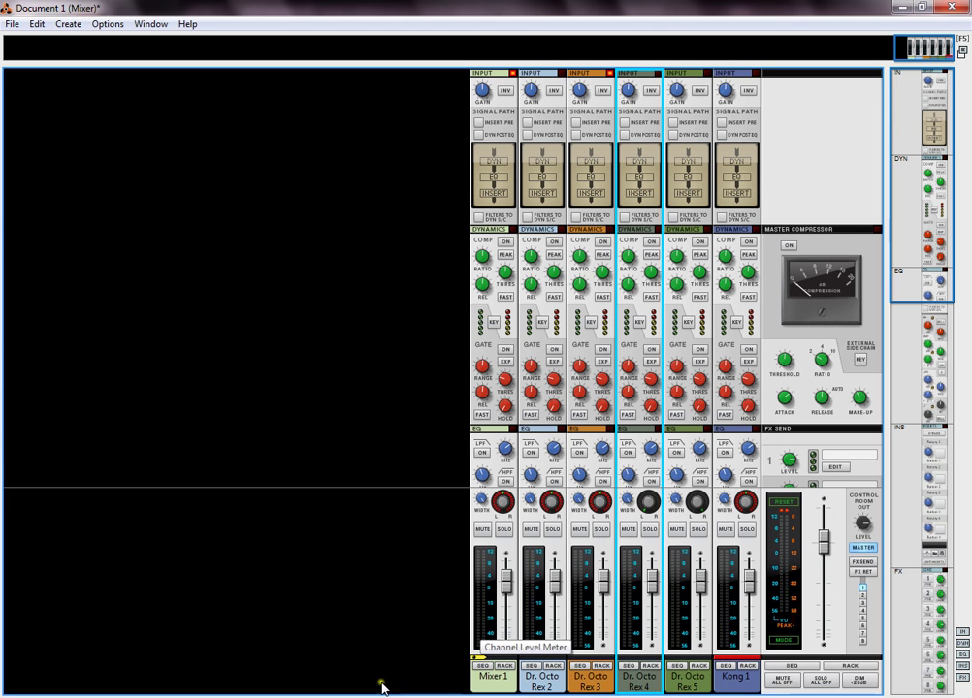
{"action": "left_click", "coordinate": [181, 633]}
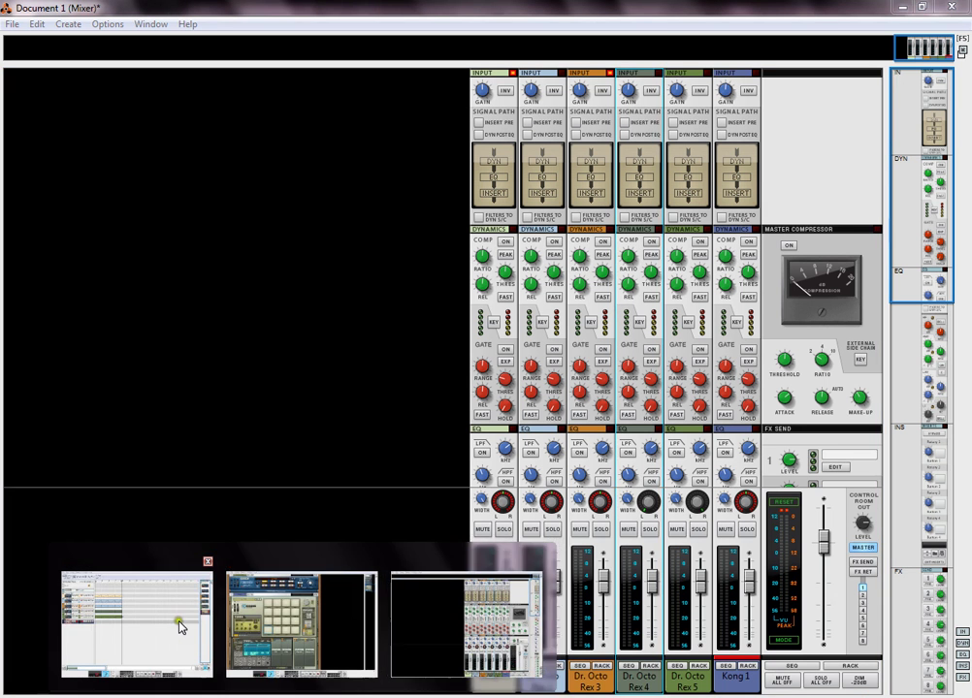
{"action": "mouse_move", "coordinate": [291, 694]}
{"action": "left_click", "coordinate": [291, 636]}
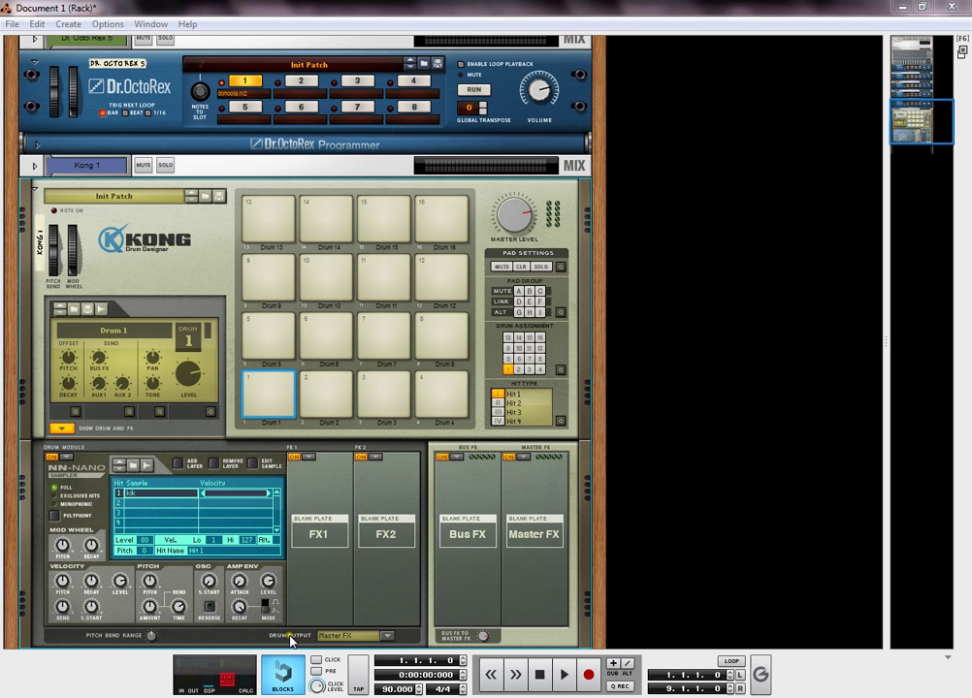
{"action": "left_click", "coordinate": [270, 414]}
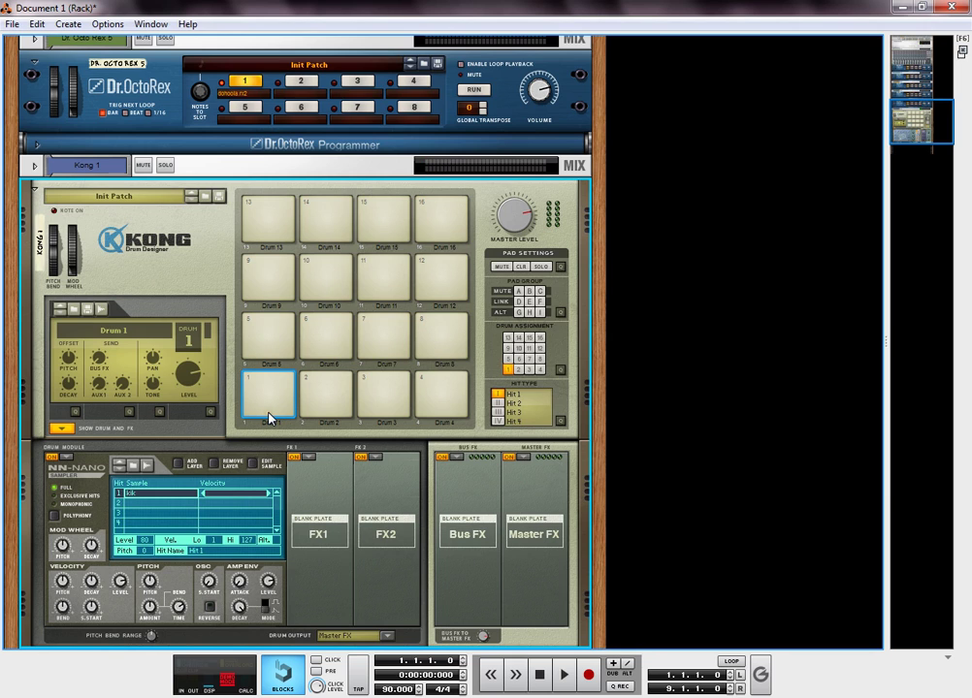
Step: Preview the open, close and FLS wave samples in the arabica folder for Drum 1, and keep kik as its sample
{"action": "left_click", "coordinate": [133, 466]}
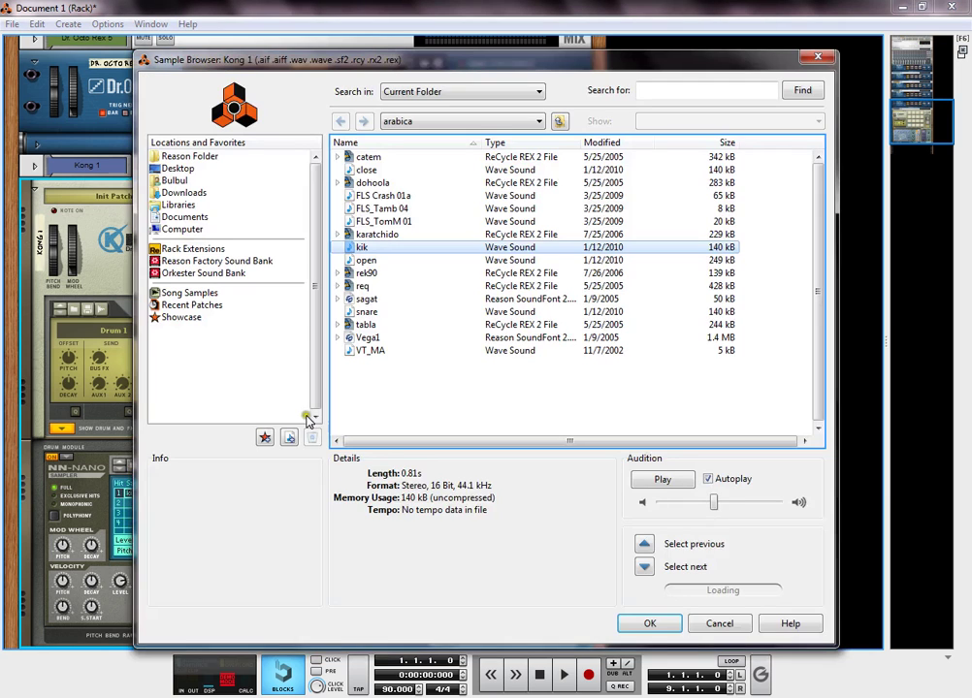
{"action": "left_click", "coordinate": [364, 260]}
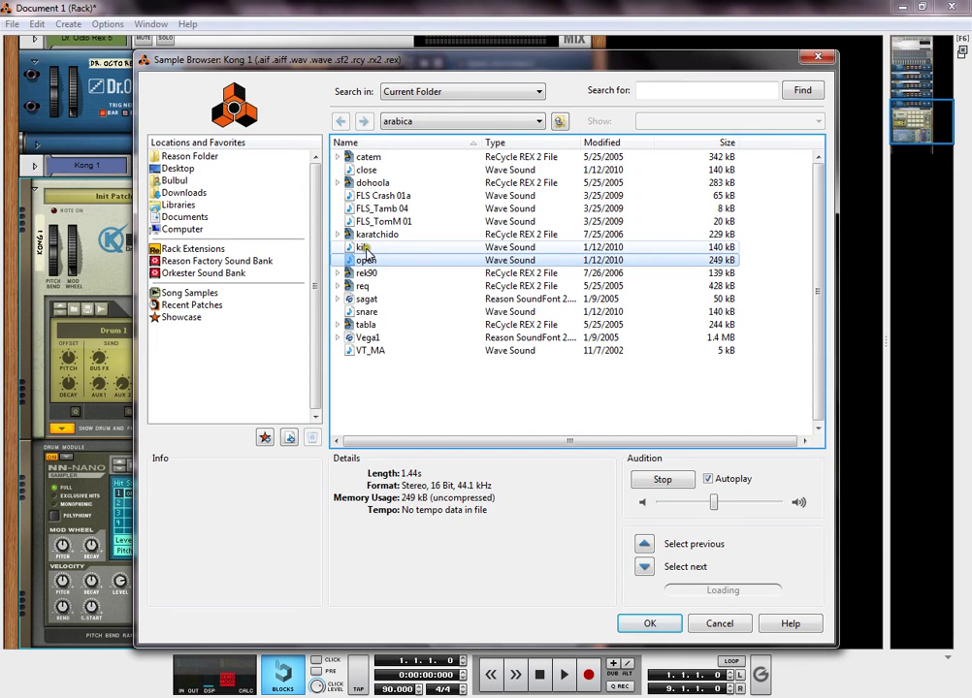
{"action": "left_click", "coordinate": [365, 248]}
{"action": "left_click", "coordinate": [368, 209]}
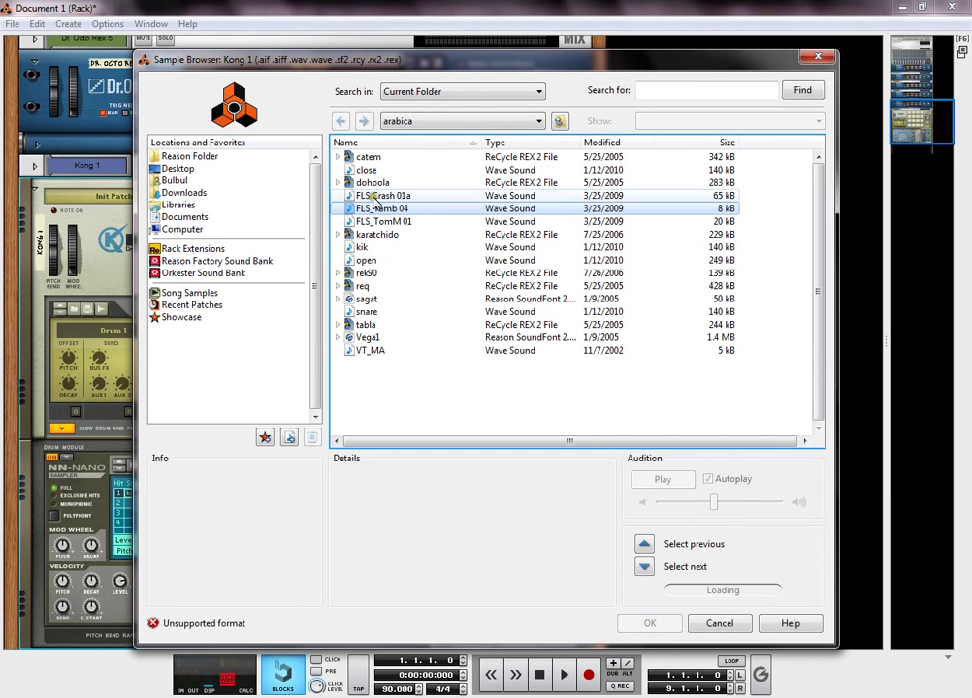
{"action": "left_click", "coordinate": [374, 196]}
{"action": "left_click", "coordinate": [366, 170]}
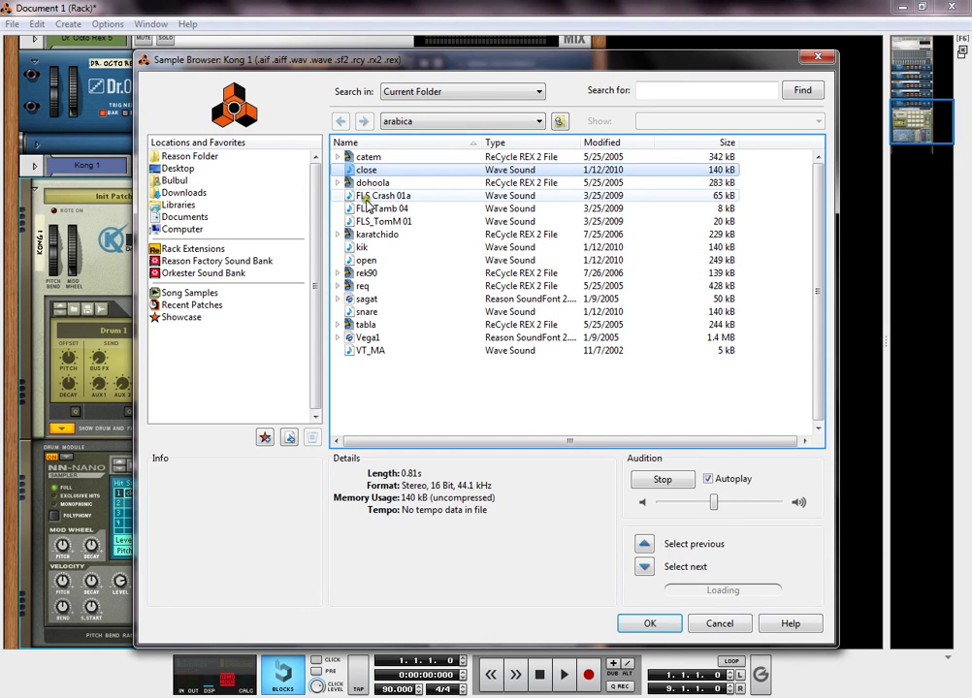
{"action": "left_click", "coordinate": [365, 248]}
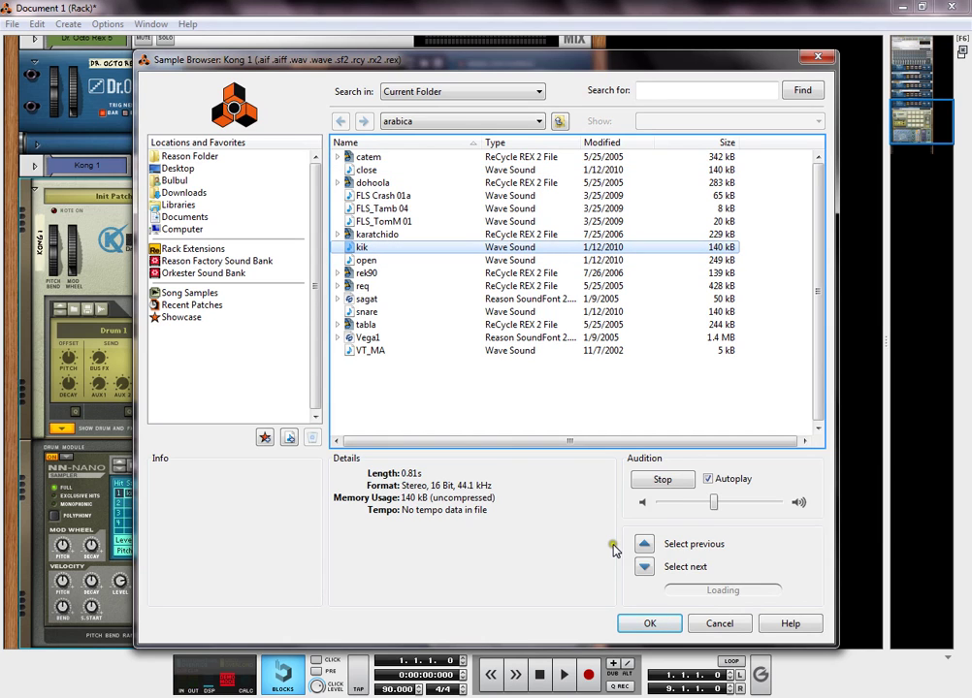
{"action": "key", "text": "Return"}
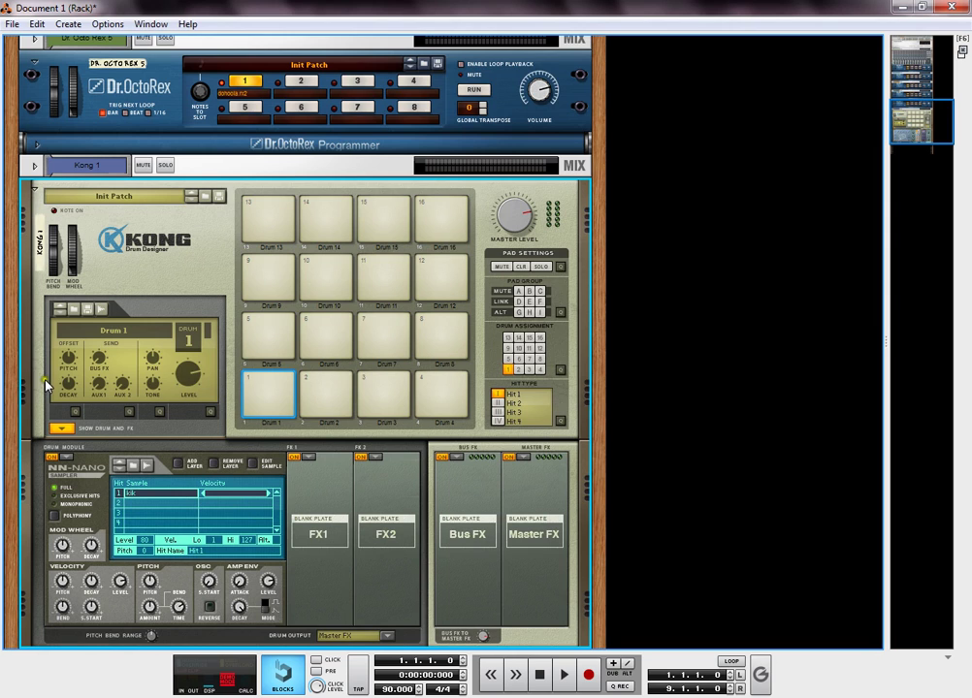
Step: Inspect the Kong 1 channel strip's sections in the mixer, and return to Drum 1's drum and FX section in the rack
{"action": "left_click", "coordinate": [60, 427]}
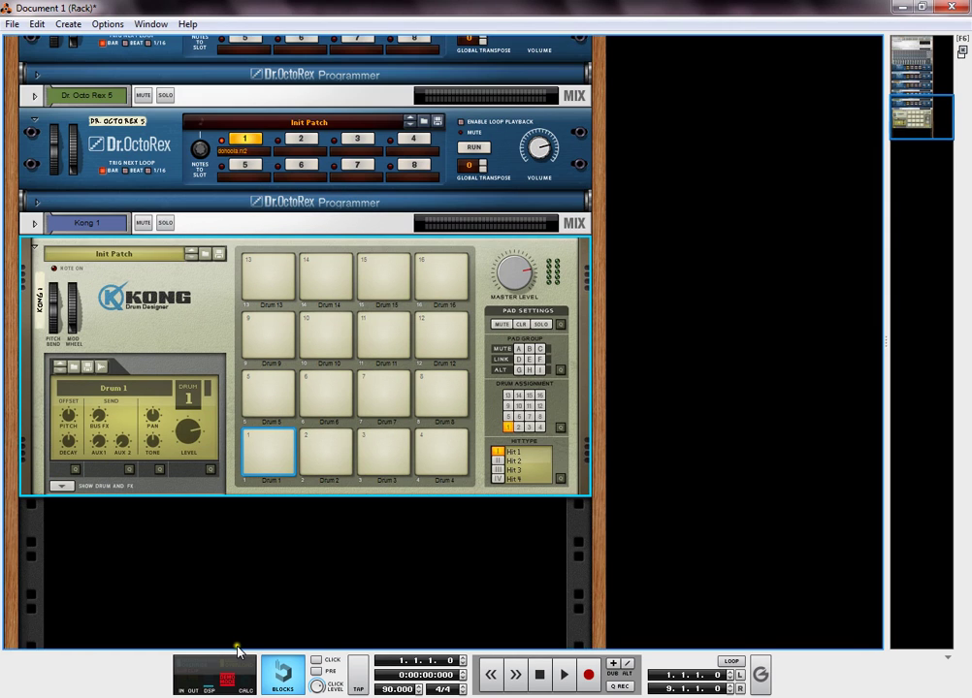
{"action": "left_click", "coordinate": [303, 697]}
{"action": "left_click", "coordinate": [466, 621]}
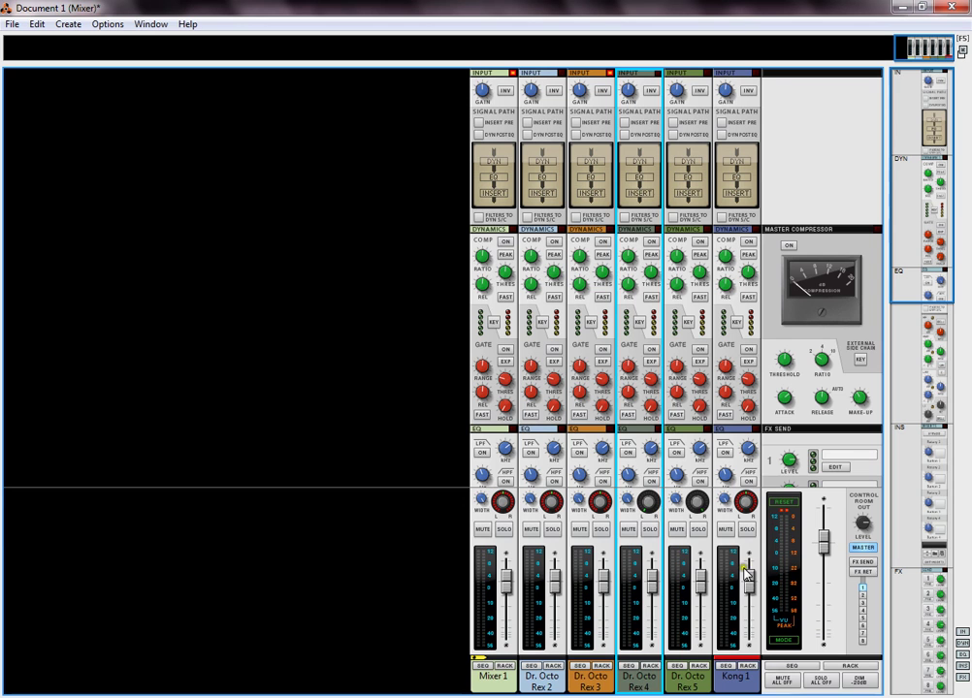
{"action": "left_click", "coordinate": [740, 87]}
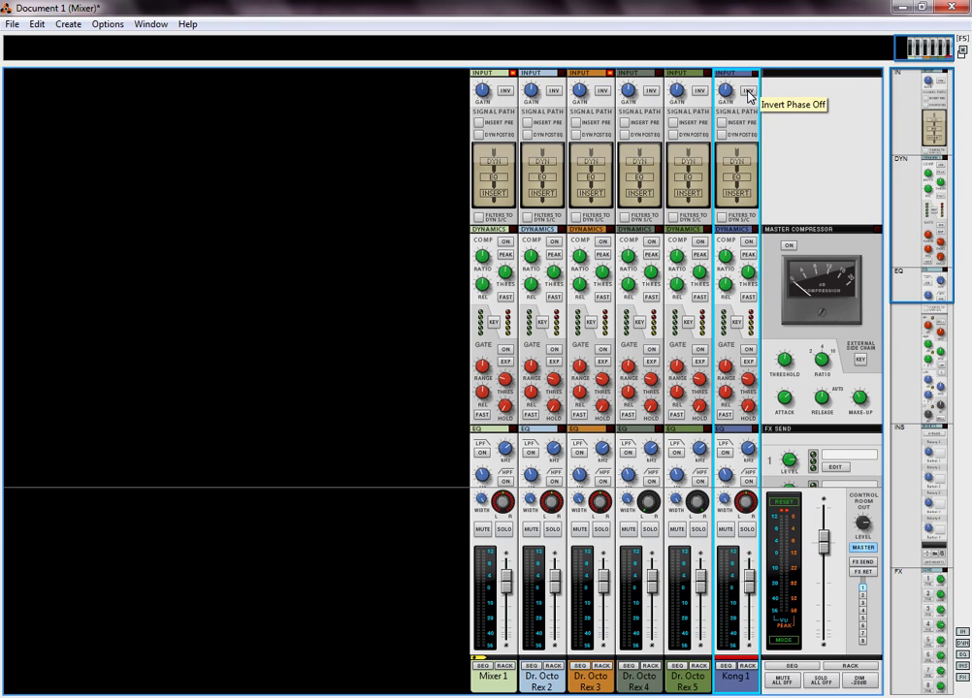
{"action": "left_click_drag", "start_coordinate": [933, 107], "coordinate": [946, 504]}
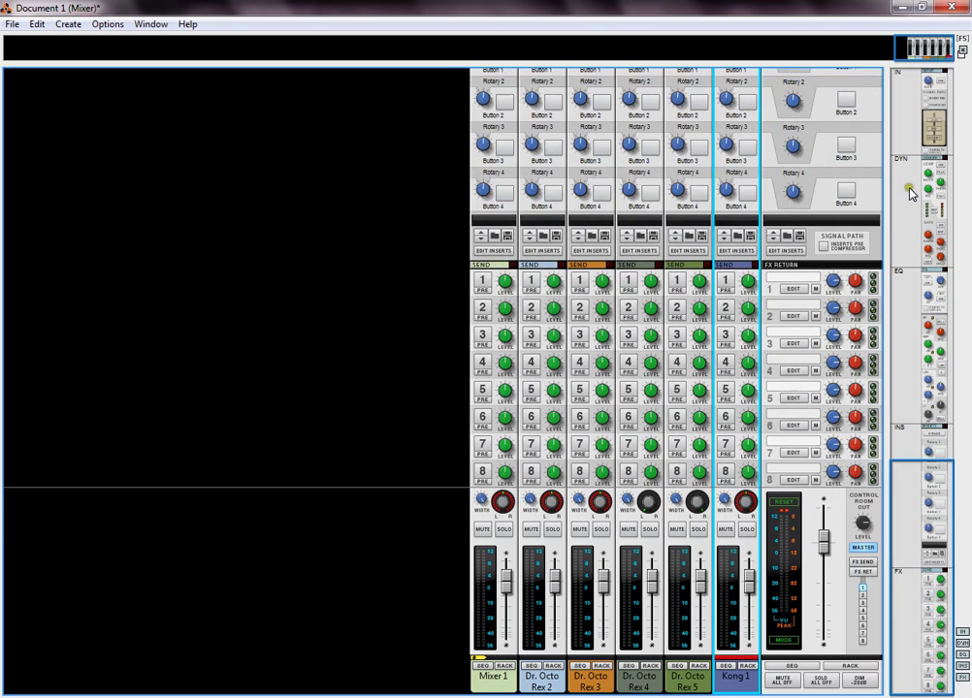
{"action": "left_click", "coordinate": [915, 226]}
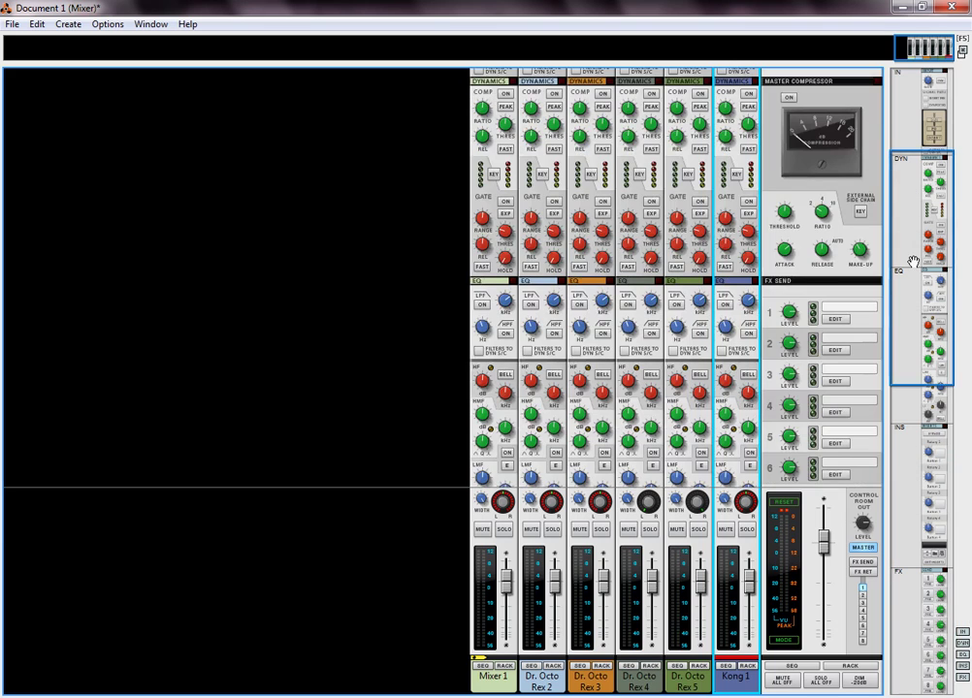
{"action": "left_click_drag", "start_coordinate": [920, 239], "coordinate": [918, 124]}
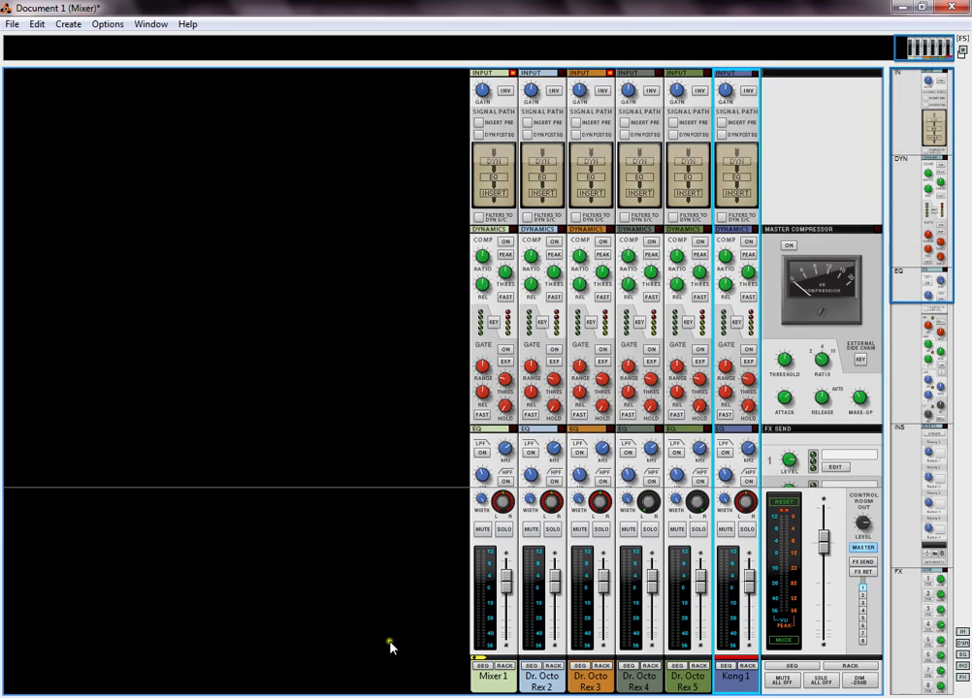
{"action": "mouse_move", "coordinate": [282, 679]}
{"action": "left_click", "coordinate": [273, 654]}
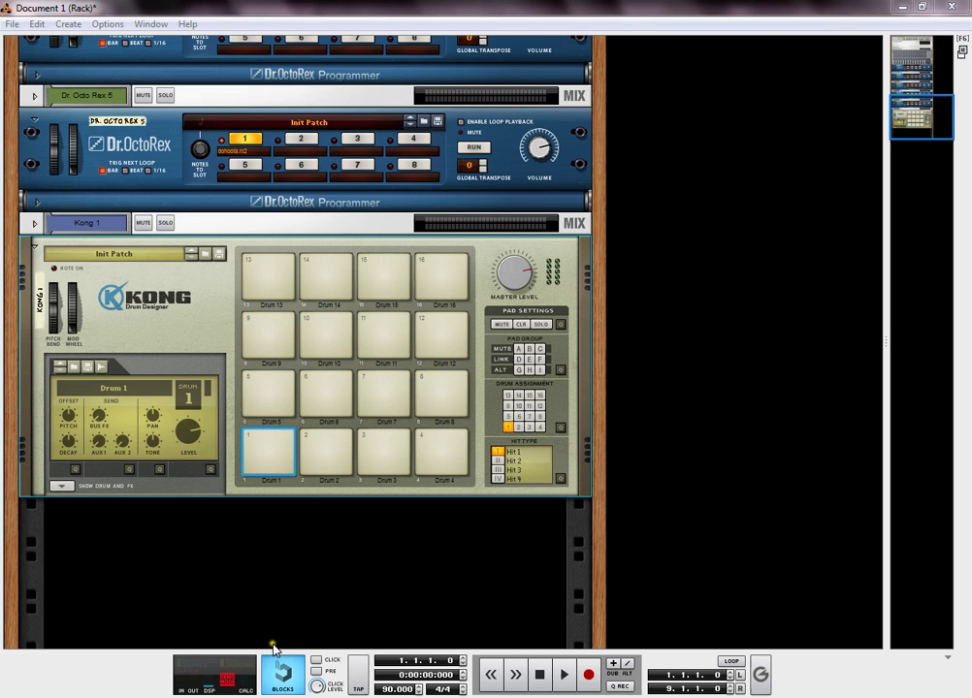
{"action": "left_click", "coordinate": [271, 466]}
{"action": "left_click", "coordinate": [88, 490]}
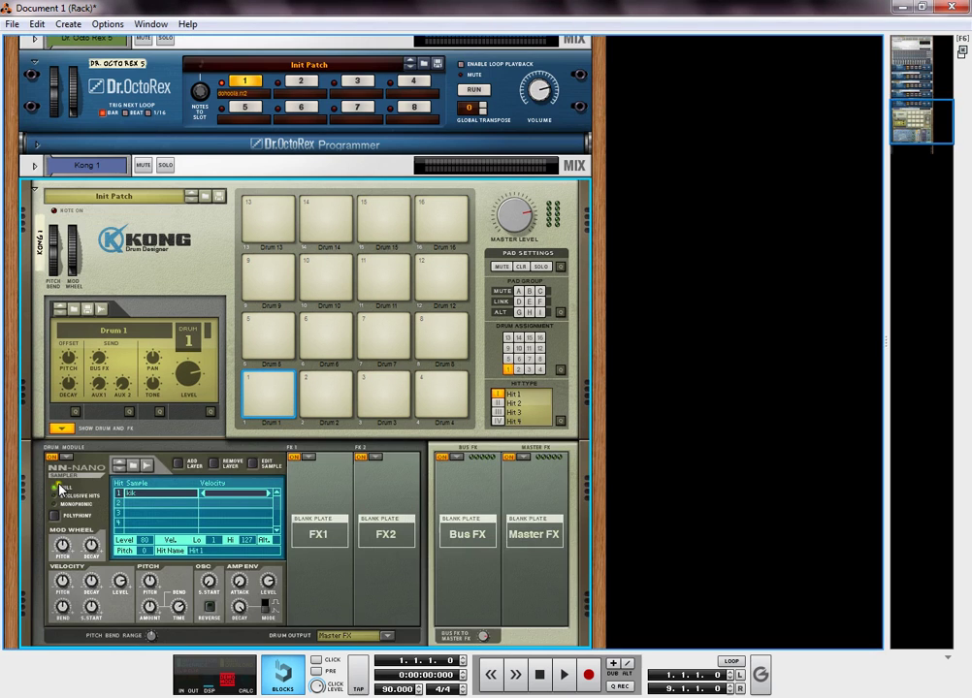
Step: Add an NN-Nano Sampler to Drum 2 and load the close sample from the arabica folder
{"action": "left_click", "coordinate": [308, 395]}
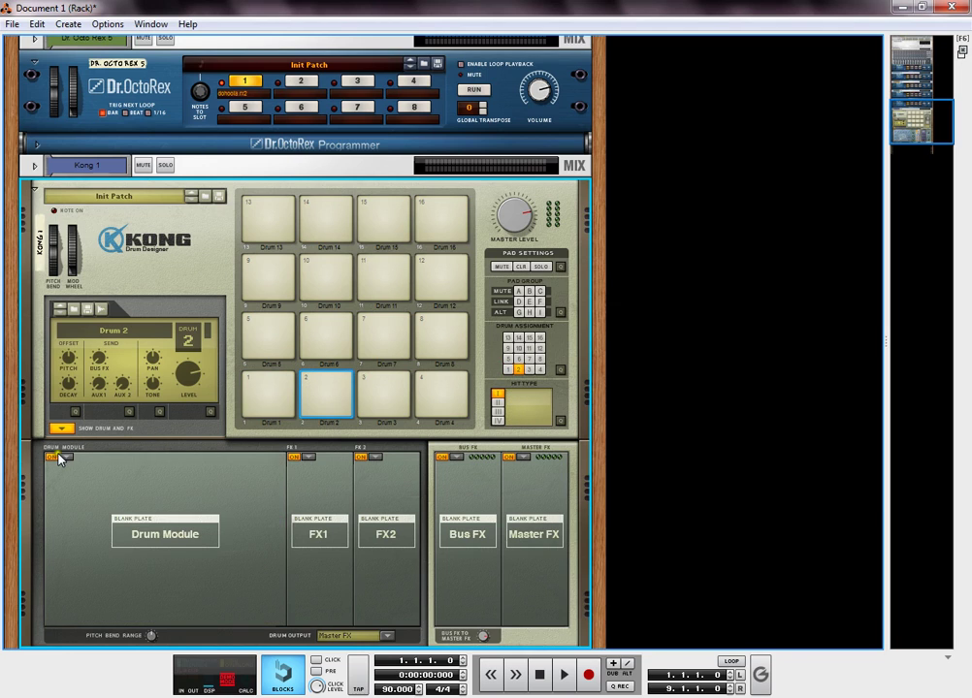
{"action": "left_click", "coordinate": [70, 460]}
{"action": "left_click", "coordinate": [93, 495]}
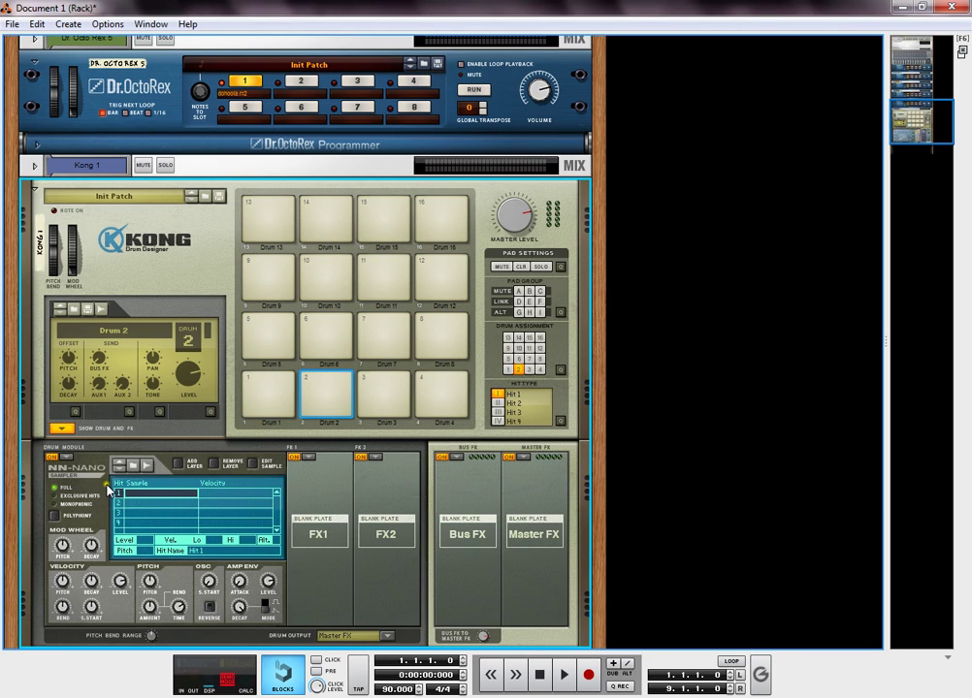
{"action": "left_click", "coordinate": [140, 467]}
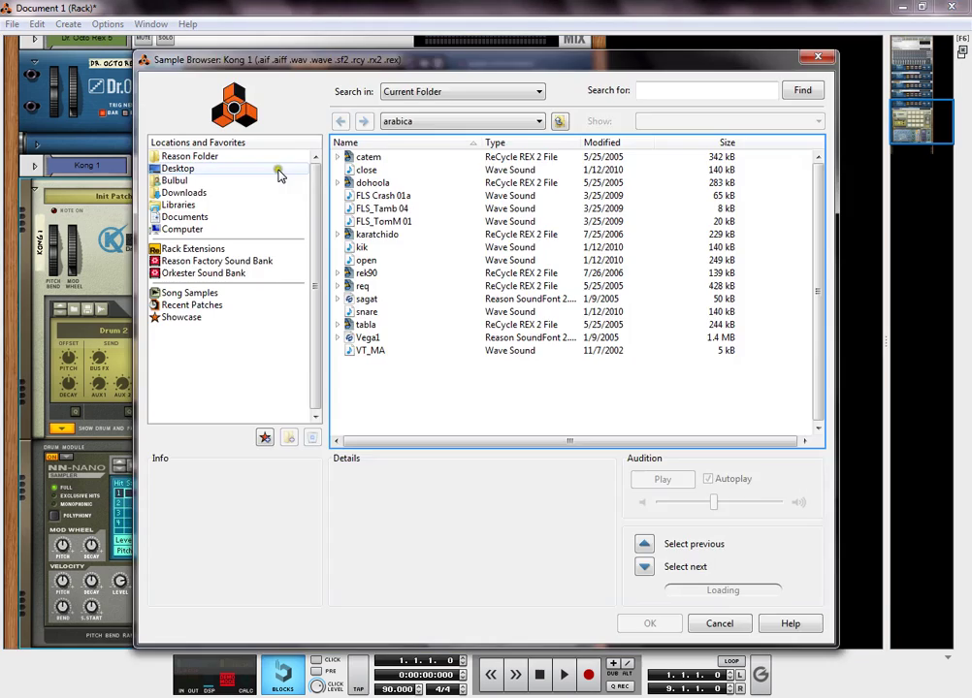
{"action": "left_click", "coordinate": [371, 171]}
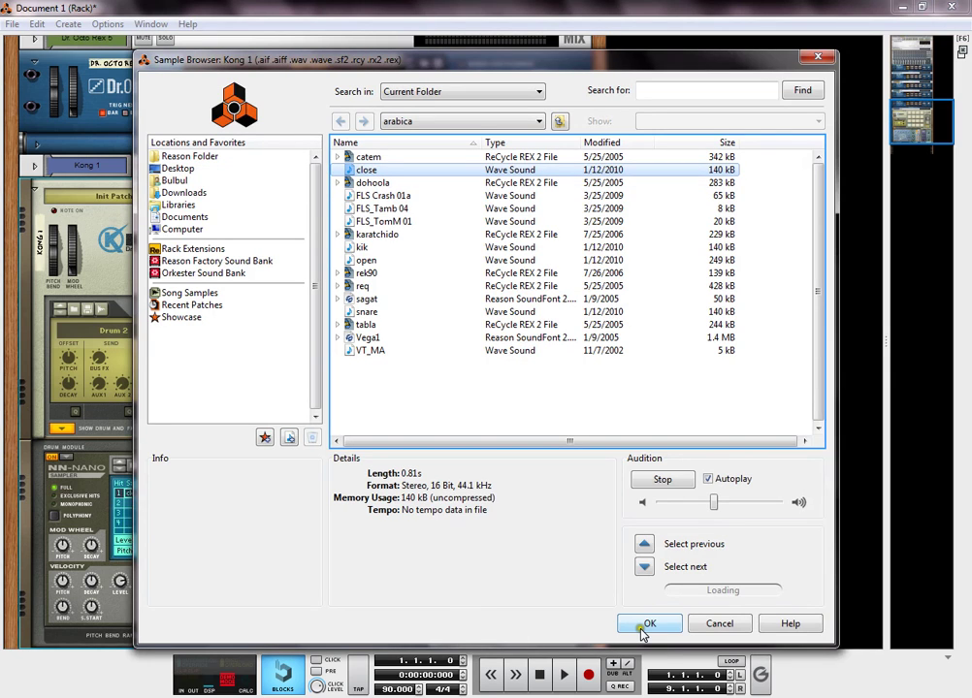
{"action": "left_click", "coordinate": [644, 624]}
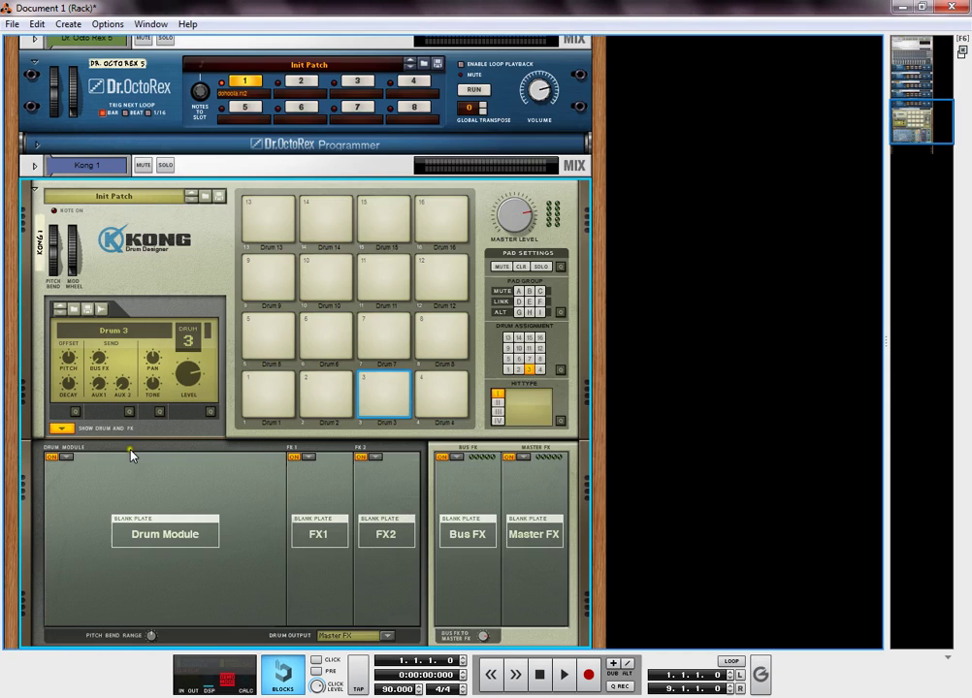
Step: Add an NN-Nano Sampler to Drum 3 and load the snare sample from the arabica folder
{"action": "left_click", "coordinate": [67, 457]}
{"action": "left_click", "coordinate": [109, 496]}
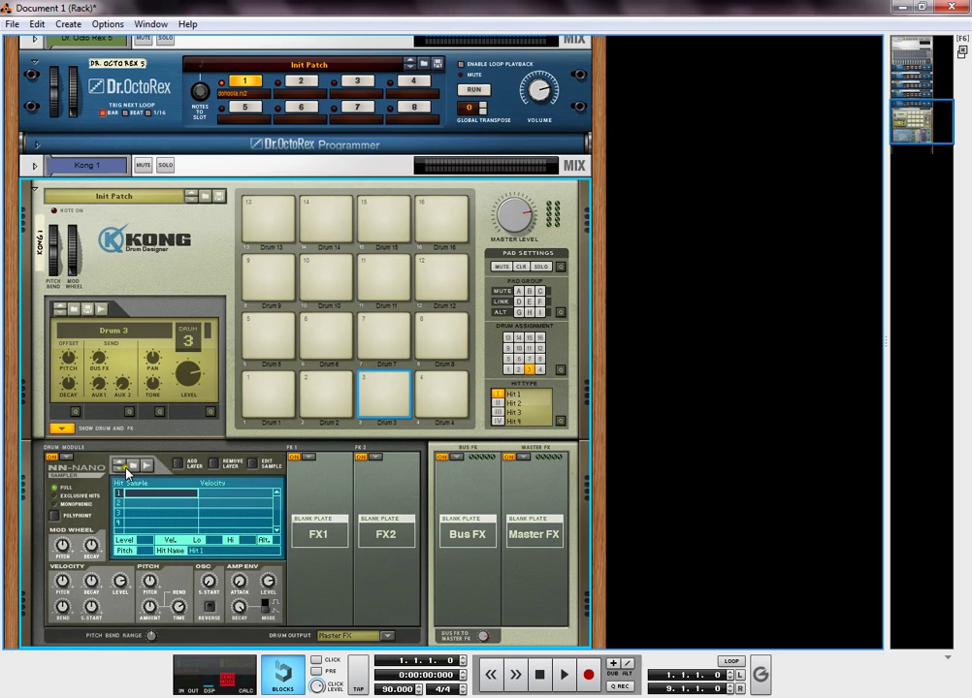
{"action": "left_click", "coordinate": [126, 471]}
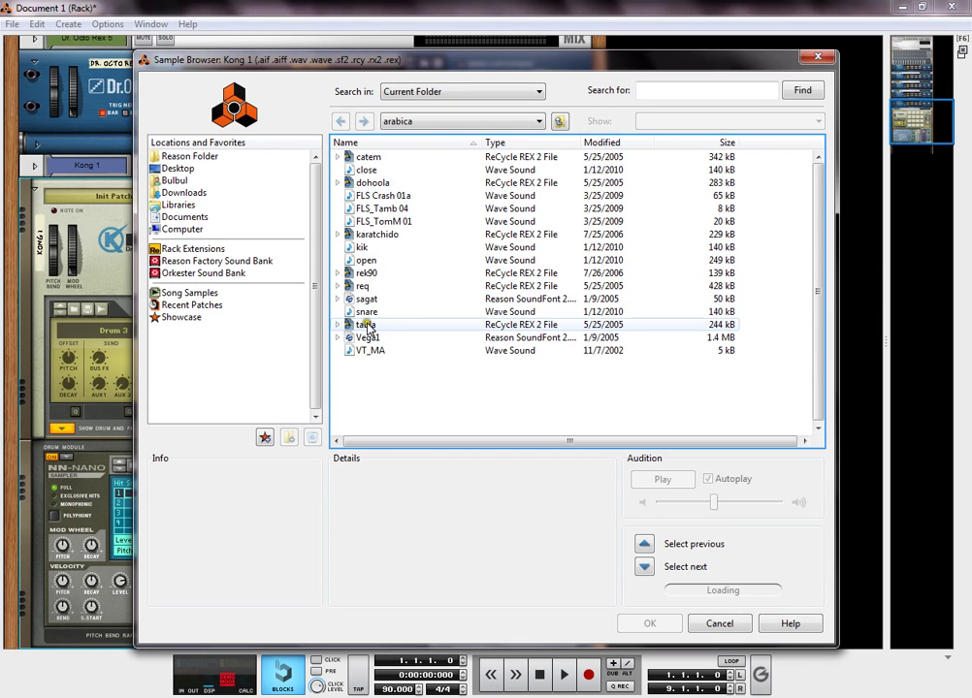
{"action": "left_click", "coordinate": [720, 624]}
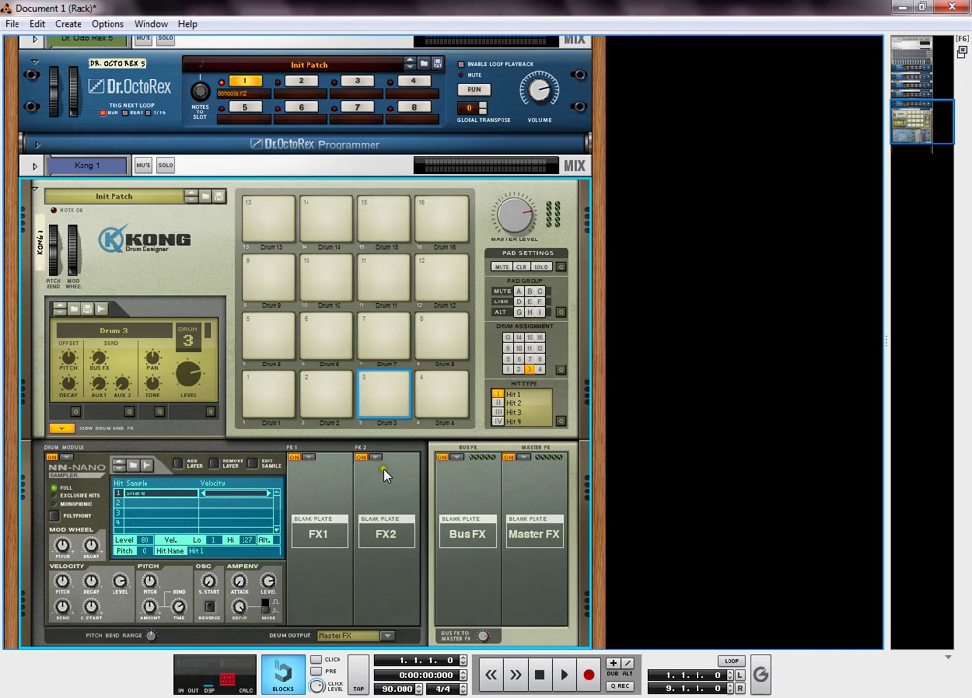
Step: Audition the first three Kong drums and replace Drum 3's sample with open from the arabica folder
{"action": "left_click", "coordinate": [345, 403]}
{"action": "left_click", "coordinate": [280, 396]}
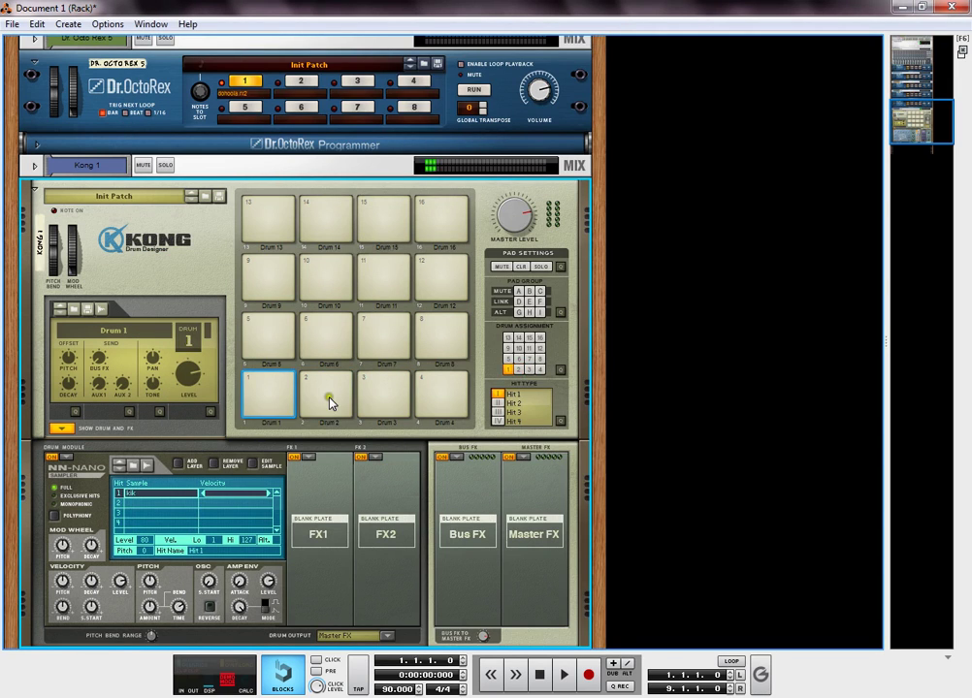
{"action": "left_click", "coordinate": [378, 396]}
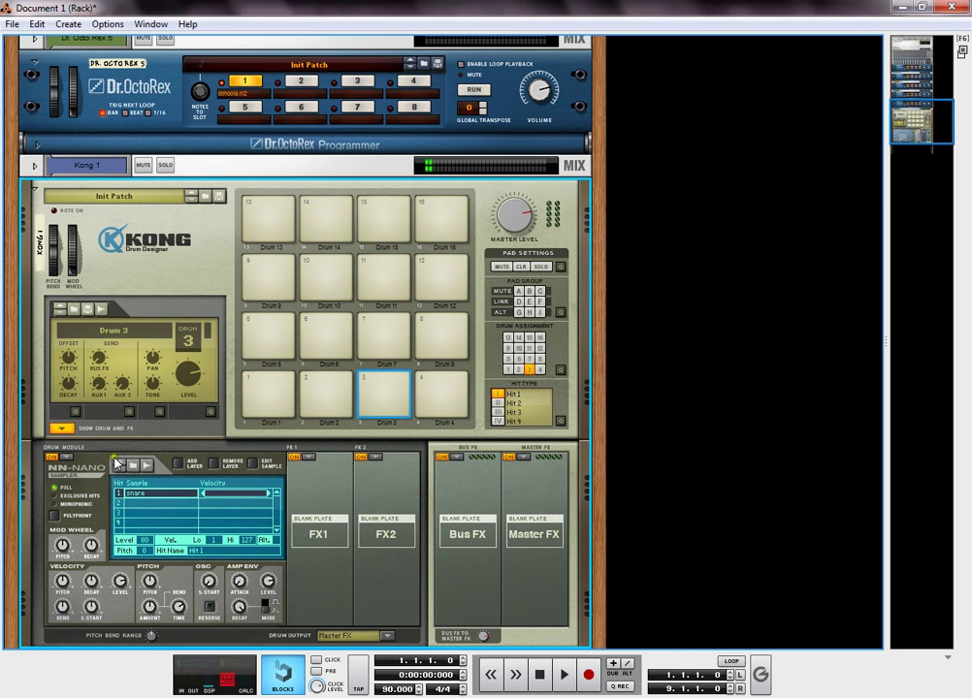
{"action": "left_click", "coordinate": [117, 464]}
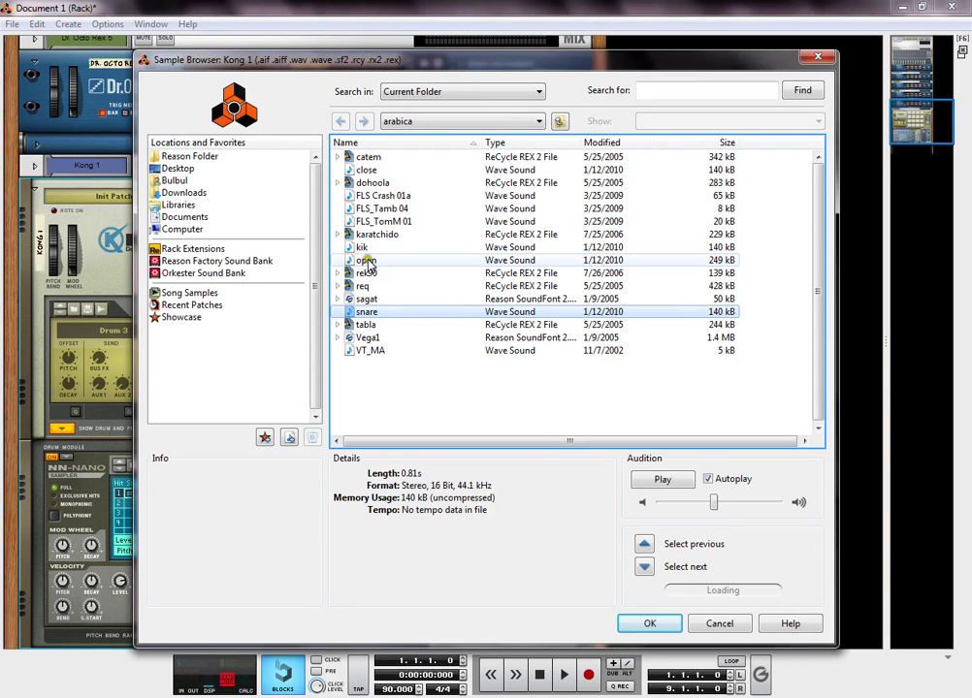
{"action": "left_click", "coordinate": [367, 260]}
{"action": "left_click", "coordinate": [650, 624]}
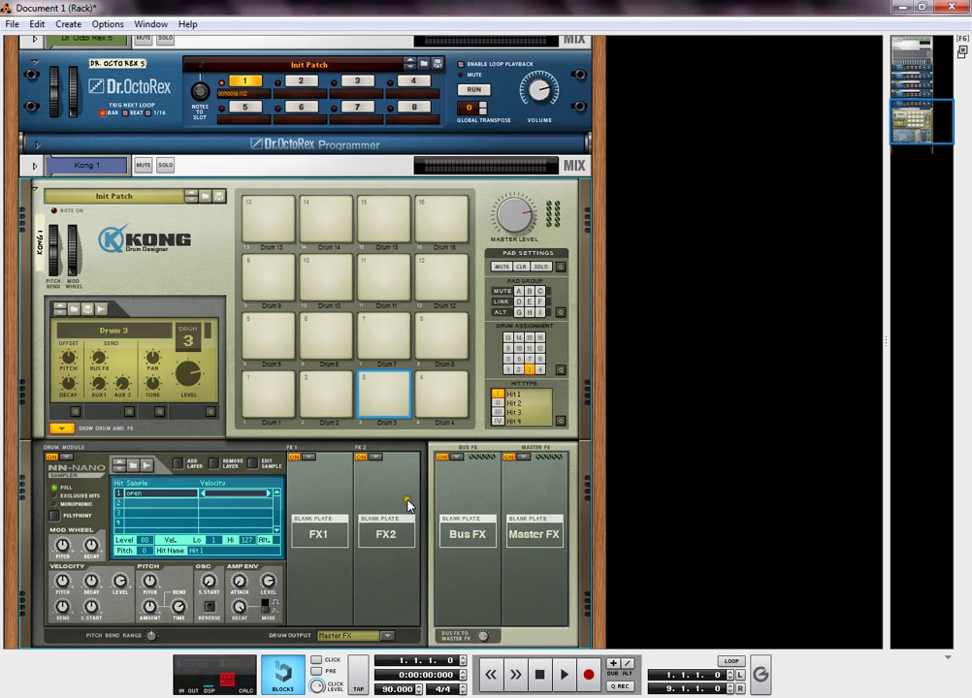
Step: Load the snare sample from the arabica folder into a new NN-Nano Sampler on Drum 4, and hide the drum and FX section
{"action": "left_click", "coordinate": [419, 407]}
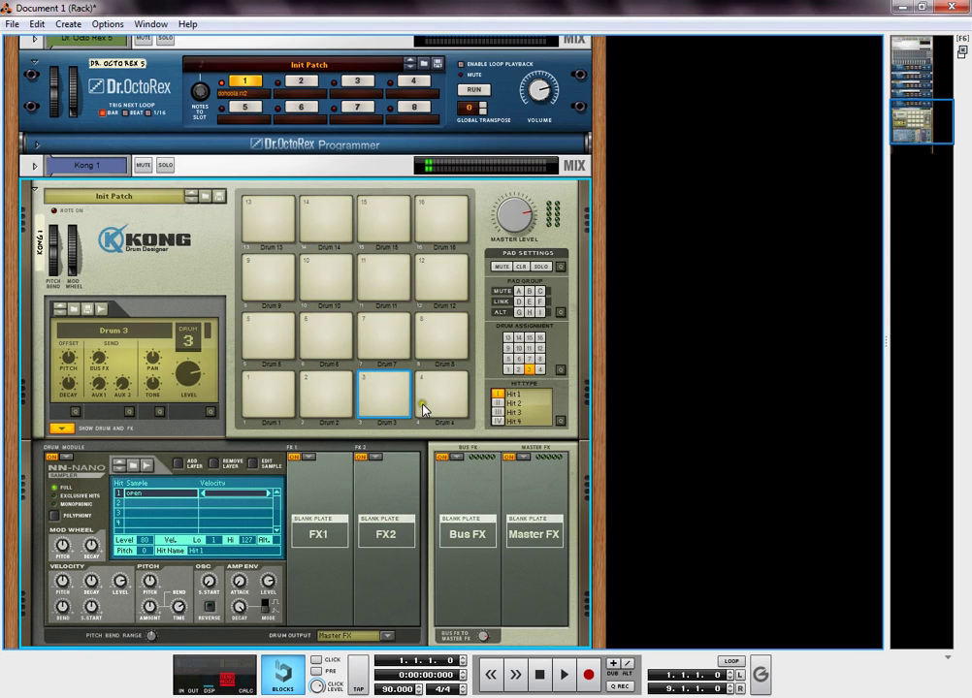
{"action": "left_click", "coordinate": [68, 457]}
{"action": "left_click", "coordinate": [116, 495]}
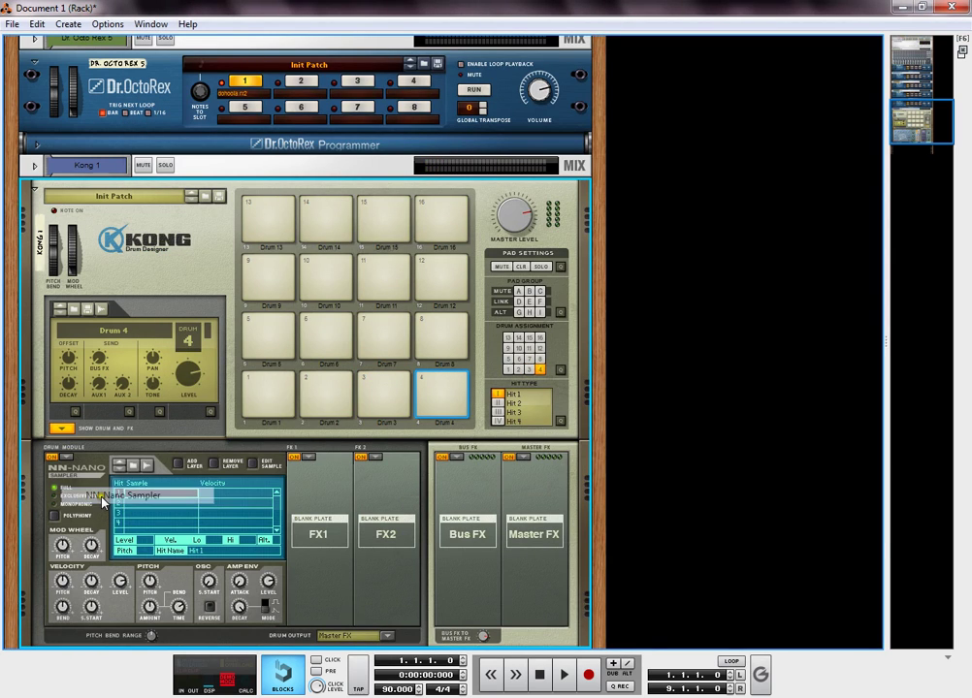
{"action": "left_click", "coordinate": [163, 484]}
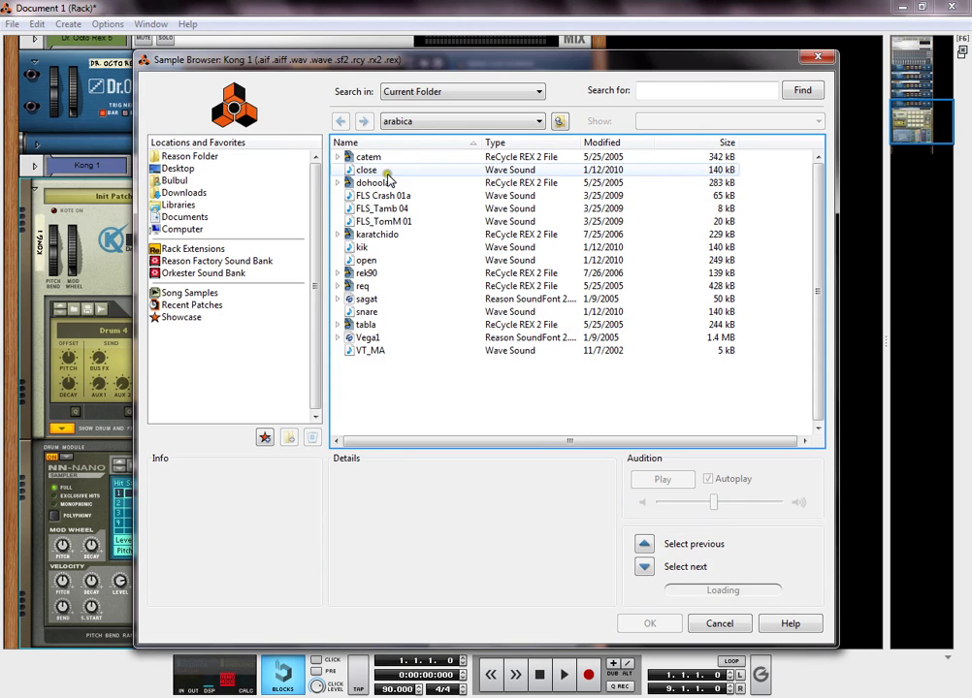
{"action": "left_click", "coordinate": [372, 312]}
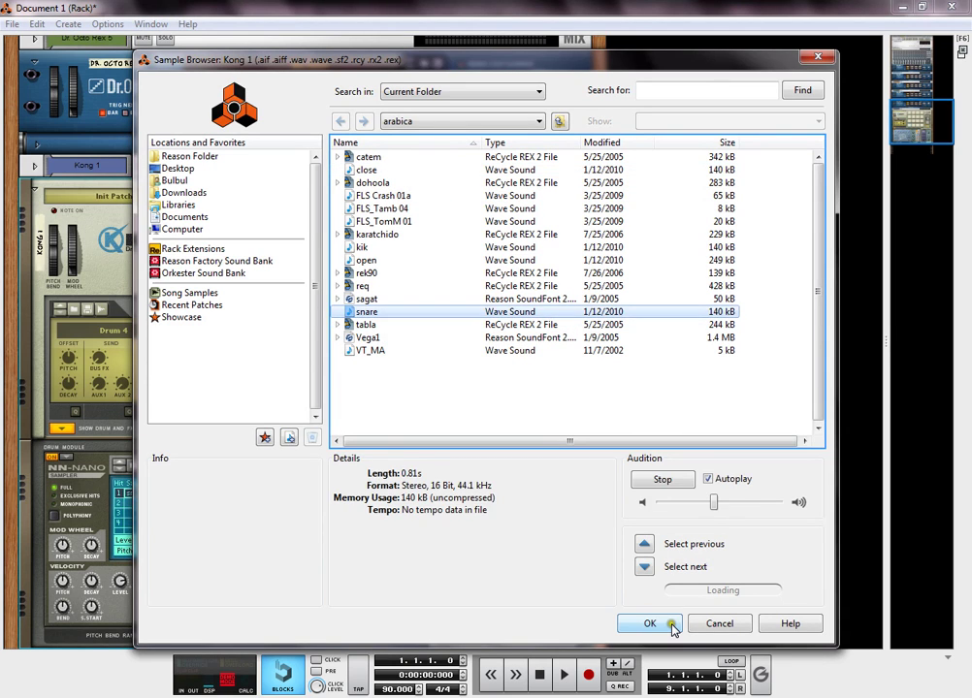
{"action": "left_click", "coordinate": [671, 626]}
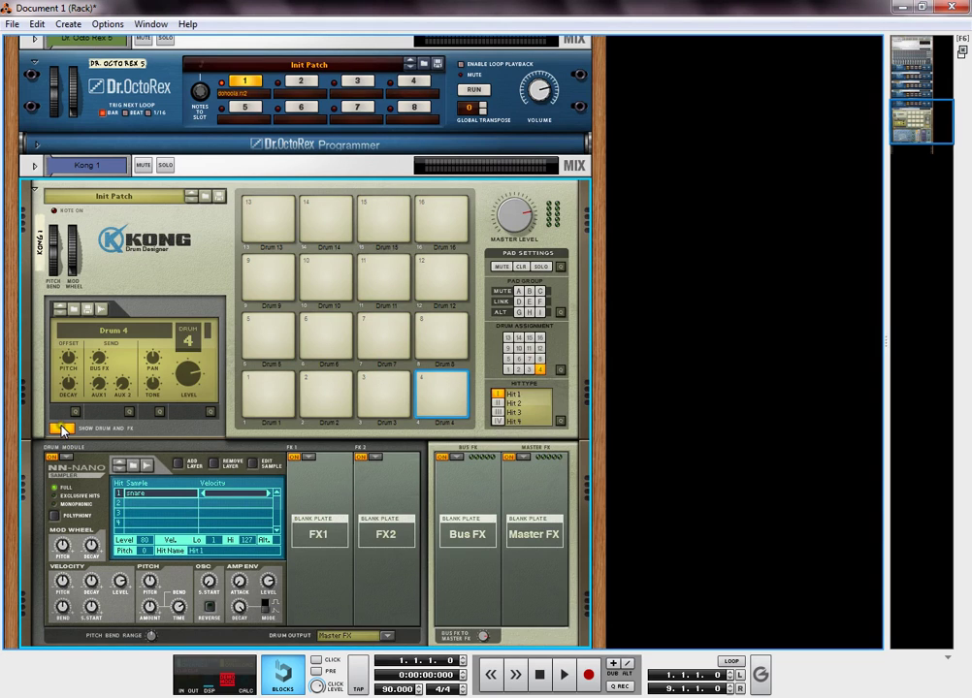
{"action": "left_click", "coordinate": [61, 428]}
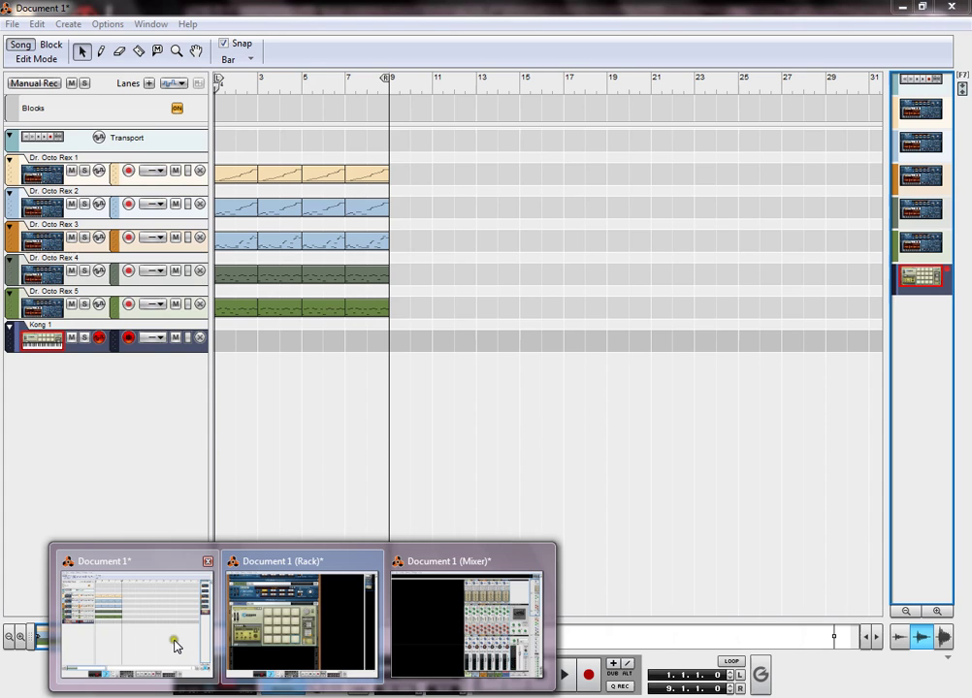
Step: Switch to the sequencer and play the arrangement from the start
{"action": "left_click", "coordinate": [174, 586]}
{"action": "key", "text": "KP_0"}
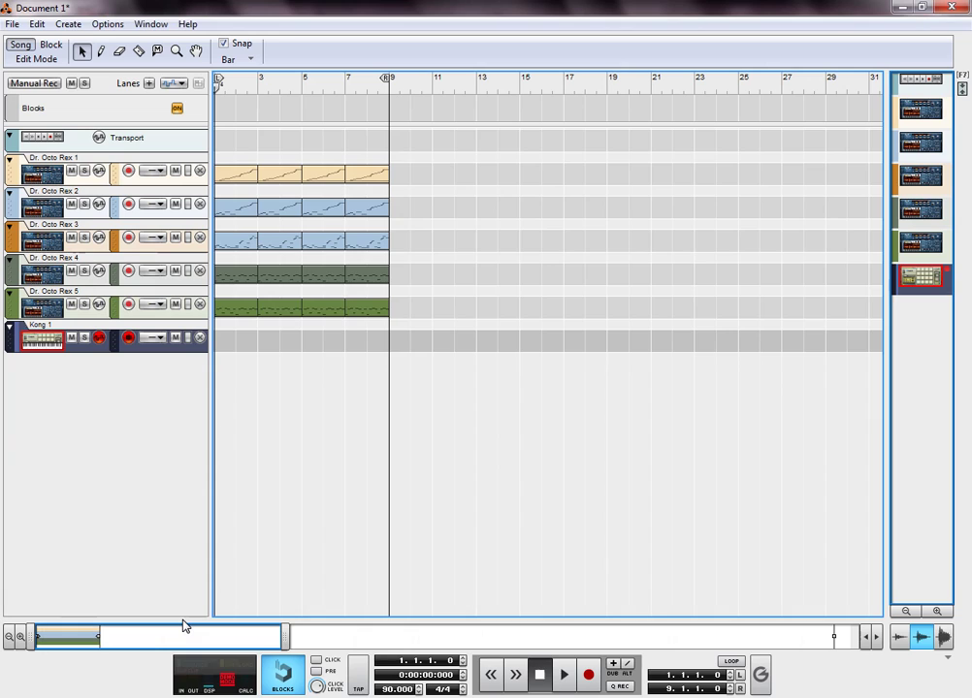
{"action": "key", "text": "space"}
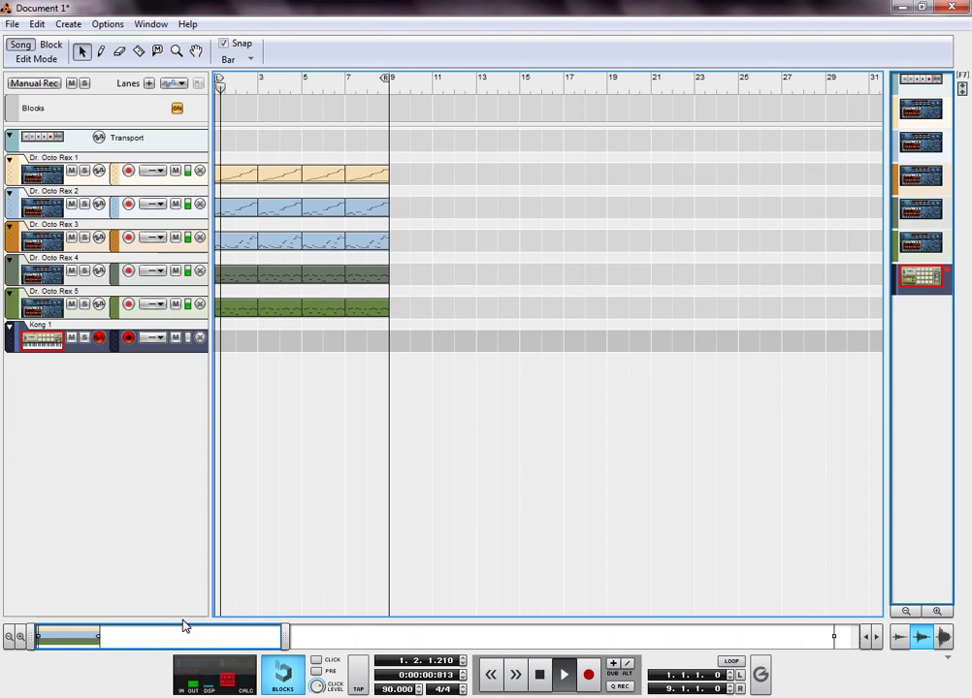
{"action": "key", "text": "space"}
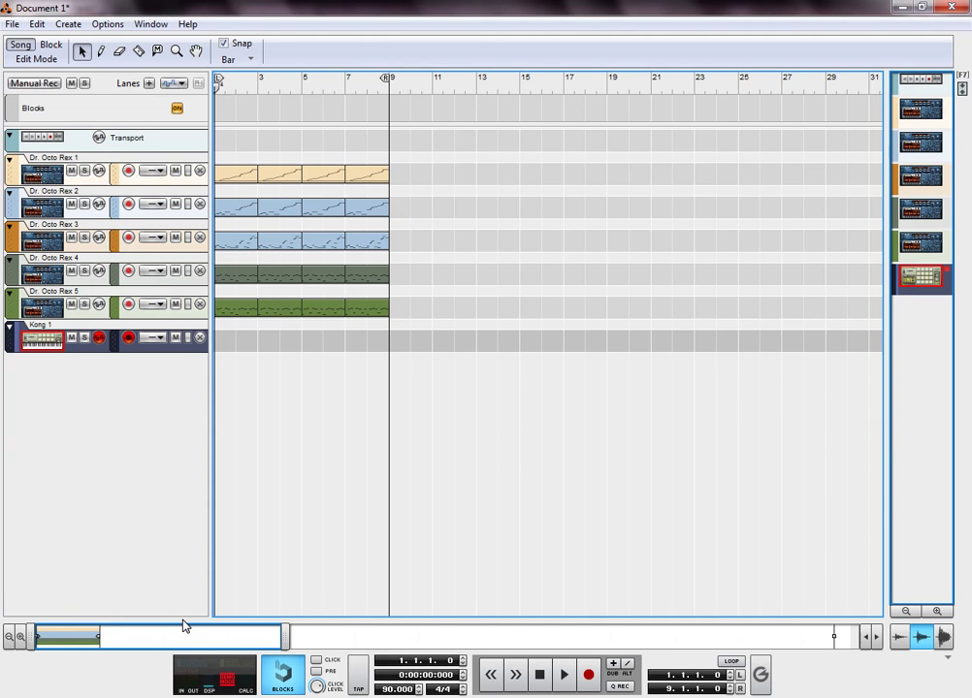
{"action": "key", "text": "space"}
{"action": "key", "text": "space"}
{"action": "key", "text": "space"}
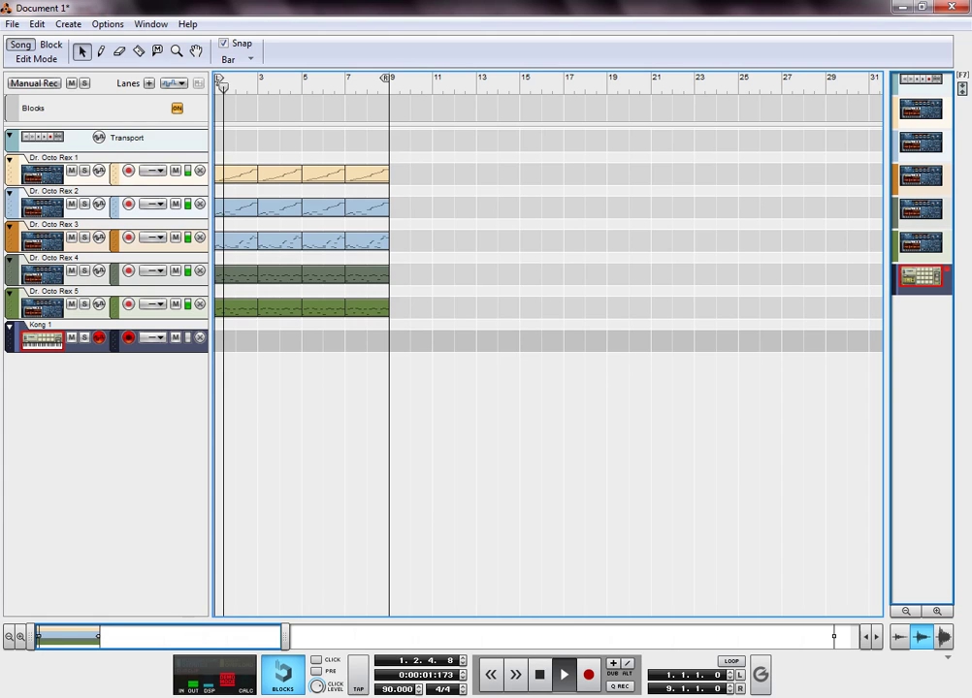
Step: Check the mixer while the song plays and return to the sequencer
{"action": "left_click", "coordinate": [302, 697]}
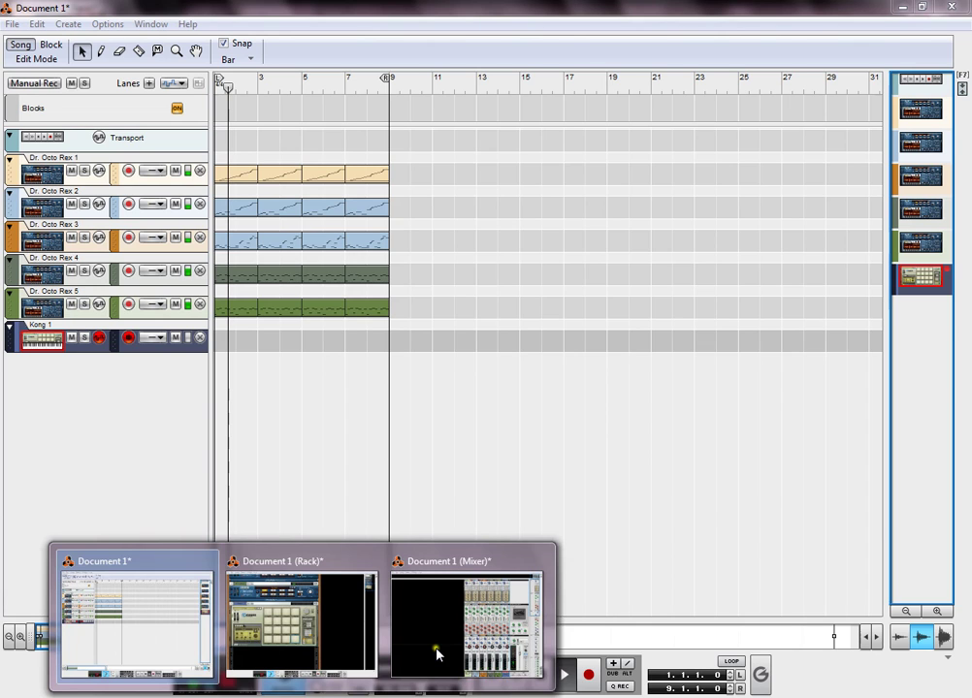
{"action": "left_click", "coordinate": [436, 655]}
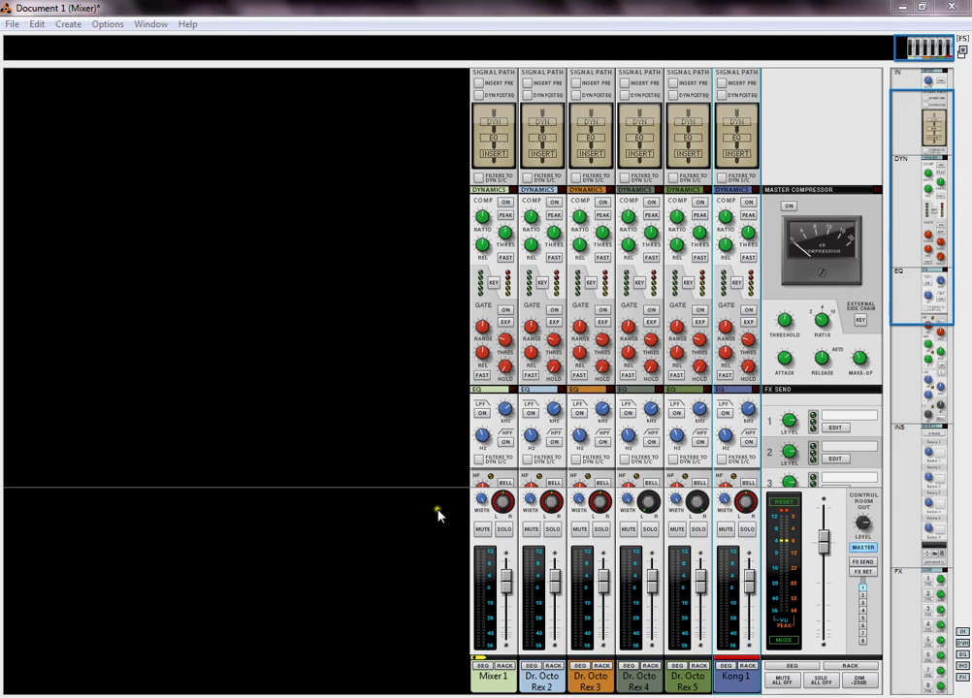
{"action": "mouse_move", "coordinate": [296, 696]}
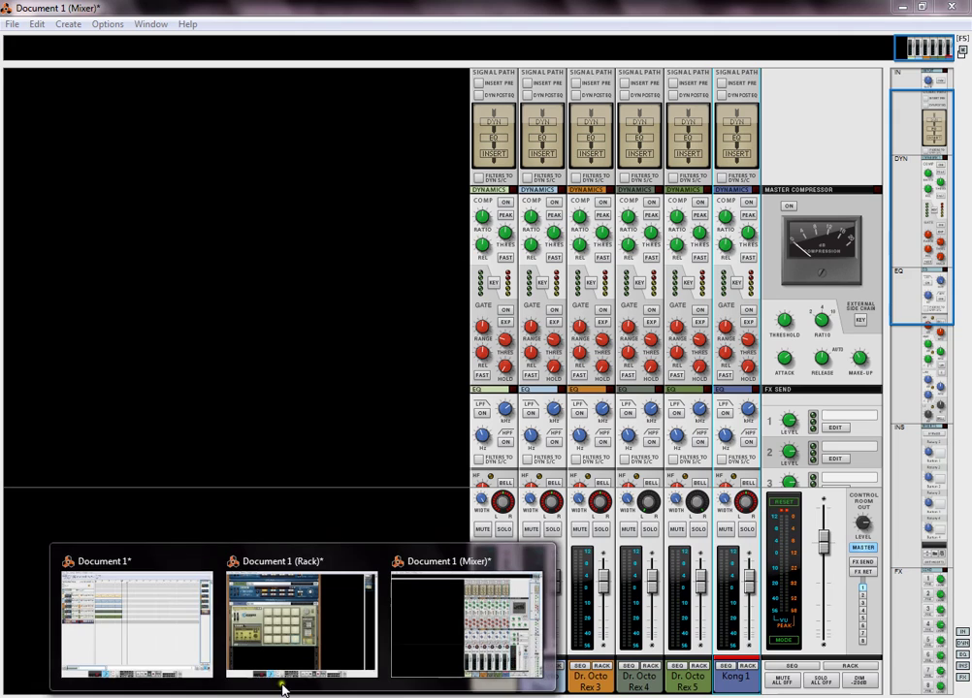
{"action": "left_click", "coordinate": [184, 609]}
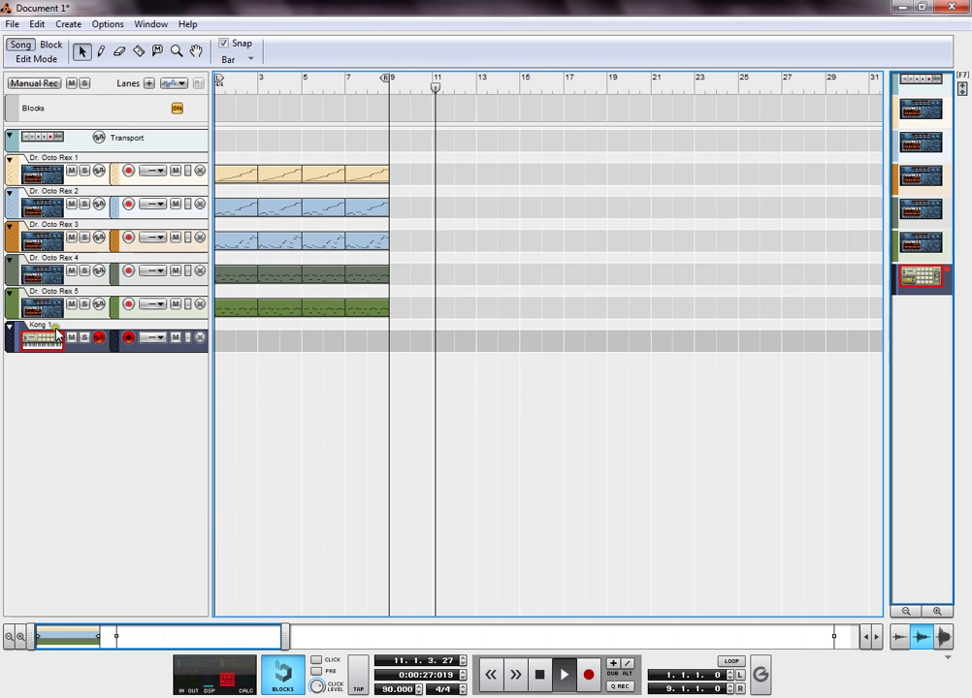
Step: Open the Kong 1 track for note editing and, with snap at 1/16, draw a two-sixteenth Drum 1 note at 1.1.1
{"action": "left_click", "coordinate": [39, 59]}
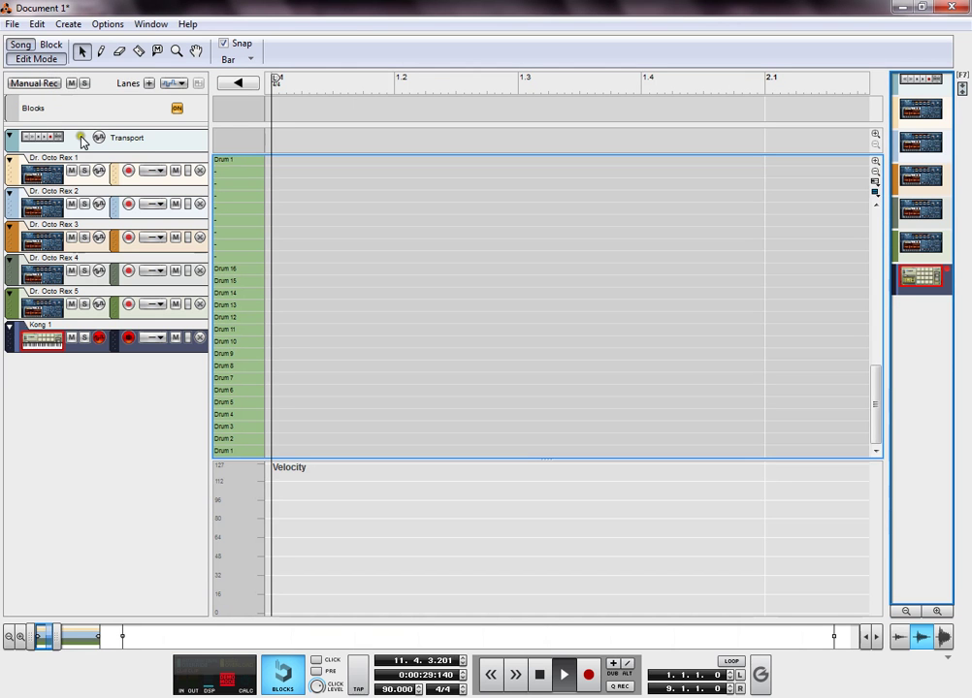
{"action": "left_click", "coordinate": [250, 448]}
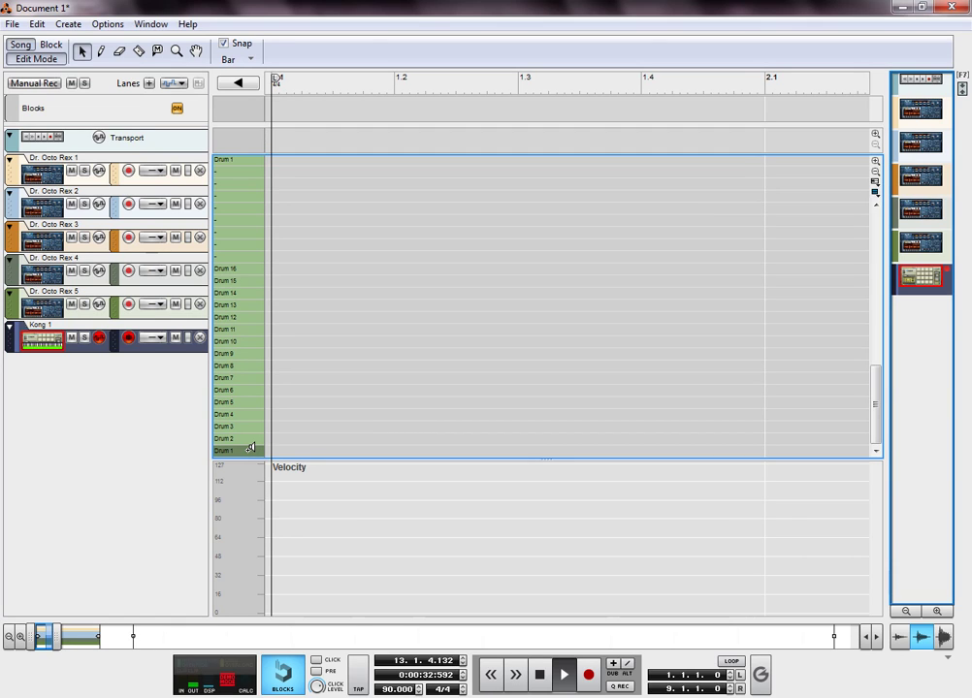
{"action": "key", "text": "w"}
{"action": "left_click", "coordinate": [276, 451]}
{"action": "key", "text": "ctrl+4"}
{"action": "left_click_drag", "start_coordinate": [282, 450], "coordinate": [317, 445]}
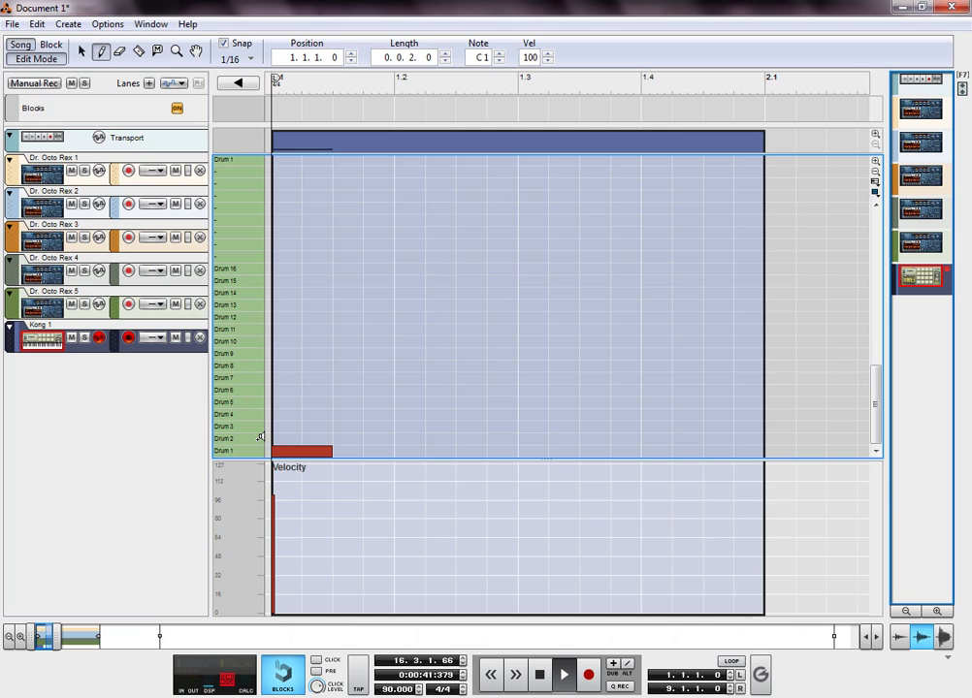
Step: Draw one-sixteenth Drum 2 notes at 1.1.3 and 1.1.4, and two-sixteenth notes on Drum 3 at 1.2.1 and Drum 4 at 1.2.3
{"action": "left_click_drag", "start_coordinate": [334, 438], "coordinate": [457, 432]}
{"action": "left_click", "coordinate": [369, 438]}
{"action": "left_click", "coordinate": [462, 437]}
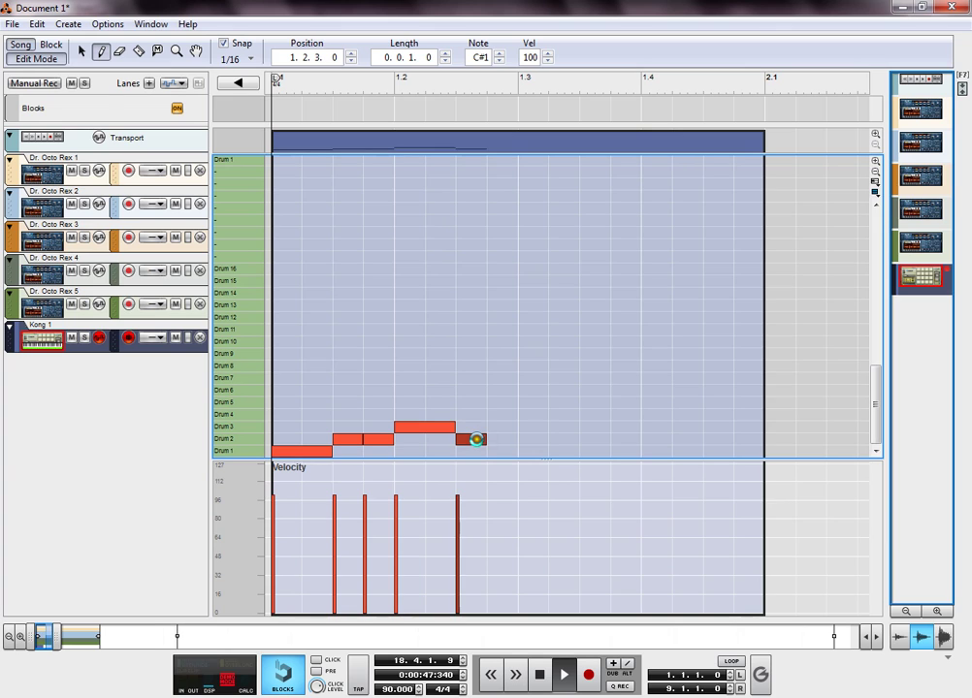
{"action": "key", "text": "Delete"}
{"action": "left_click", "coordinate": [461, 412]}
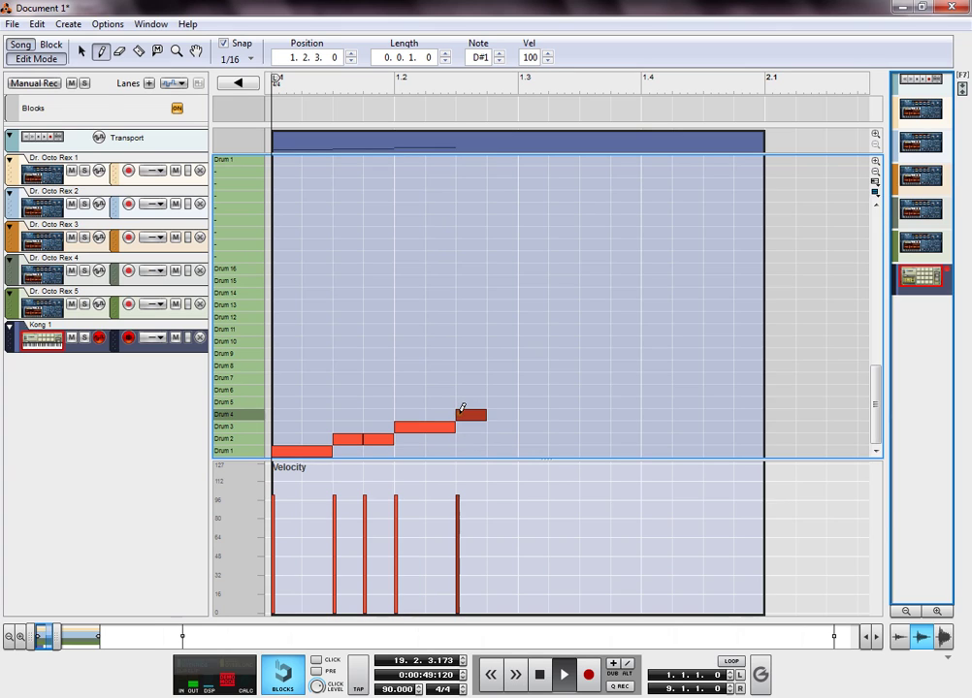
{"action": "left_click_drag", "start_coordinate": [460, 412], "coordinate": [493, 432]}
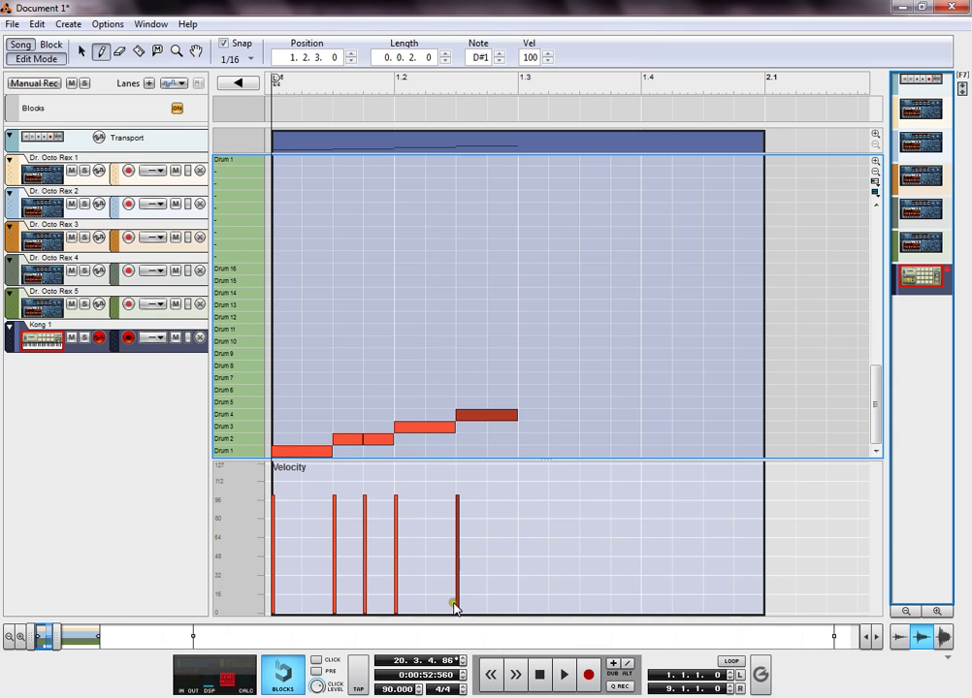
Step: Stop playback and audition the first half of the drum pattern from the start of the song
{"action": "key", "text": "space"}
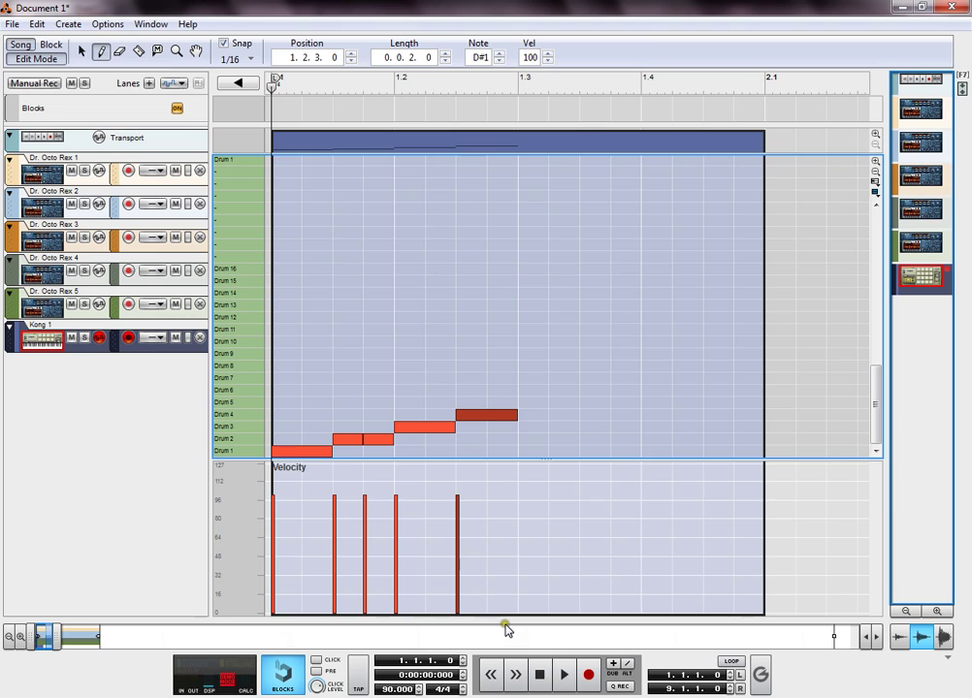
{"action": "key", "text": "space"}
{"action": "key", "text": "space"}
{"action": "key", "text": "space"}
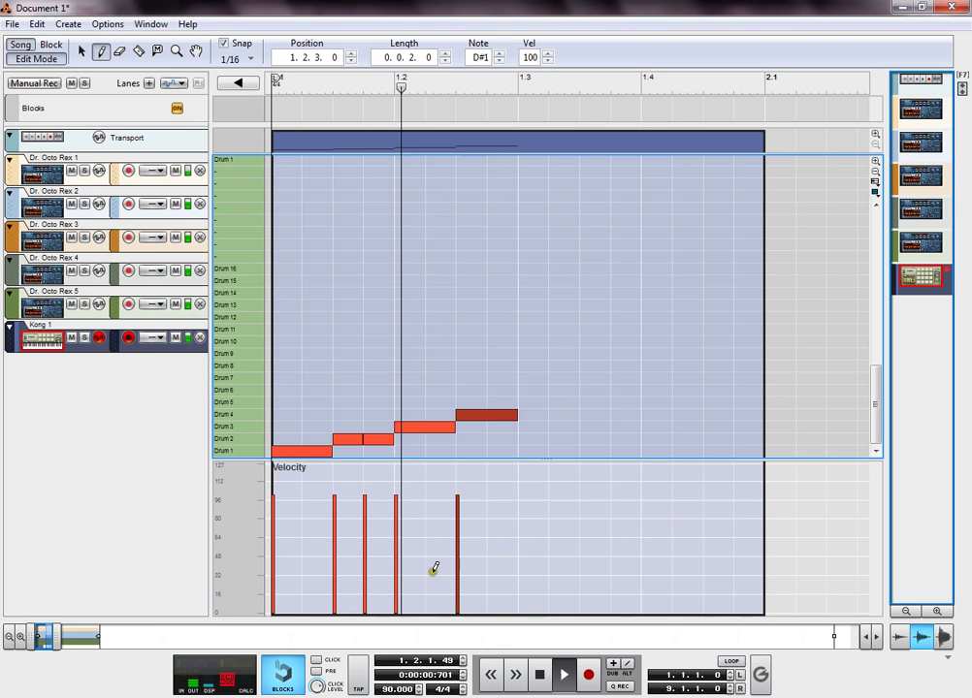
{"action": "key", "text": "space"}
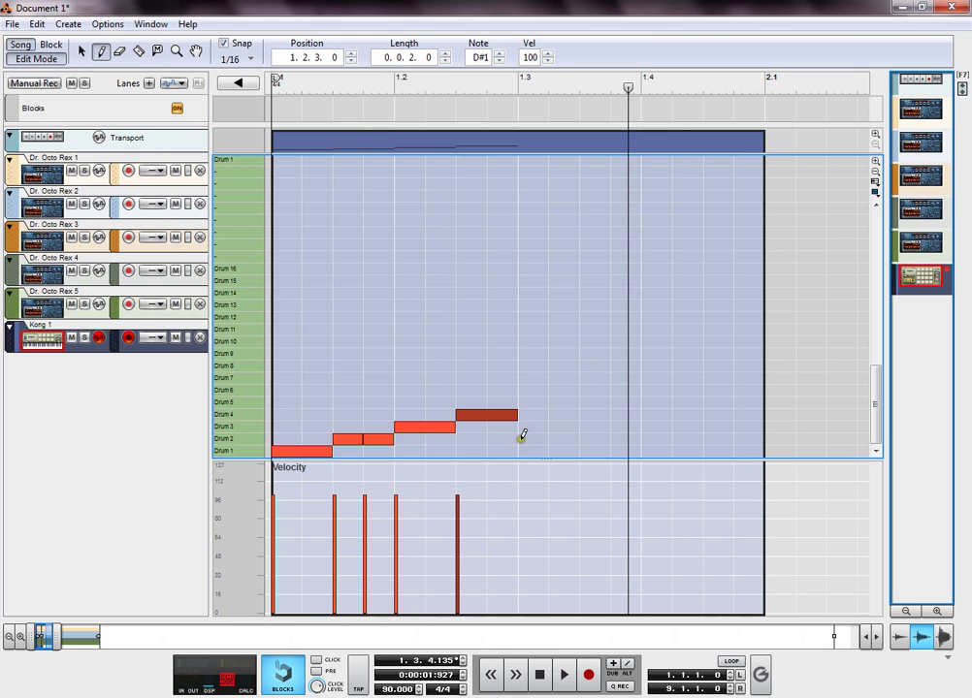
Step: Draw one-sixteenth Drum 2 notes at 1.3.1 and 1.3.2, a two-sixteenth Drum 3 note at 1.3.3 and a one-sixteenth Drum 4 note at 1.4.1
{"action": "left_click", "coordinate": [524, 438]}
{"action": "left_click", "coordinate": [560, 438]}
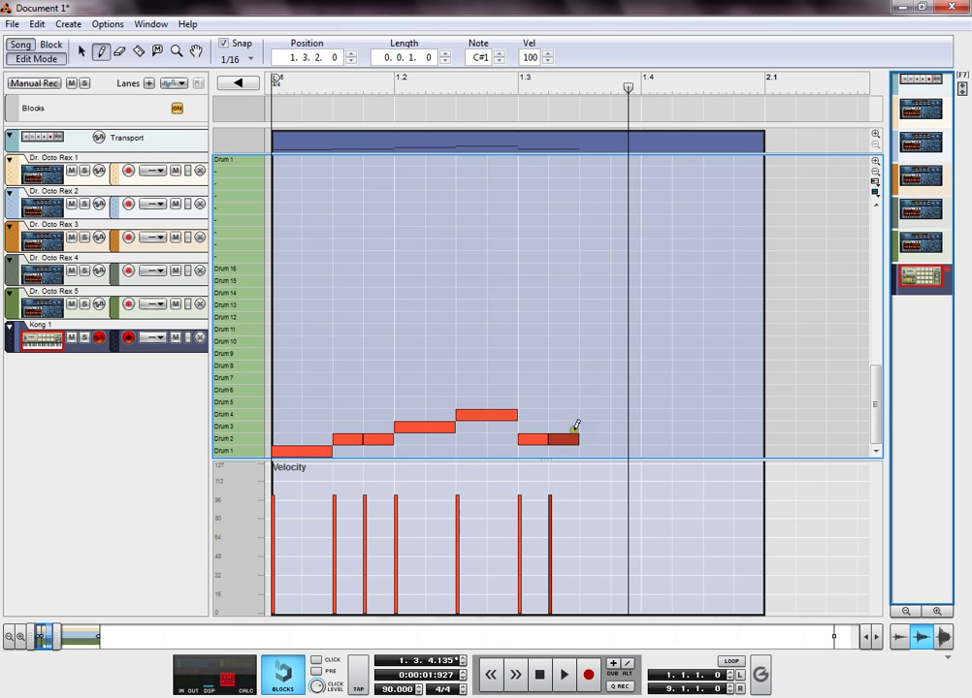
{"action": "left_click", "coordinate": [587, 425]}
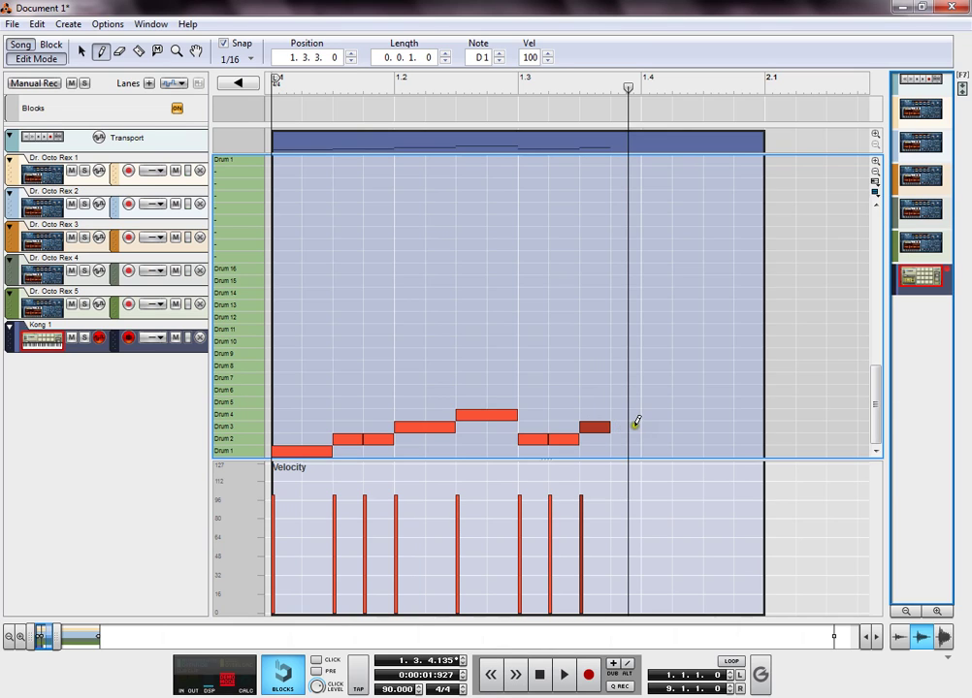
{"action": "left_click", "coordinate": [643, 426]}
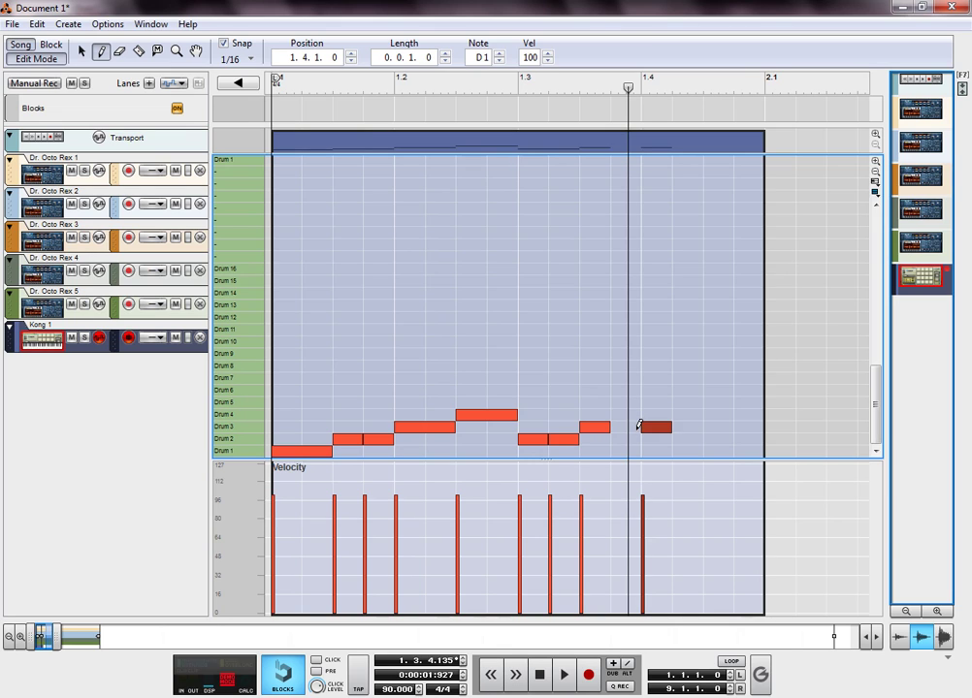
{"action": "key", "text": "ctrl+z"}
{"action": "left_click", "coordinate": [592, 427]}
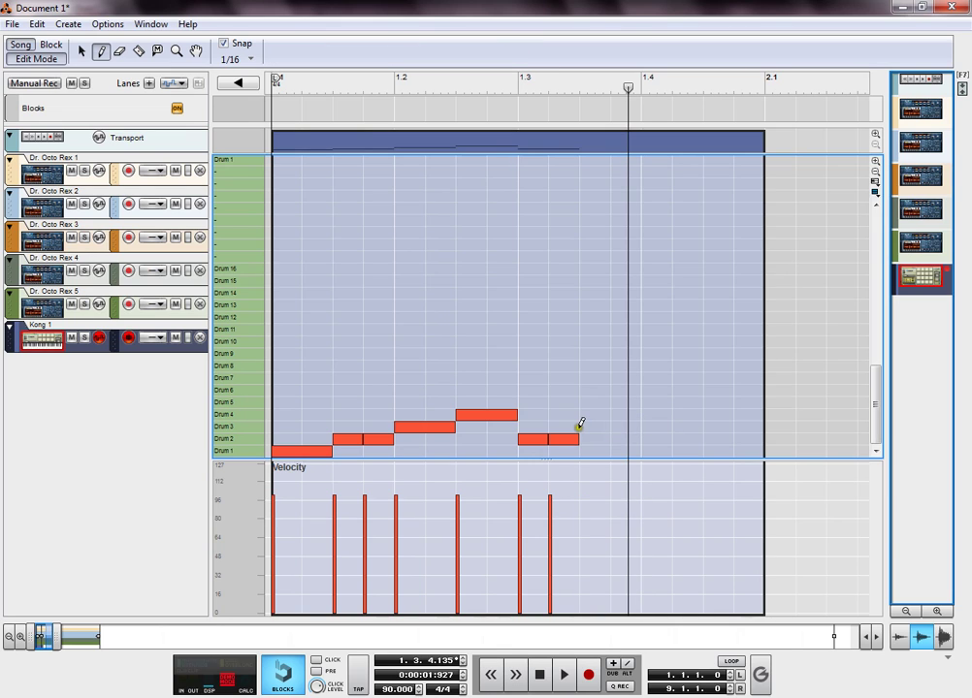
{"action": "left_click_drag", "start_coordinate": [579, 425], "coordinate": [640, 419]}
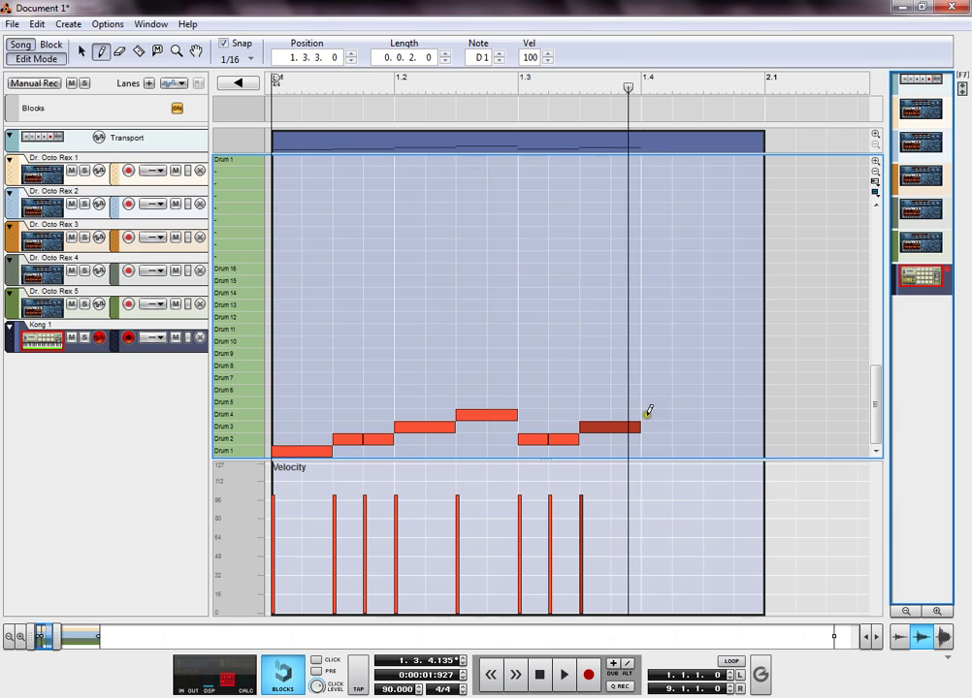
{"action": "left_click", "coordinate": [645, 415]}
Step: Play the pattern from the start and lengthen the Drum 4 note at 1.4.1 to two sixteenths
{"action": "key", "text": "shift+Return"}
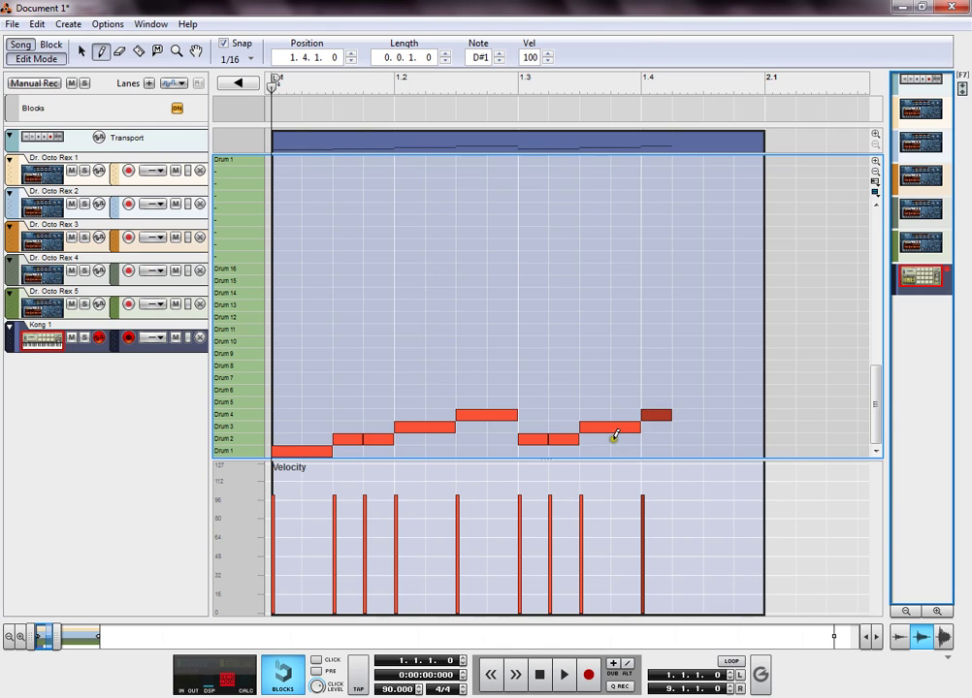
{"action": "key", "text": "space"}
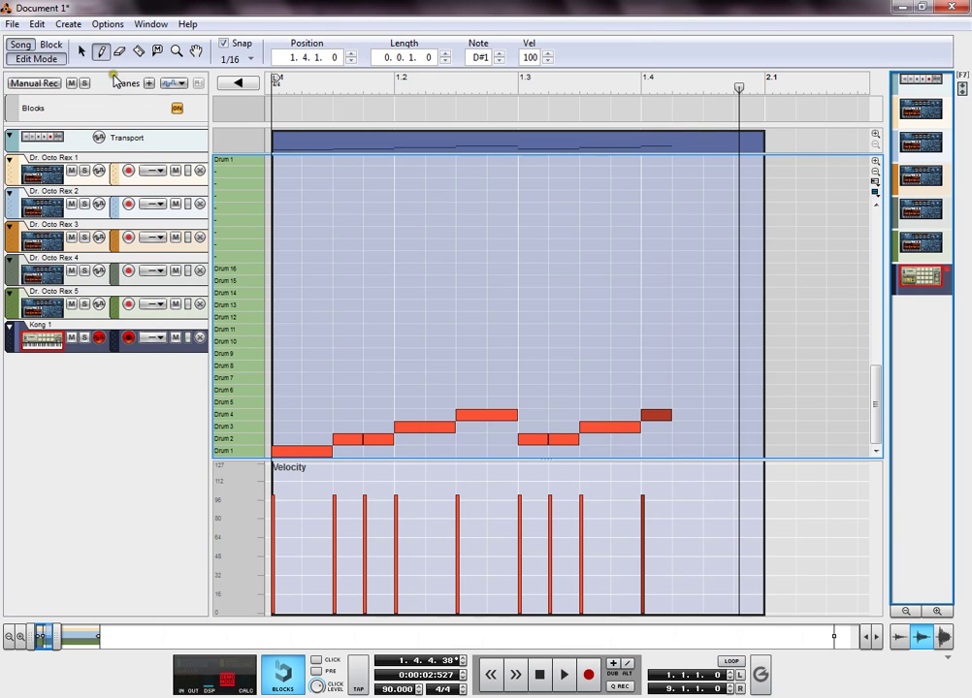
{"action": "left_click", "coordinate": [82, 51]}
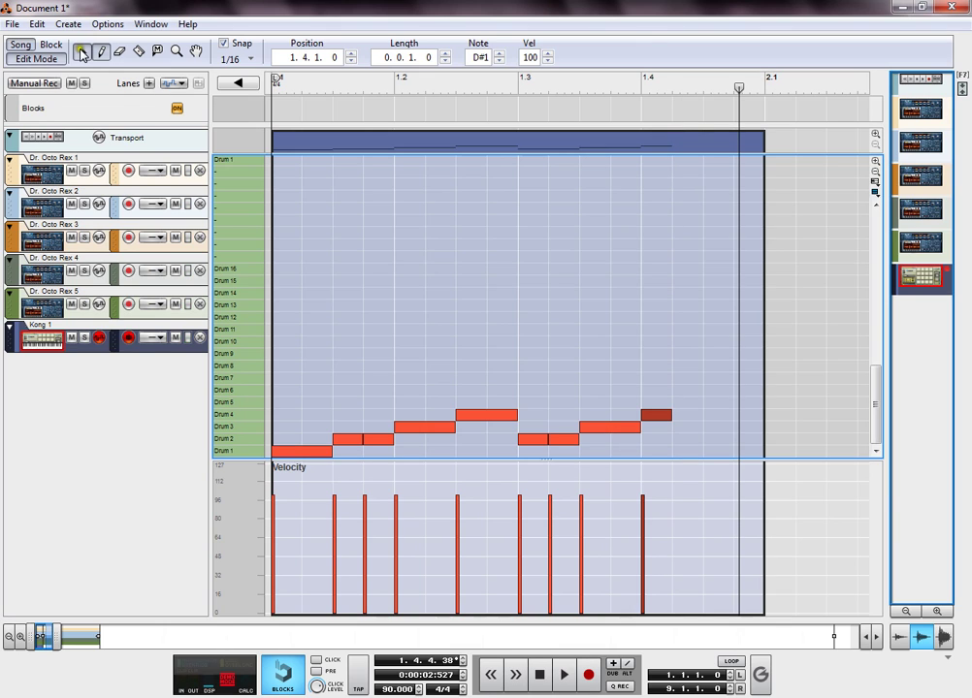
{"action": "left_click", "coordinate": [695, 417]}
{"action": "left_click", "coordinate": [662, 417]}
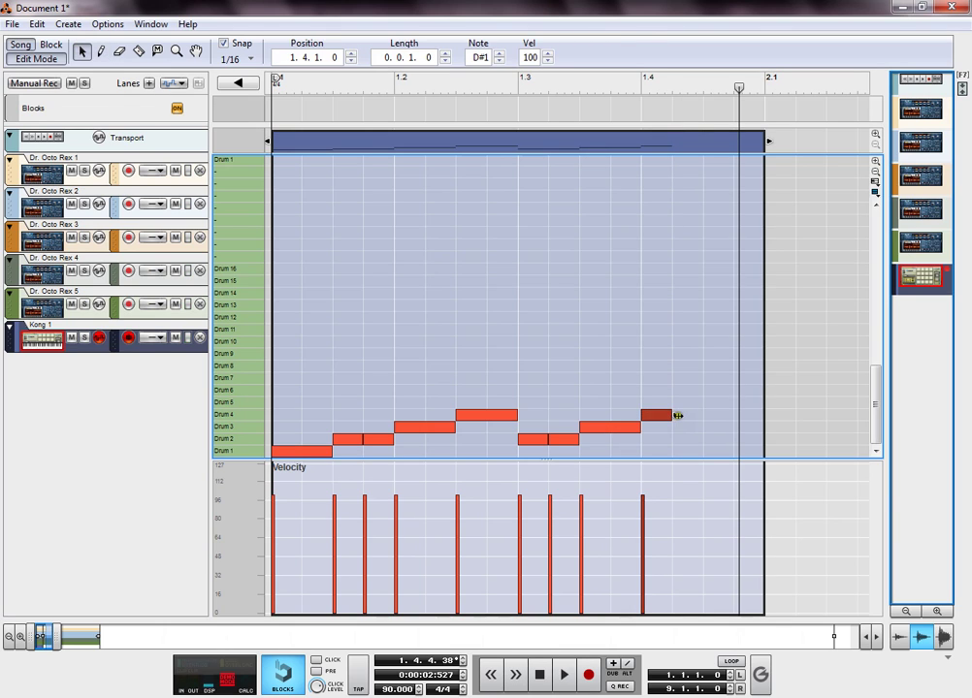
{"action": "left_click_drag", "start_coordinate": [675, 415], "coordinate": [699, 418]}
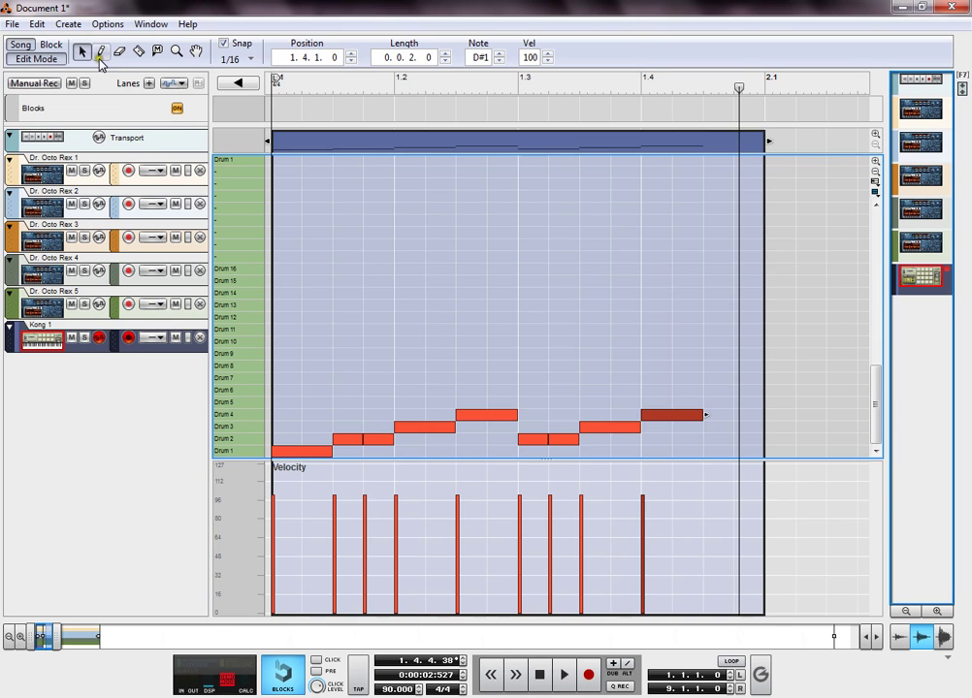
Step: Audition the one-bar pattern from the start and extend the Kong 1 clip to two bars
{"action": "key", "text": "shift+Return"}
{"action": "key", "text": "space"}
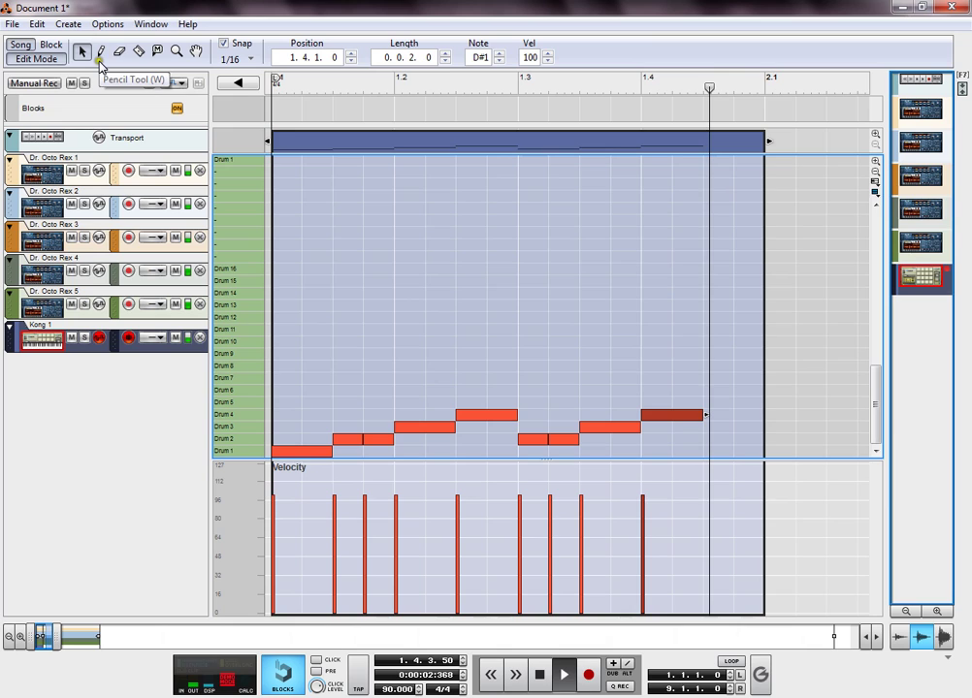
{"action": "left_click_drag", "start_coordinate": [770, 138], "coordinate": [799, 153]}
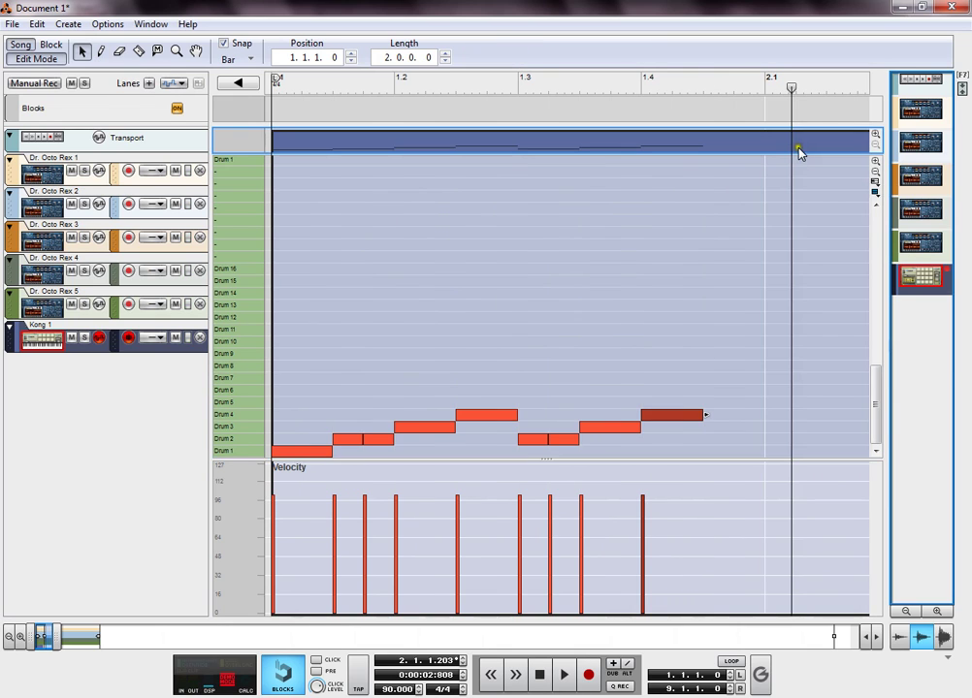
Step: Switch to the Pencil tool and audition the one-bar drum pattern from the start of the song
{"action": "key", "text": "w"}
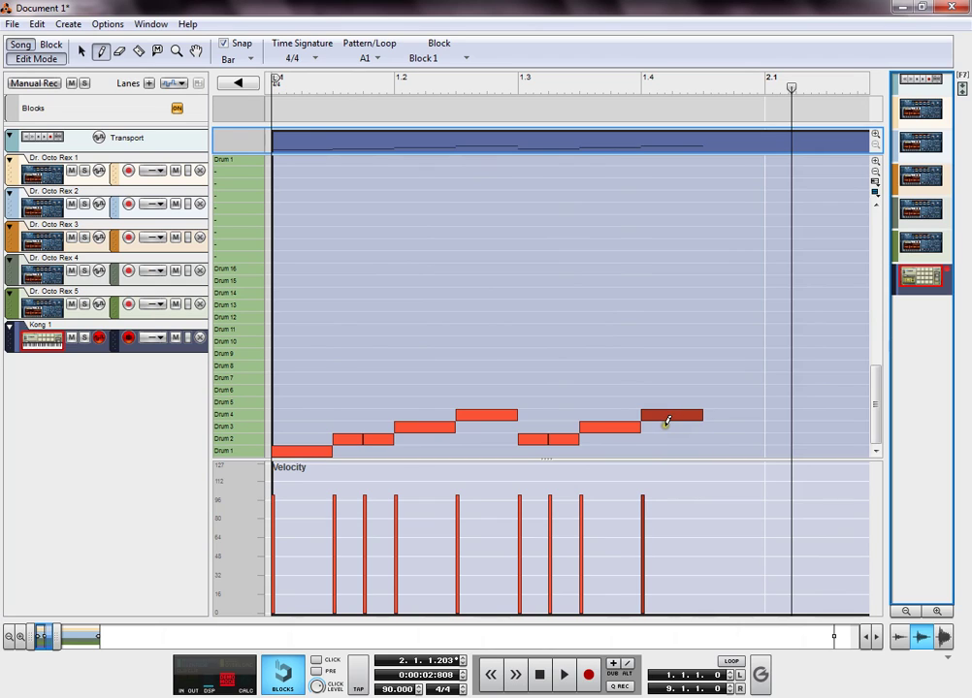
{"action": "key", "text": "space"}
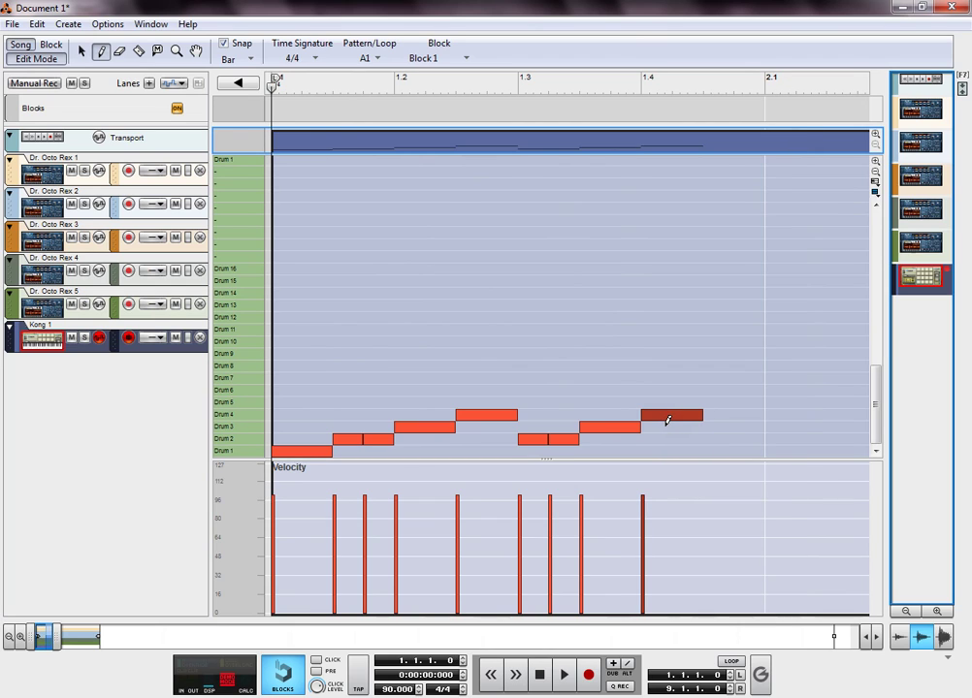
{"action": "key", "text": "space"}
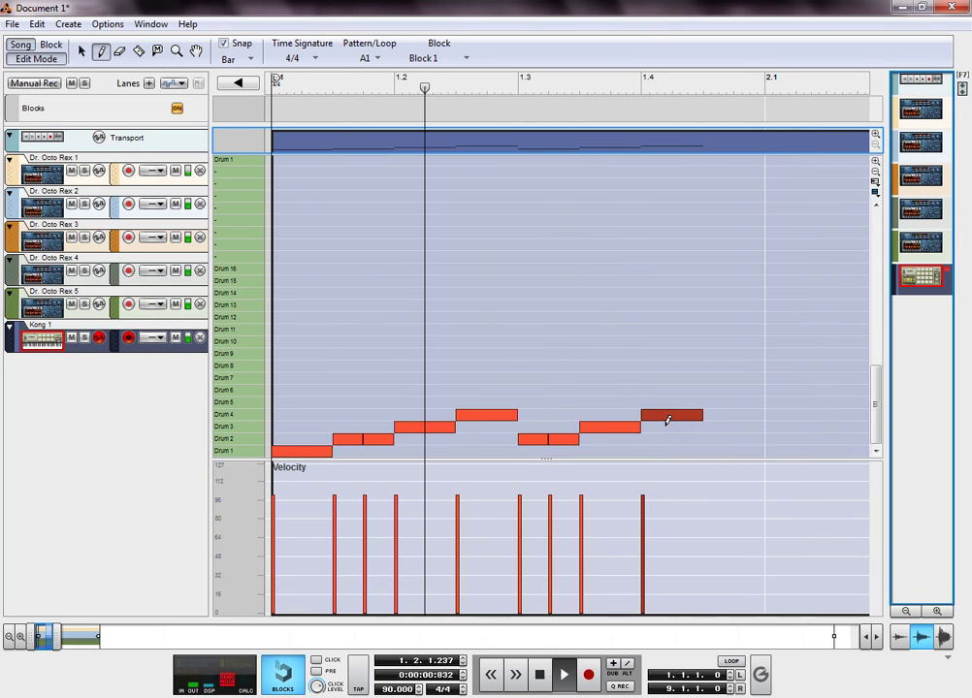
{"action": "left_click", "coordinate": [716, 438]}
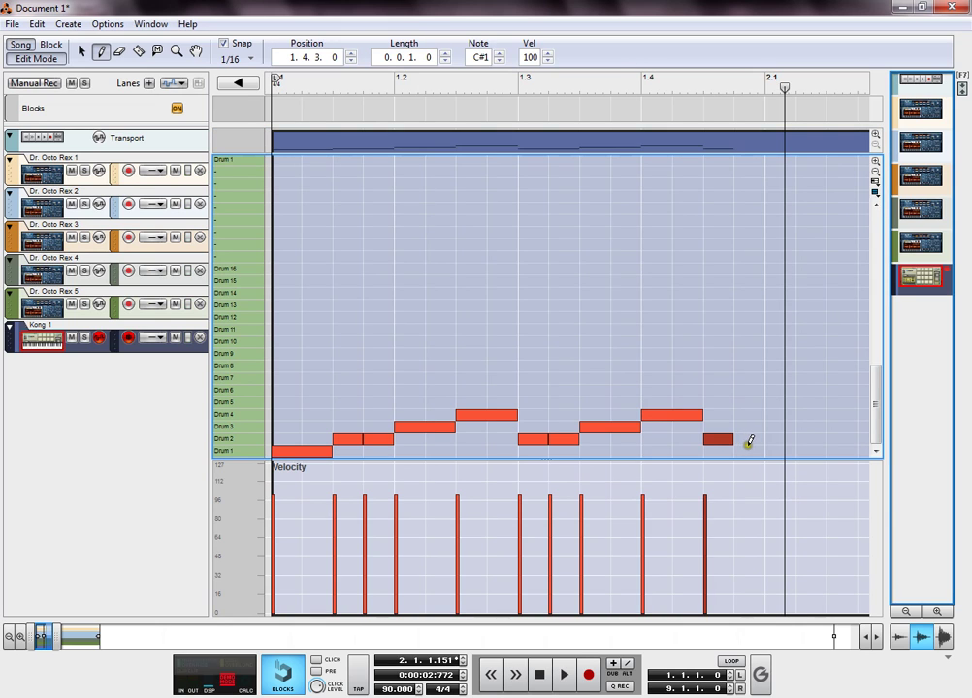
{"action": "left_click", "coordinate": [749, 439]}
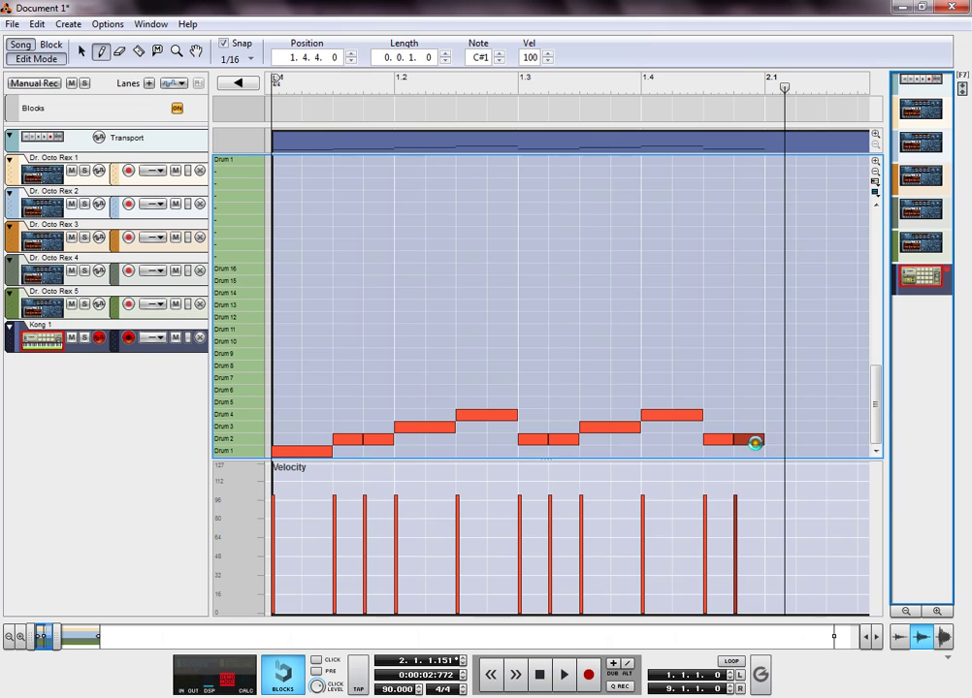
{"action": "key", "text": "Delete"}
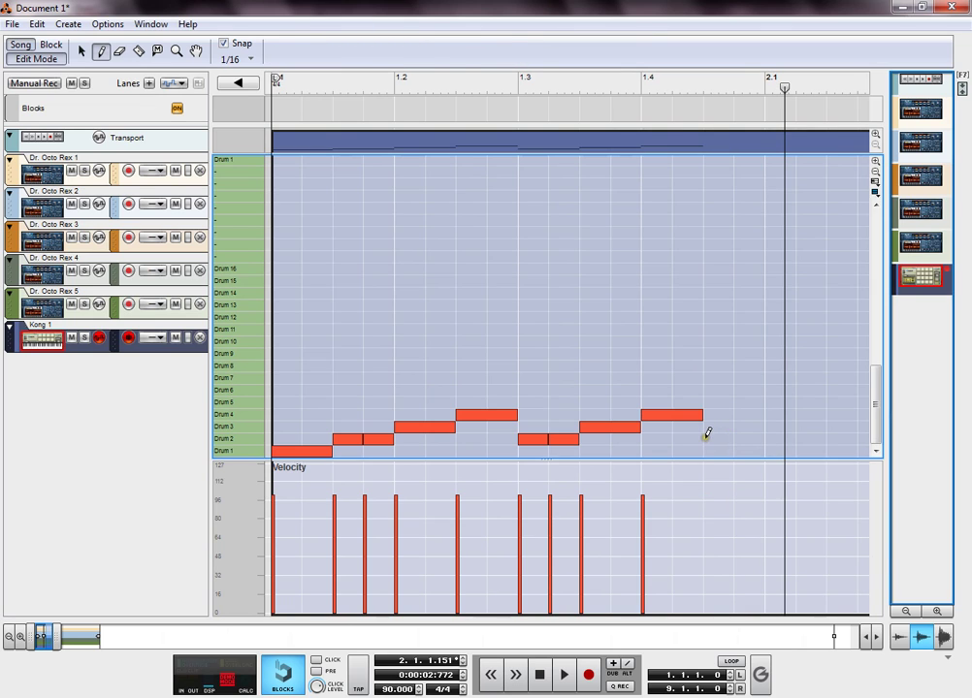
Step: Draw two-sixteenth notes on Drum 2 at 1.4.3 and on Drum 1 at 2.1.1
{"action": "left_click_drag", "start_coordinate": [705, 434], "coordinate": [752, 434]}
{"action": "left_click", "coordinate": [750, 437]}
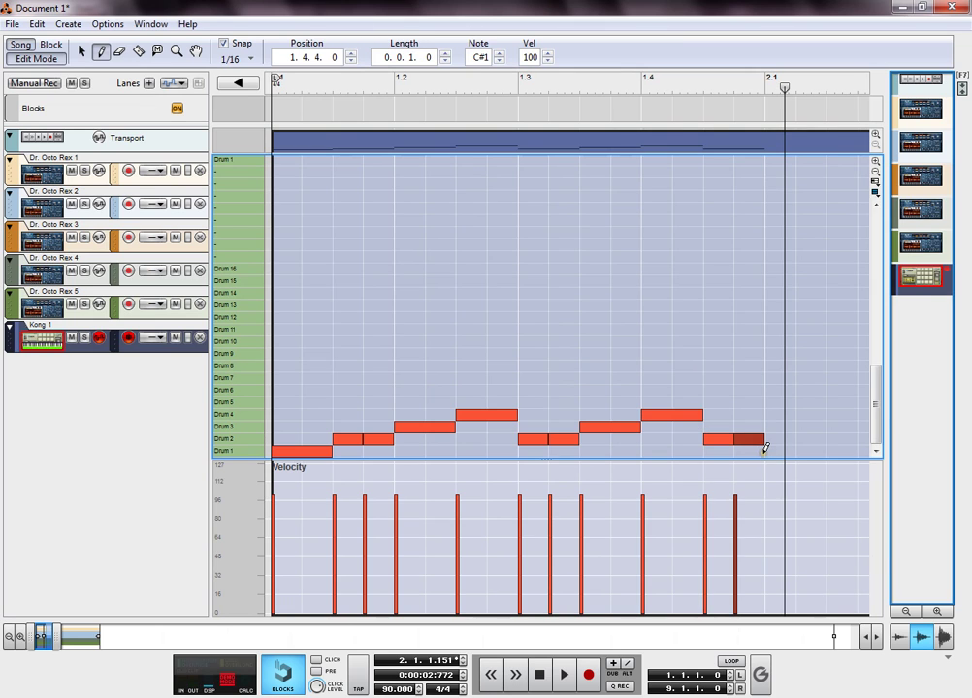
{"action": "key", "text": "Delete"}
{"action": "left_click_drag", "start_coordinate": [765, 449], "coordinate": [807, 450]}
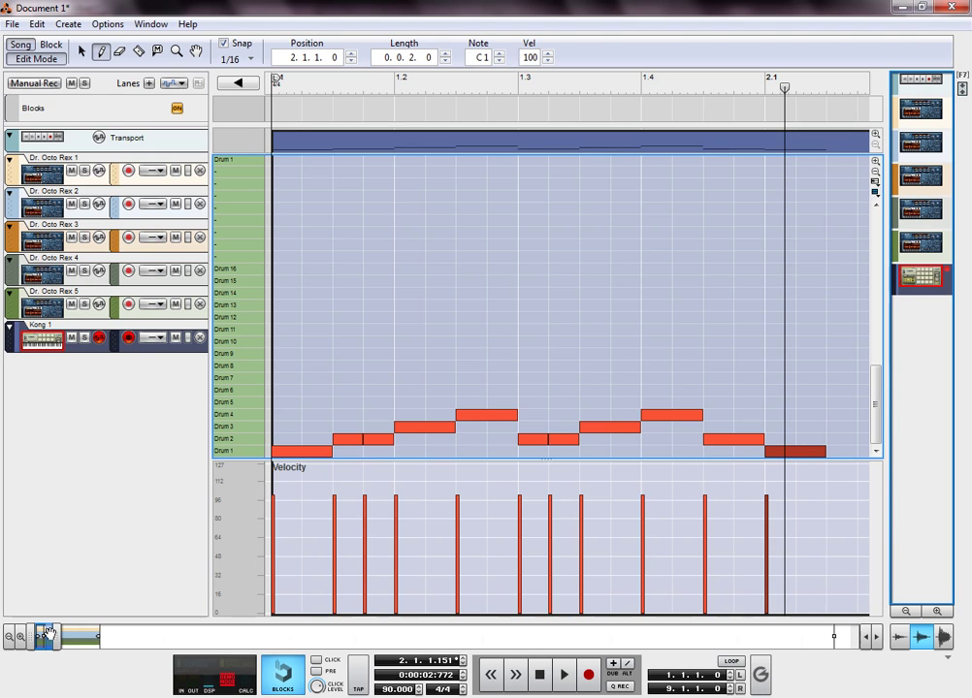
Step: Play the pattern from the start through the Drum 1 note on the first beat of bar 2
{"action": "key", "text": "KP_0"}
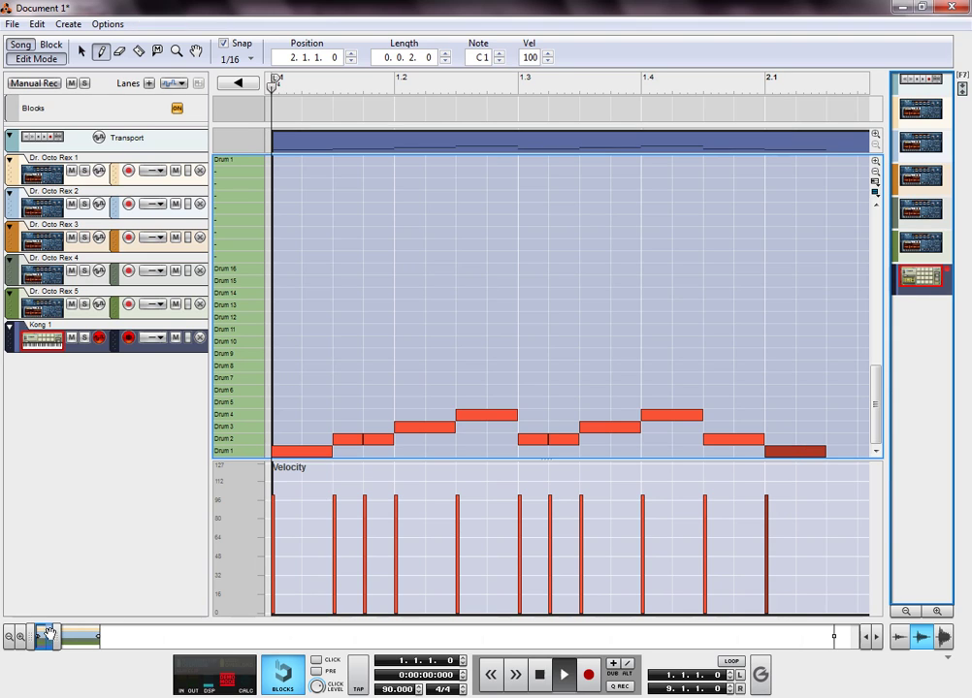
{"action": "key", "text": "space"}
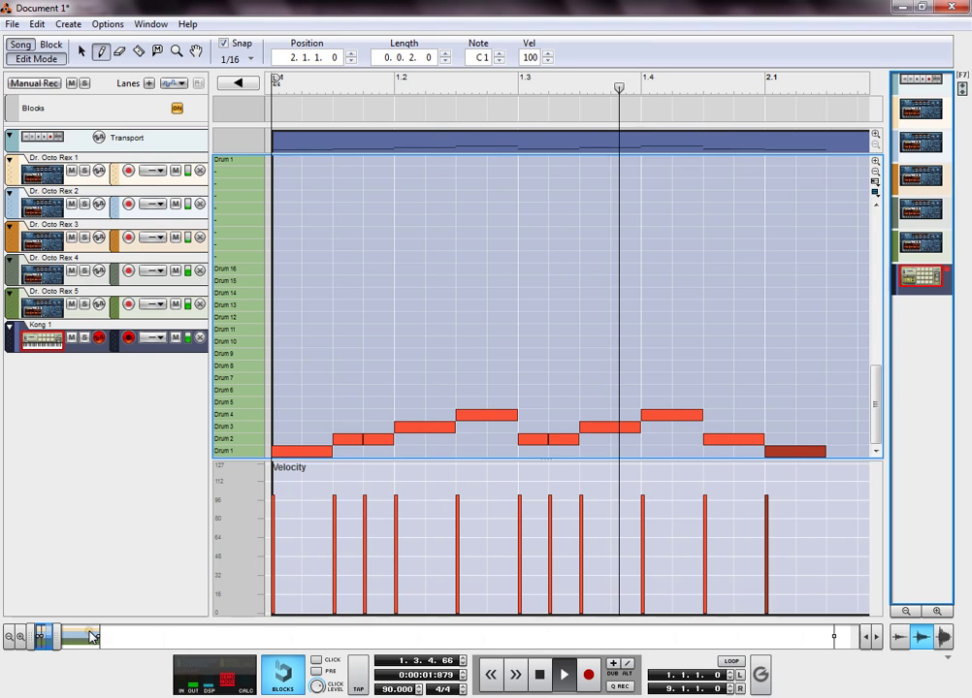
{"action": "key", "text": "space"}
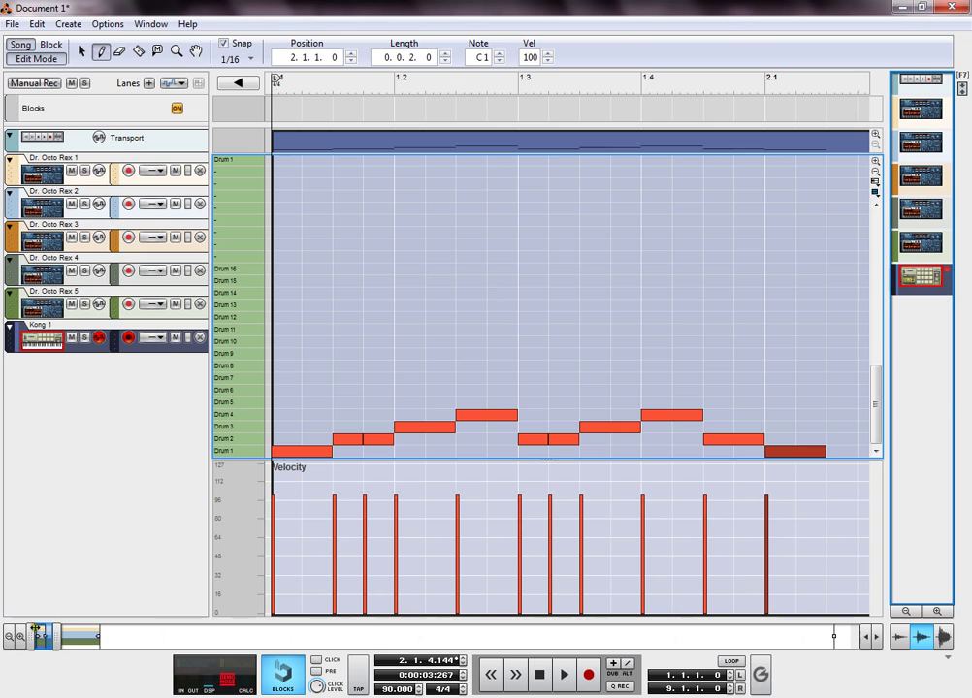
Step: Try two-sixteenth notes in bar 2 on Drum 2 at 2.1.3, 2.2.1, 2.3.1 and 2.3.3 and on Drum 4 at 2.2.3
{"action": "left_click_drag", "start_coordinate": [40, 633], "coordinate": [49, 636]}
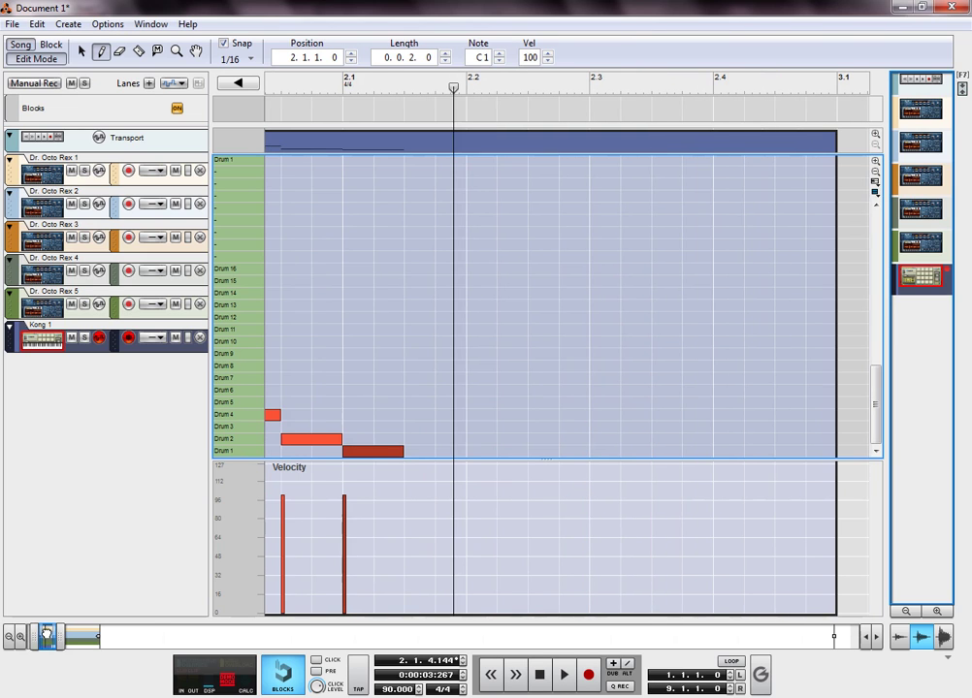
{"action": "left_click", "coordinate": [412, 437]}
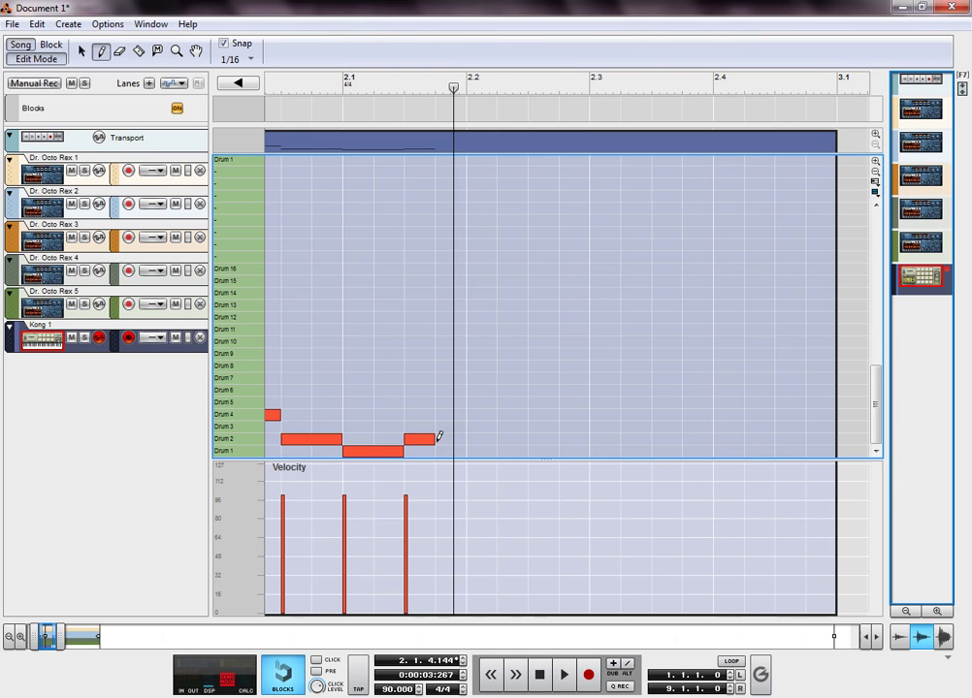
{"action": "key", "text": "ctrl+z"}
{"action": "left_click", "coordinate": [407, 438]}
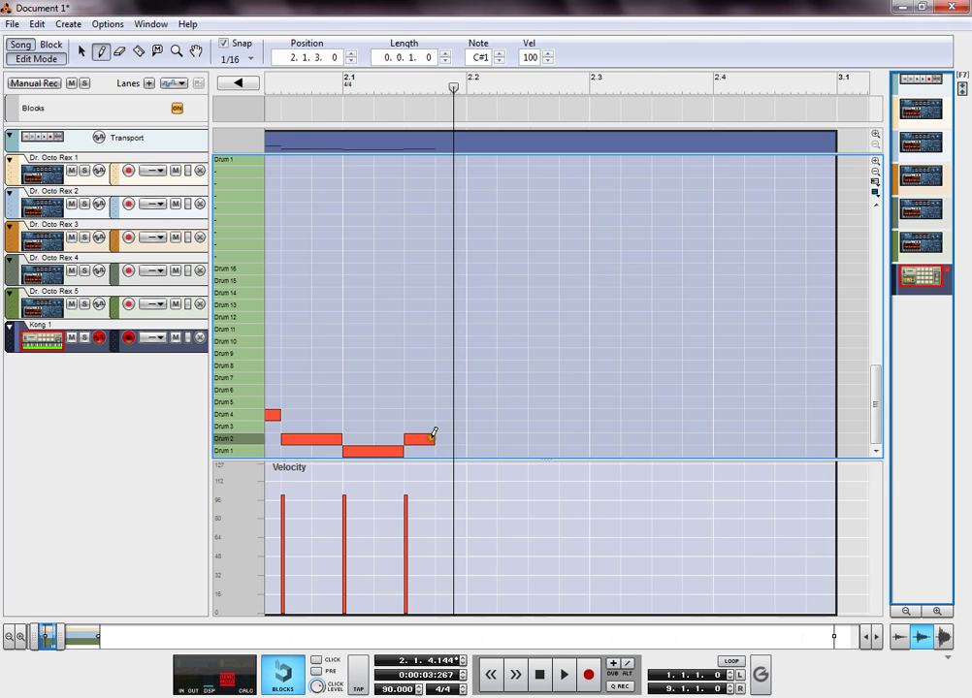
{"action": "key", "text": "ctrl+z"}
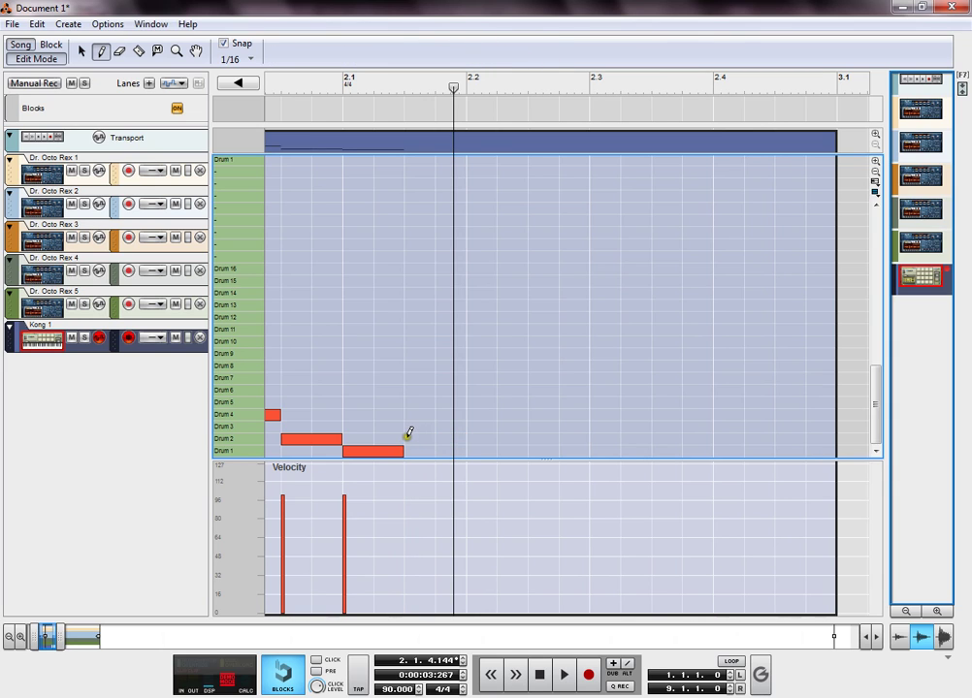
{"action": "mouse_move", "coordinate": [408, 438]}
{"action": "left_mouse_down"}
{"action": "mouse_move", "coordinate": [586, 428]}
{"action": "mouse_move", "coordinate": [631, 436]}
{"action": "mouse_move", "coordinate": [618, 445]}
{"action": "mouse_move", "coordinate": [596, 435]}
{"action": "mouse_move", "coordinate": [646, 439]}
{"action": "left_mouse_up"}
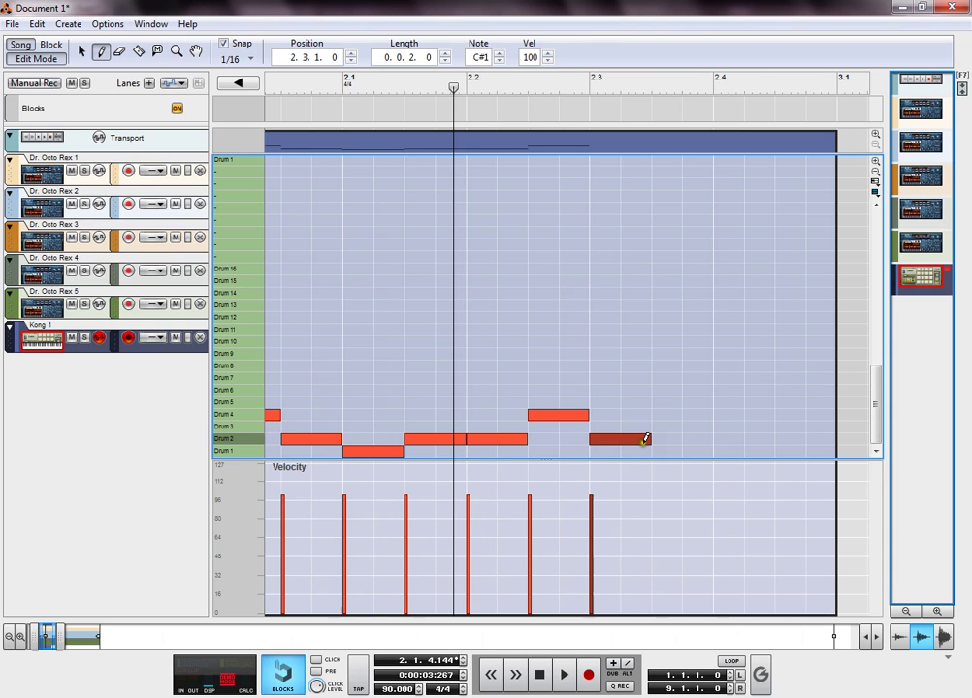
{"action": "left_click", "coordinate": [643, 441]}
{"action": "key", "text": "ctrl+z"}
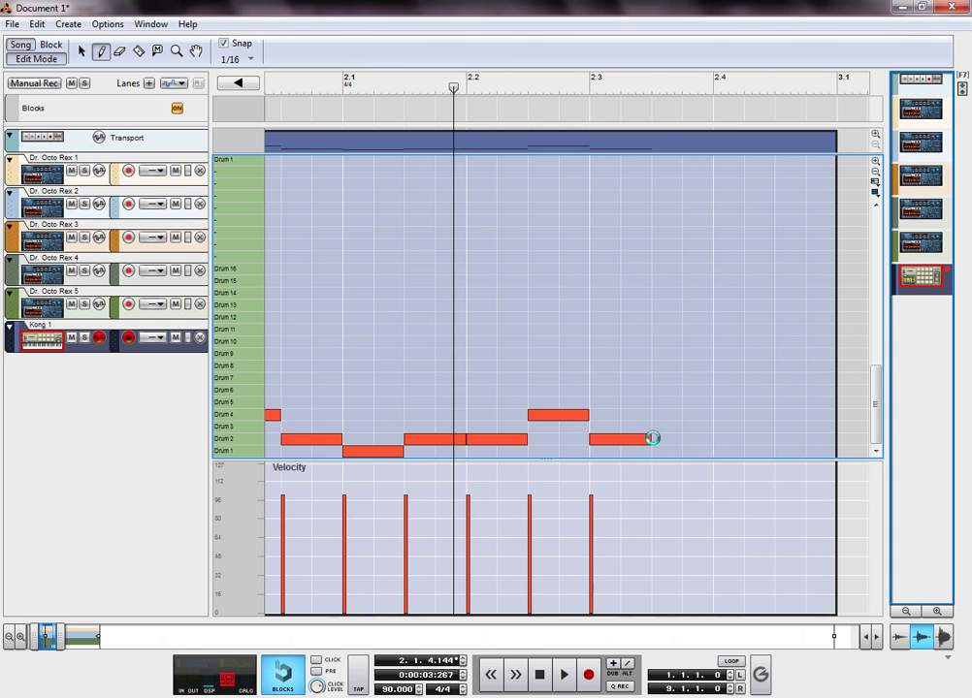
{"action": "left_click_drag", "start_coordinate": [655, 438], "coordinate": [695, 437]}
{"action": "key", "text": "ctrl+z"}
{"action": "key", "text": "ctrl+z"}
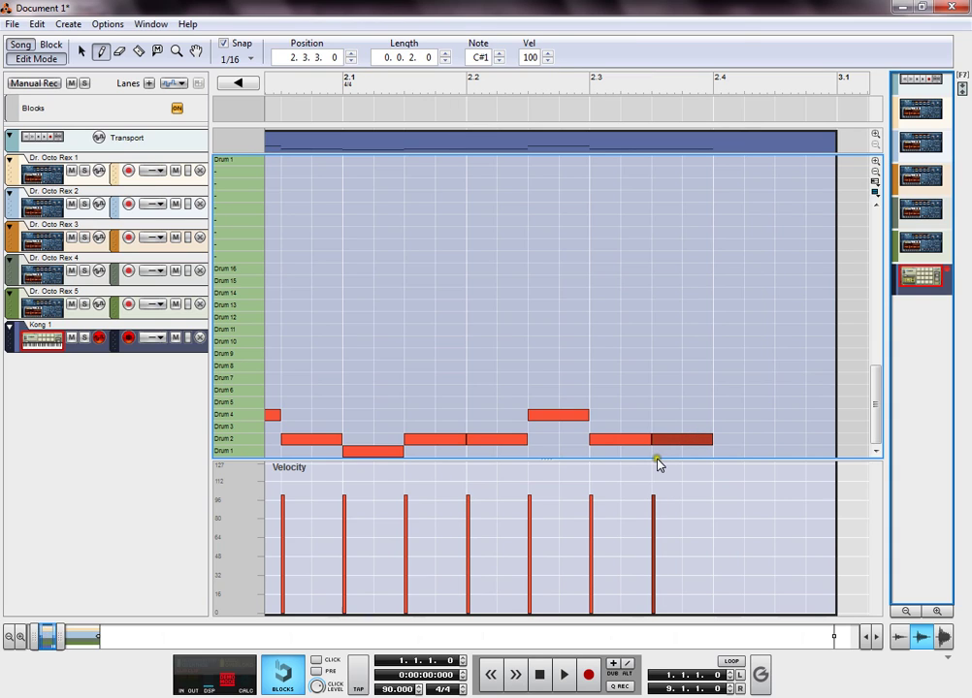
Step: Audition both bars of the drum pattern from the start of the song and stop playback
{"action": "key", "text": "space"}
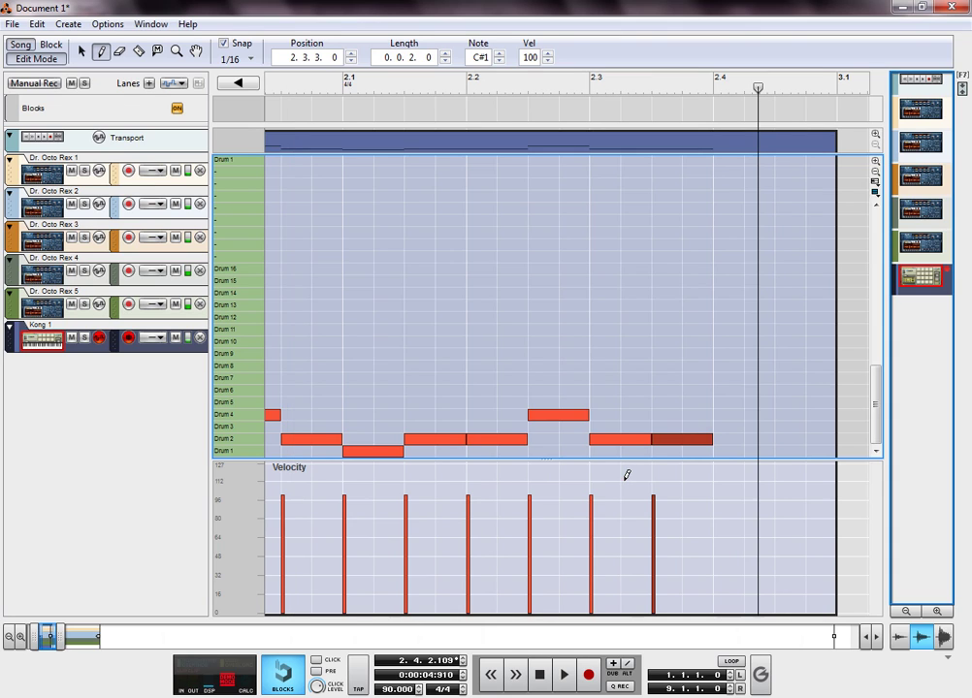
{"action": "key", "text": "space"}
{"action": "key", "text": "space"}
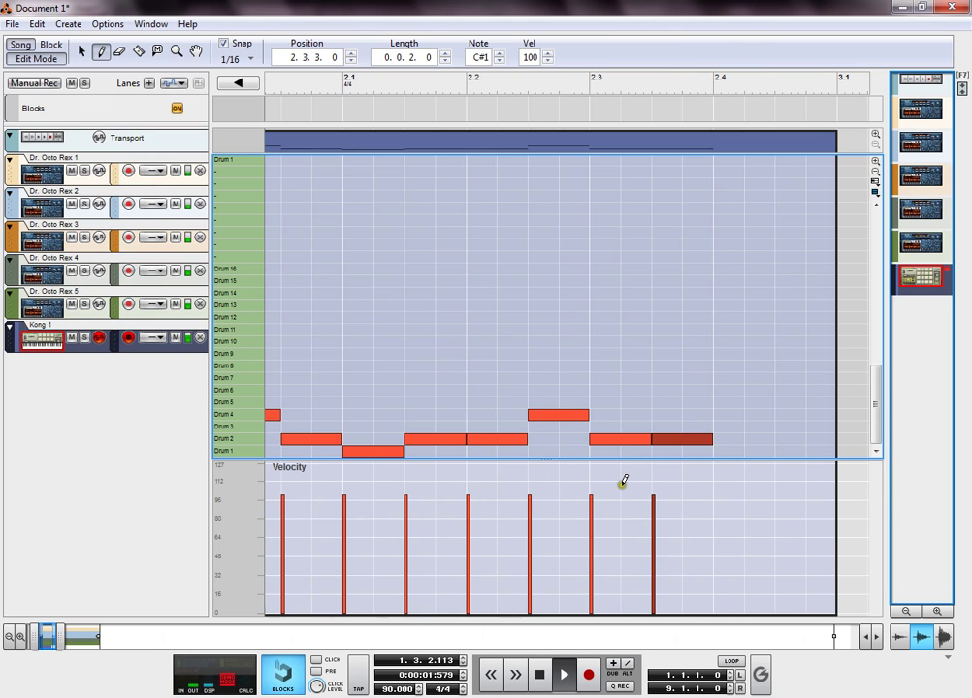
{"action": "key", "text": "space"}
Step: Delete all Kong notes in bar 2 that follow the Drum 1 note at 2.1.1
{"action": "key", "text": "q"}
{"action": "mouse_move", "coordinate": [725, 399]}
{"action": "left_mouse_down"}
{"action": "mouse_move", "coordinate": [495, 464]}
{"action": "mouse_move", "coordinate": [452, 463]}
{"action": "left_mouse_up"}
{"action": "key", "text": "Delete"}
{"action": "left_click_drag", "start_coordinate": [281, 87], "coordinate": [315, 86]}
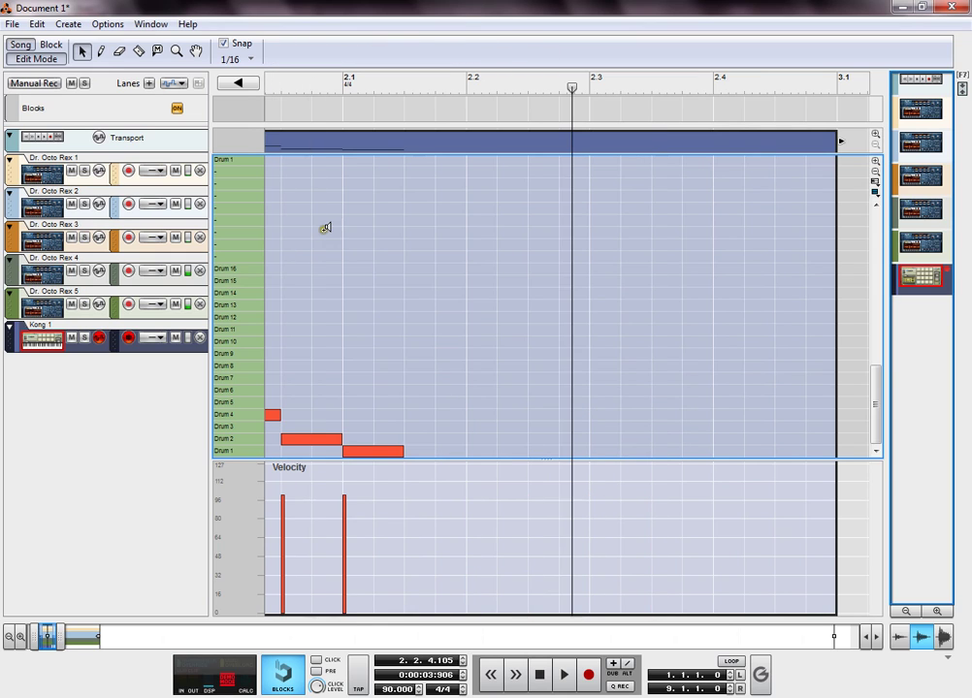
Step: Draw one-sixteenth Drum 2 notes at 2.1.3 and 2.1.4 and a two-sixteenth Drum 3 note at 2.2.1
{"action": "left_click", "coordinate": [100, 51]}
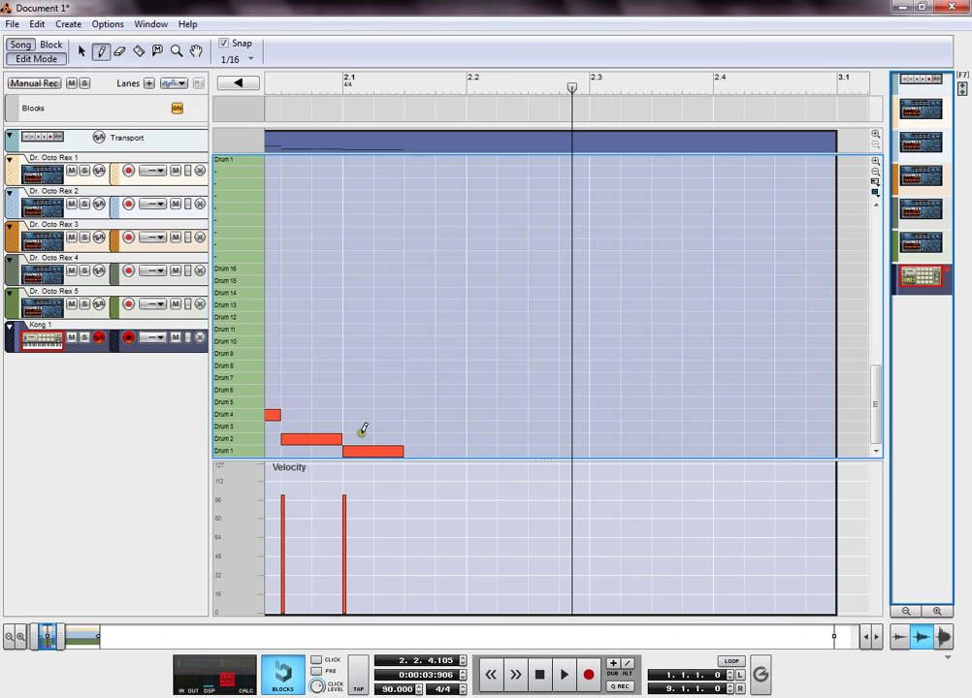
{"action": "left_click_drag", "start_coordinate": [409, 436], "coordinate": [433, 437]}
{"action": "left_click", "coordinate": [447, 437]}
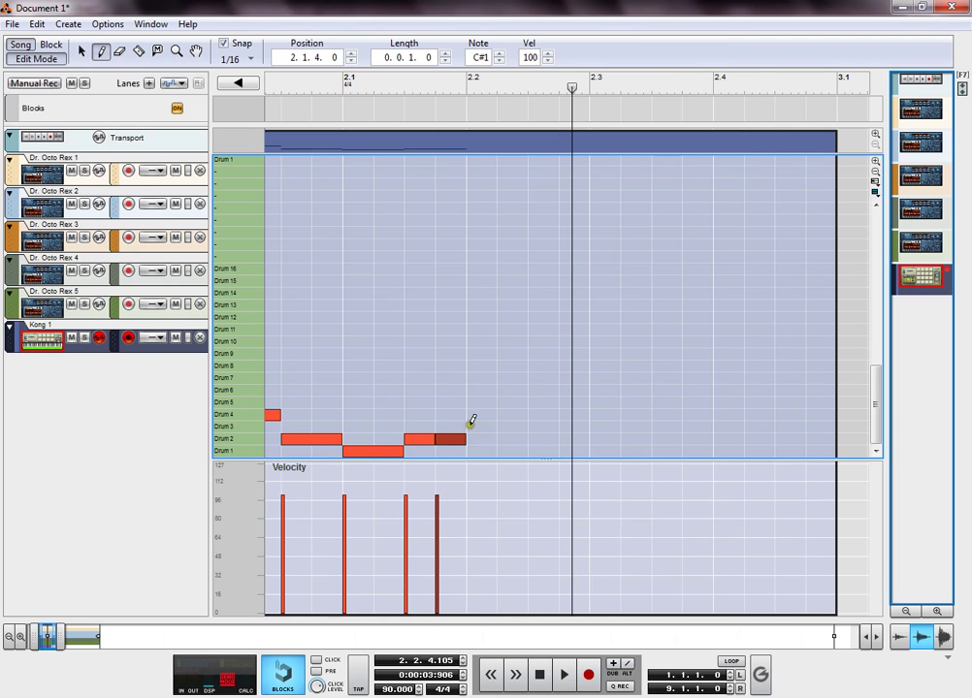
{"action": "left_click", "coordinate": [473, 427]}
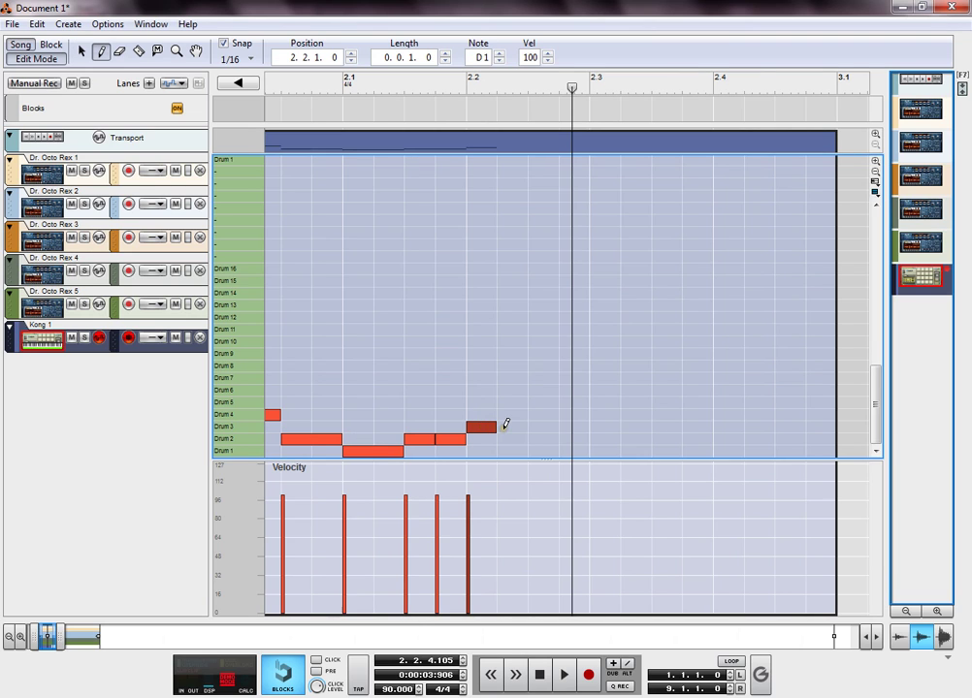
{"action": "left_click", "coordinate": [81, 52]}
{"action": "left_click_drag", "start_coordinate": [499, 427], "coordinate": [529, 427]}
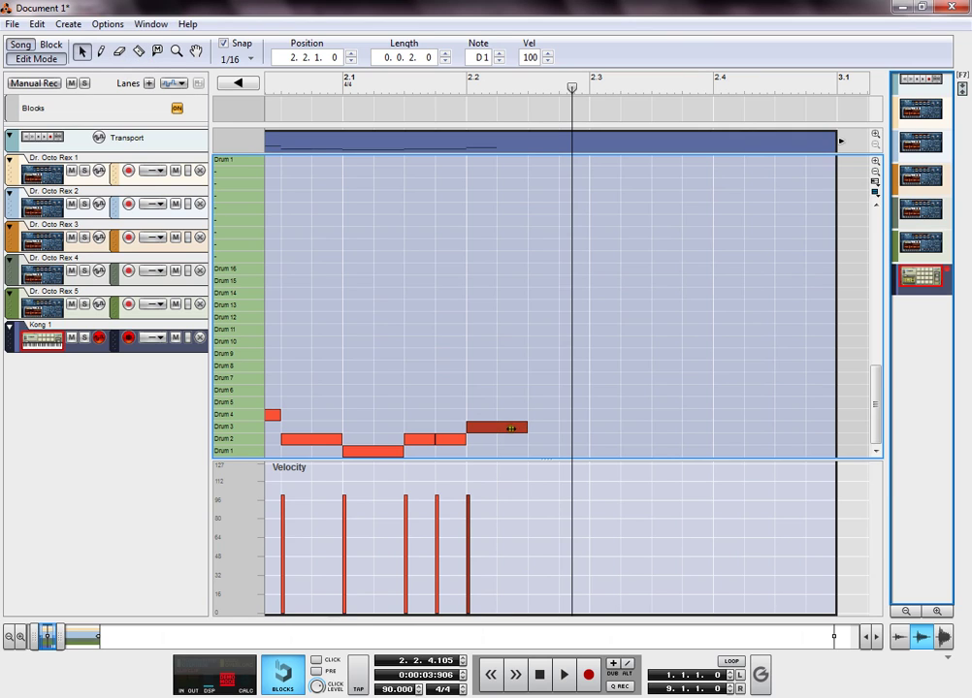
Step: Audition the transition into bar 2 repeatedly, starting playback from 1.4.4
{"action": "left_click", "coordinate": [101, 51]}
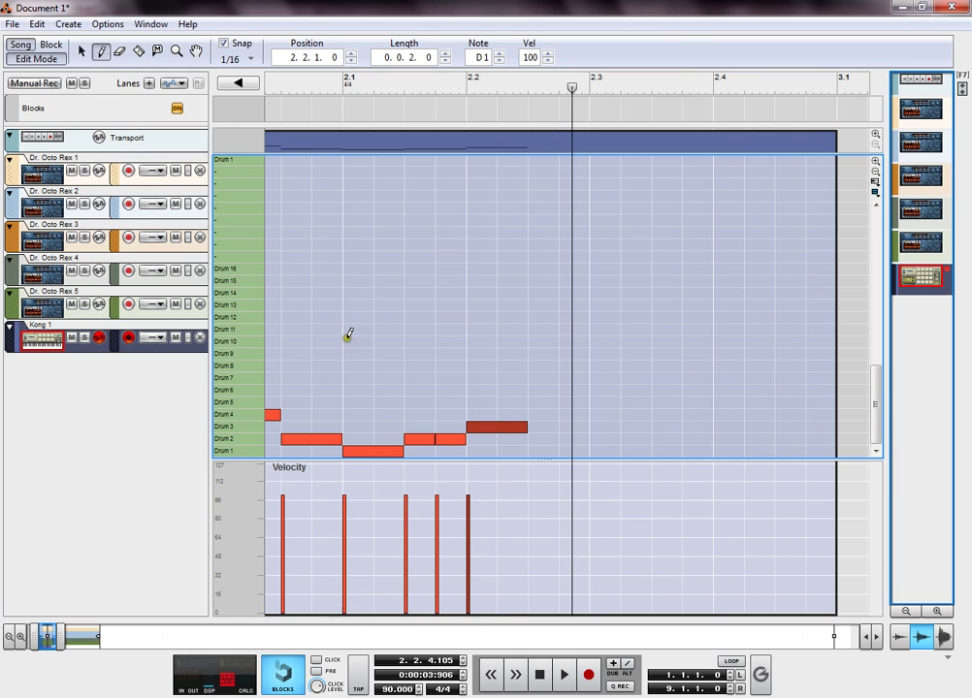
{"action": "key", "text": "KP_0"}
{"action": "key", "text": "space"}
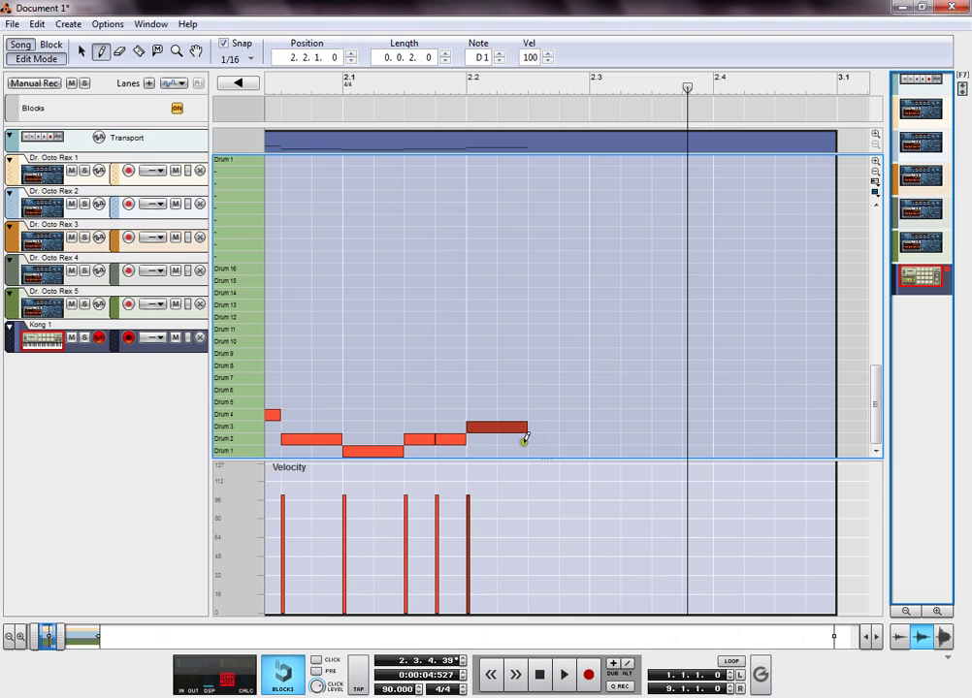
{"action": "key", "text": "KP_0"}
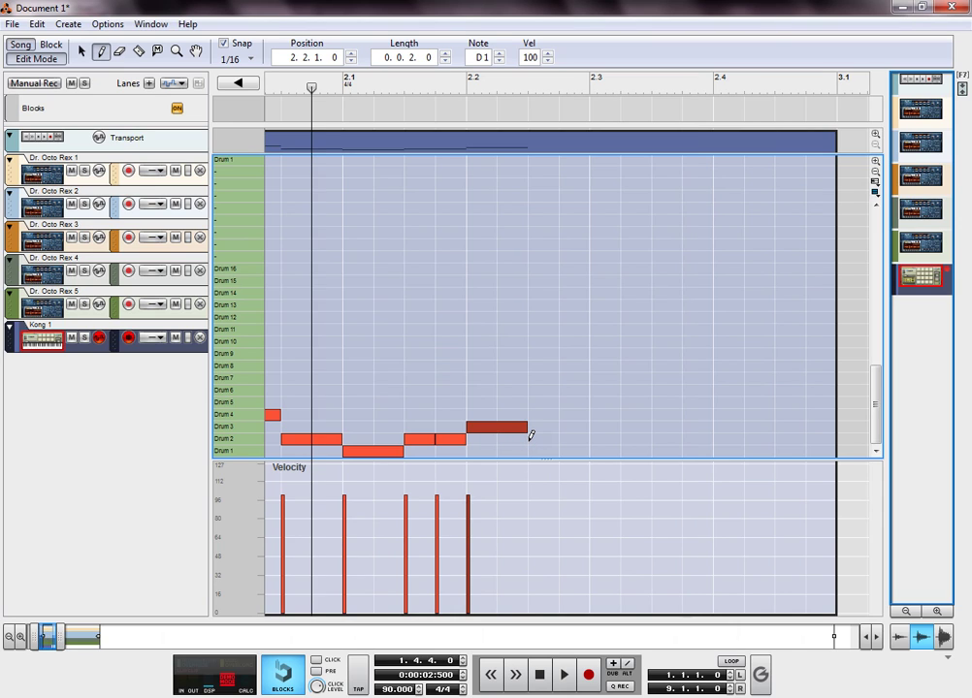
{"action": "key", "text": "space"}
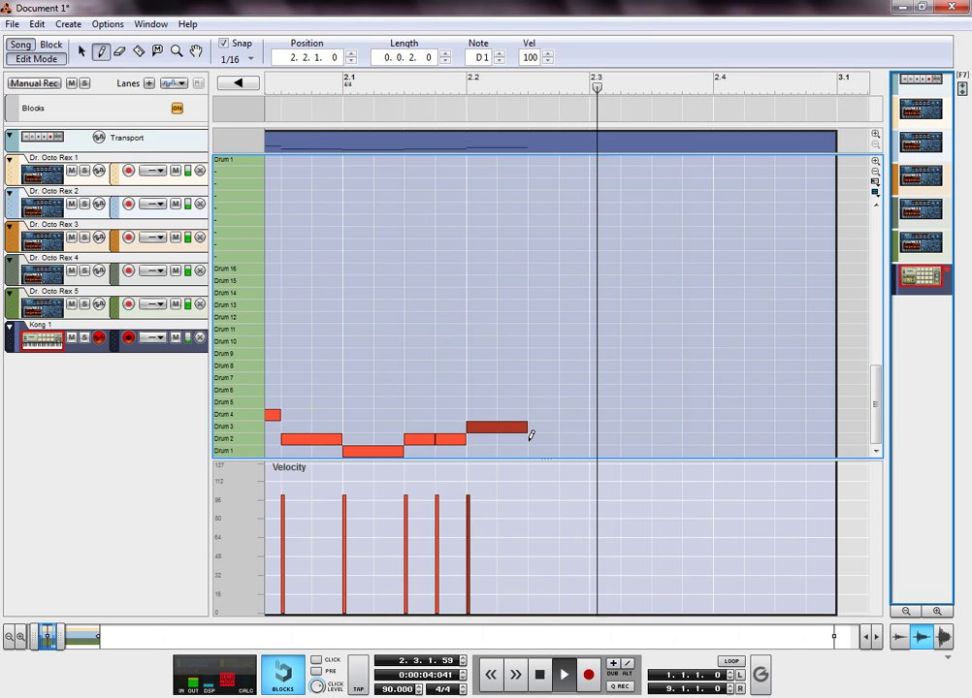
{"action": "key", "text": "space"}
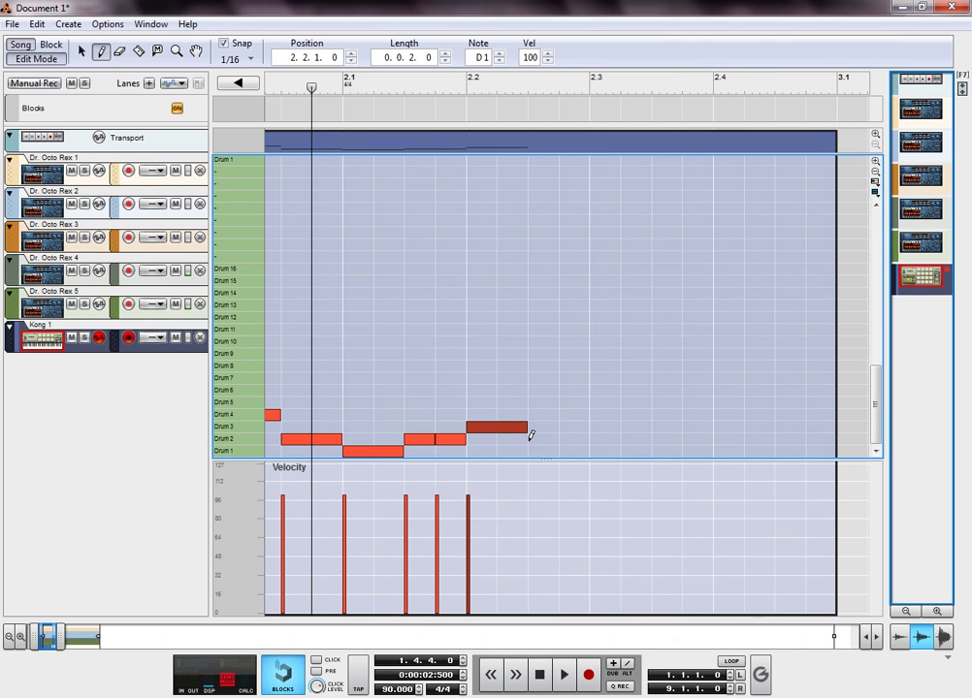
{"action": "key", "text": "space"}
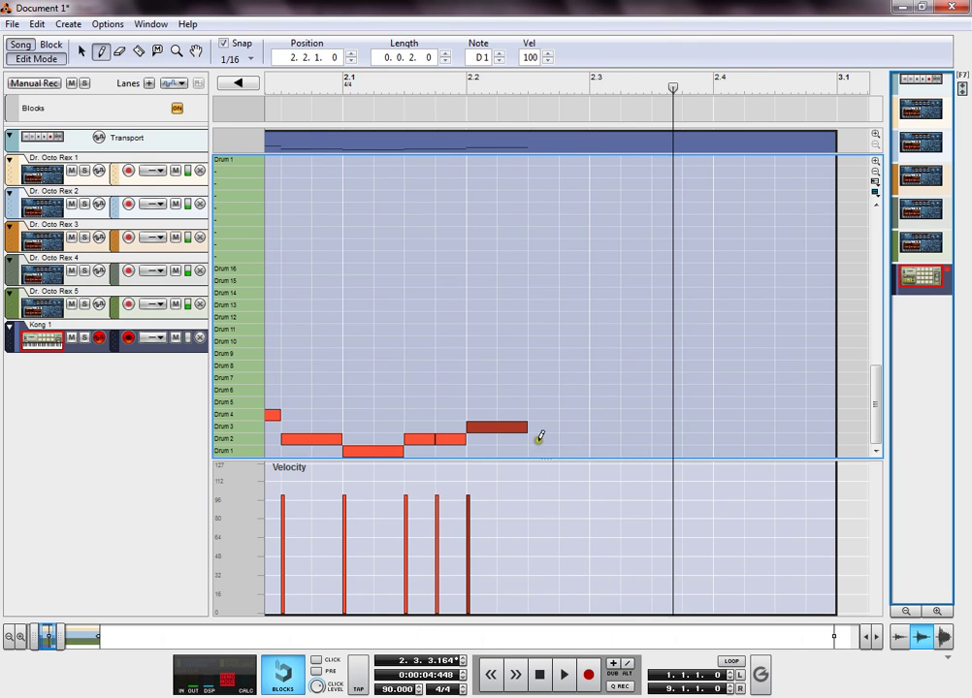
Step: Draw one-sixteenth Drum 2 notes at 2.2.3 and 2.2.4 and a two-sixteenth Drum 4 note at 2.3.1
{"action": "left_click", "coordinate": [540, 438]}
{"action": "left_click", "coordinate": [570, 438]}
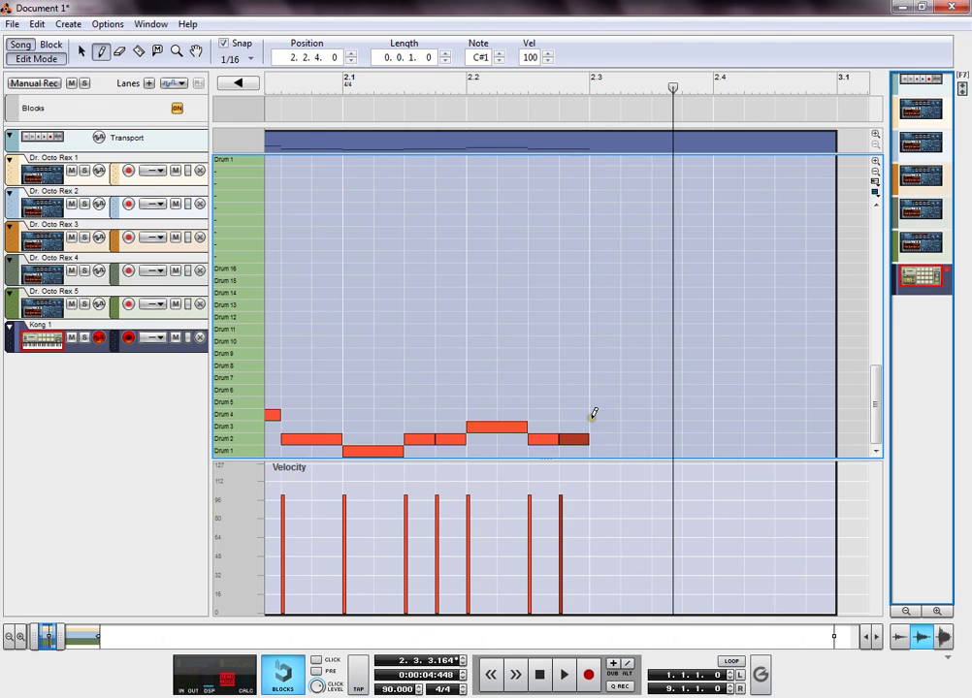
{"action": "left_click_drag", "start_coordinate": [594, 413], "coordinate": [630, 406]}
{"action": "key", "text": "space"}
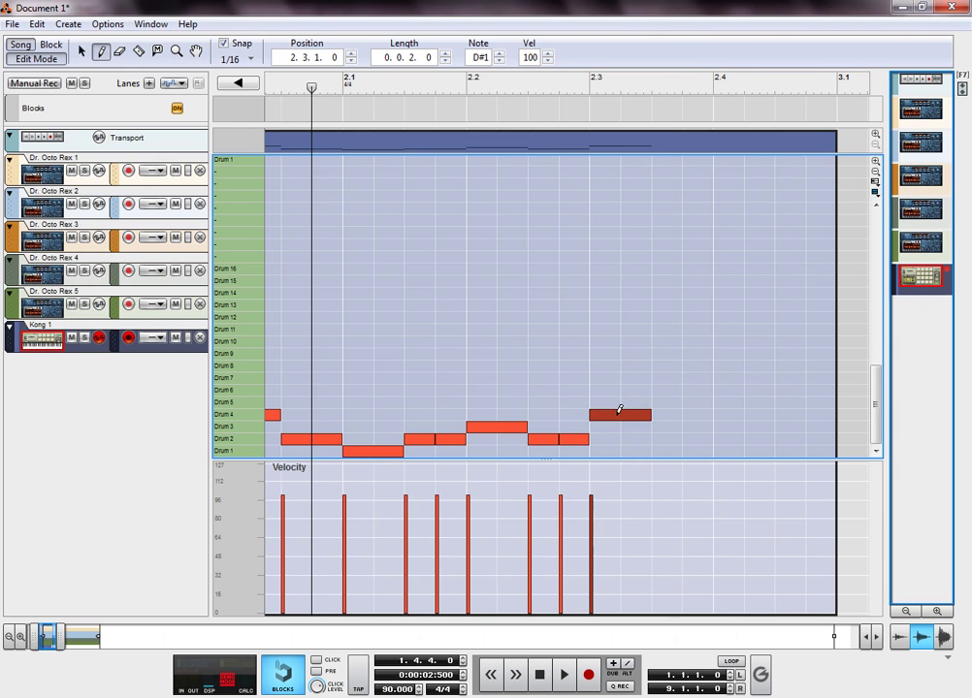
{"action": "key", "text": "ctrl+z"}
{"action": "key", "text": "ctrl+z"}
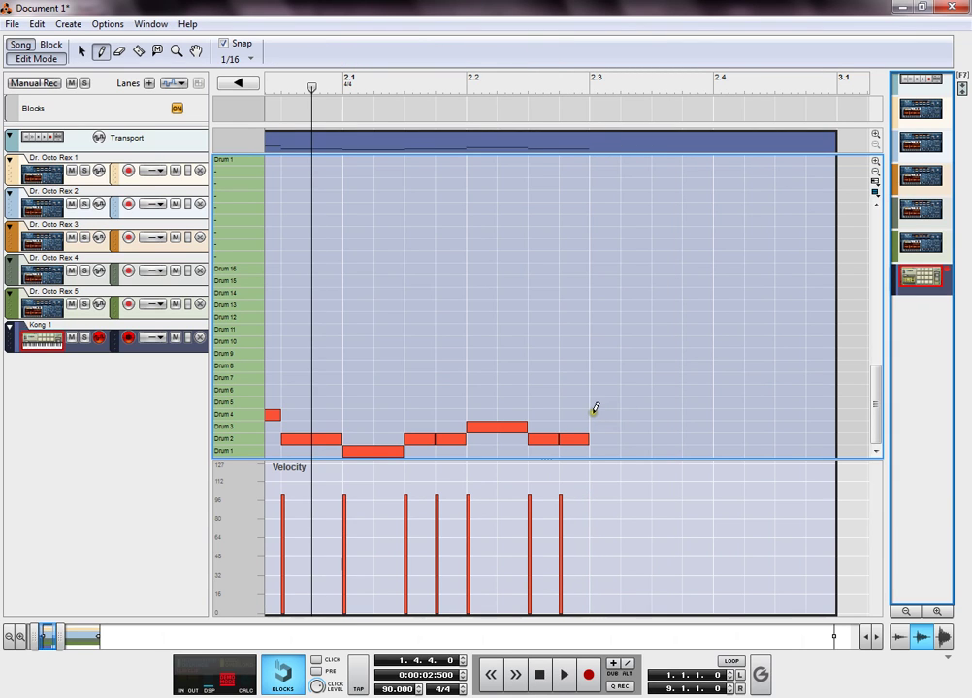
{"action": "left_click_drag", "start_coordinate": [594, 413], "coordinate": [632, 407]}
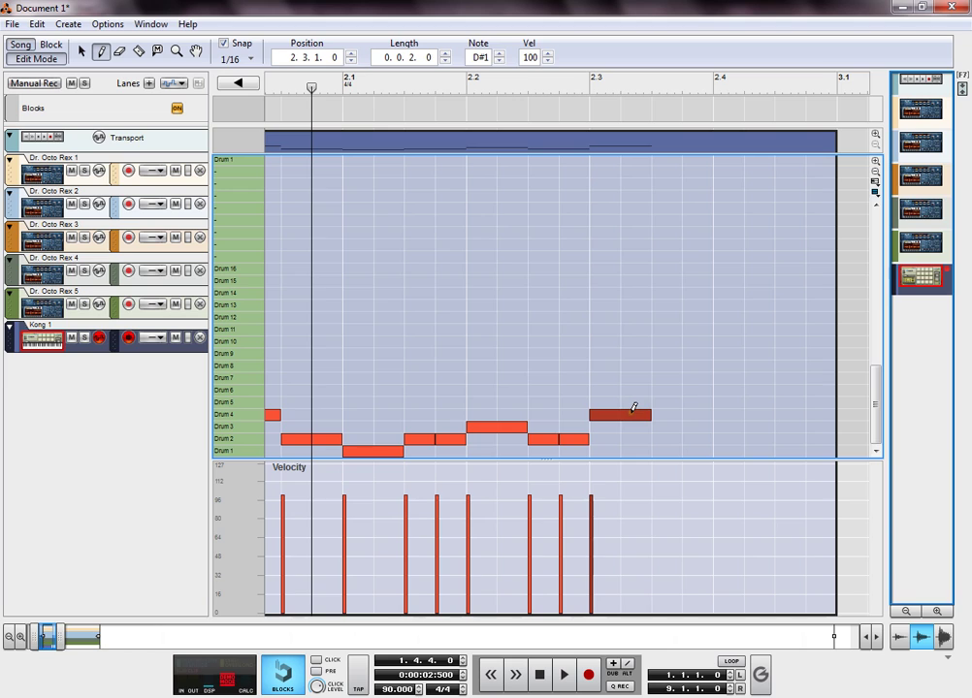
Step: Play across bar 2 from 1.4.4 and draw one-sixteenth Drum 2 notes at 2.3.3 and 2.3.4
{"action": "key", "text": "space"}
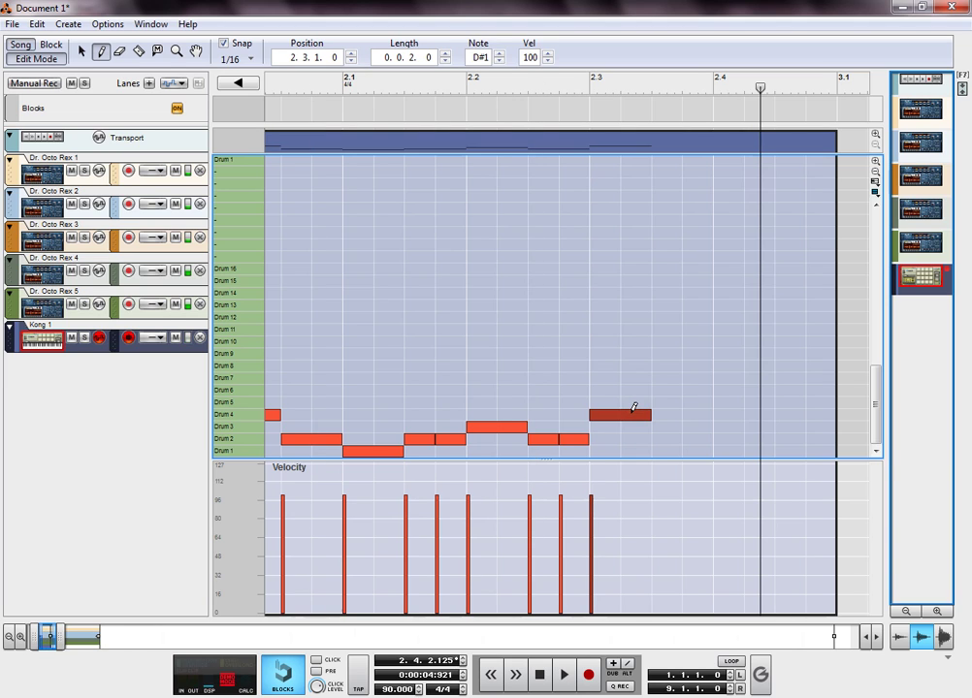
{"action": "key", "text": "space"}
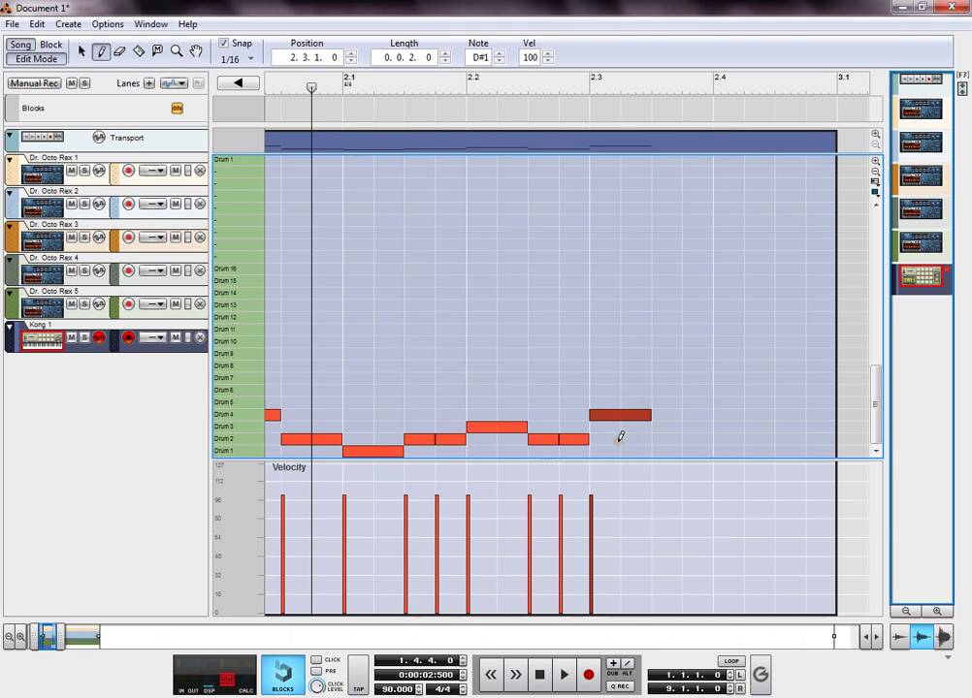
{"action": "key", "text": "space"}
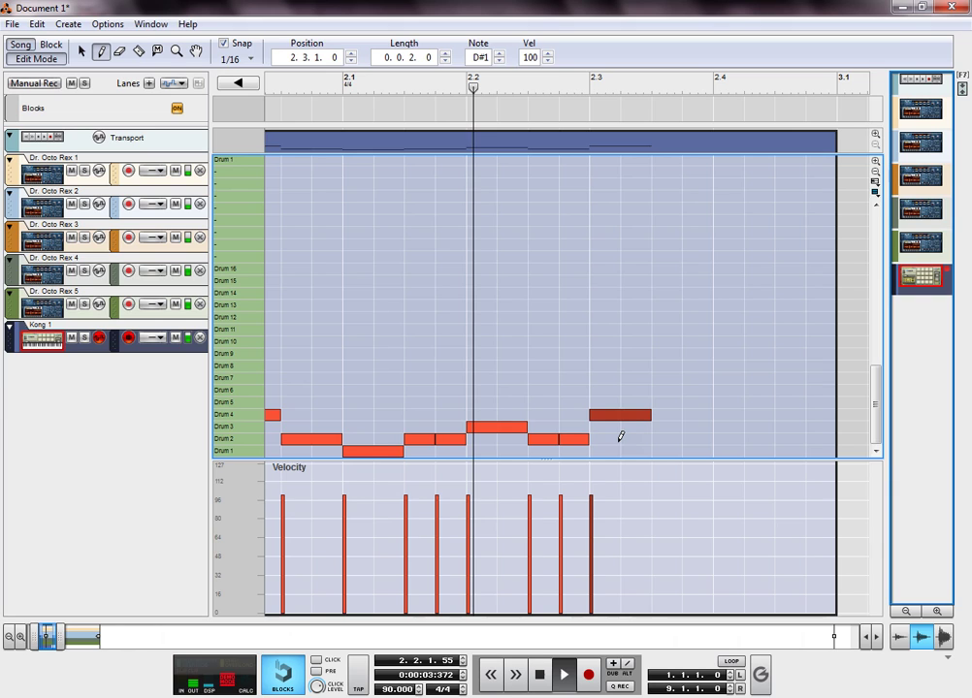
{"action": "left_click", "coordinate": [659, 440]}
{"action": "left_click", "coordinate": [691, 439]}
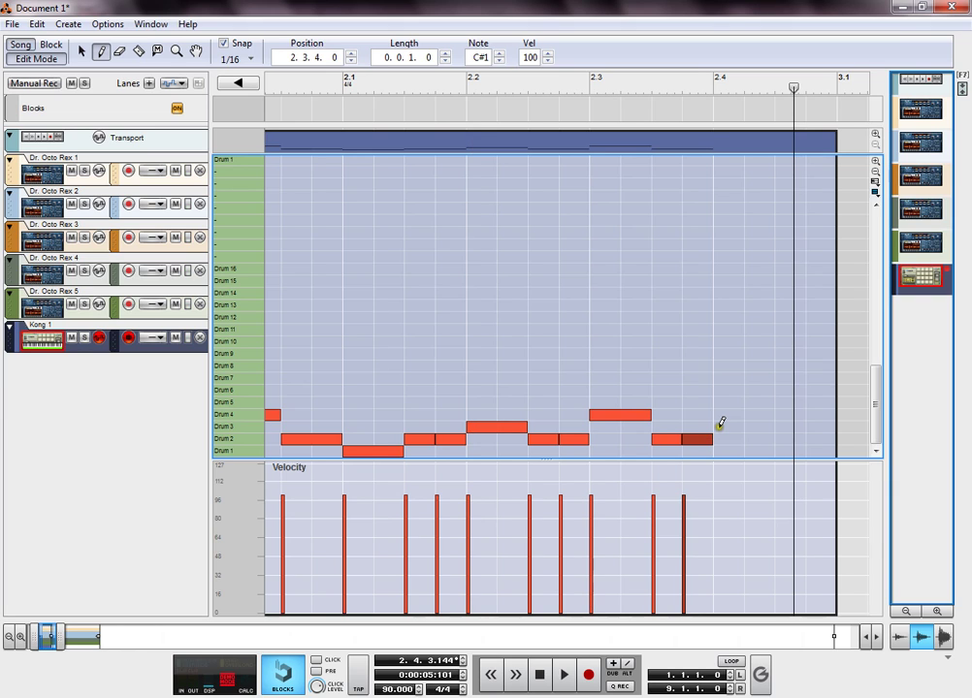
{"action": "left_click_drag", "start_coordinate": [719, 426], "coordinate": [752, 427]}
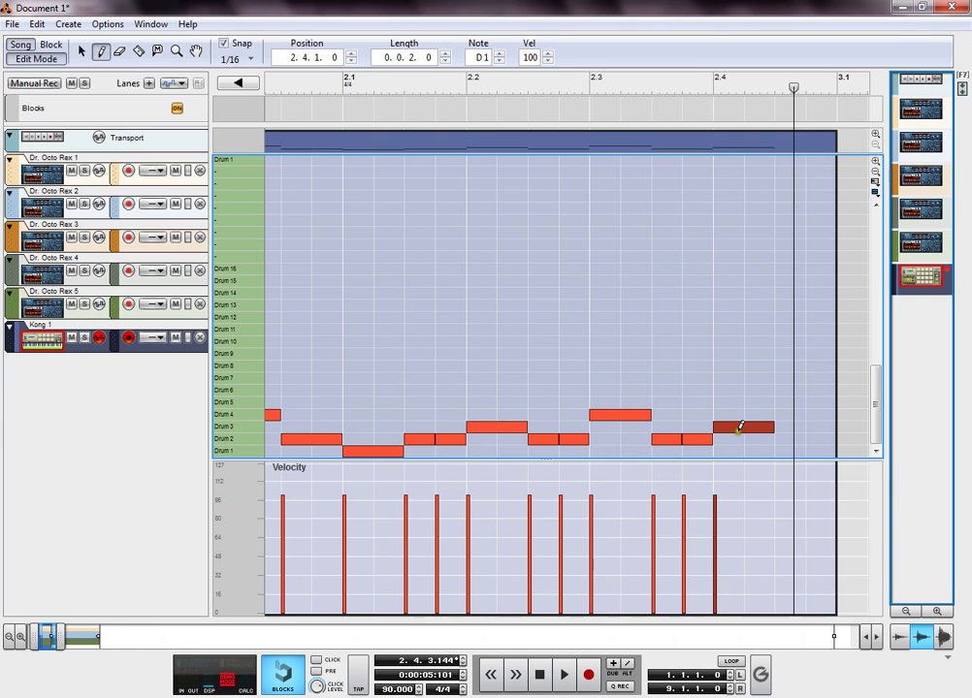
{"action": "key", "text": "ctrl+z"}
{"action": "key", "text": "ctrl+z"}
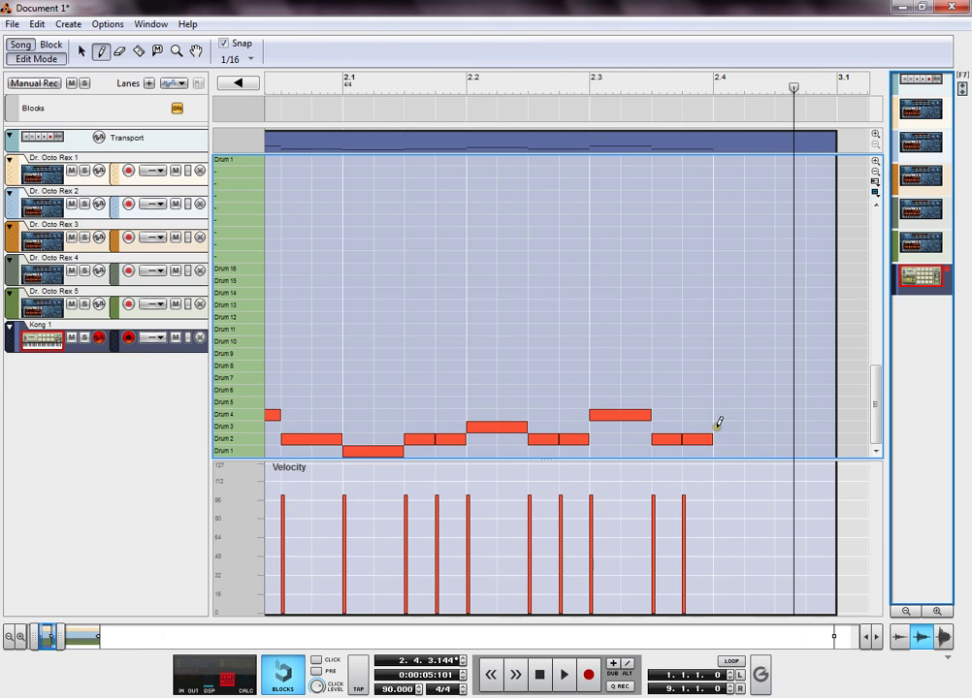
Step: Draw a two-sixteenth Drum 3 note at 2.4.1 and a two-sixteenth Drum 4 note at 2.4.3, and audition bar 2
{"action": "left_click_drag", "start_coordinate": [719, 426], "coordinate": [764, 415]}
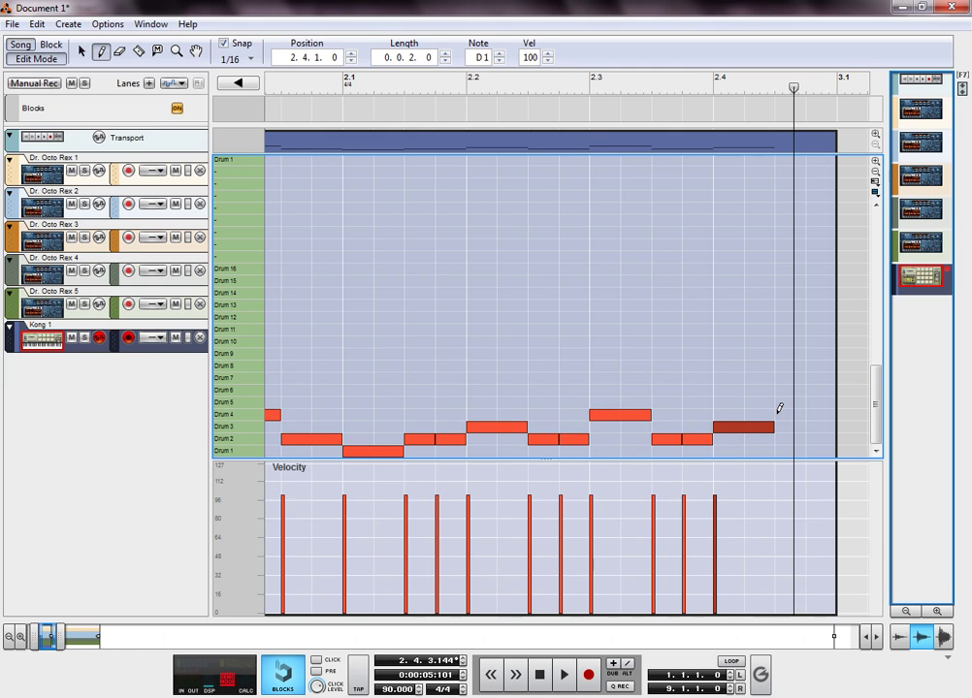
{"action": "left_click_drag", "start_coordinate": [779, 411], "coordinate": [815, 411]}
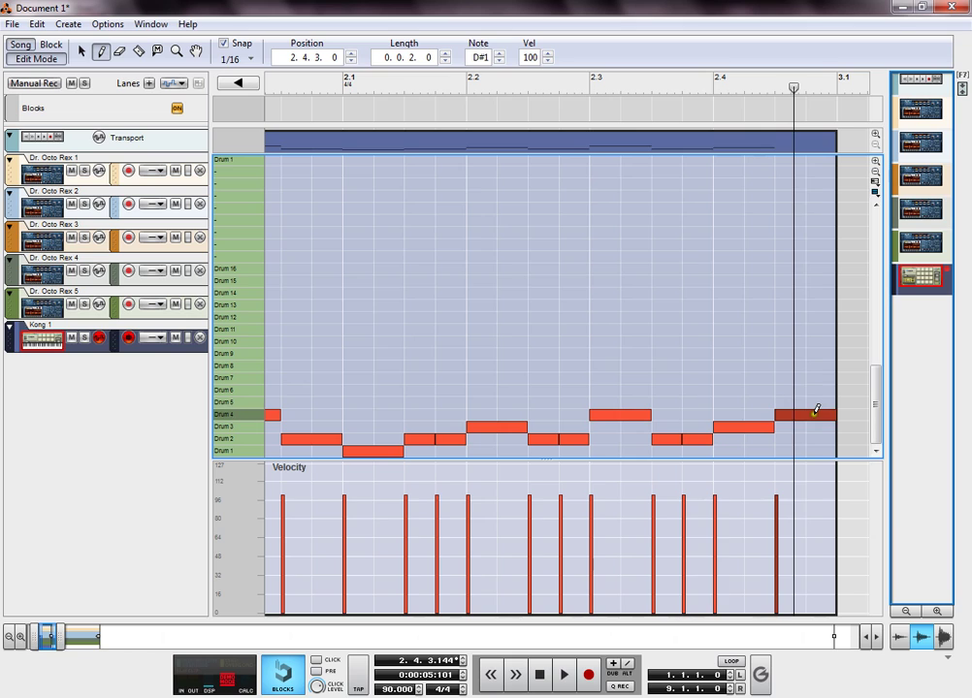
{"action": "key", "text": "space"}
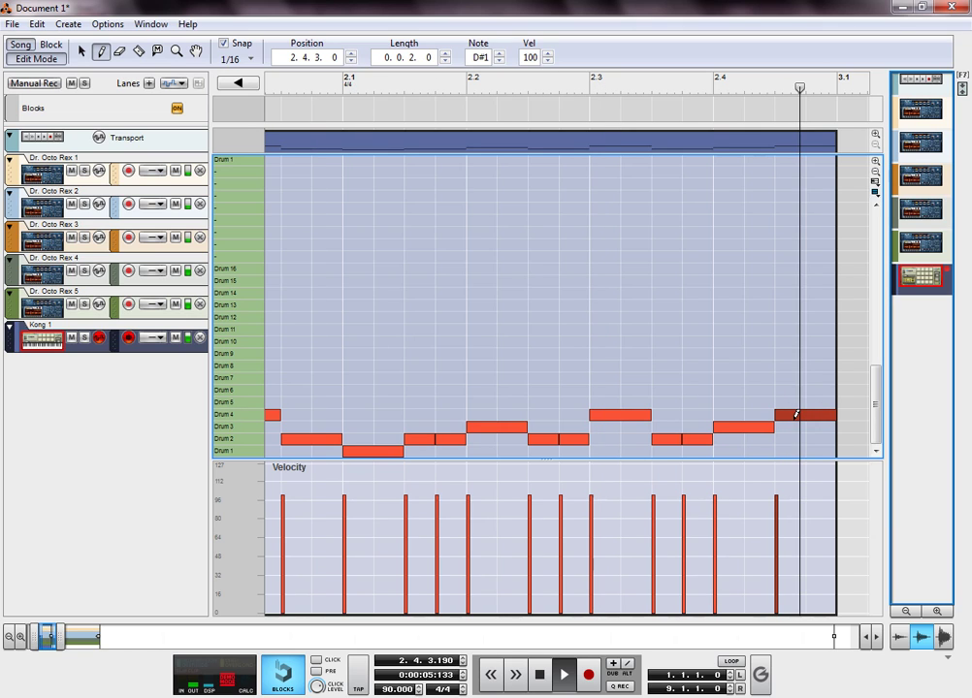
{"action": "key", "text": "space"}
Step: Move the Kong note at 2.4.3 down to the Drum 2 lane and play the pattern from the song start
{"action": "left_click", "coordinate": [82, 52]}
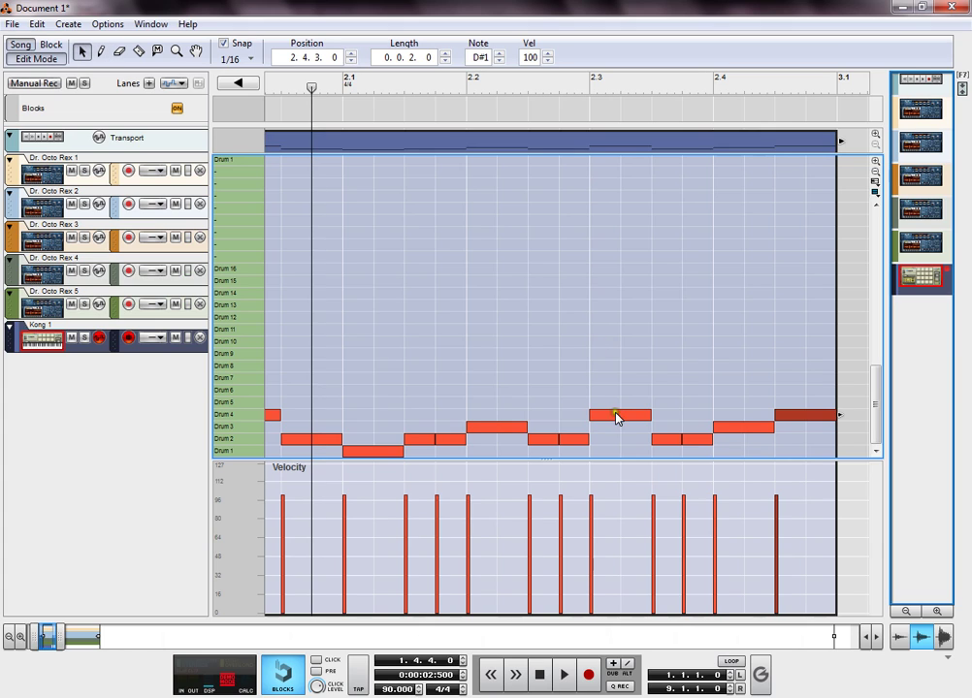
{"action": "left_click", "coordinate": [740, 428]}
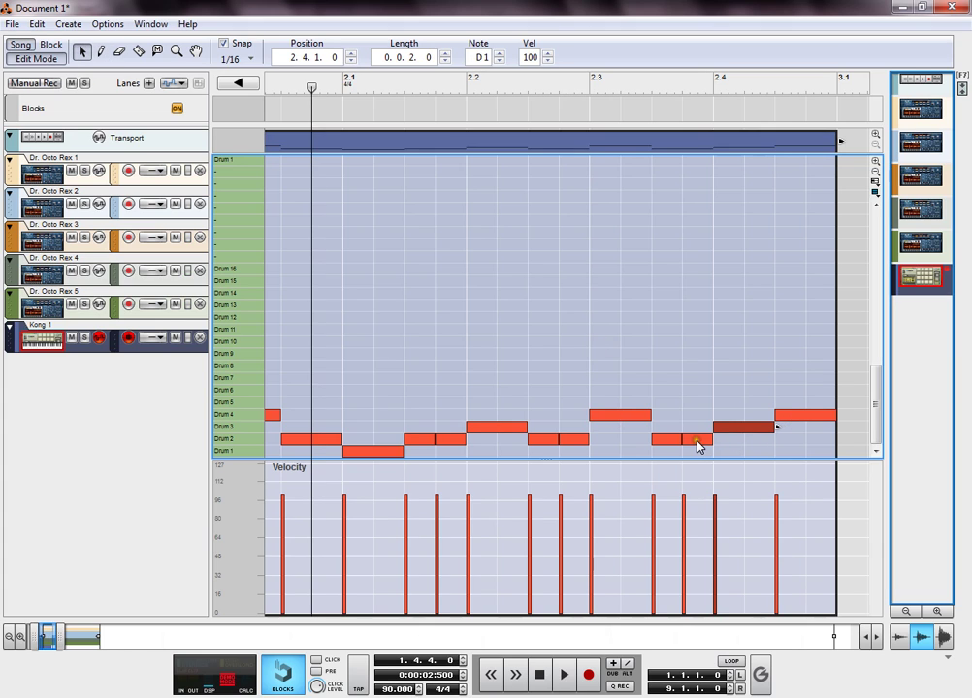
{"action": "left_click", "coordinate": [699, 444]}
{"action": "left_click_drag", "start_coordinate": [806, 419], "coordinate": [807, 436]}
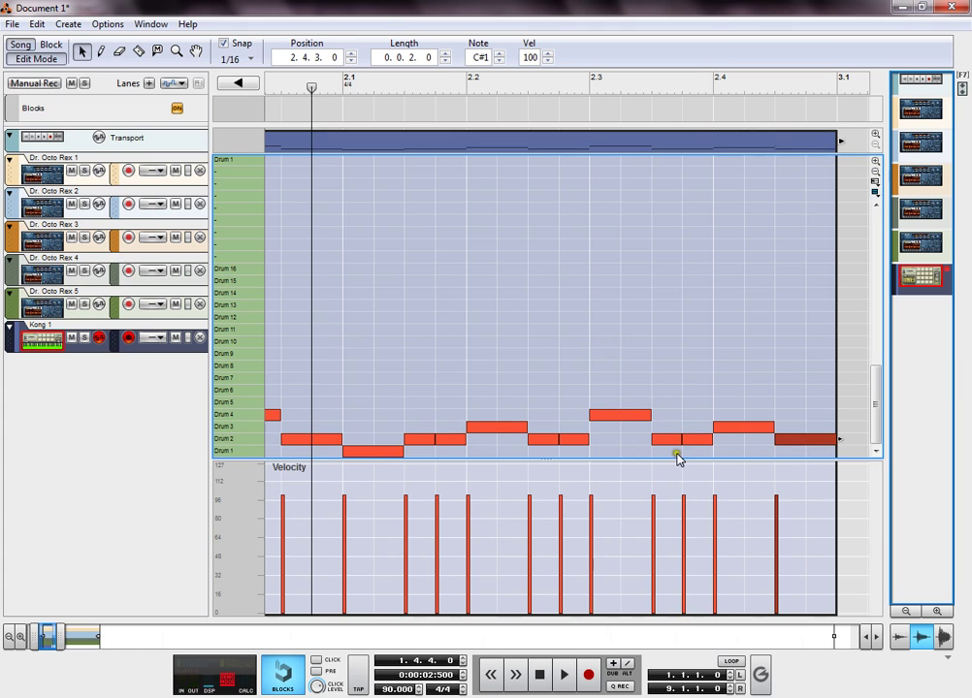
{"action": "key", "text": "shift+Return"}
{"action": "key", "text": "space"}
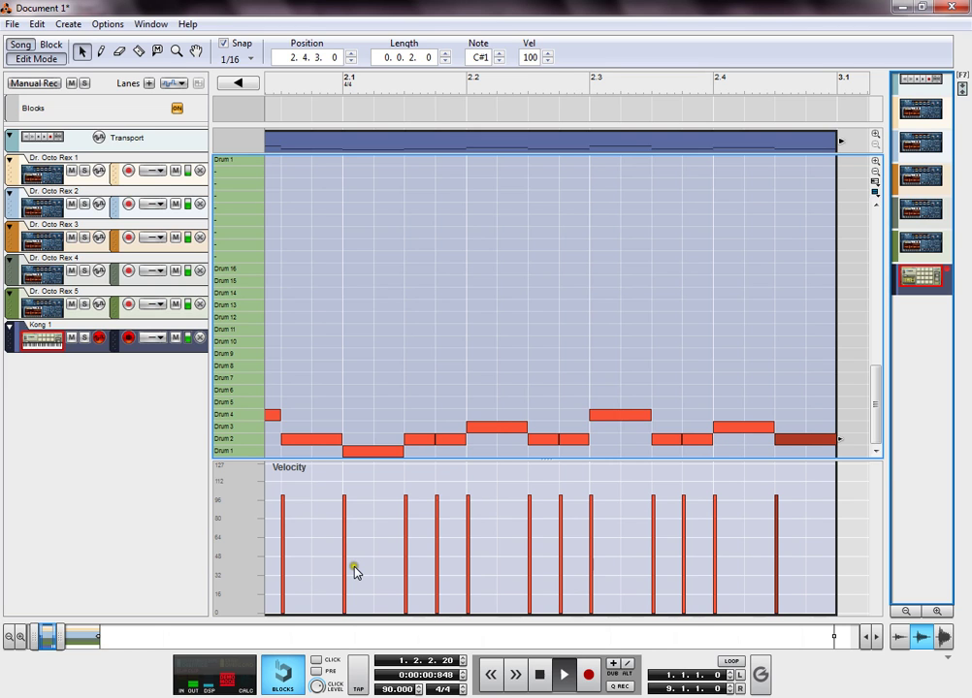
{"action": "key", "text": "space"}
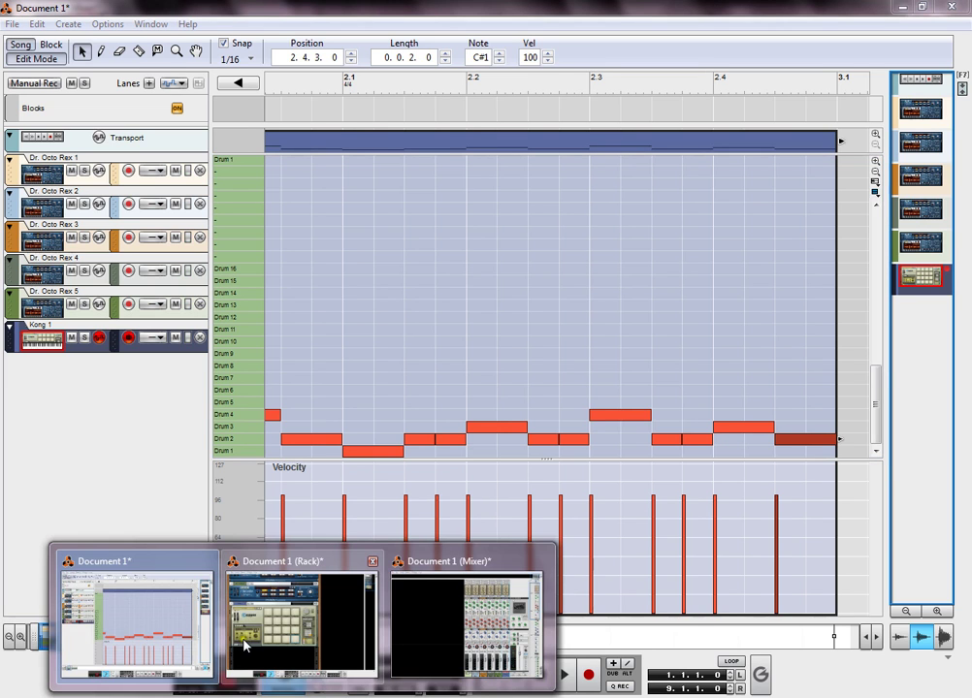
Step: Switch to the rack window, lower Kong's Drum 1 level and audition the Drum 1 pad
{"action": "left_click", "coordinate": [244, 645]}
{"action": "left_click", "coordinate": [107, 493]}
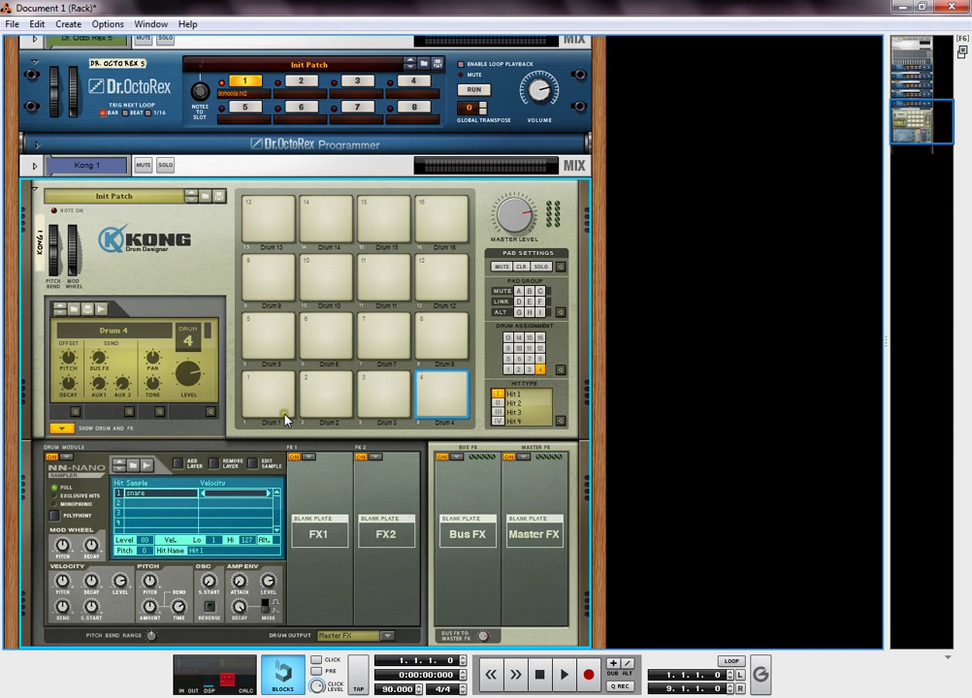
{"action": "left_click", "coordinate": [281, 415]}
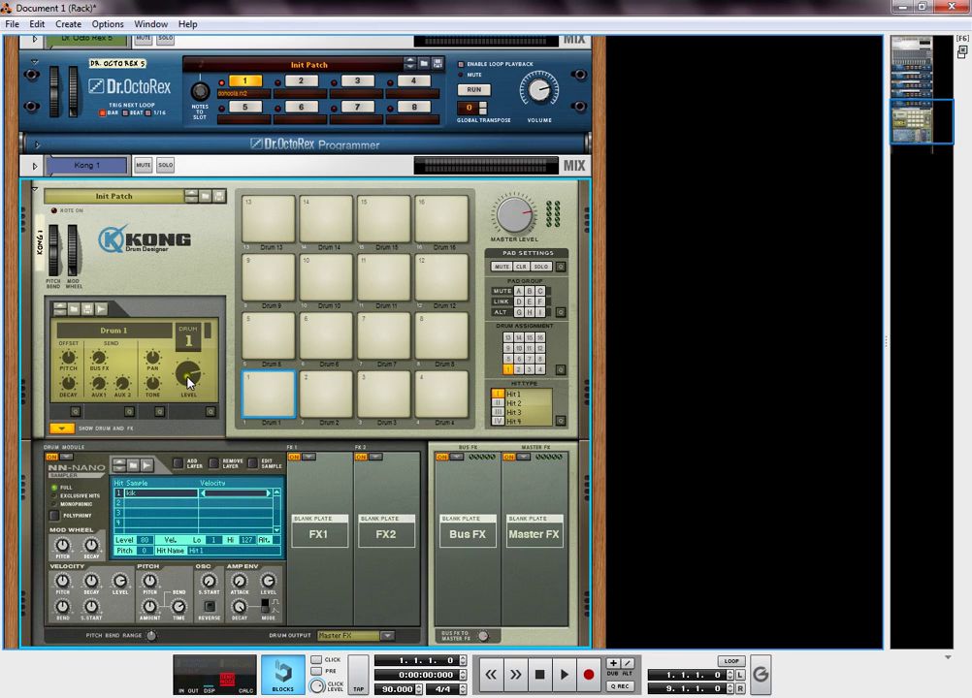
{"action": "left_click", "coordinate": [257, 406]}
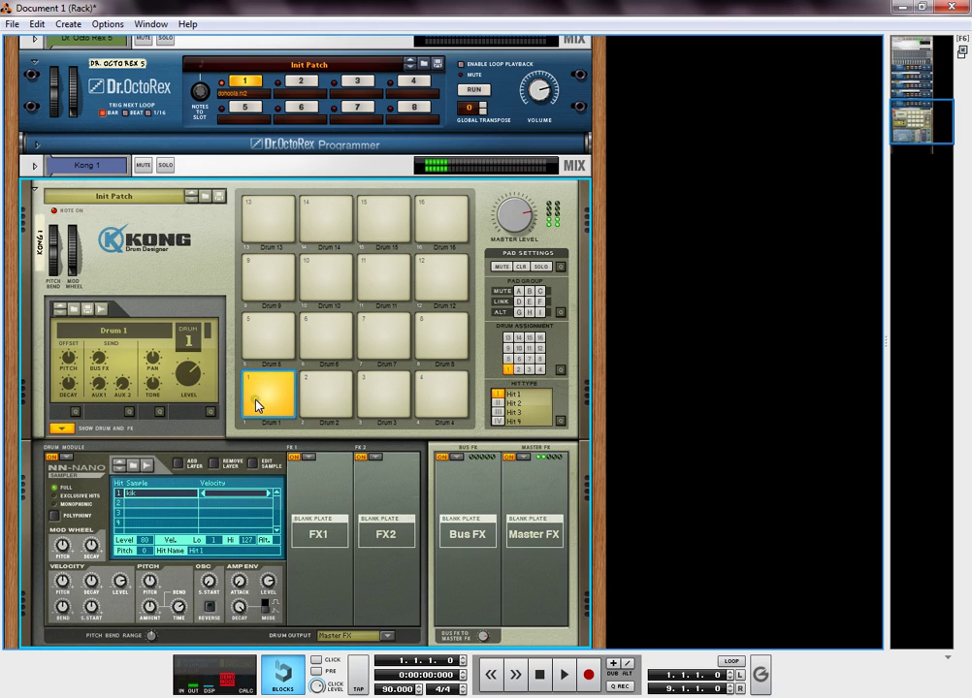
Step: Lower Kong's Drum 2 level, auditioning the closed hi-hat pad
{"action": "left_click", "coordinate": [325, 399]}
{"action": "left_click", "coordinate": [321, 397]}
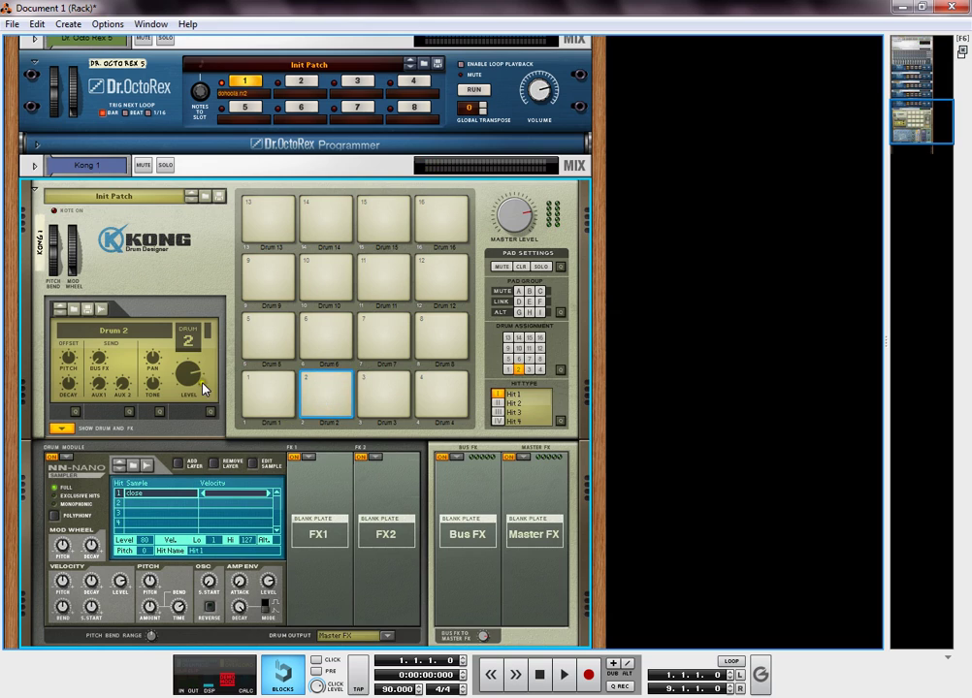
{"action": "left_click", "coordinate": [342, 404]}
{"action": "left_click", "coordinate": [341, 404]}
{"action": "left_click", "coordinate": [311, 403]}
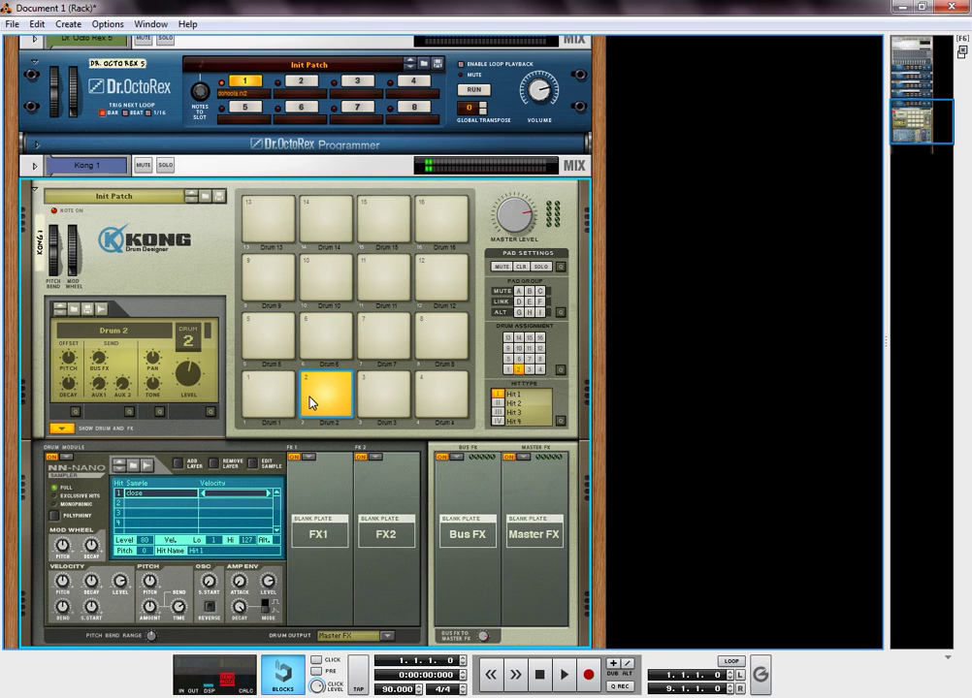
Step: Set Kong's Drum 3 level to 78 and audition the pad
{"action": "left_click", "coordinate": [371, 404]}
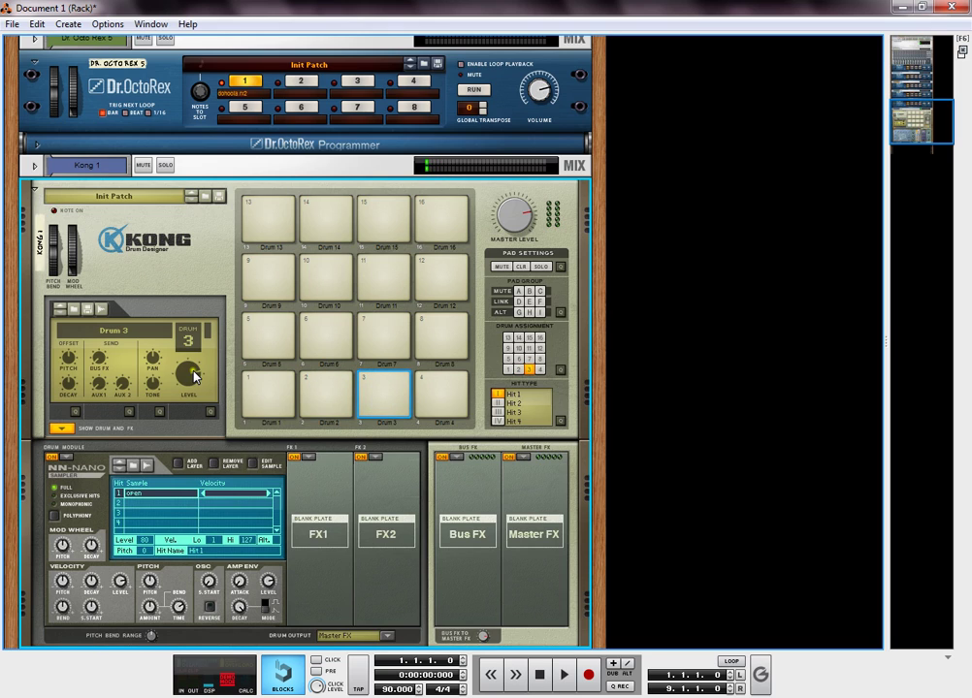
{"action": "mouse_move", "coordinate": [198, 383]}
{"action": "left_click_drag", "start_coordinate": [197, 379], "coordinate": [197, 383]}
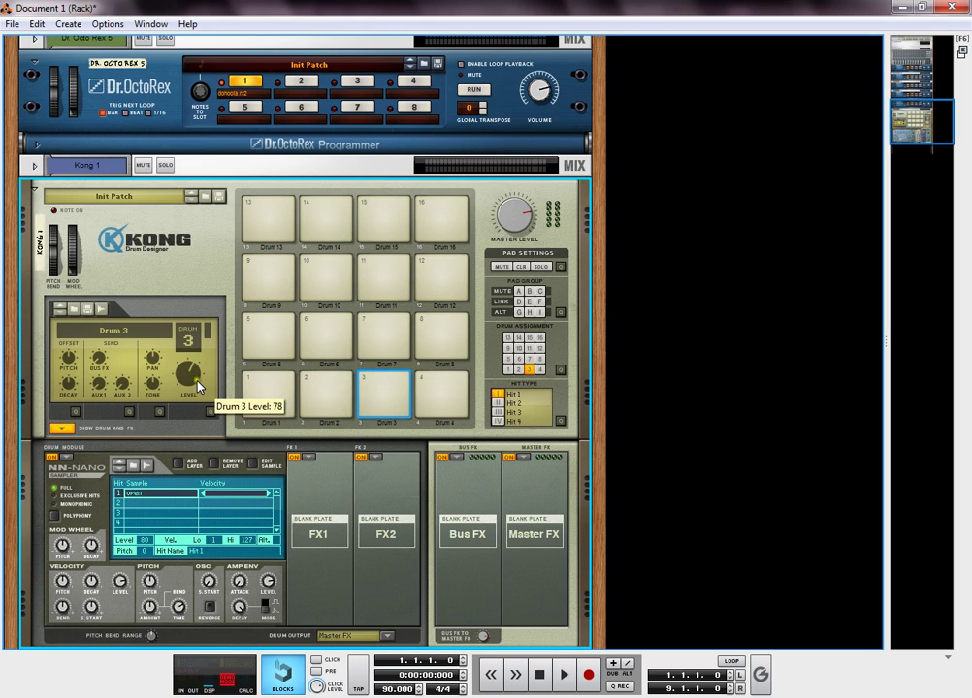
{"action": "left_click", "coordinate": [379, 404]}
Step: Lower Kong's Drum 4 snare level and audition the pad
{"action": "left_click", "coordinate": [422, 401]}
{"action": "left_click", "coordinate": [430, 407]}
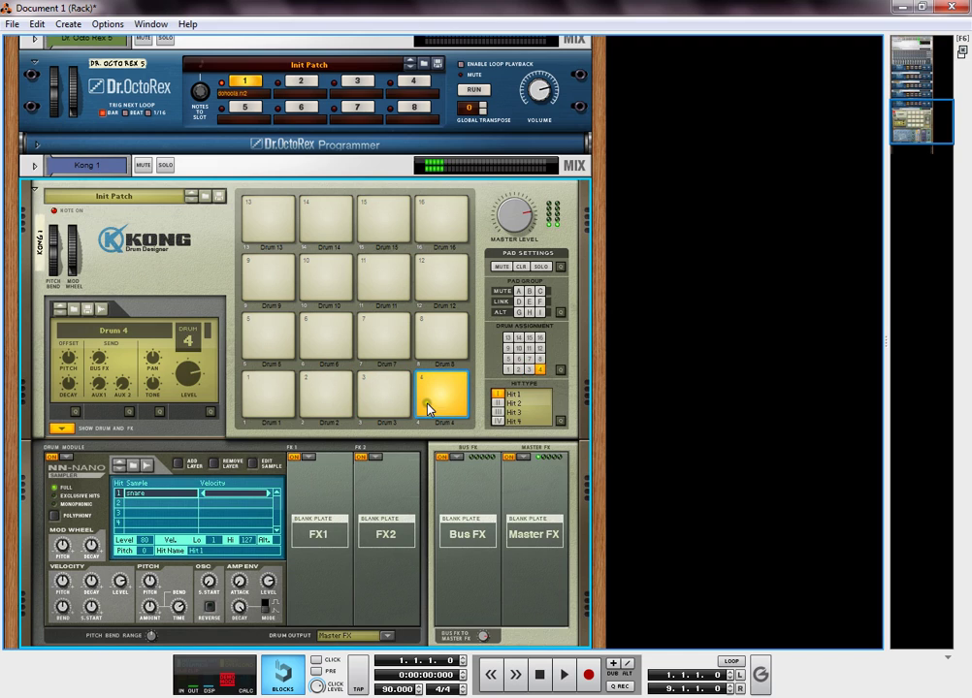
{"action": "mouse_move", "coordinate": [190, 387]}
{"action": "left_click_drag", "start_coordinate": [190, 381], "coordinate": [191, 389]}
{"action": "left_click", "coordinate": [444, 394]}
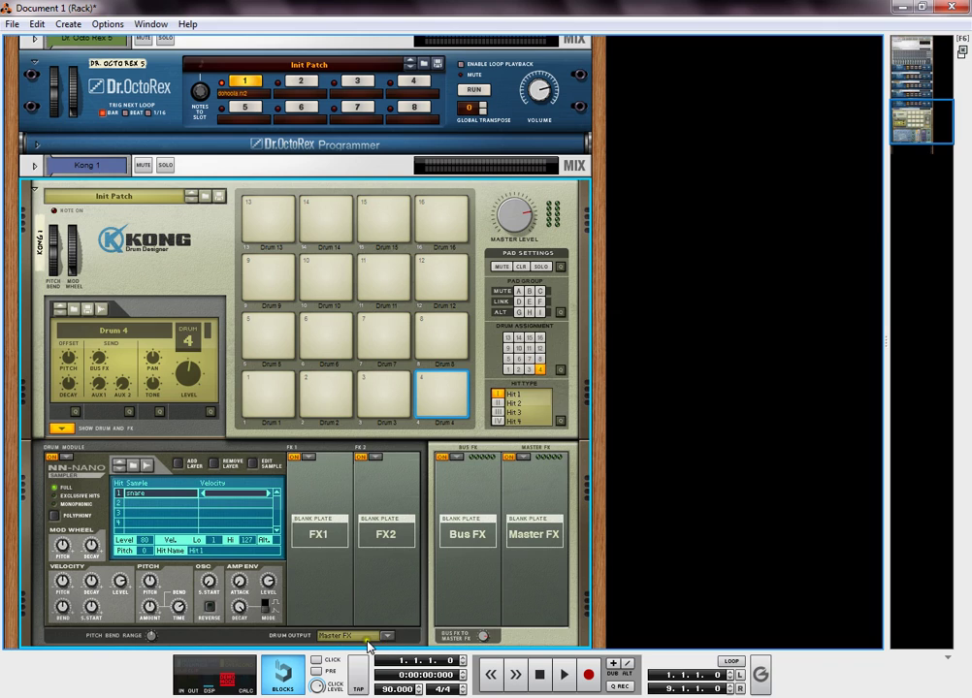
Step: Hide Kong's drum and FX section and lower the Drum 2 level further during song playback
{"action": "key", "text": "space"}
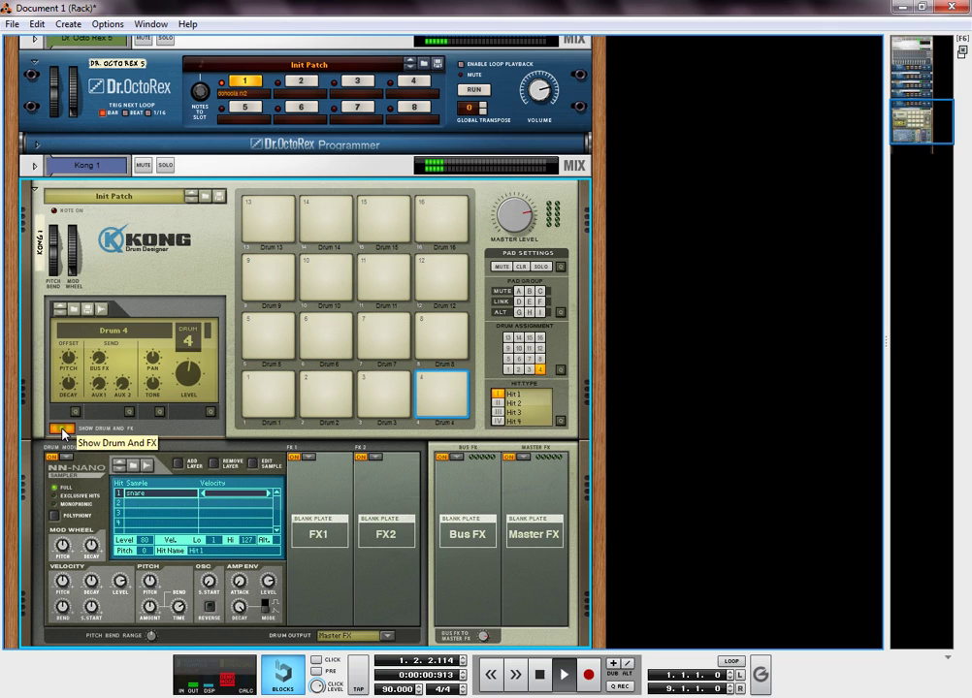
{"action": "left_click", "coordinate": [63, 428]}
{"action": "left_click", "coordinate": [340, 462]}
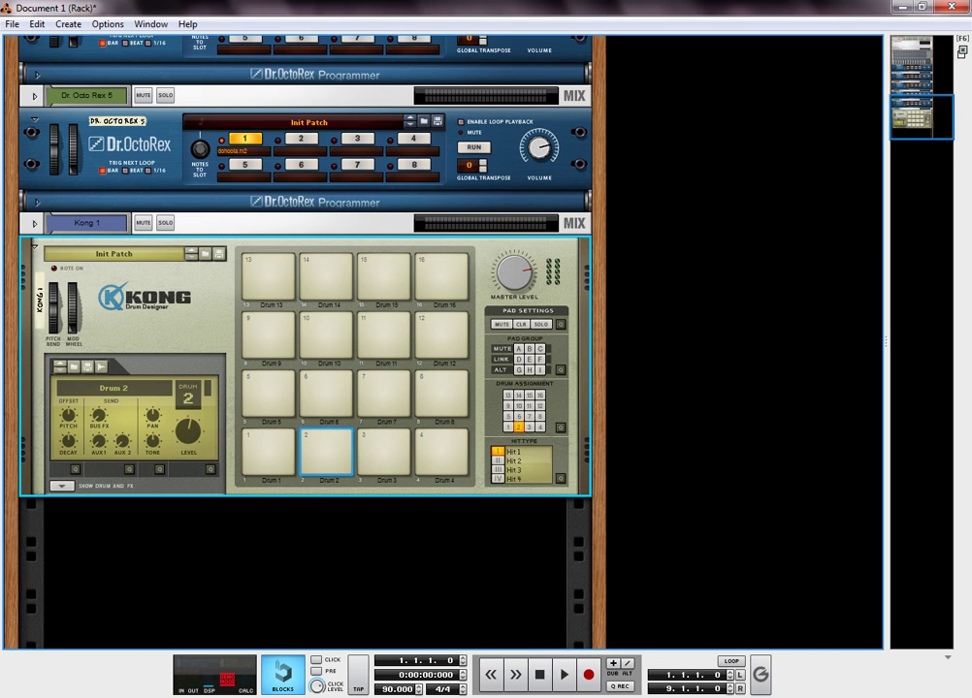
Step: In the sequencer's arrangement view, repeat the two-bar Kong clip at bars 3, 5 and 7 to fill eight bars
{"action": "left_click", "coordinate": [111, 620]}
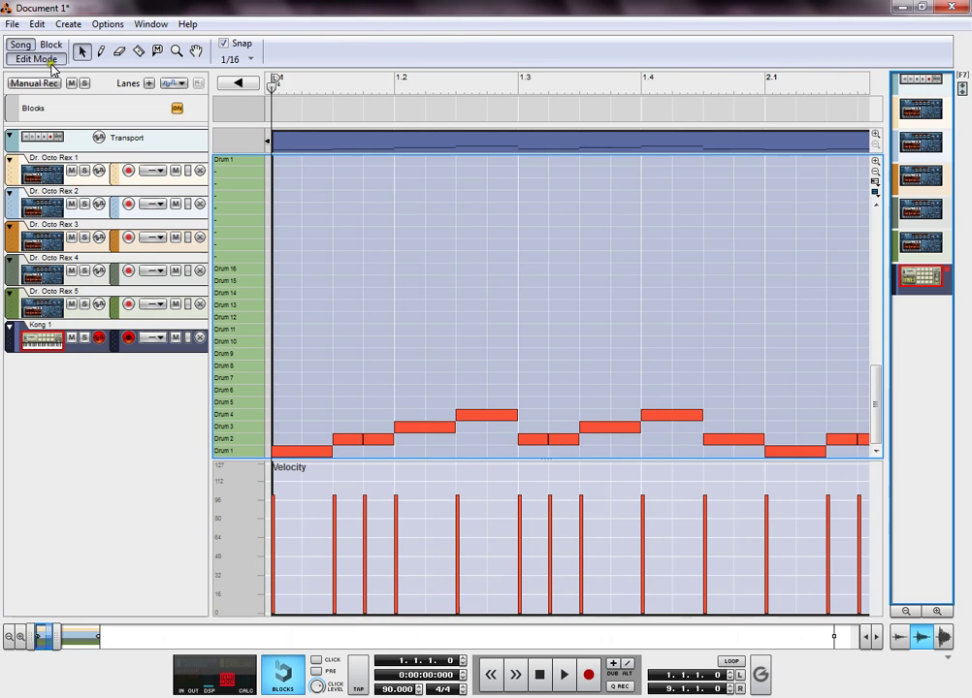
{"action": "left_click", "coordinate": [52, 63]}
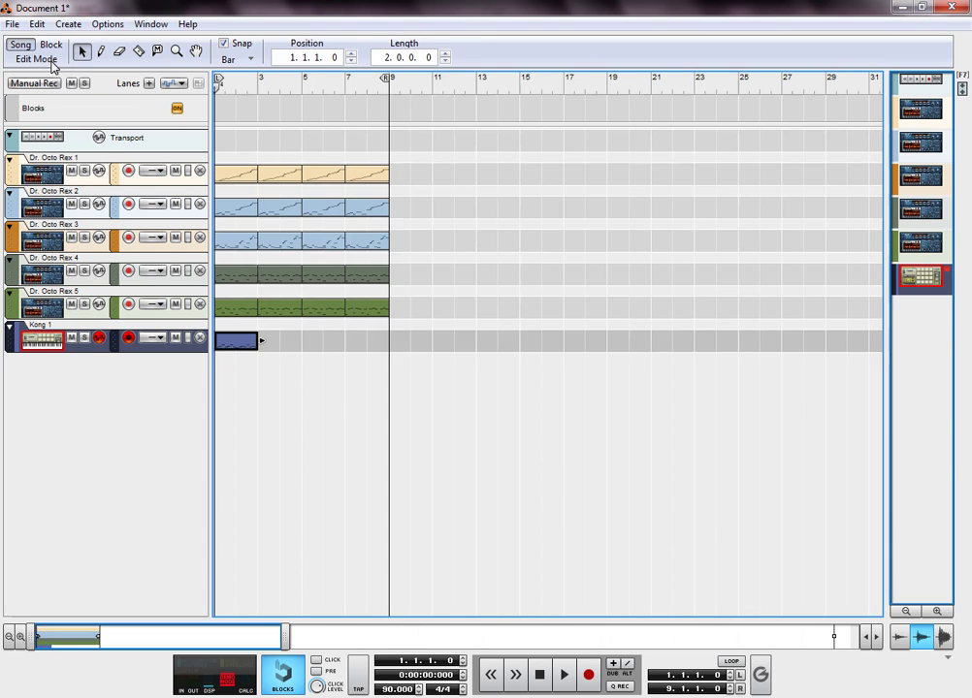
{"action": "key", "text": "ctrl+c"}
{"action": "key", "text": "ctrl+v"}
{"action": "key", "text": "ctrl+v"}
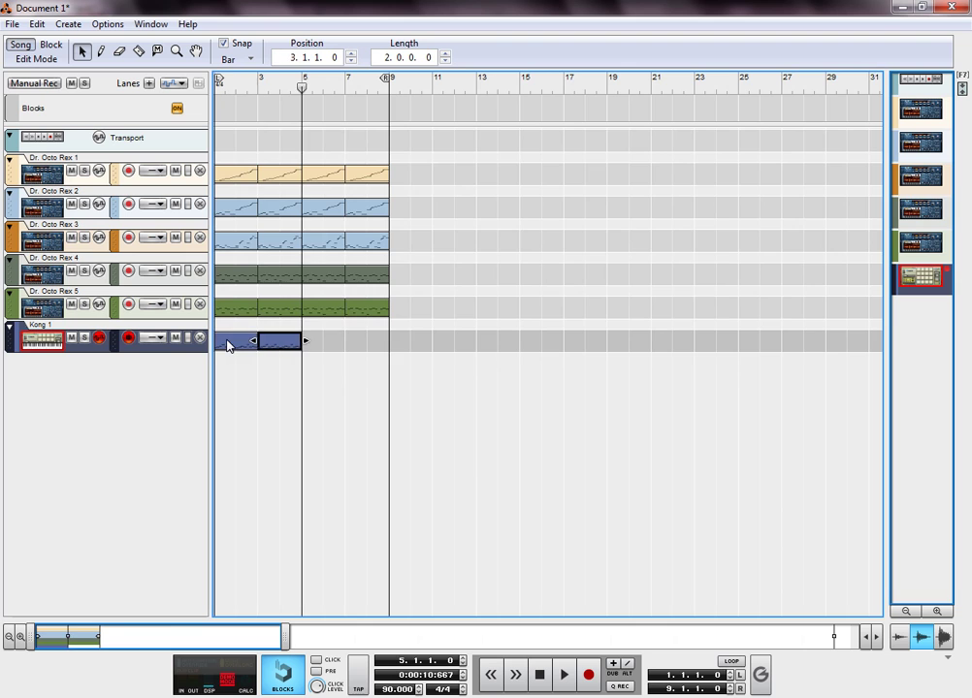
{"action": "key", "text": "ctrl+d"}
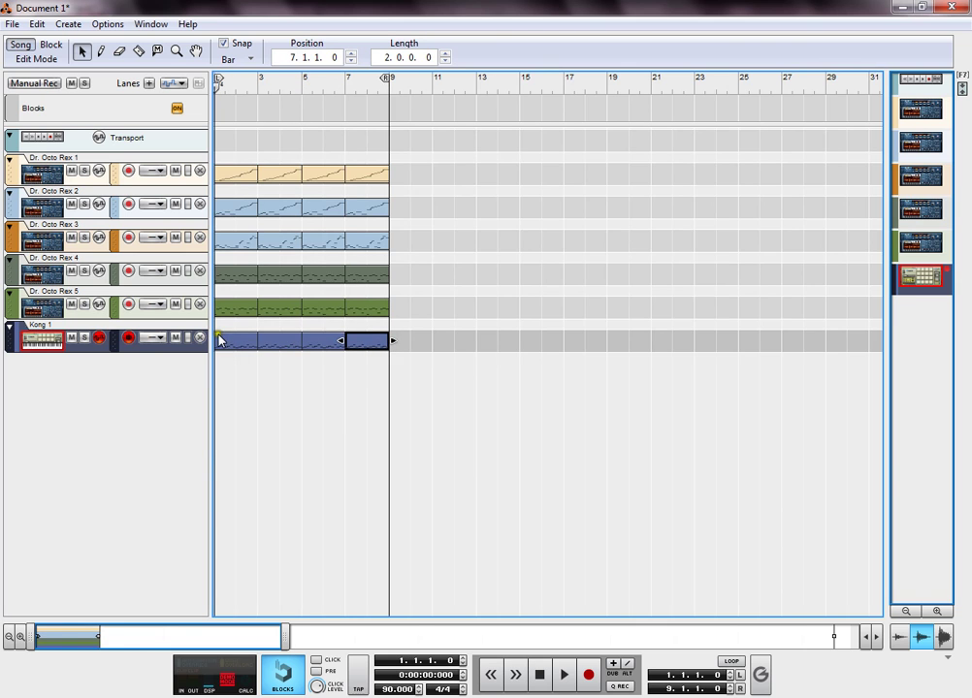
Step: Set Kong's Drum 2 level to 58 in the rack while the song plays, and select the Drum 3 pad
{"action": "mouse_move", "coordinate": [272, 686]}
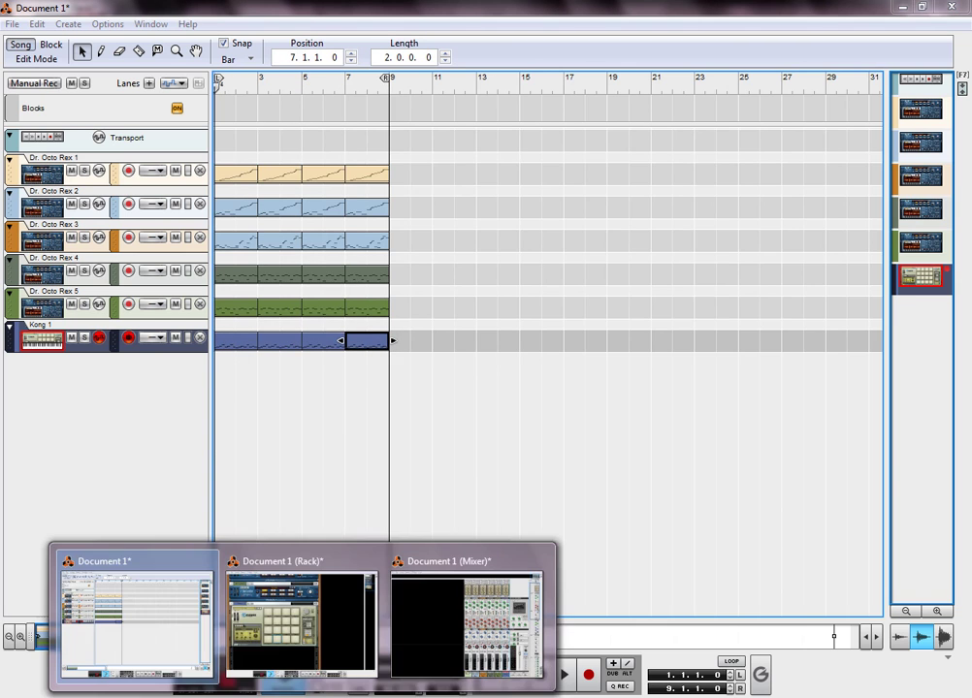
{"action": "left_click", "coordinate": [273, 645]}
{"action": "key", "text": "space"}
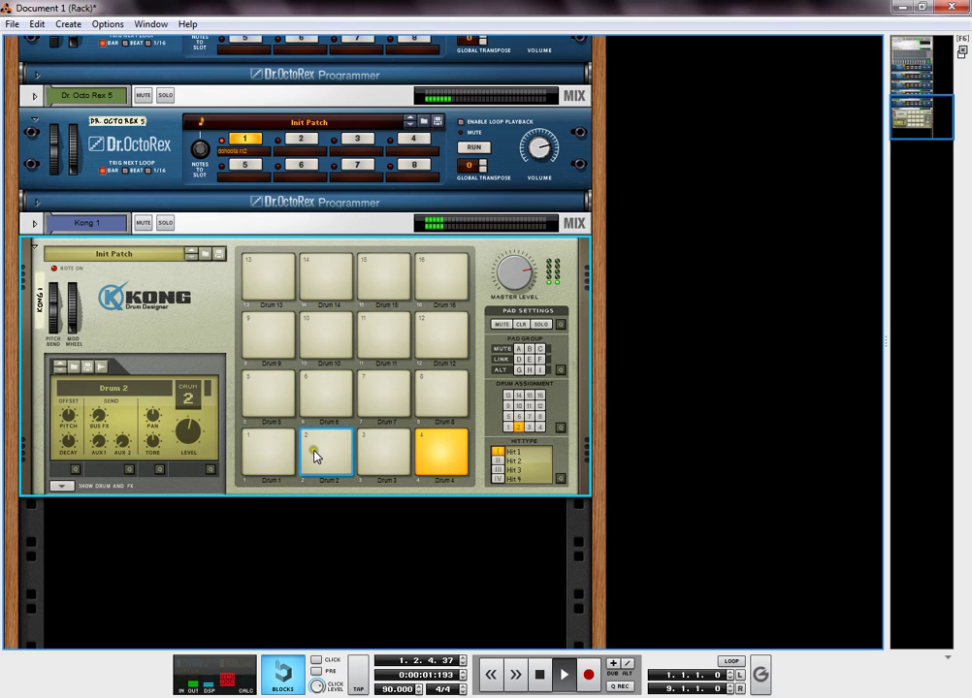
{"action": "mouse_move", "coordinate": [189, 434]}
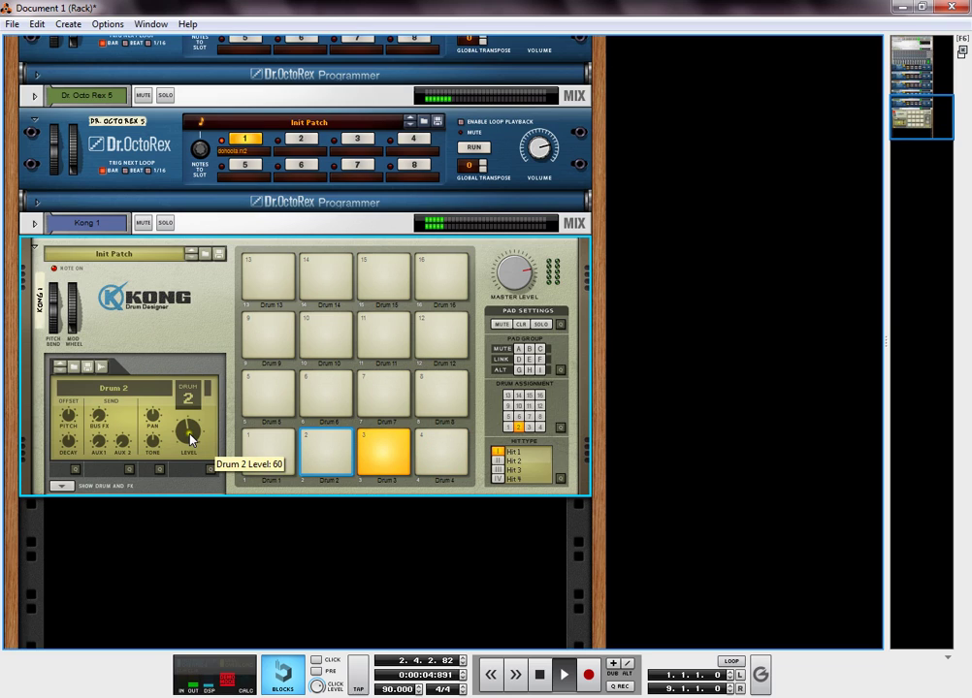
{"action": "left_click_drag", "start_coordinate": [190, 439], "coordinate": [188, 440]}
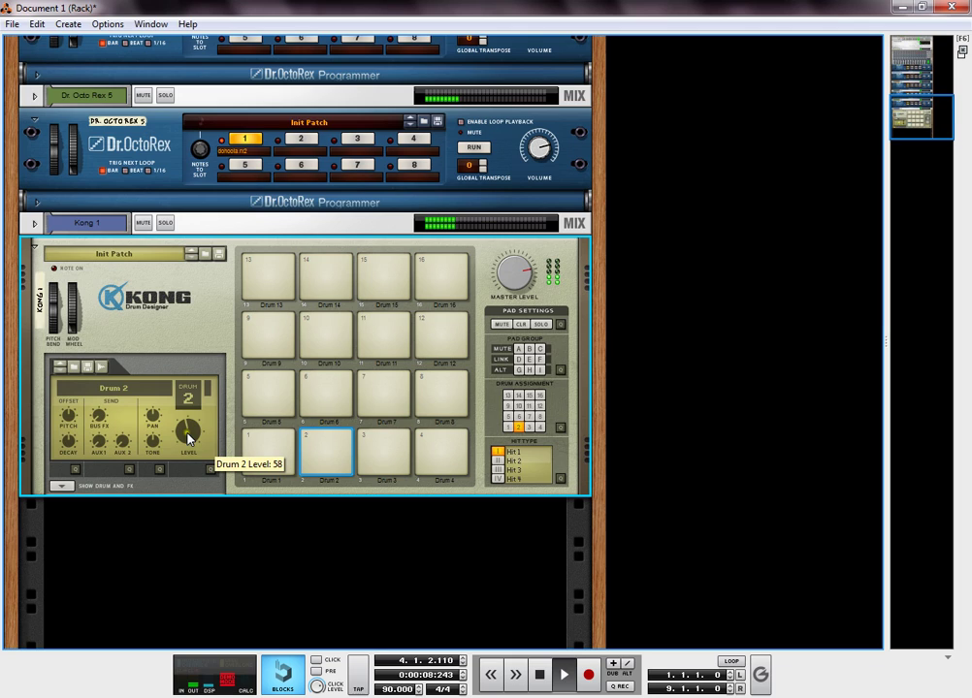
{"action": "left_click", "coordinate": [372, 462]}
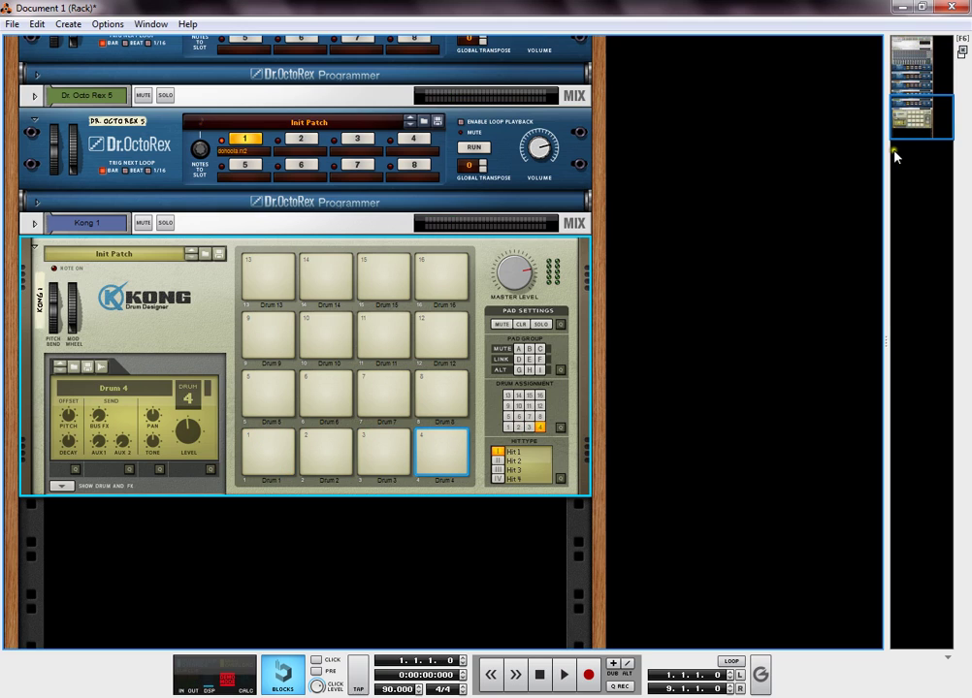
{"action": "mouse_move", "coordinate": [337, 651]}
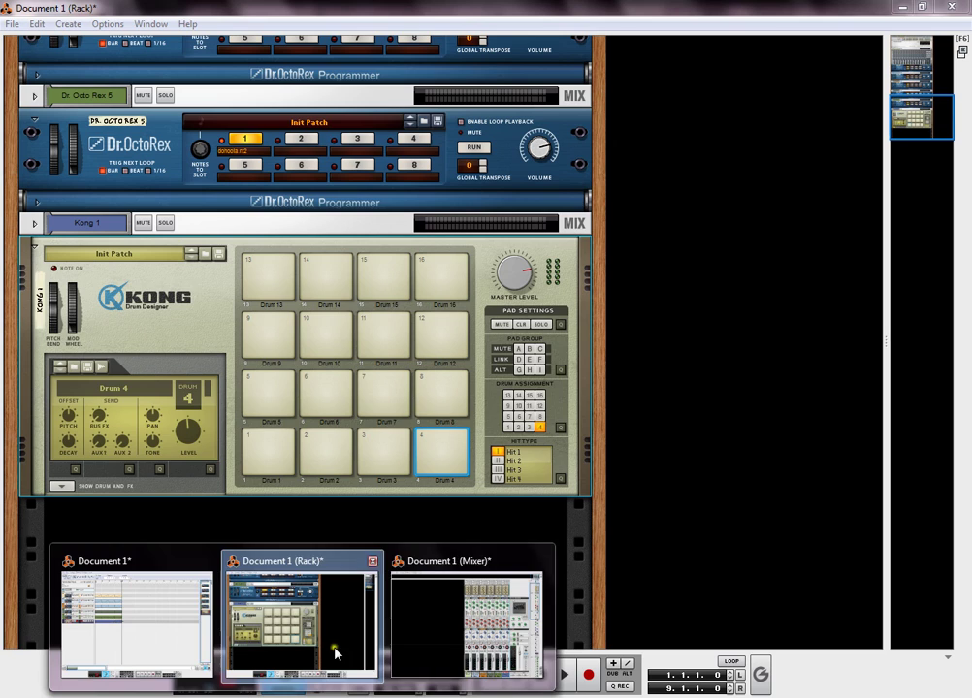
Step: Create an NN-XT sampler below Kong in the rack, loaded with the violin long patch from the Reason Orchestral folder
{"action": "left_click", "coordinate": [147, 633]}
{"action": "left_click", "coordinate": [336, 422]}
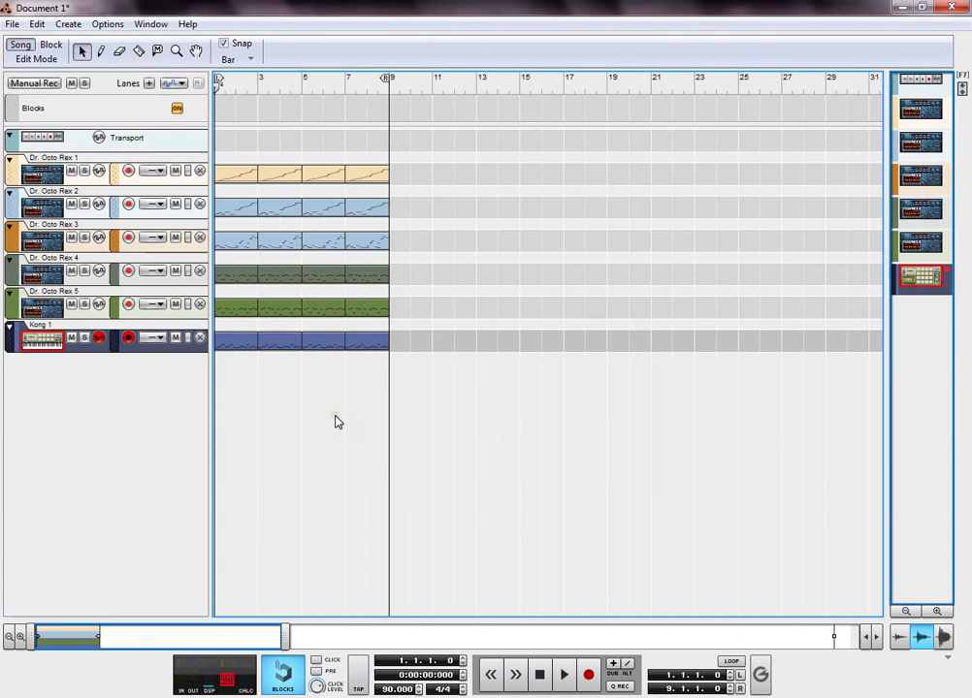
{"action": "mouse_move", "coordinate": [345, 692]}
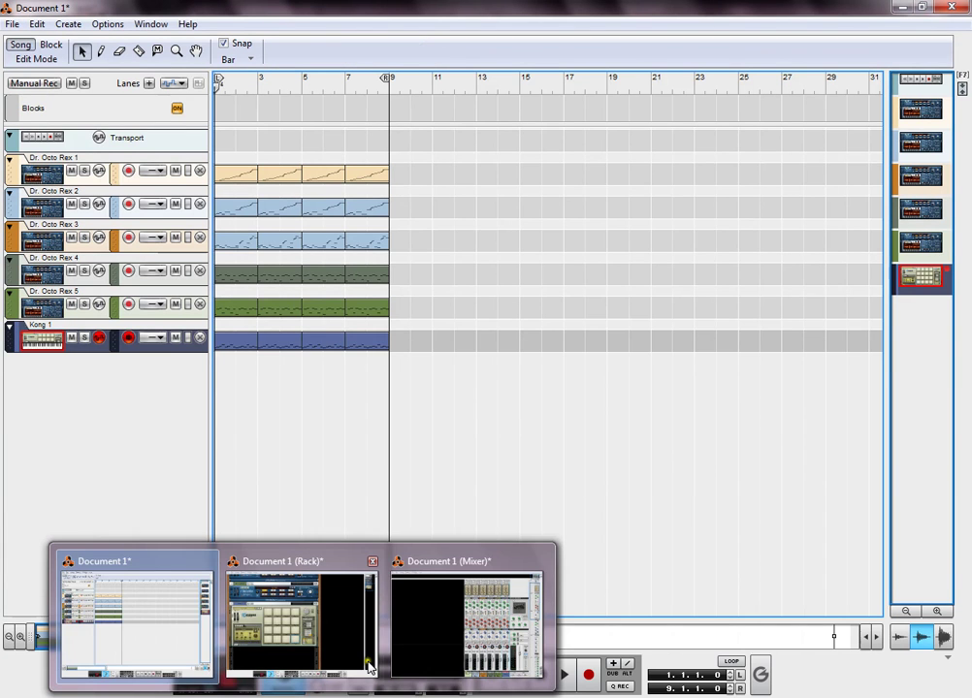
{"action": "left_click", "coordinate": [241, 653]}
{"action": "right_click", "coordinate": [264, 544]}
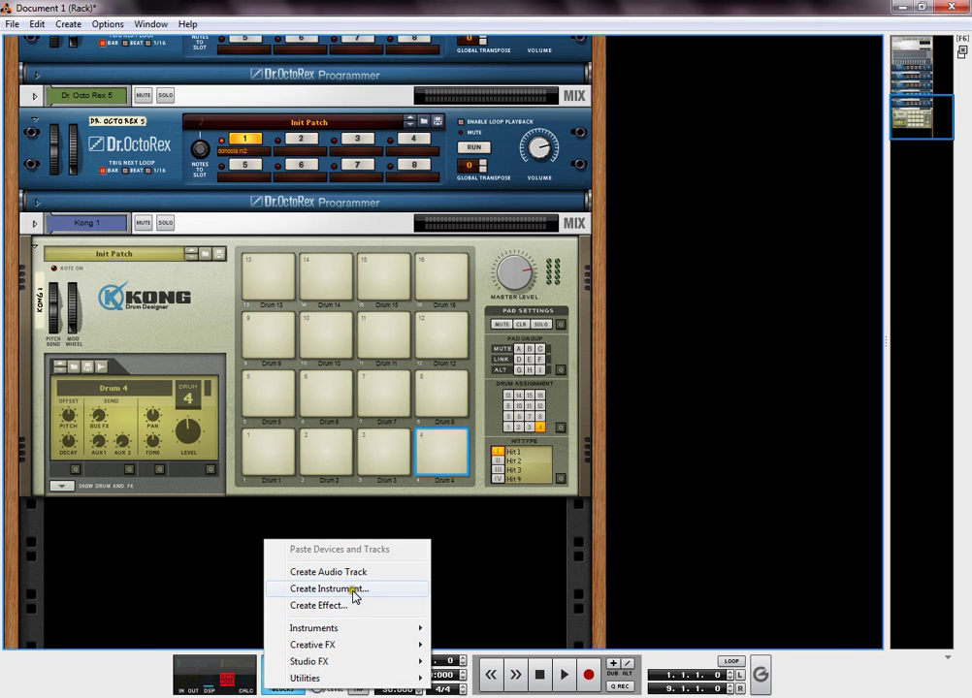
{"action": "left_click", "coordinate": [328, 589]}
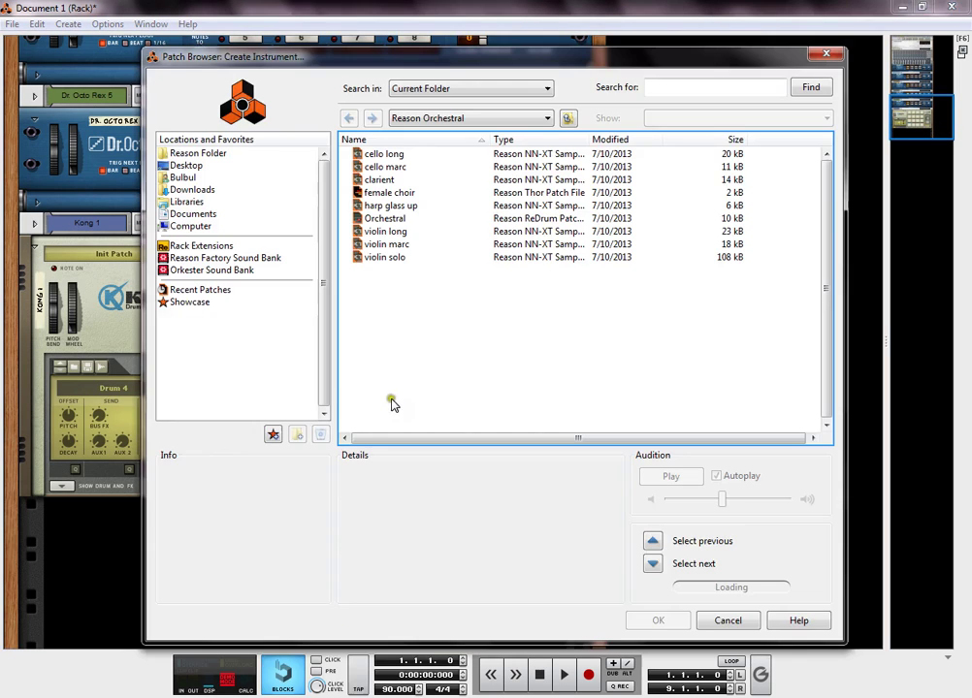
{"action": "left_click", "coordinate": [389, 233]}
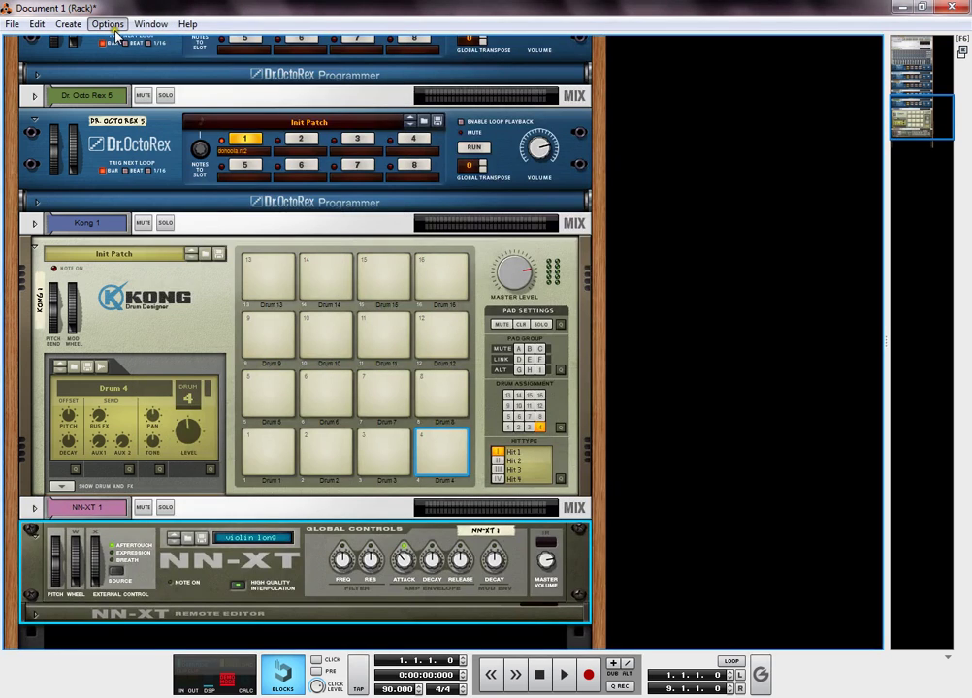
Step: Show the on-screen piano keys, audition violin notes on the NN-XT and switch the playing velocity to level 5
{"action": "left_click", "coordinate": [150, 23]}
{"action": "left_click", "coordinate": [191, 208]}
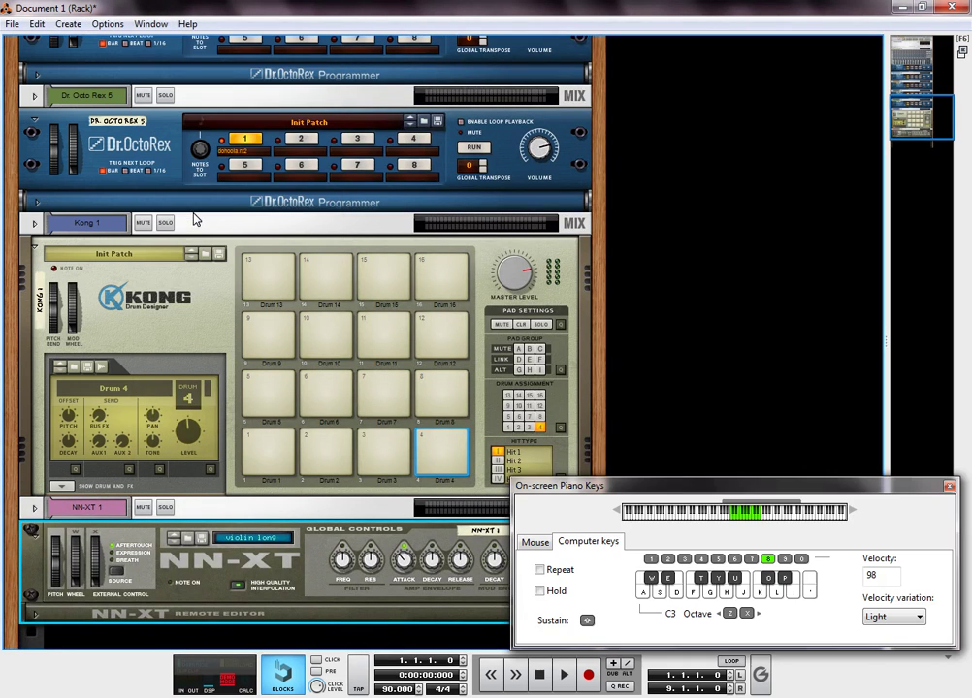
{"action": "key", "text": "w"}
{"action": "key", "text": "t"}
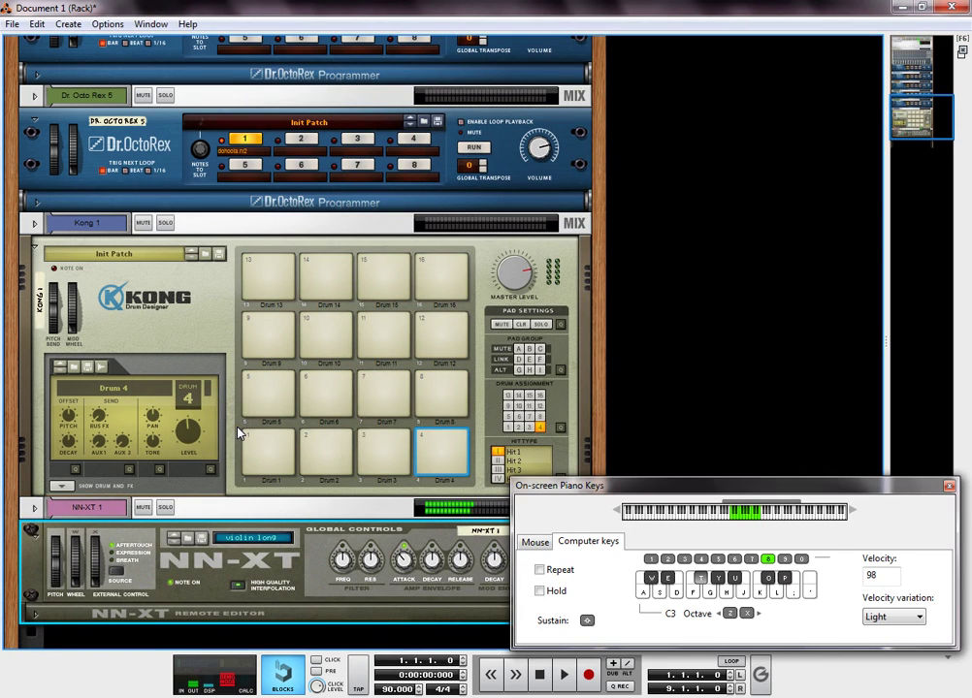
{"action": "key", "text": "y"}
{"action": "key", "text": "5"}
{"action": "key", "text": "w"}
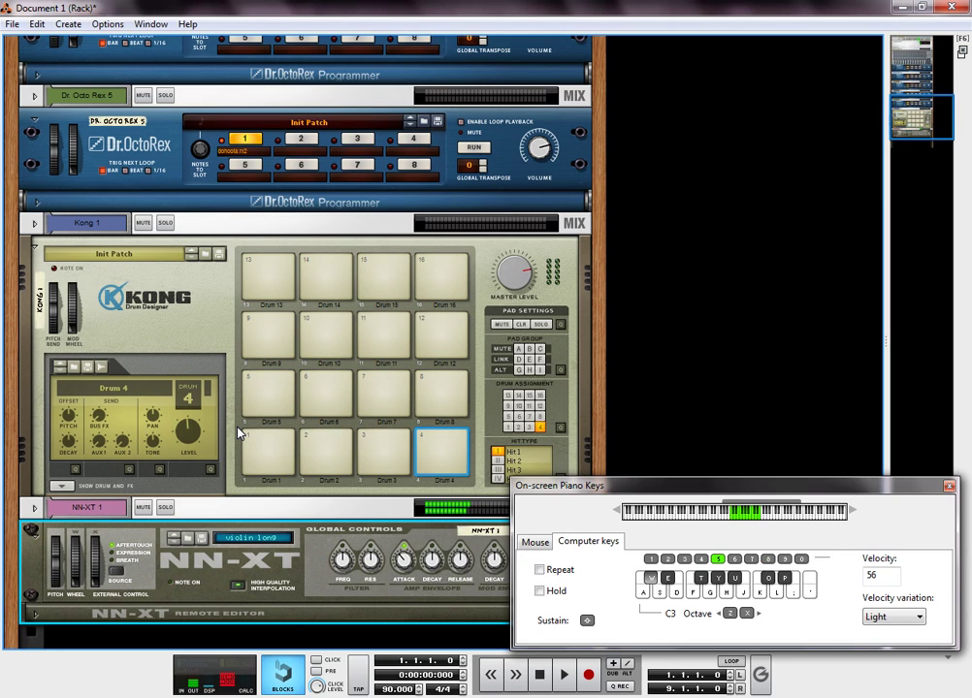
Step: Try out a melody with the NN-XT violin long patch using the computer piano keys
{"action": "key", "text": "g"}
{"action": "key", "text": "h"}
{"action": "key", "text": "t"}
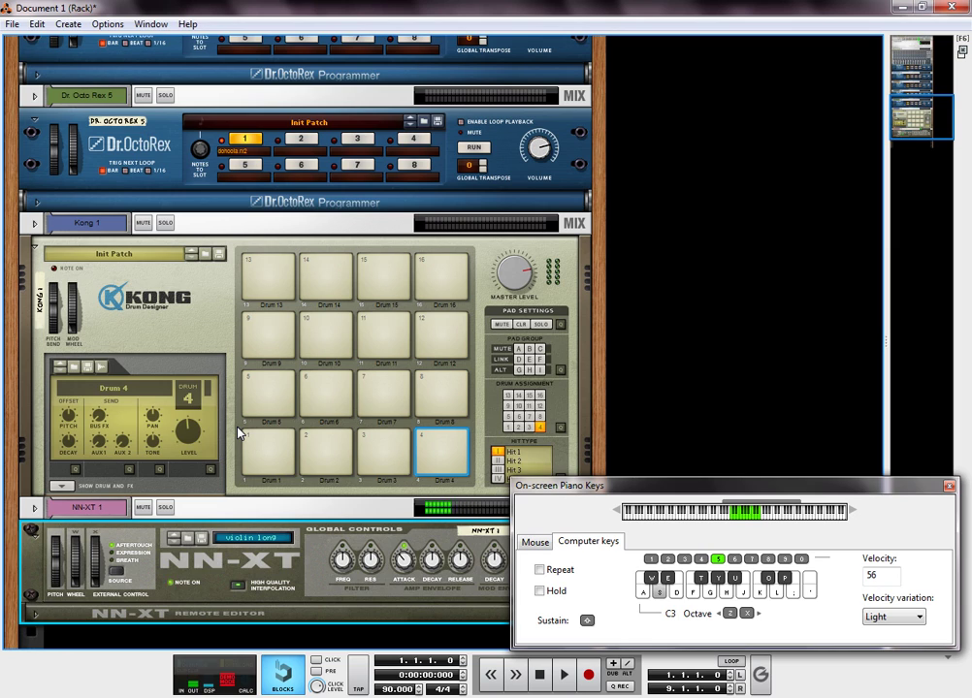
{"action": "key", "text": "s"}
{"action": "key", "text": "g"}
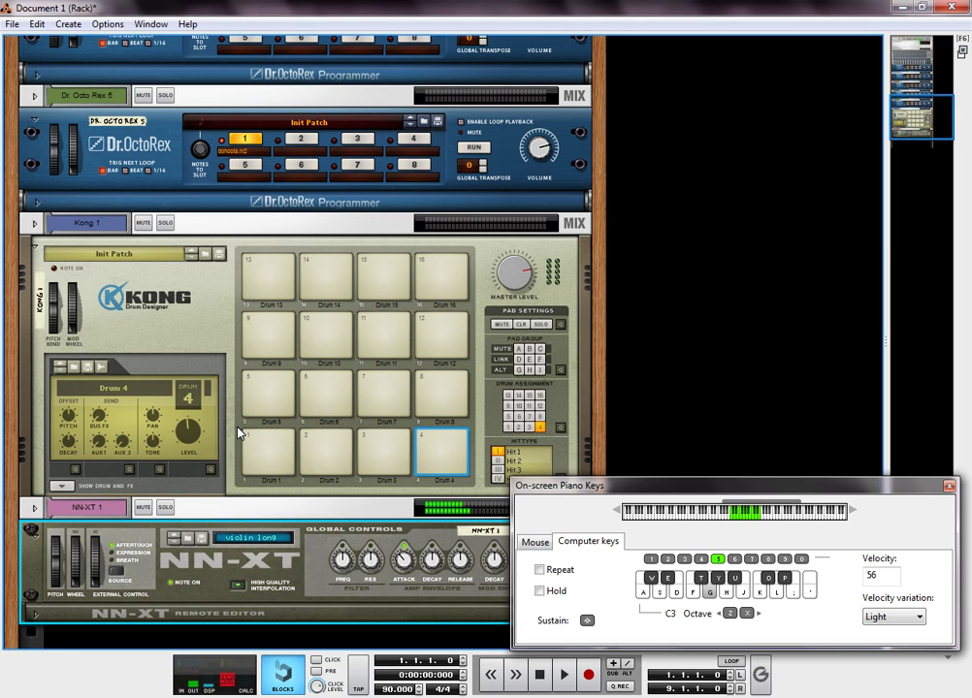
{"action": "key", "text": "t"}
{"action": "key", "text": "s"}
{"action": "key", "text": "g"}
{"action": "key", "text": "e"}
{"action": "key", "text": "t"}
{"action": "key", "text": "g"}
{"action": "key", "text": "h"}
{"action": "key", "text": "g"}
{"action": "key", "text": "t"}
{"action": "key", "text": "e"}
{"action": "key", "text": "t"}
{"action": "key", "text": "e"}
{"action": "key", "text": "s"}
{"action": "key", "text": "g"}
{"action": "key", "text": "e"}
{"action": "key", "text": "g"}
{"action": "key", "text": "s"}
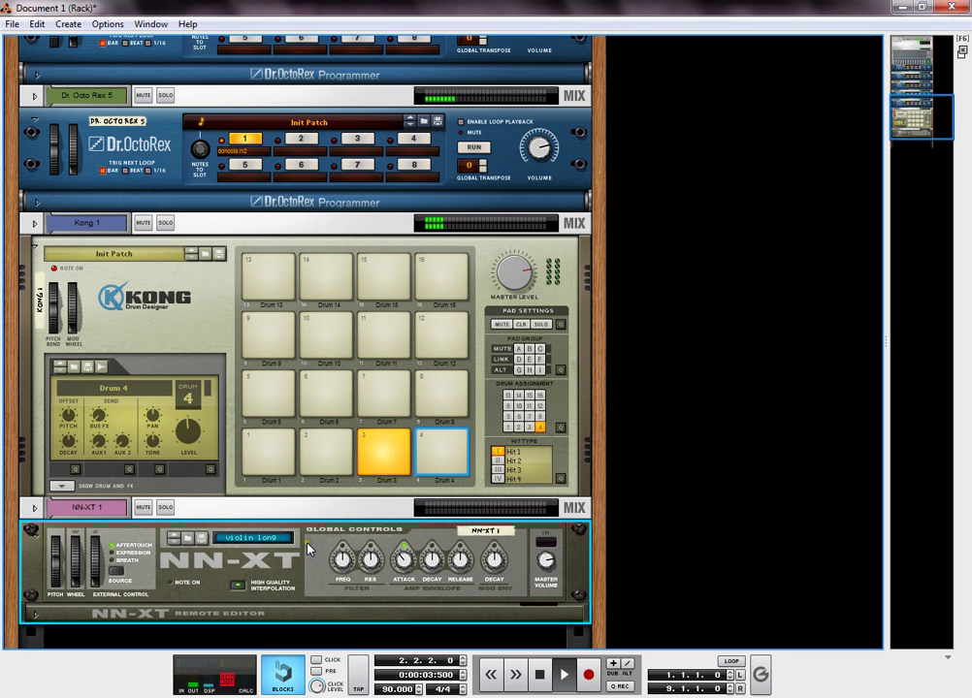
Step: Delete the NN-XT violin sampler together with all devices, tracks and channels in its device group
{"action": "key", "text": "Delete"}
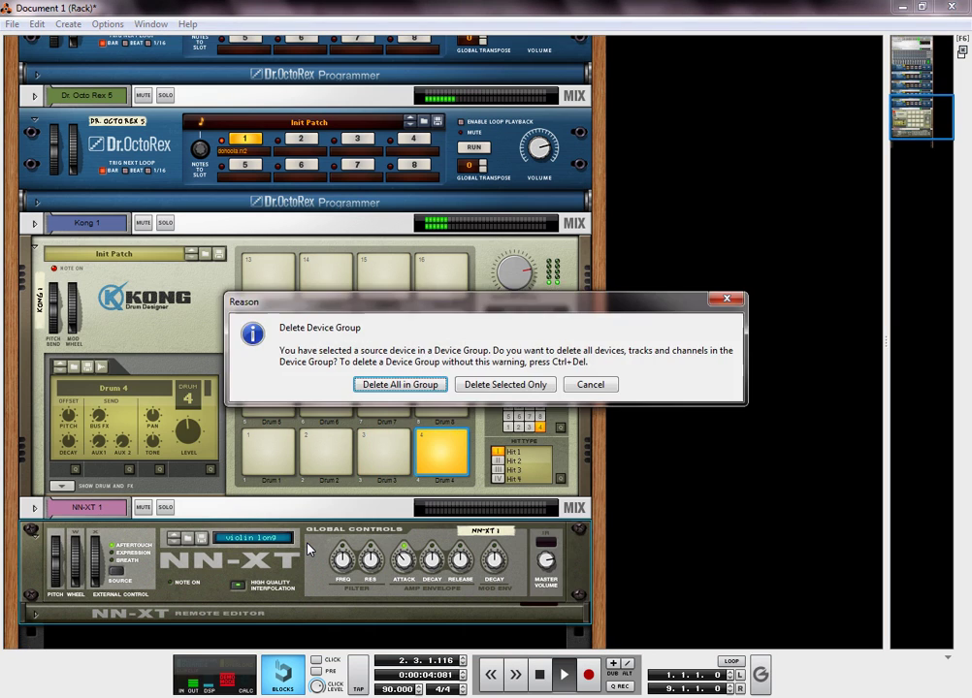
{"action": "key", "text": "Escape"}
{"action": "key", "text": "Delete"}
{"action": "key", "text": "Return"}
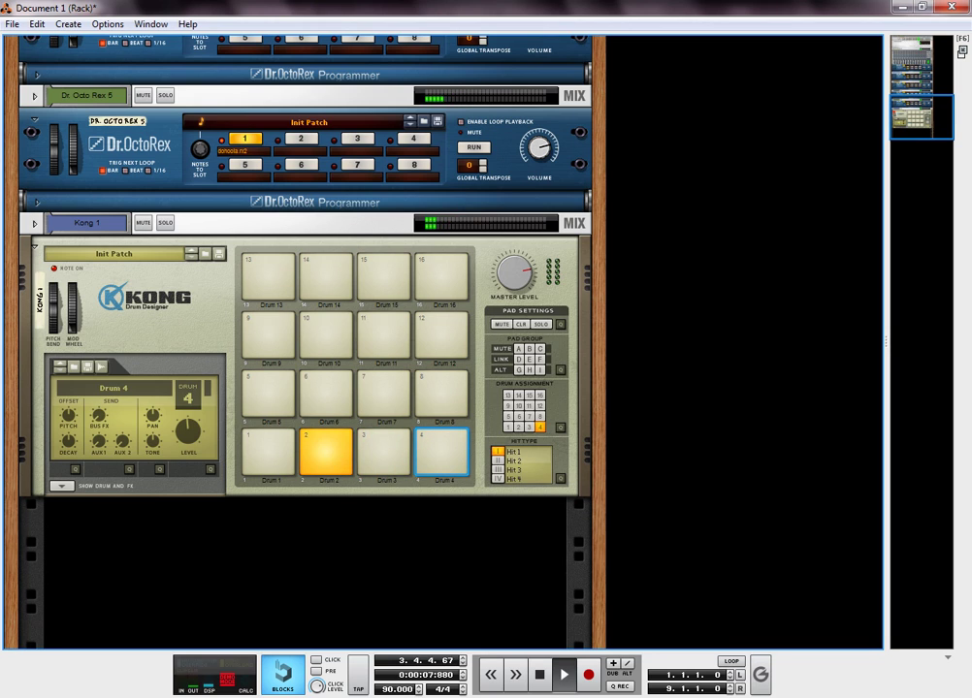
Step: Follow the playing eight-bar arrangement in the sequencer window, stop playback and return the song position to the start
{"action": "mouse_move", "coordinate": [303, 693]}
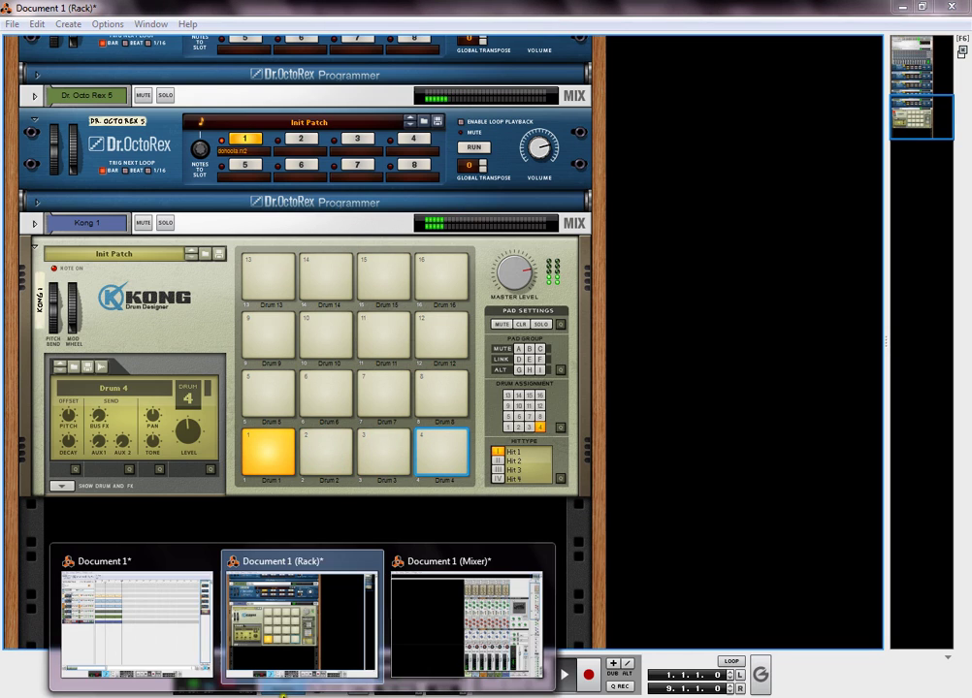
{"action": "left_click", "coordinate": [178, 621]}
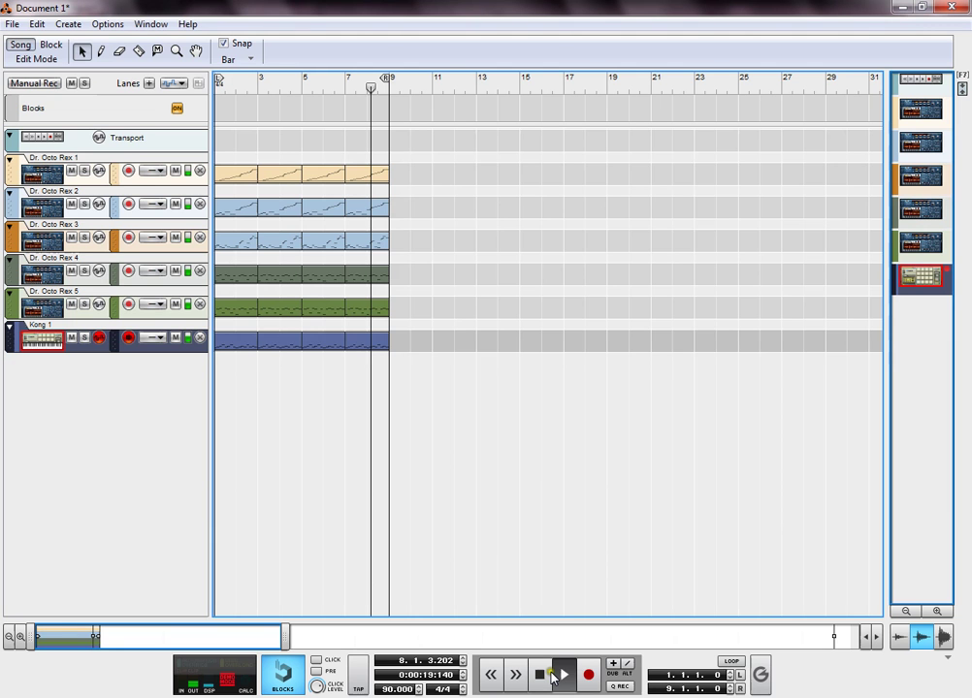
{"action": "double_click", "coordinate": [539, 675]}
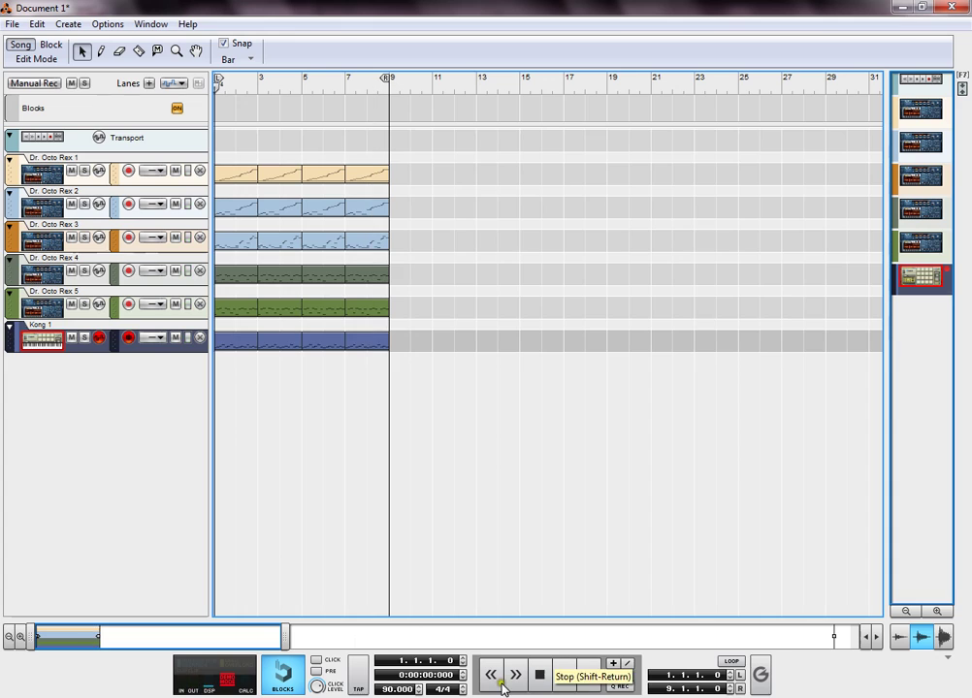